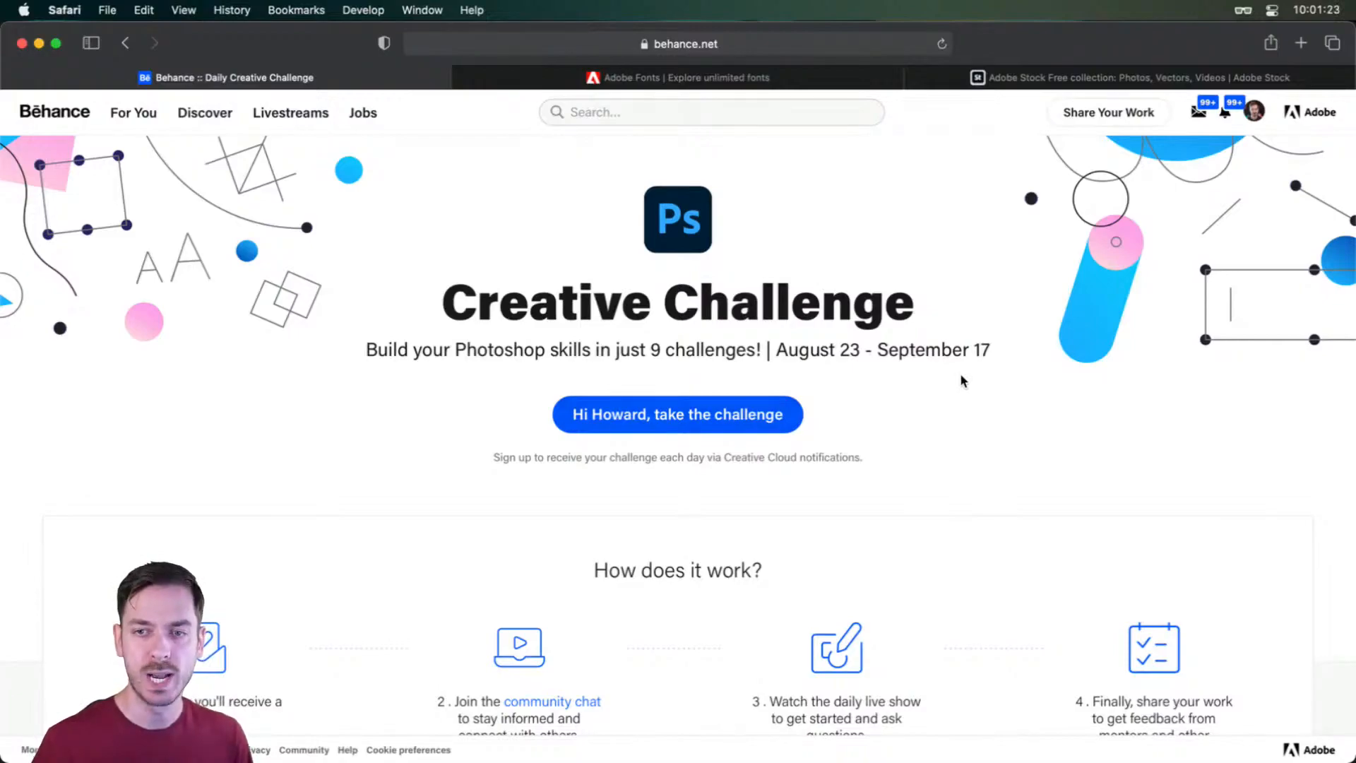
- Review how the Photoshop Creative Challenge works on its Behance page
scroll(960, 381, down, 5)
drag(123, 383, 334, 492)
click(293, 430)
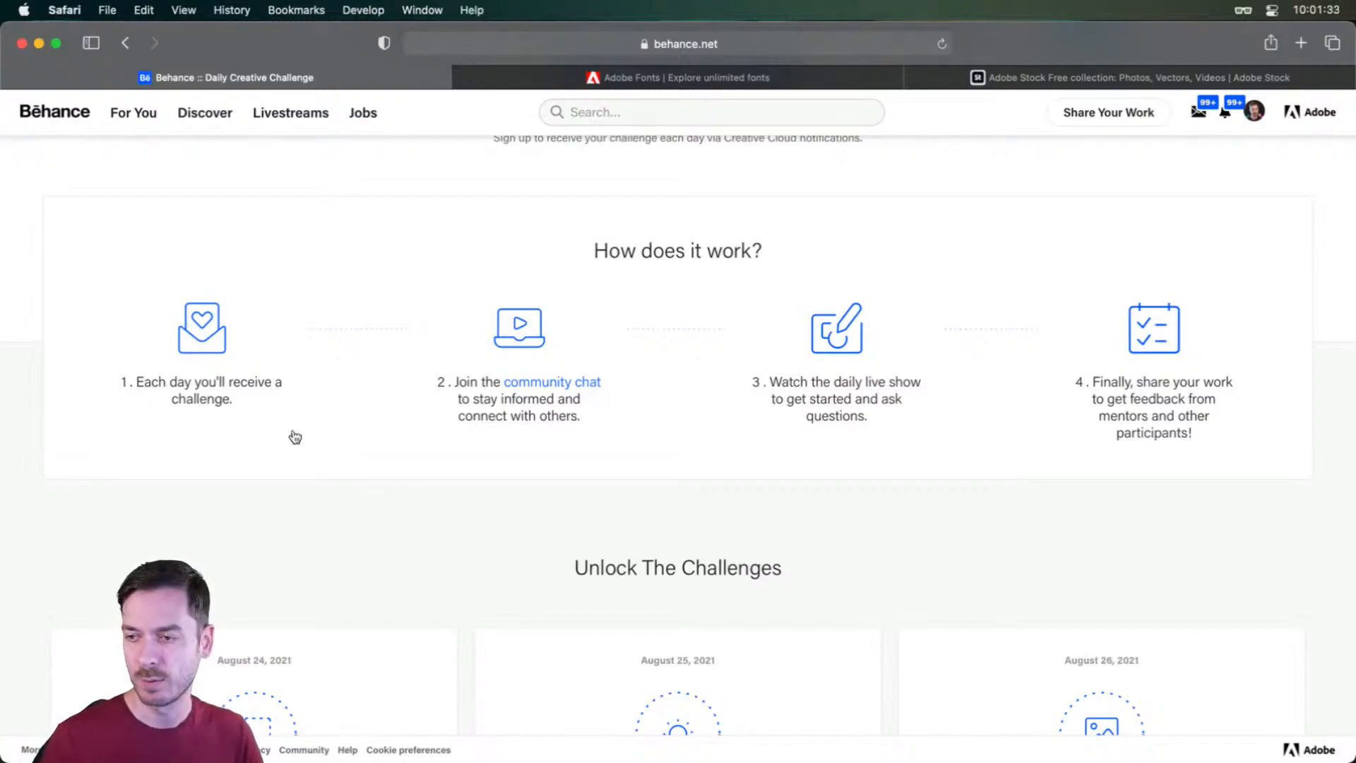
- Switch to Discord and browse the challenge entries and feedback posted in the Adobe Photoshop server's challenge channel
key(super+Tab)
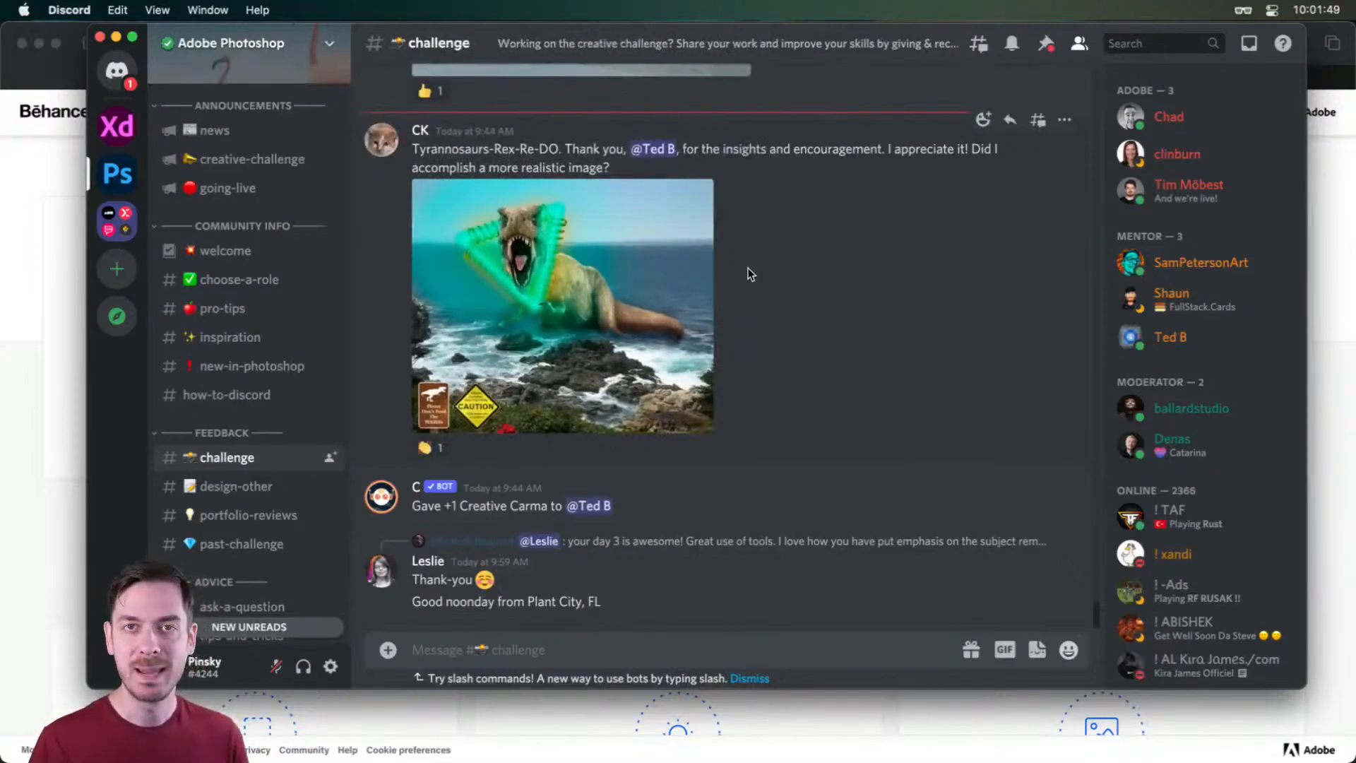
scroll(768, 256, up, 10)
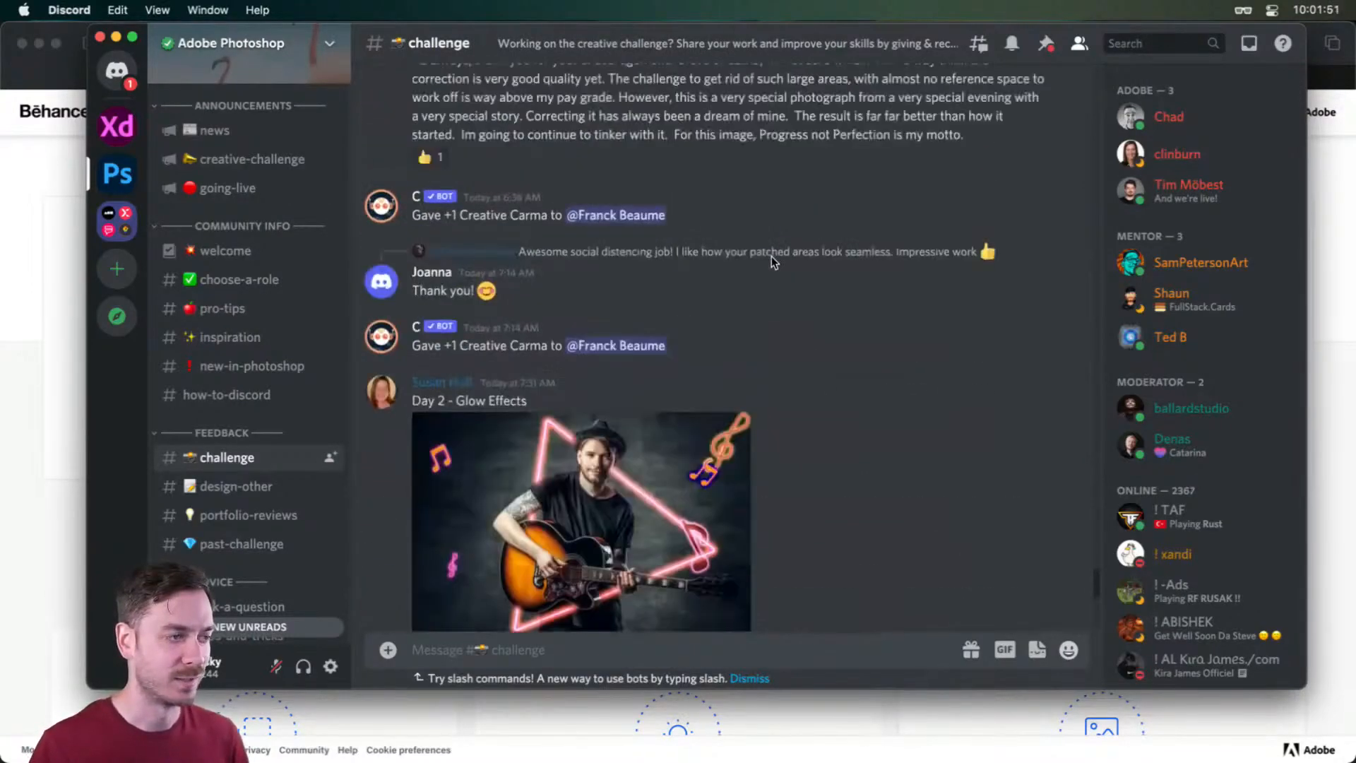
scroll(771, 256, down, 3)
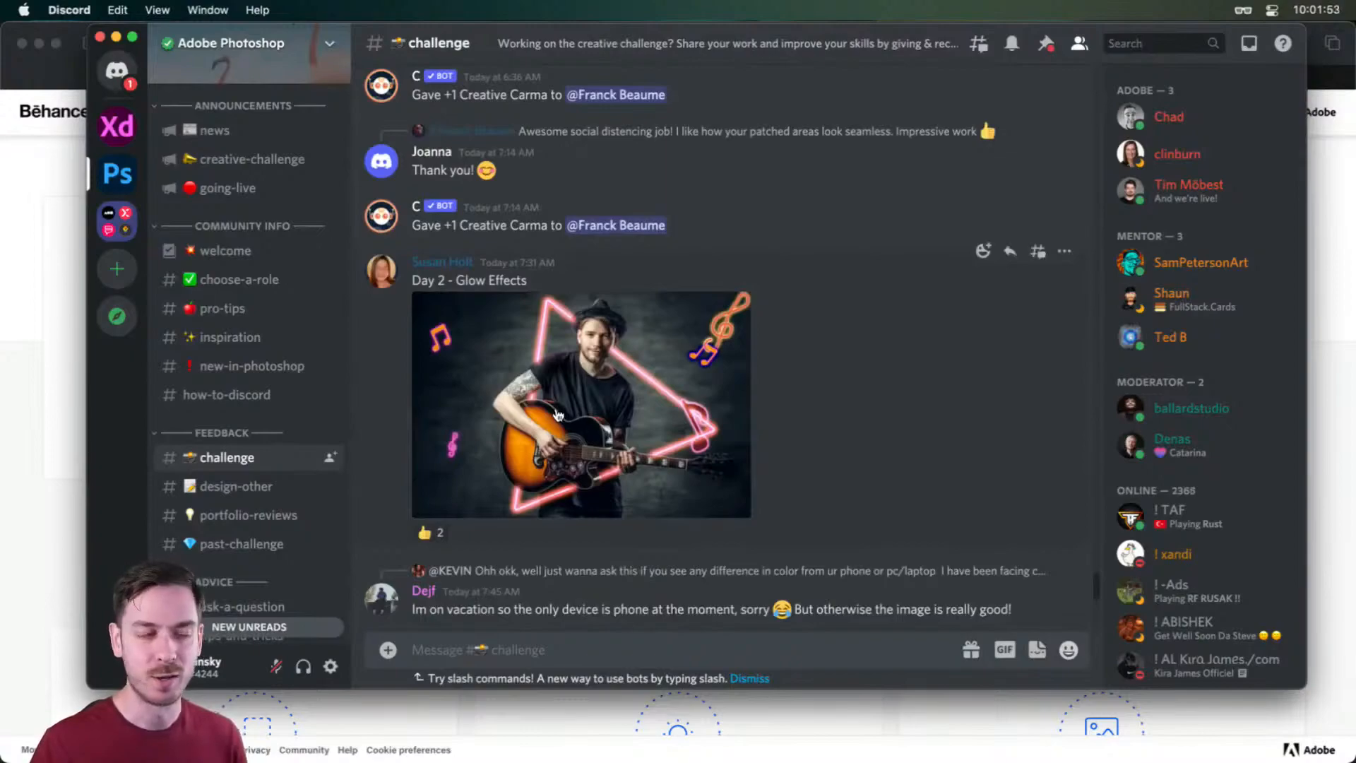
scroll(826, 297, up, 10)
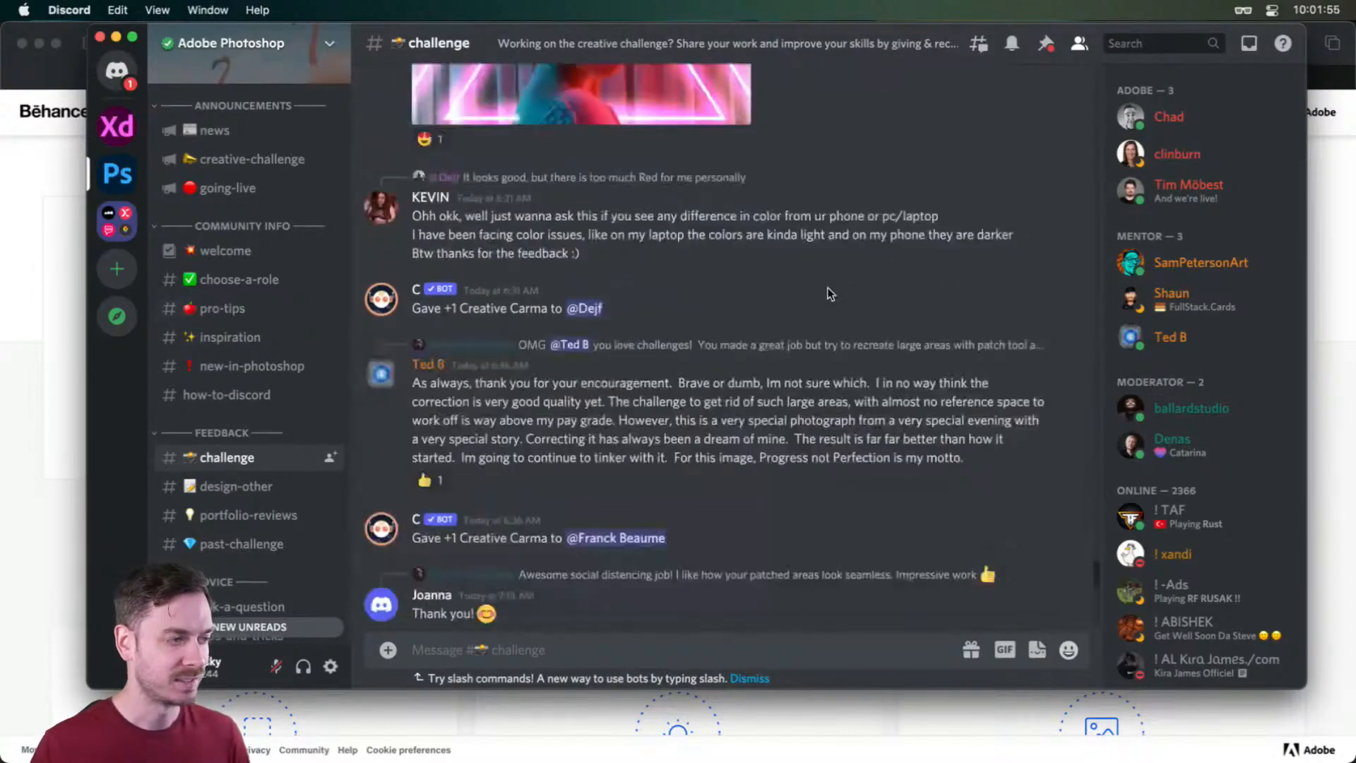
scroll(828, 294, up, 8)
scroll(476, 478, up, 8)
scroll(772, 302, up, 15)
scroll(770, 302, up, 10)
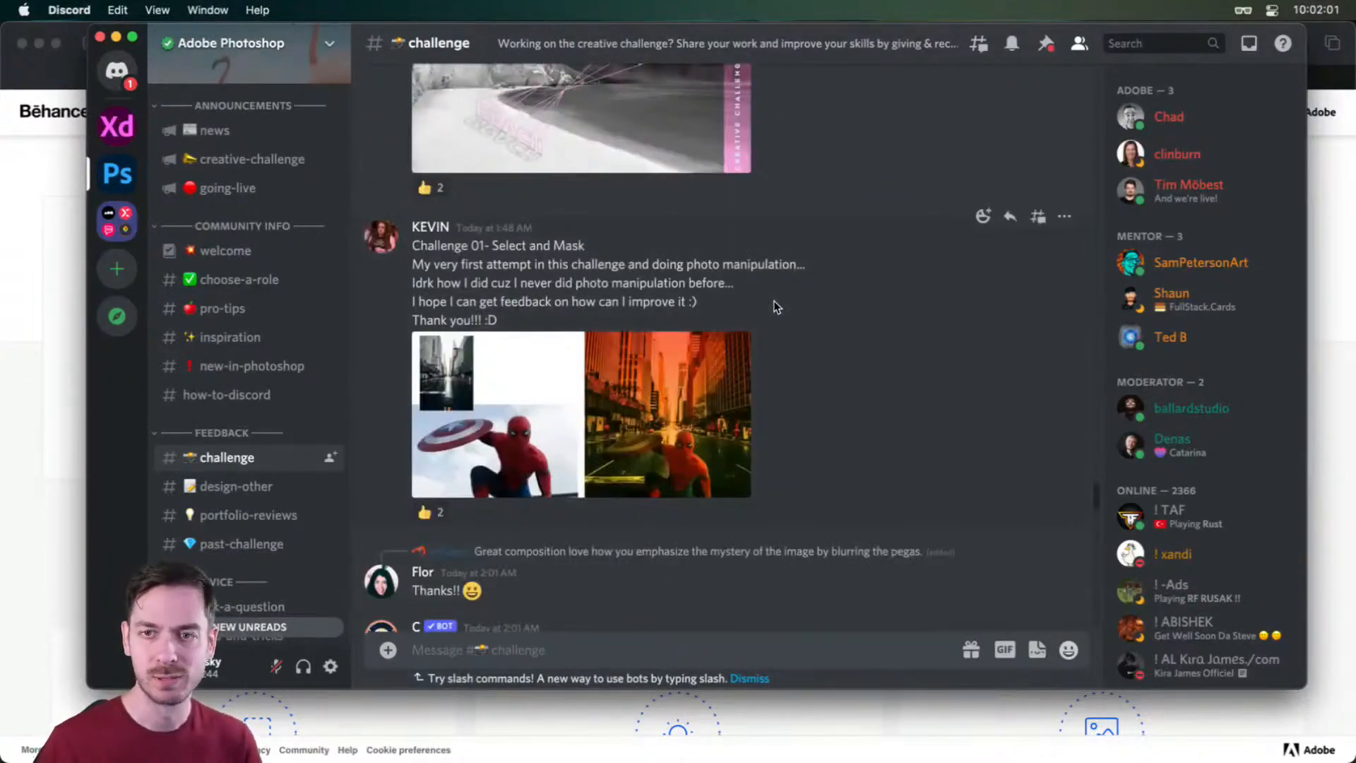
scroll(777, 307, down, 15)
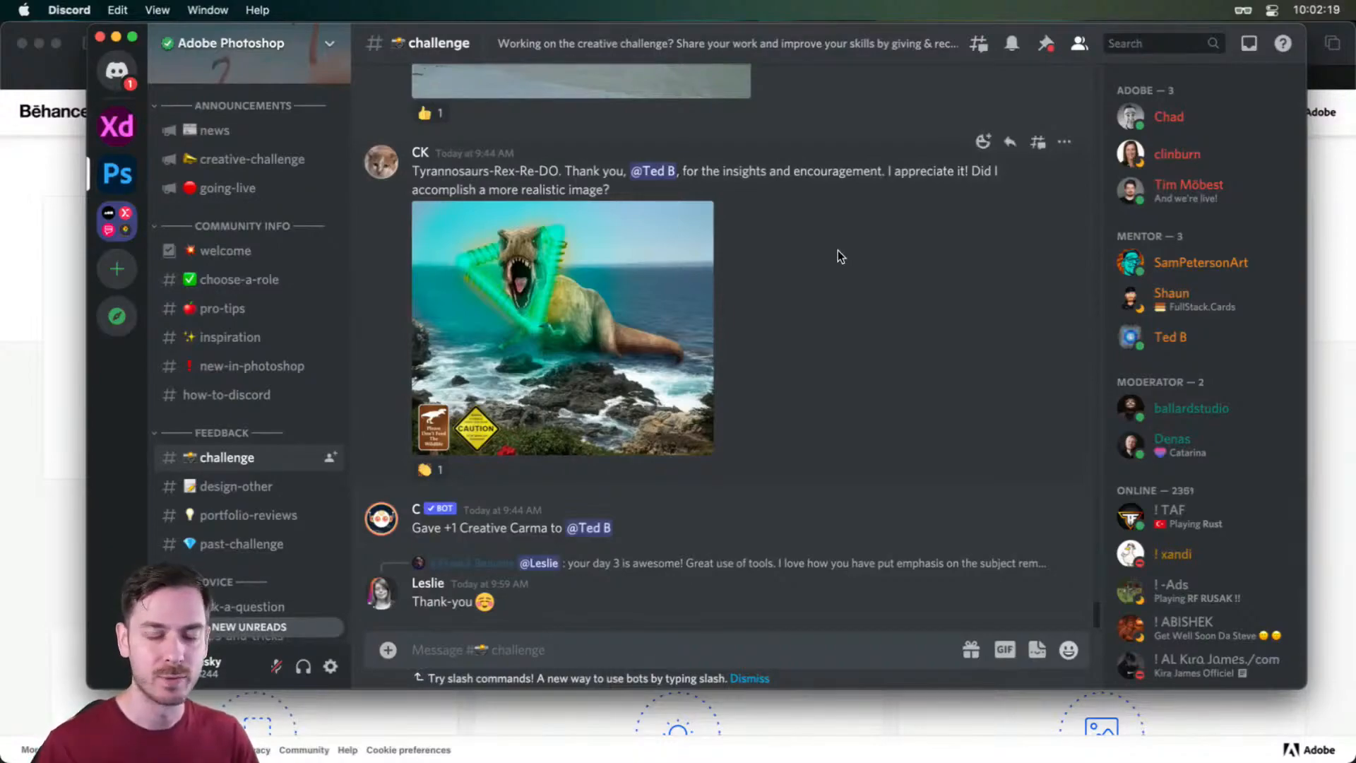
- Switch back to Safari and review the daily challenge cards from Select & Mask through Stylized Text
key(super+Tab)
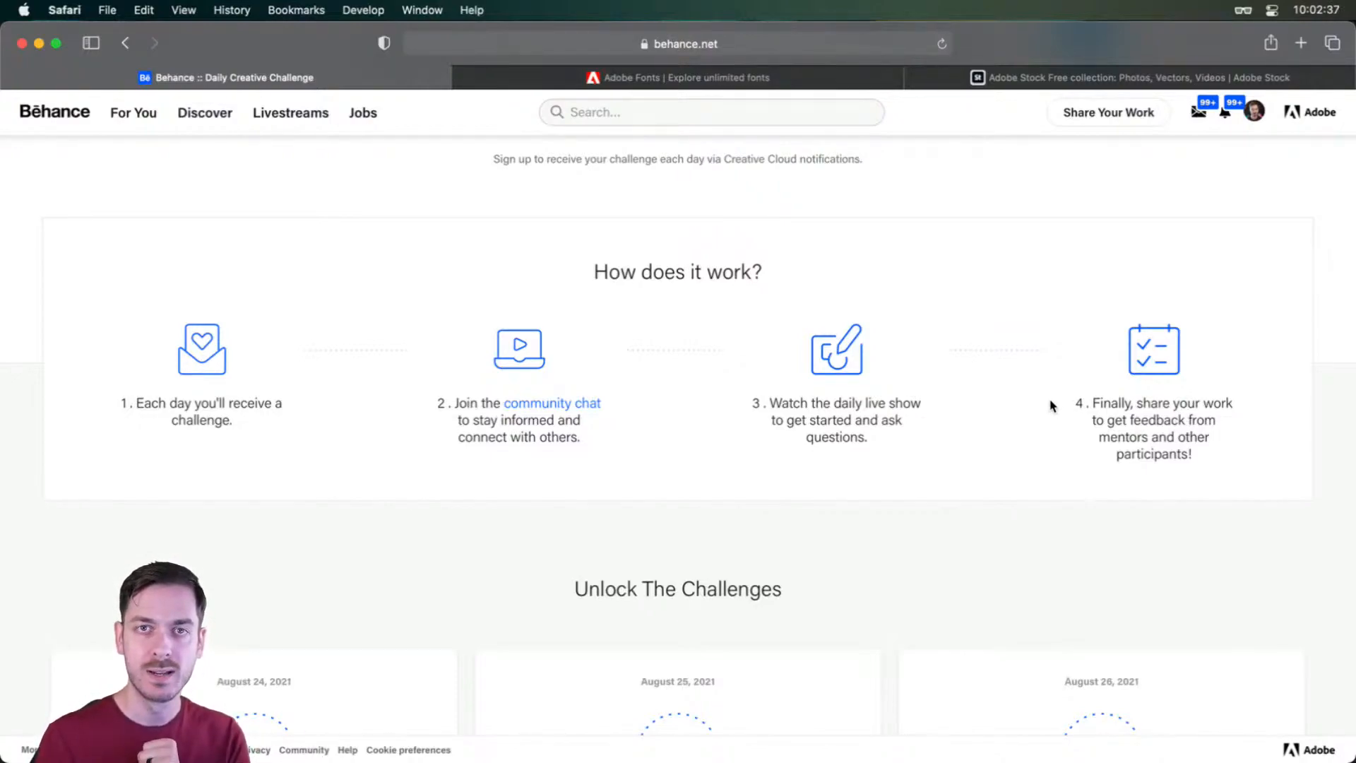
scroll(1052, 399, down, 8)
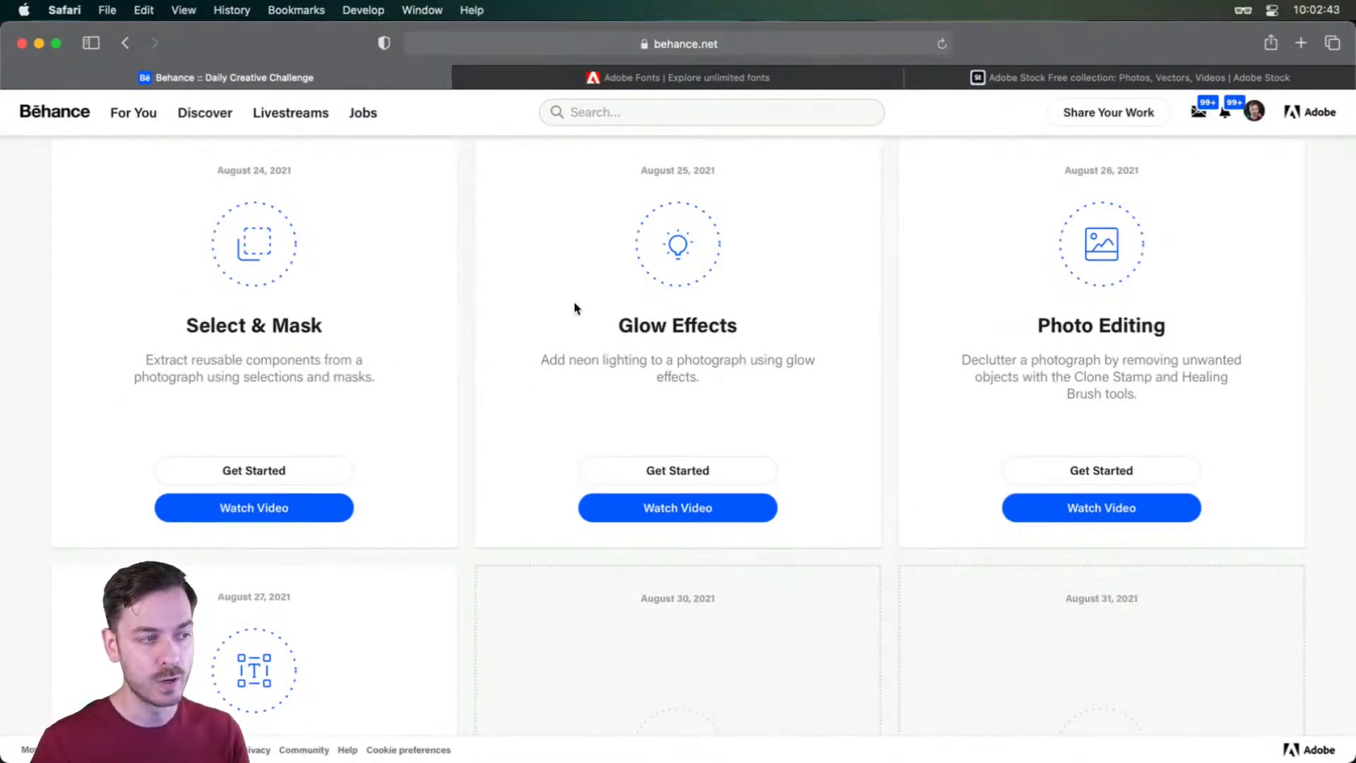
drag(617, 325, 740, 340)
click(747, 336)
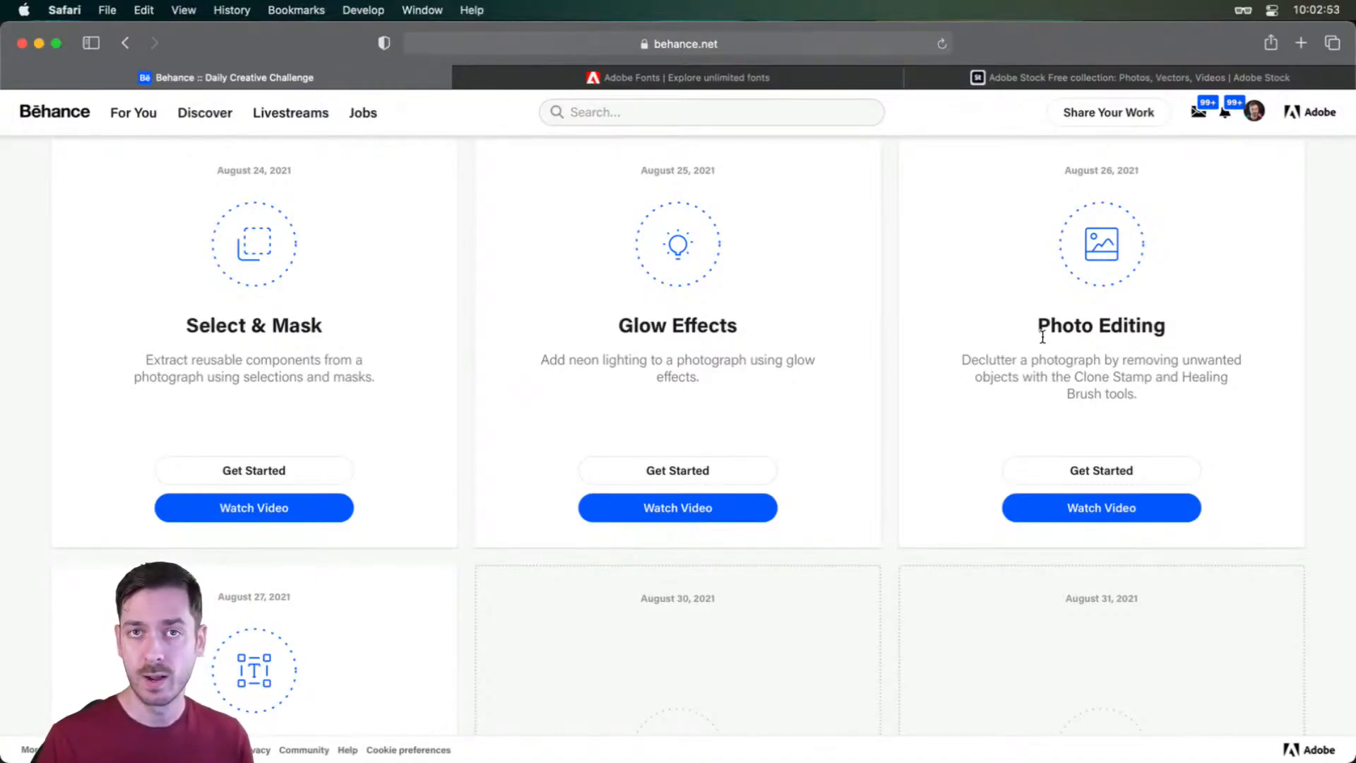
scroll(1043, 337, down, 5)
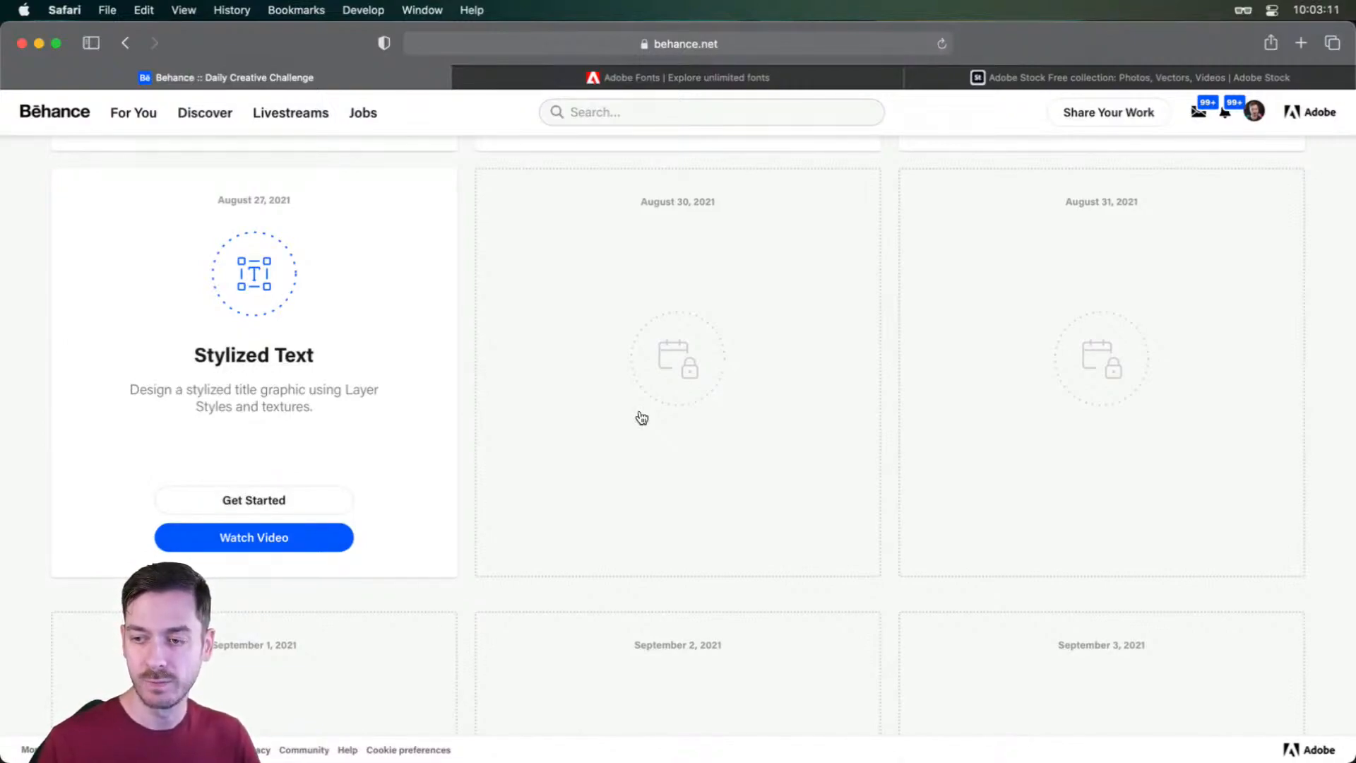
- Switch to Photoshop and read the prompt on the Hello! artboard of 04_stylizedText.psd
key(super+Tab)
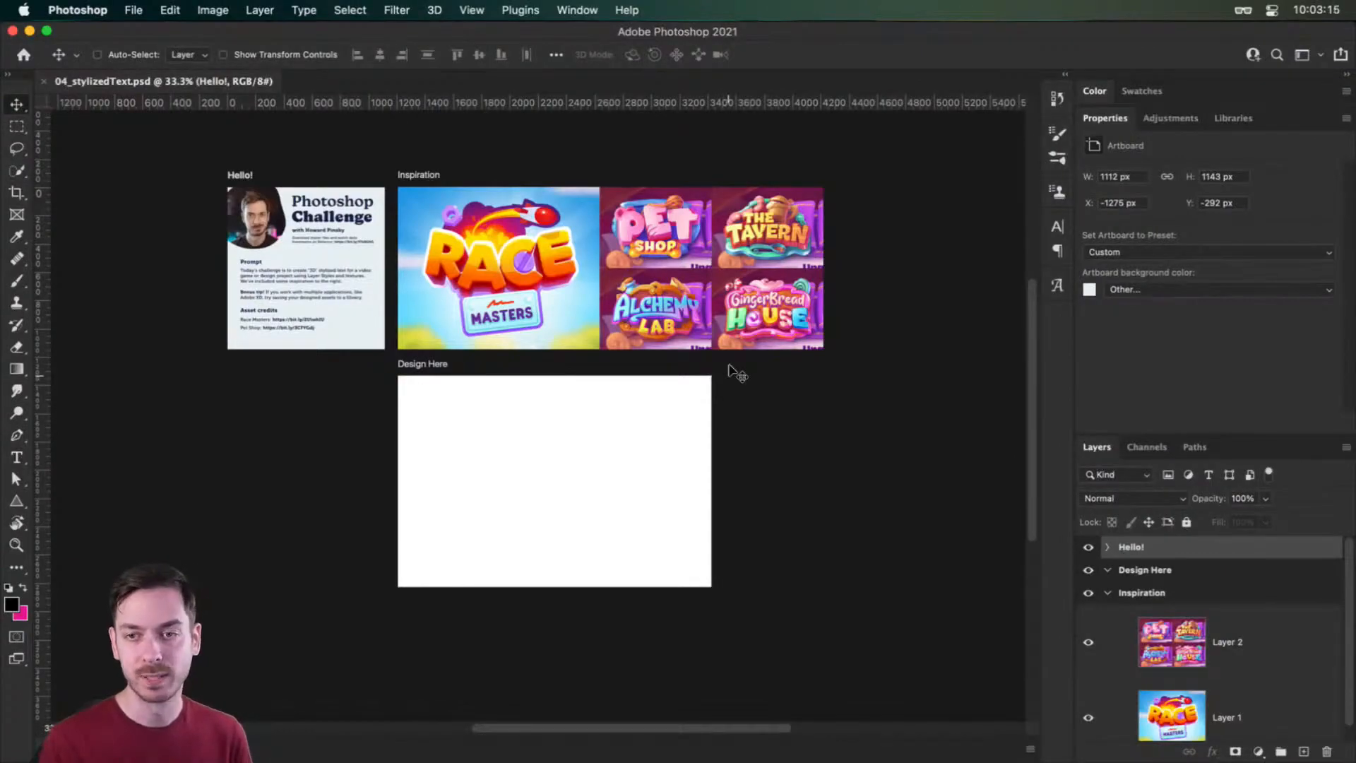
drag(228, 209, 283, 210)
drag(456, 265, 588, 264)
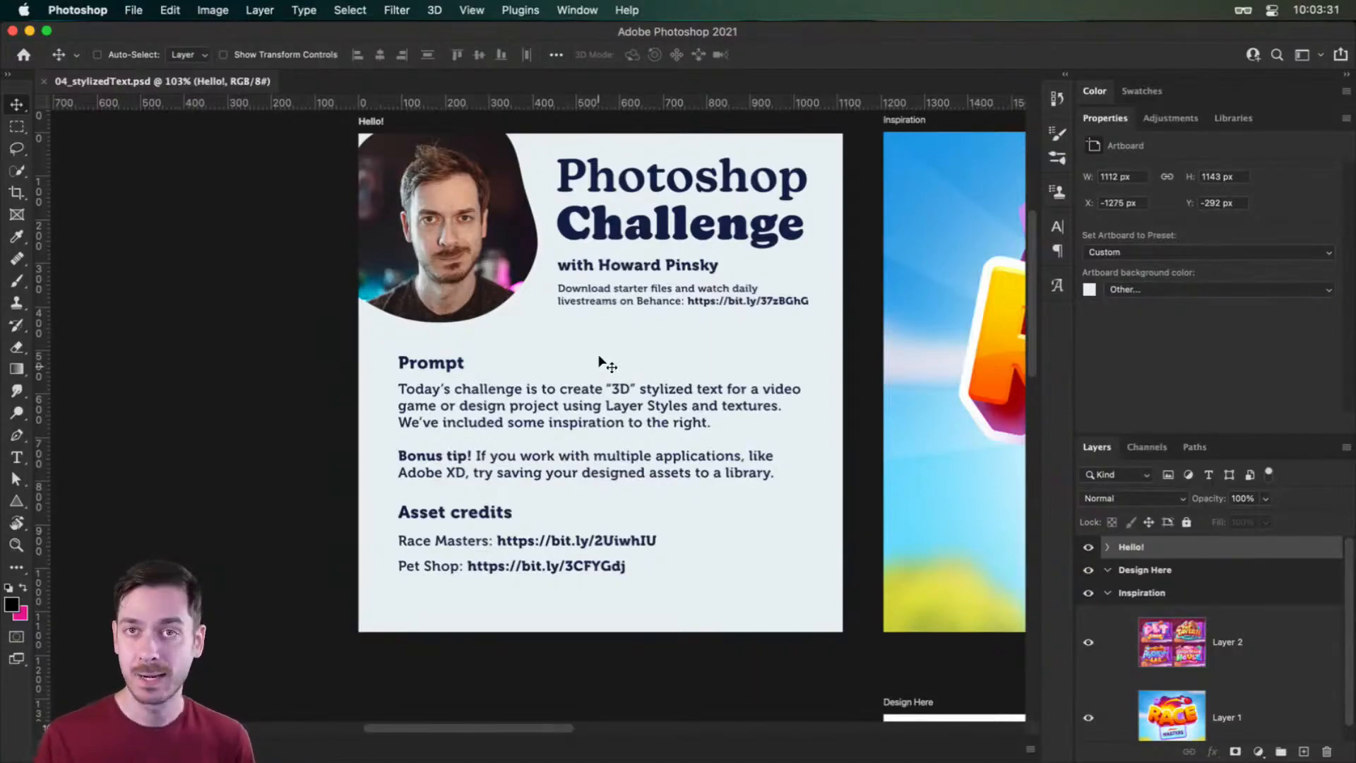
- Examine the Race Masters and Pet Shop lettering examples on the Inspiration artboard, along with their asset credits
scroll(605, 395, right, 15)
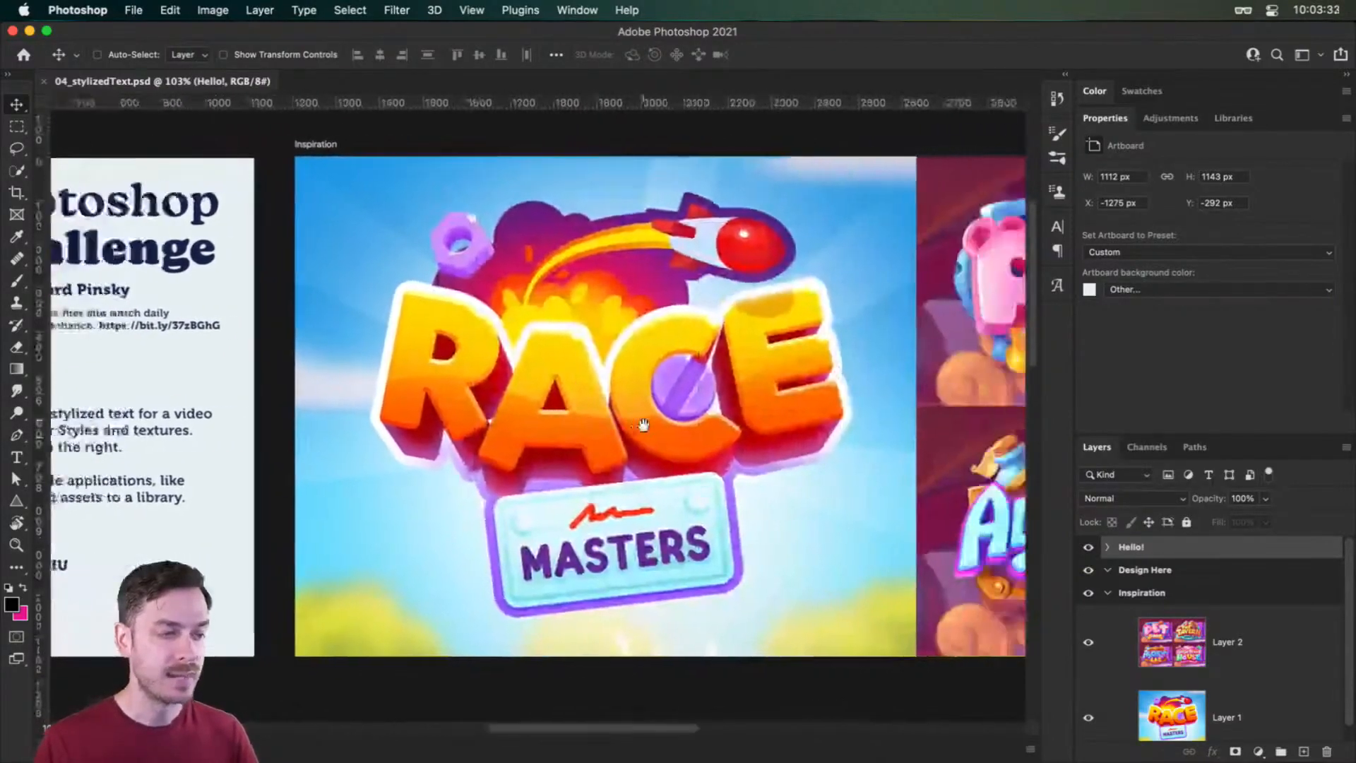
scroll(610, 445, down, 5)
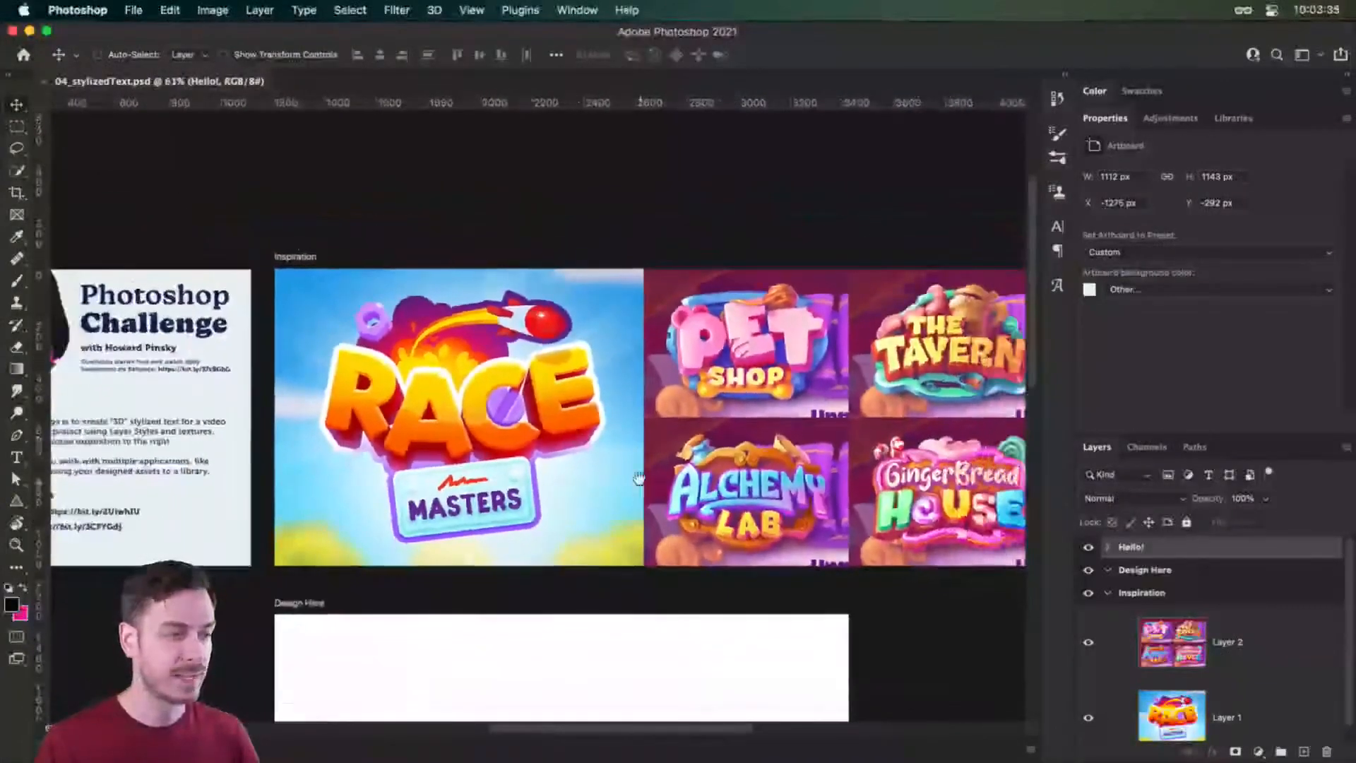
scroll(495, 374, left, 10)
scroll(393, 311, up, 3)
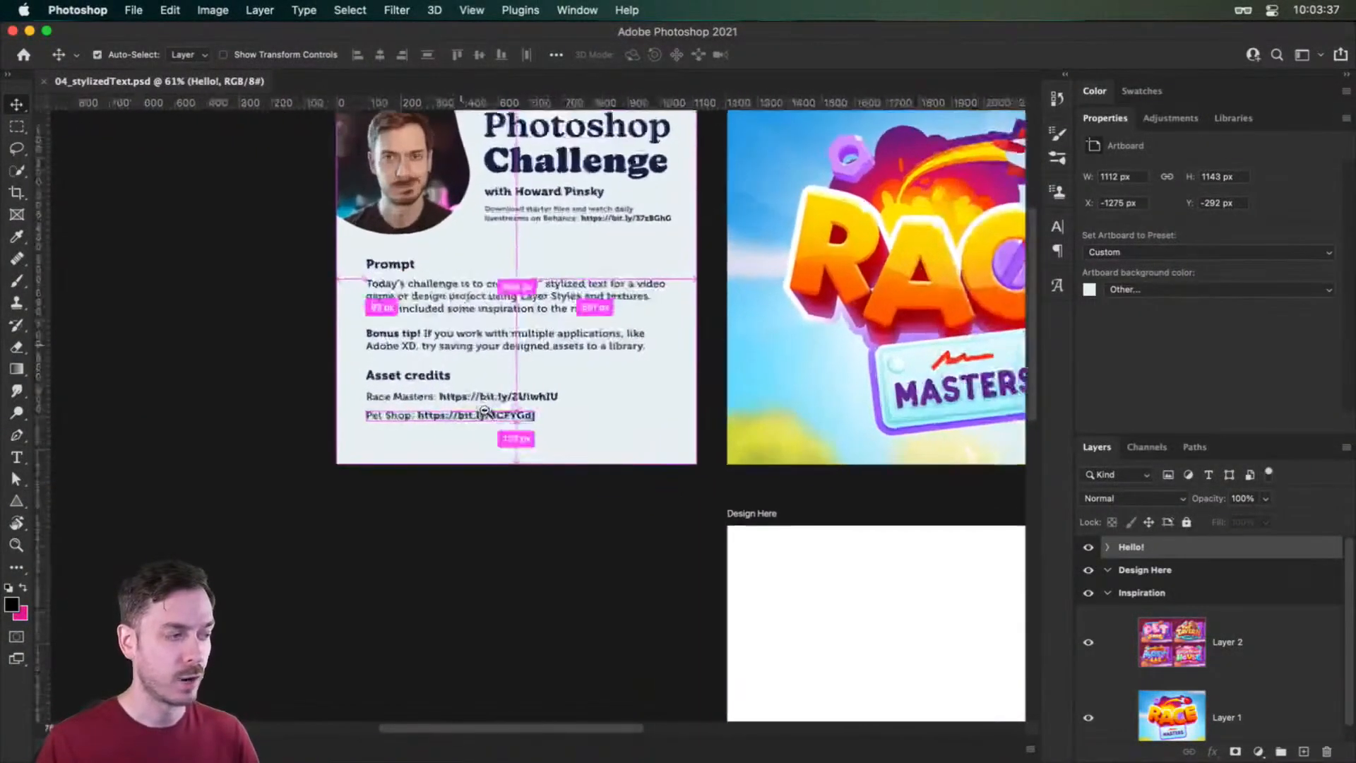
scroll(459, 409, down, 1)
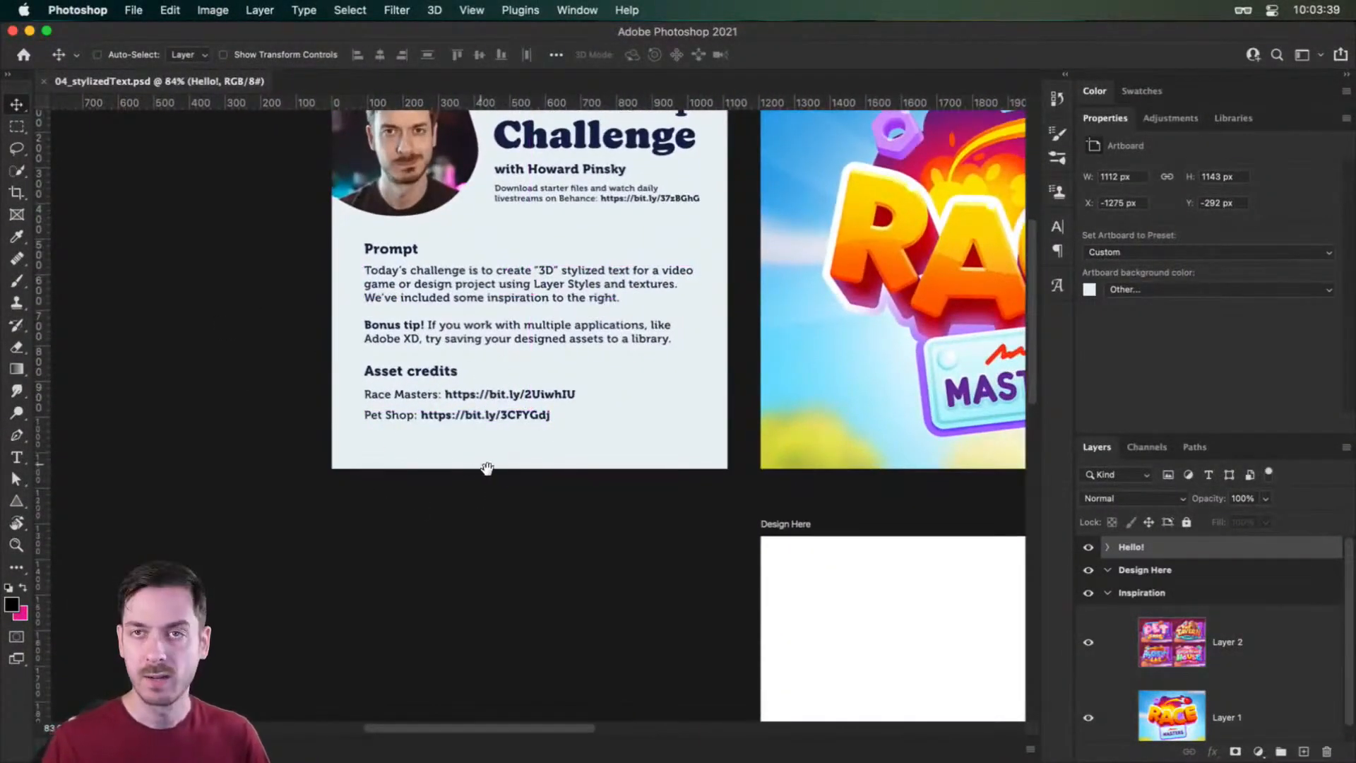
scroll(424, 379, right, 10)
scroll(560, 354, right, 2)
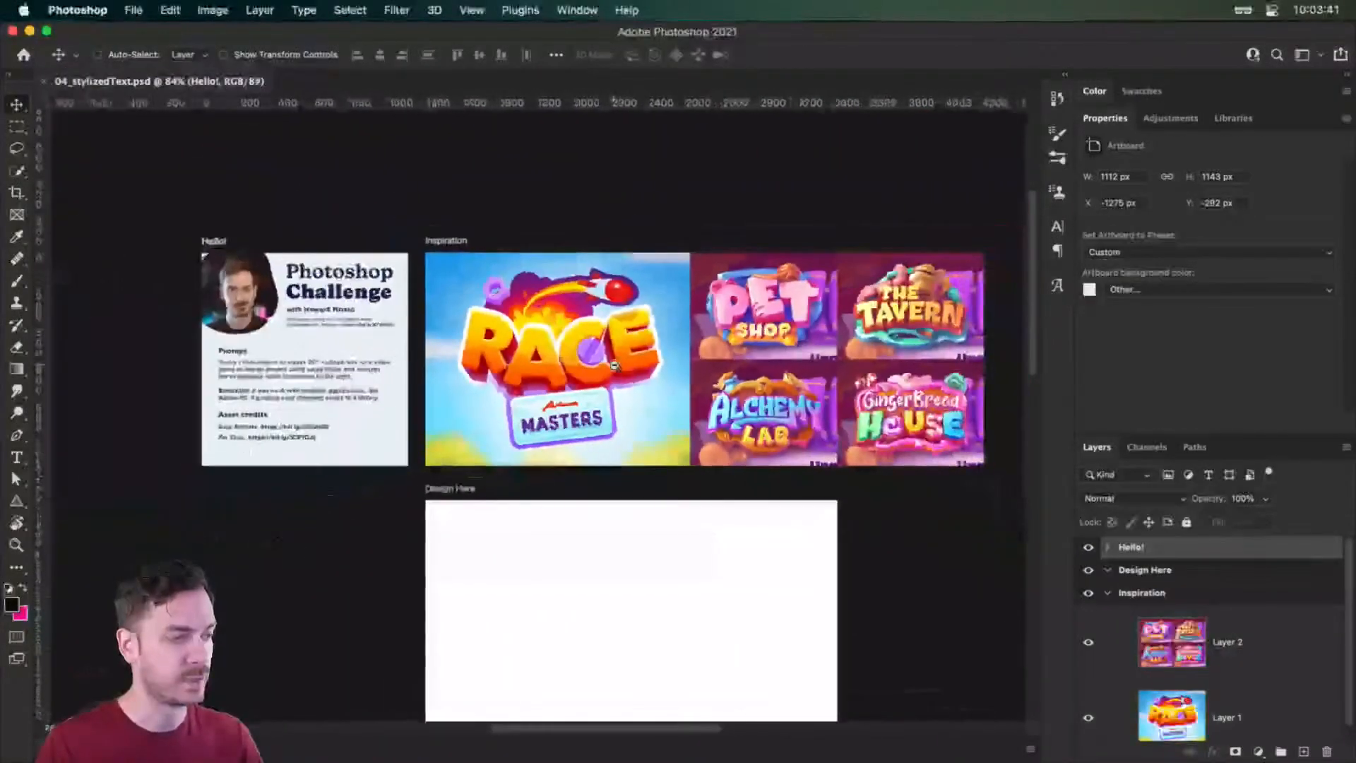
scroll(579, 349, down, 4)
scroll(604, 346, up, 2)
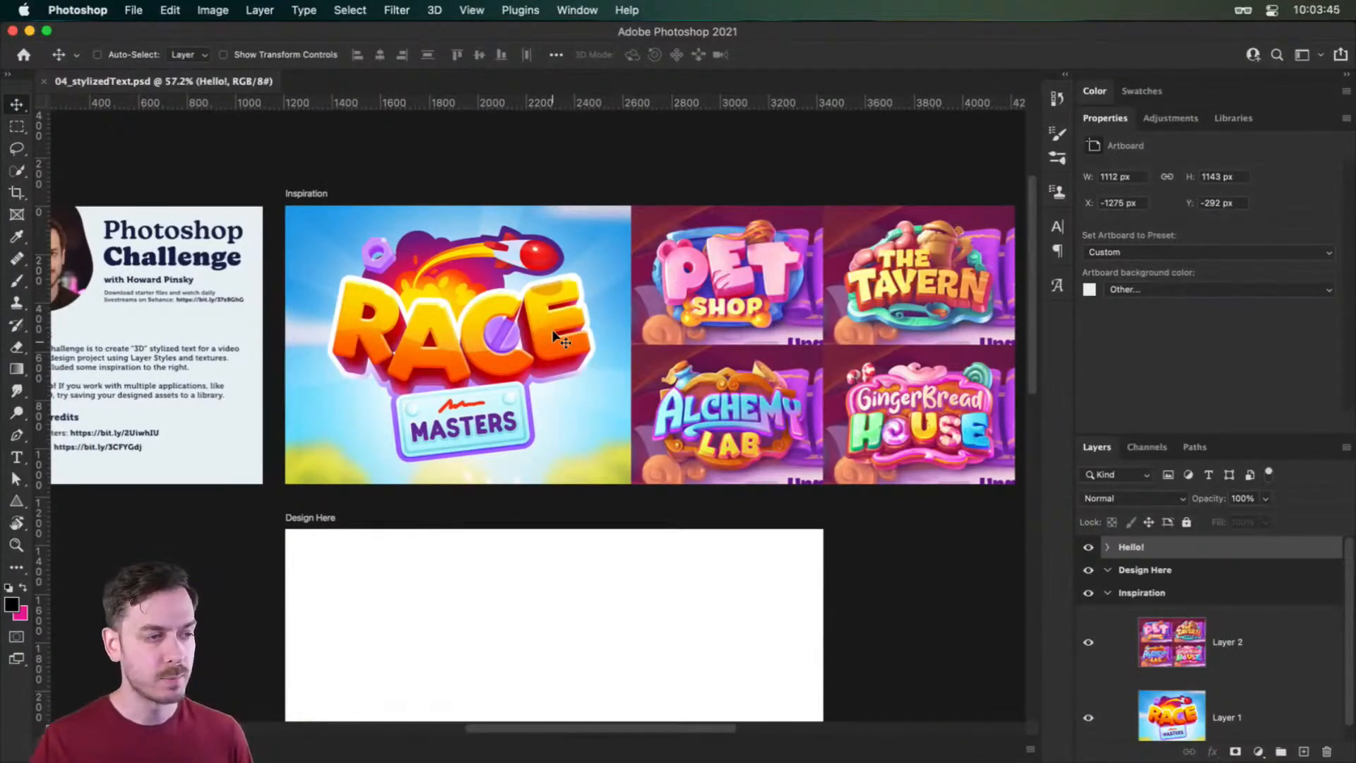
scroll(905, 263, up, 5)
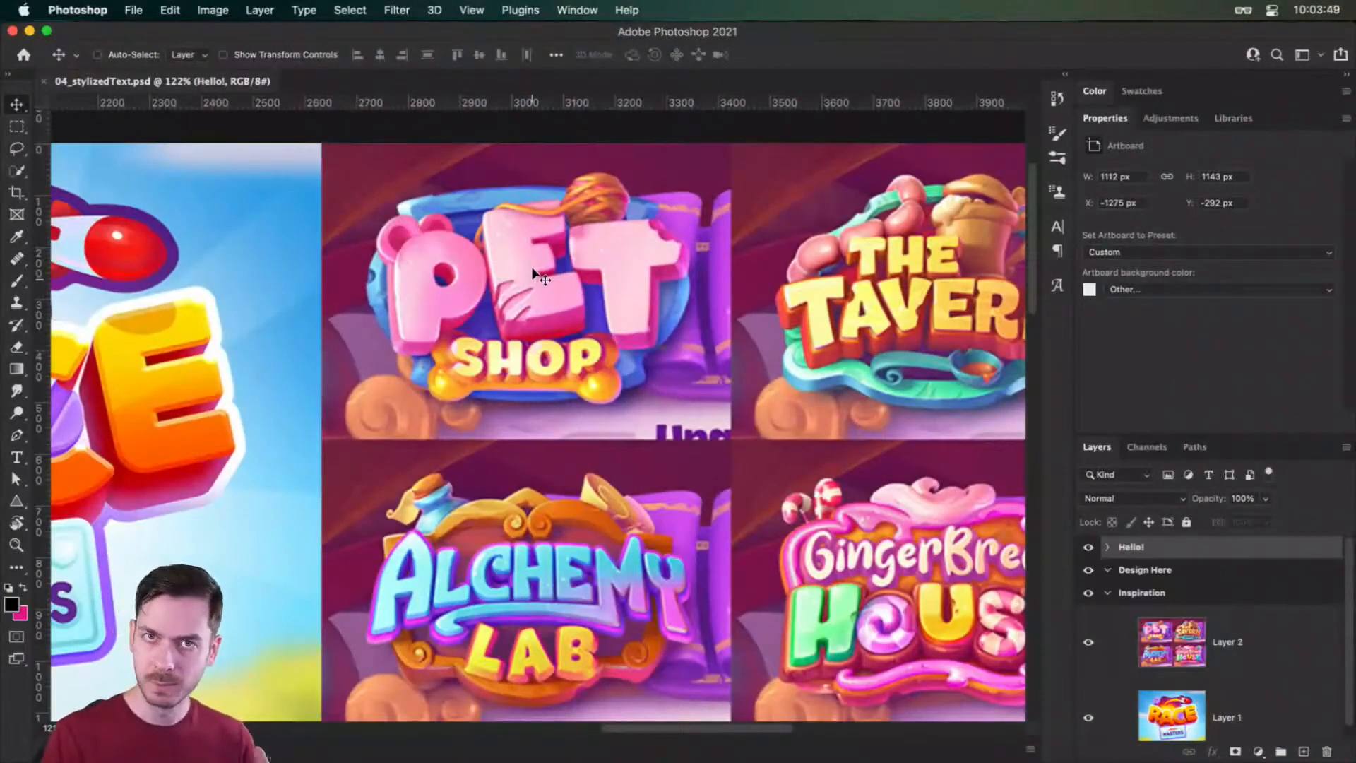
scroll(636, 480, down, 3)
scroll(624, 354, down, 3)
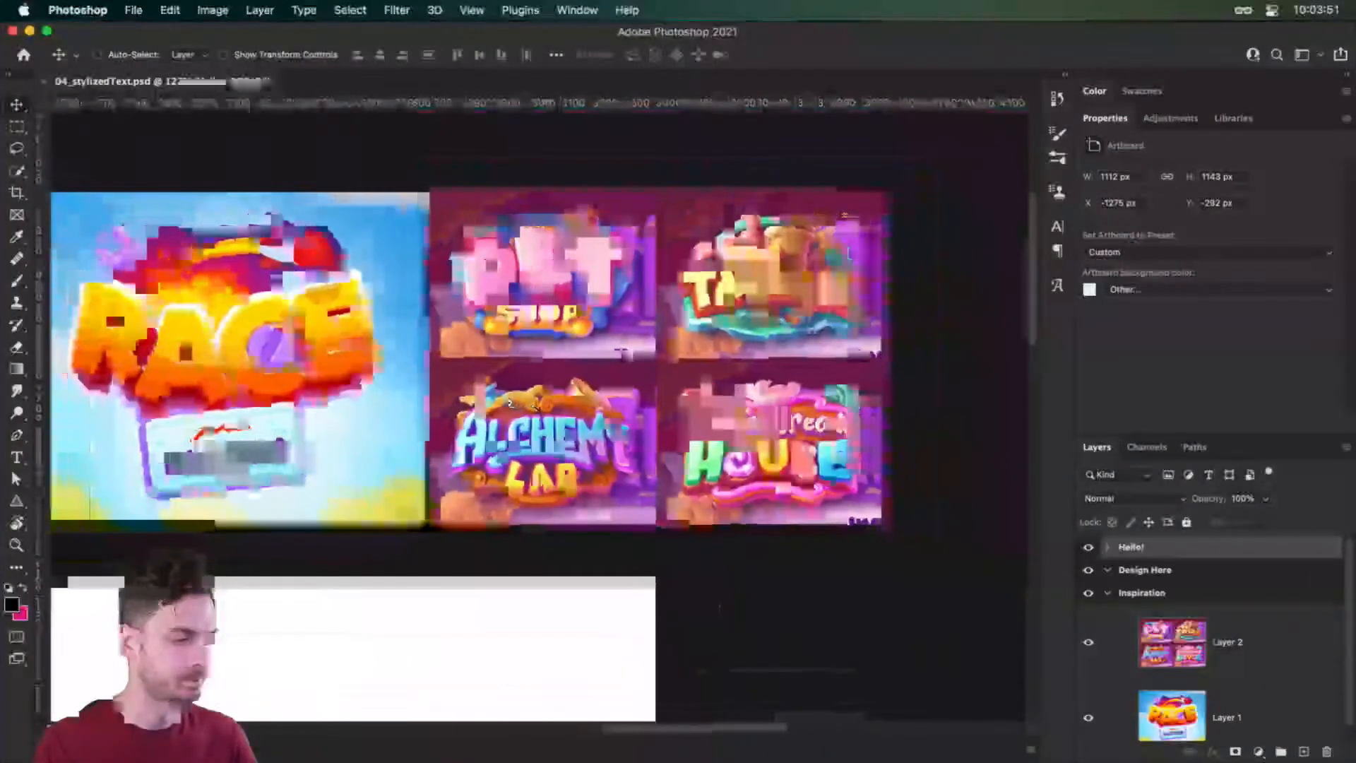
- Swap the foreground and background colors and select the Design Here artboard
scroll(624, 355, down, 5)
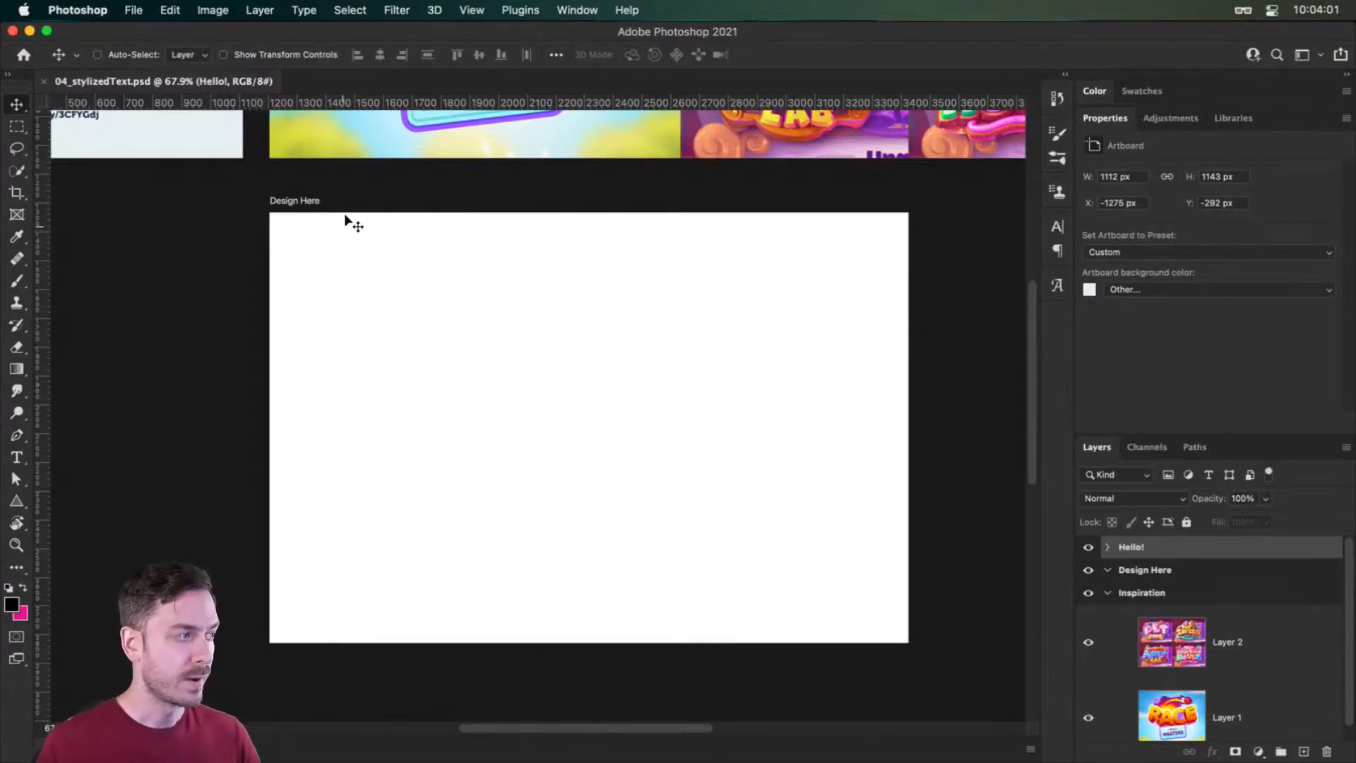
drag(568, 383, 602, 367)
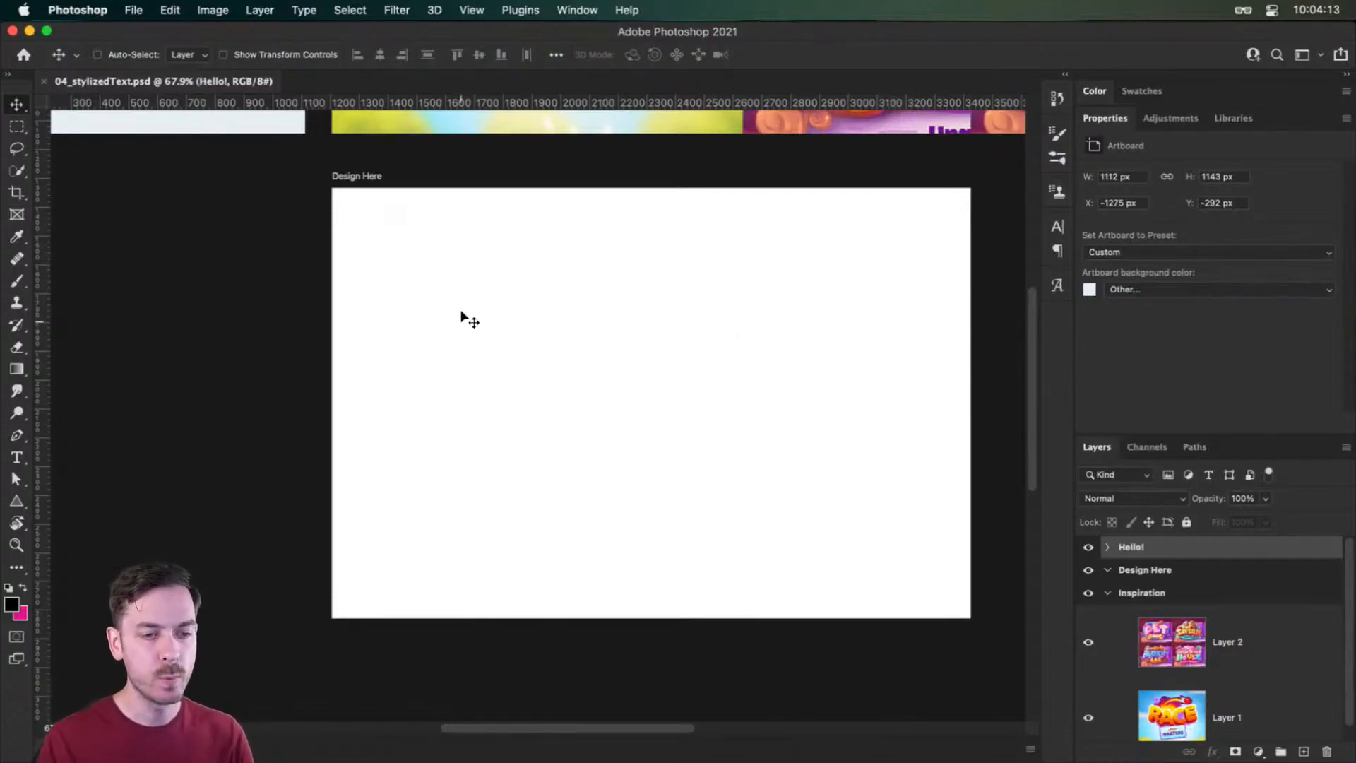
click(22, 589)
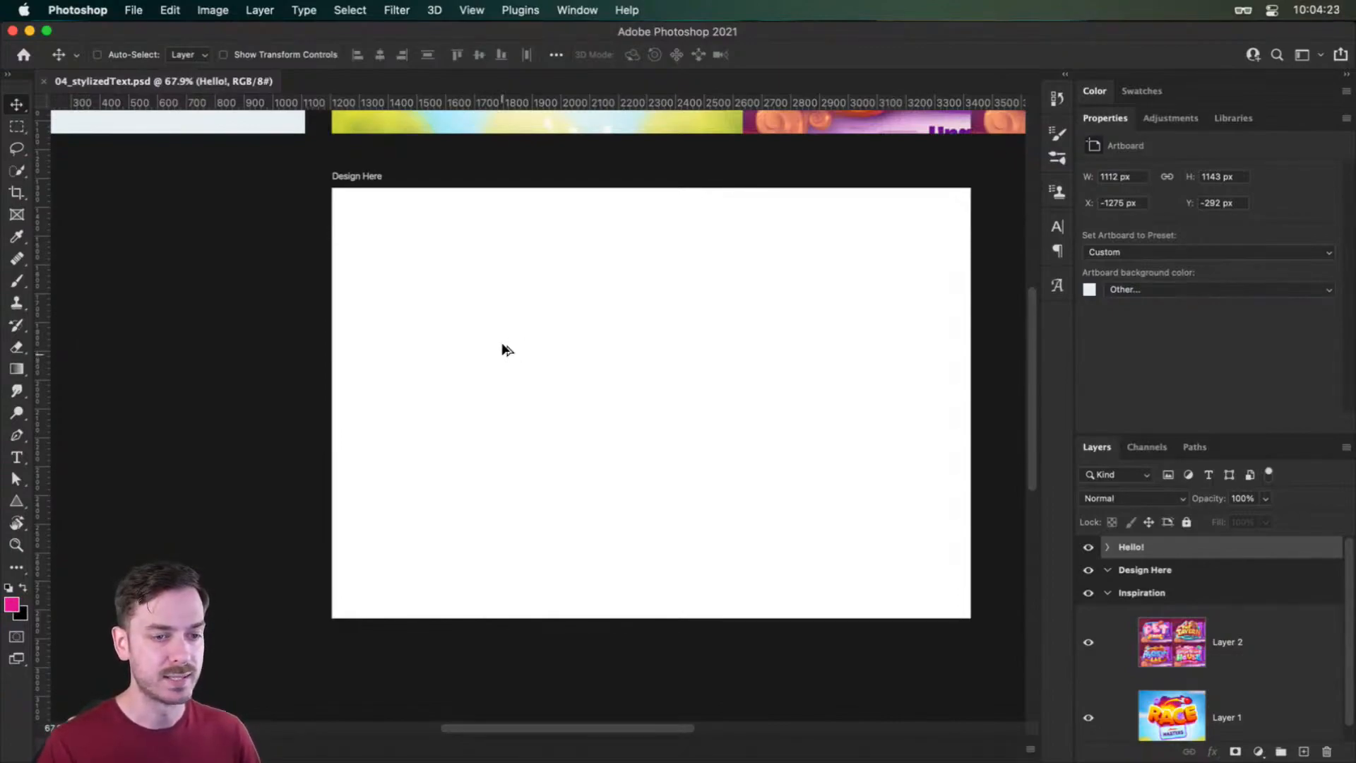
click(355, 176)
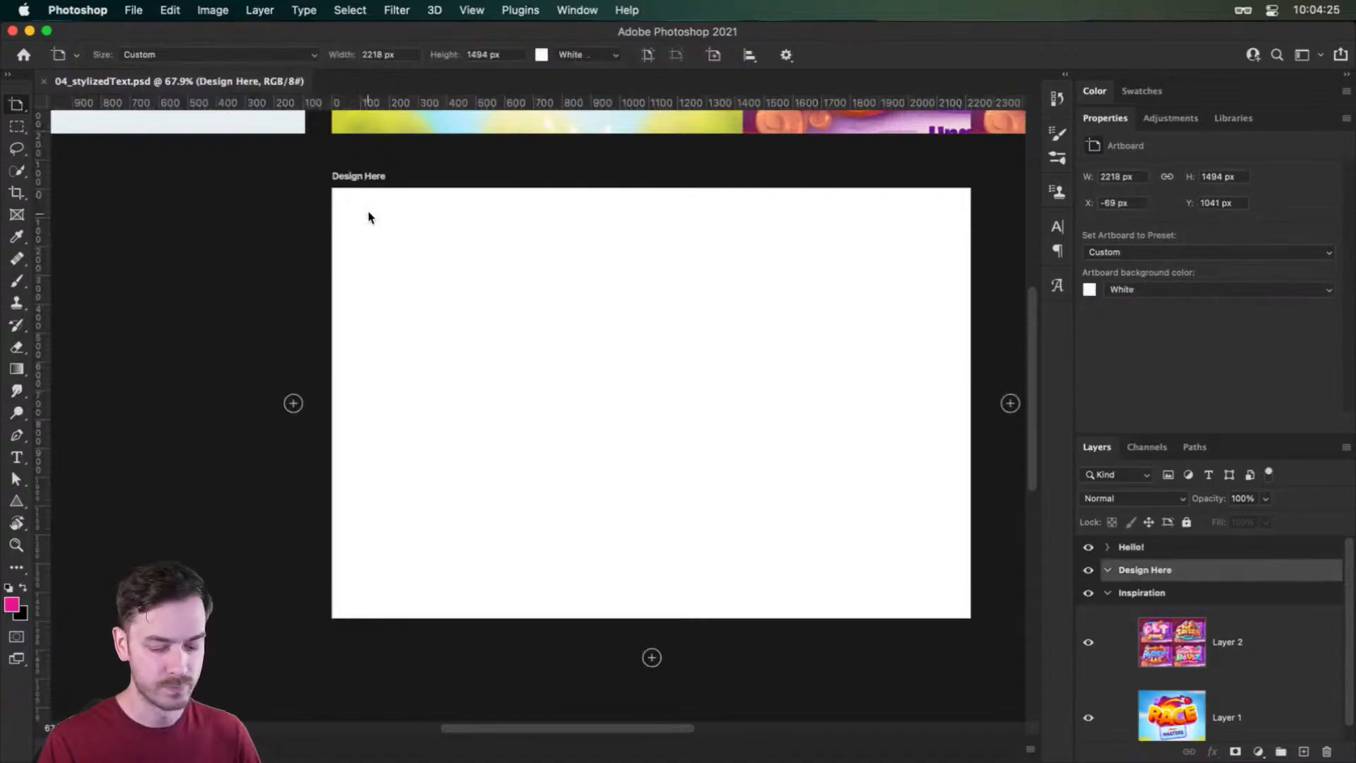
- Try to cover the whole Design Here artboard with a rectangle shape, and delete it
key(r)
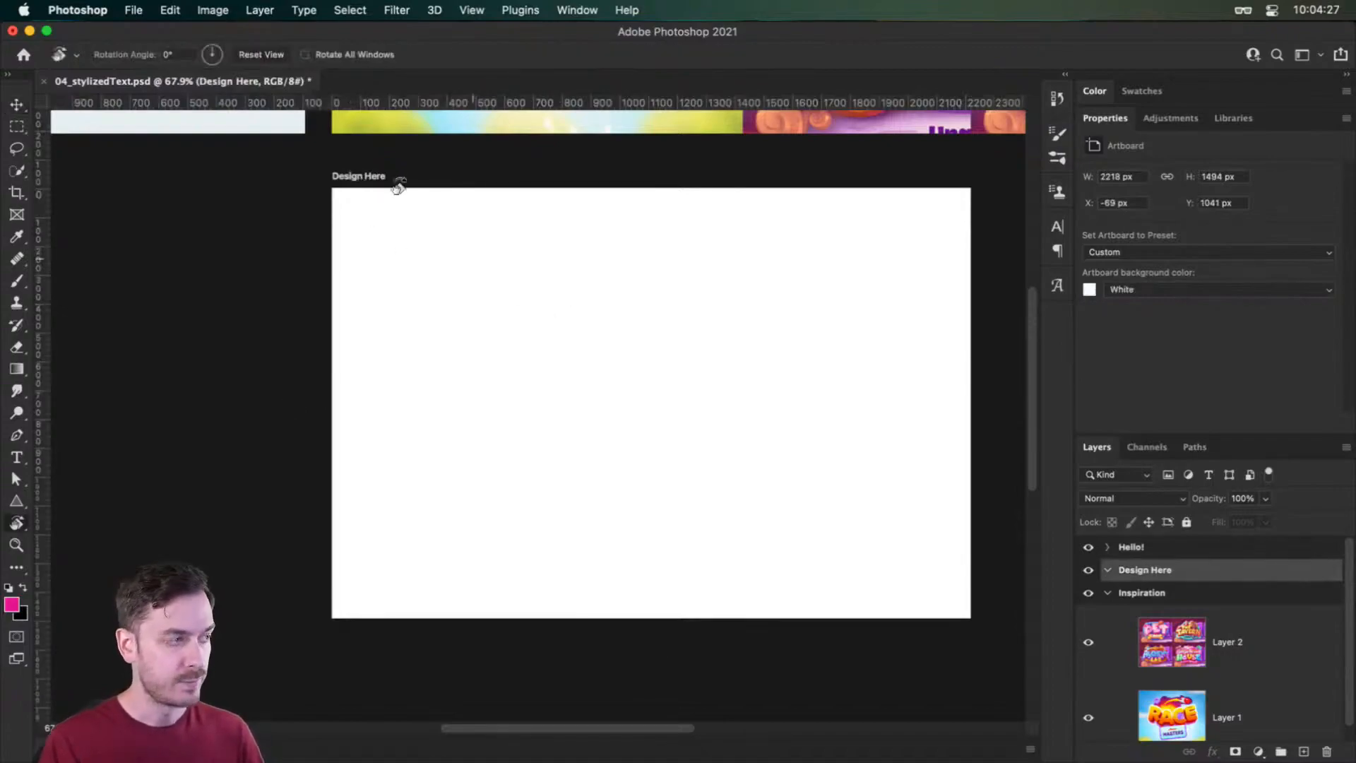
key(u)
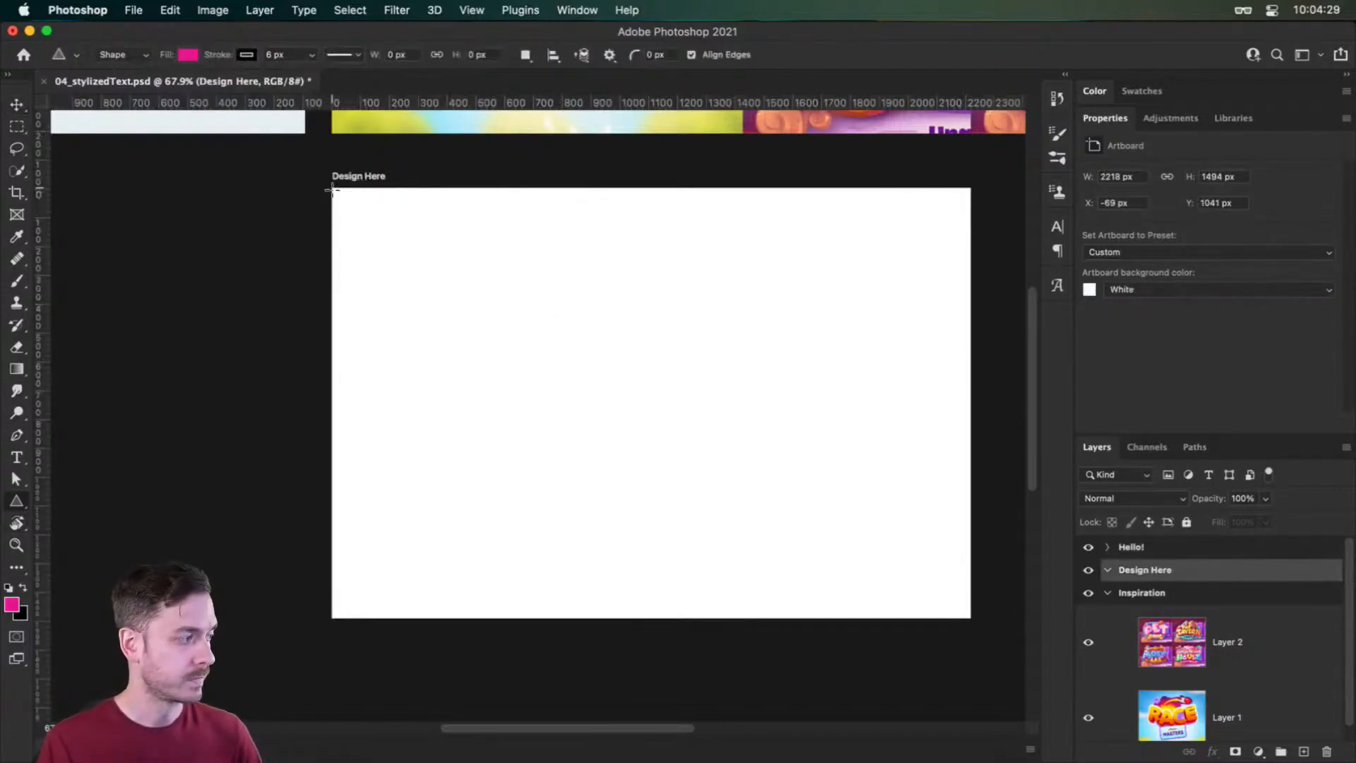
key(shift+u)
key(shift+u)
key(shift+u)
key(shift+u)
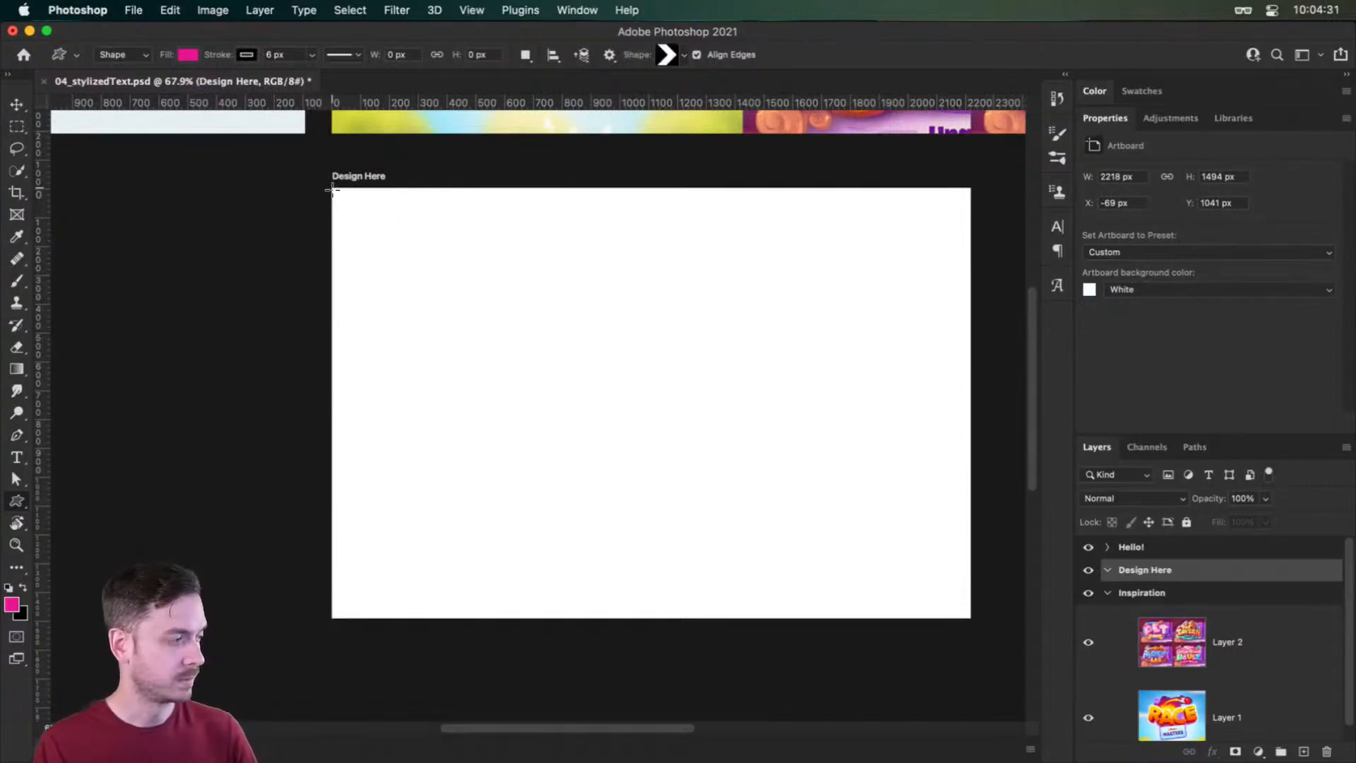
drag(332, 189, 972, 617)
key(v)
key(Delete)
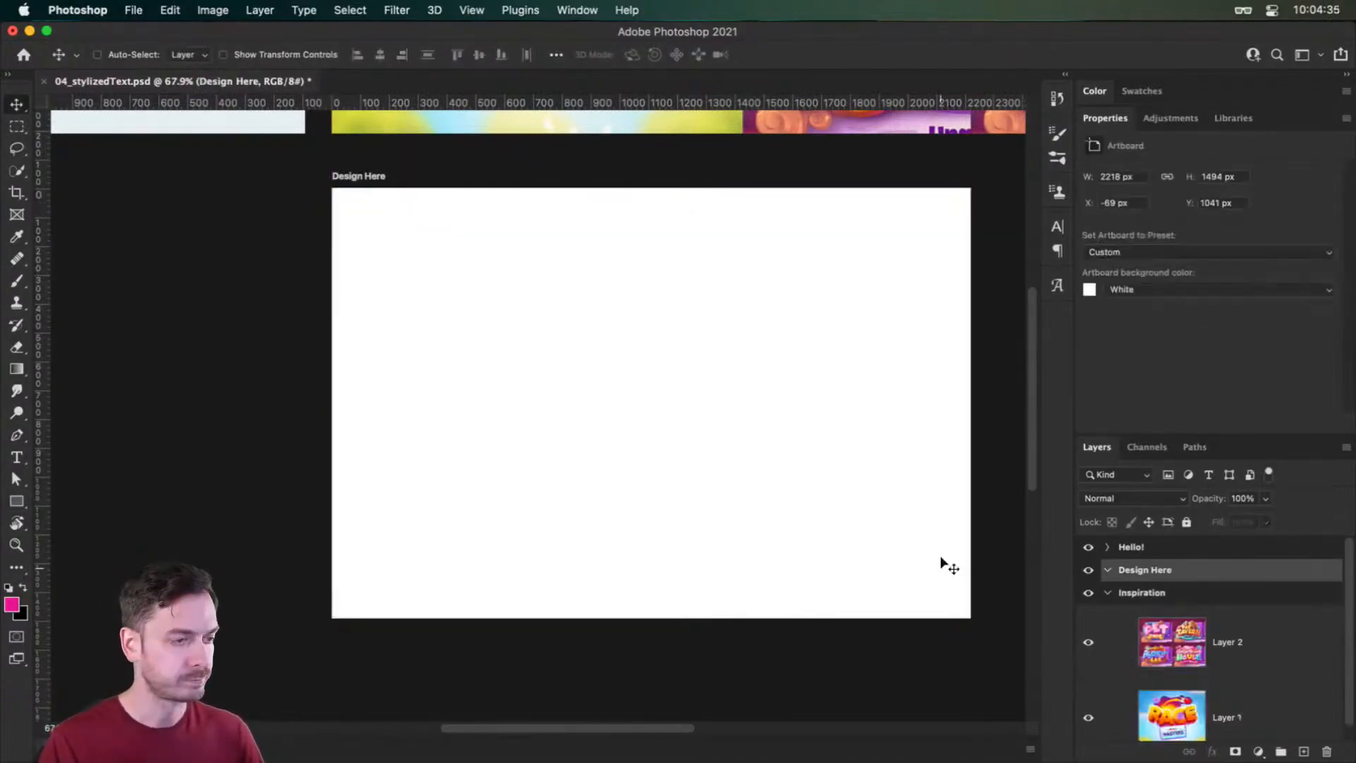
click(21, 325)
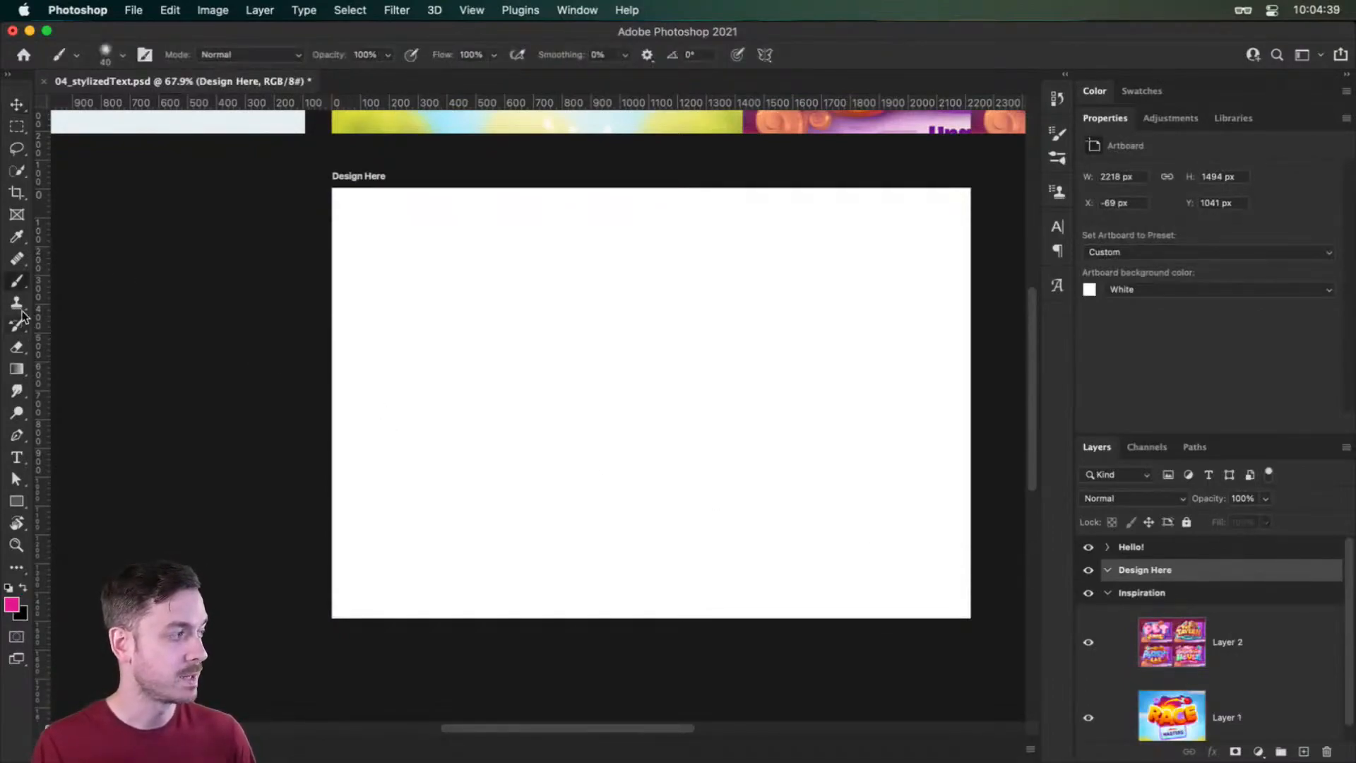
click(16, 368)
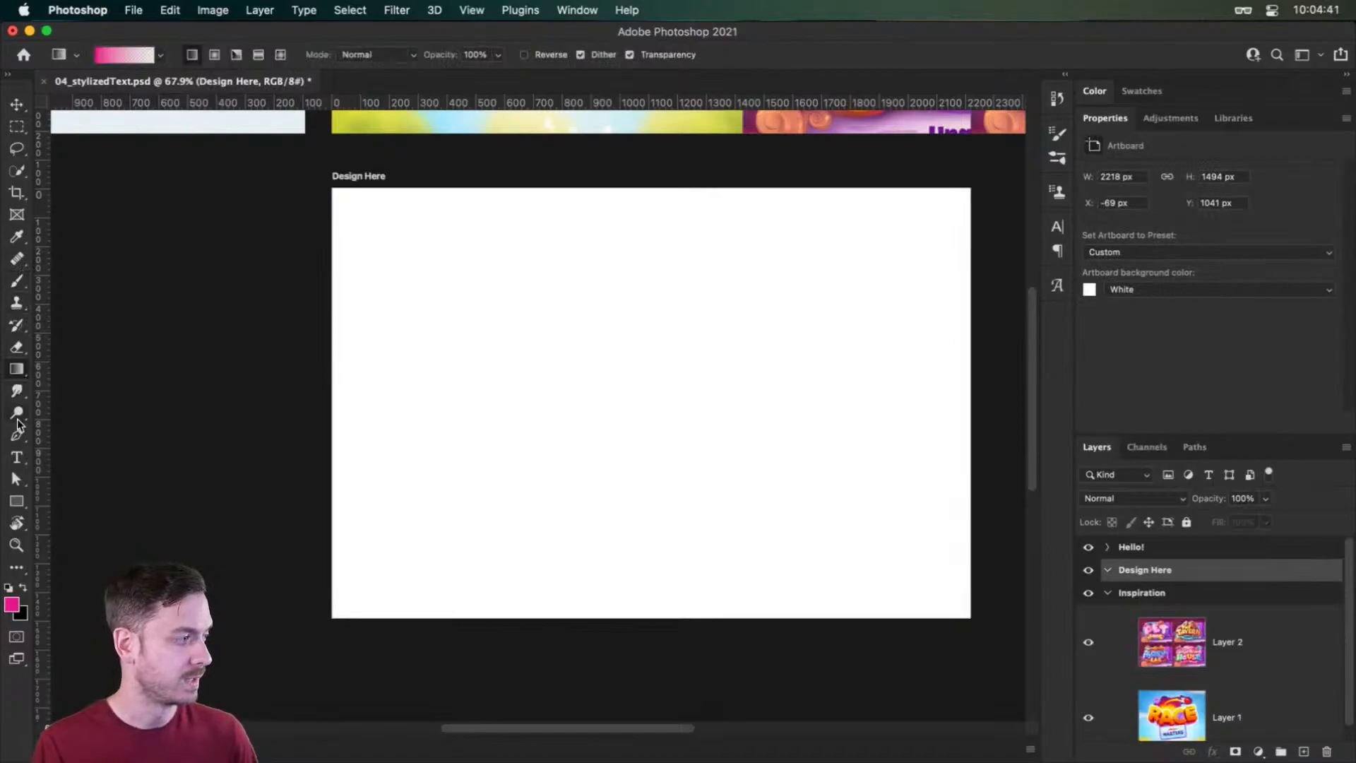
click(23, 367)
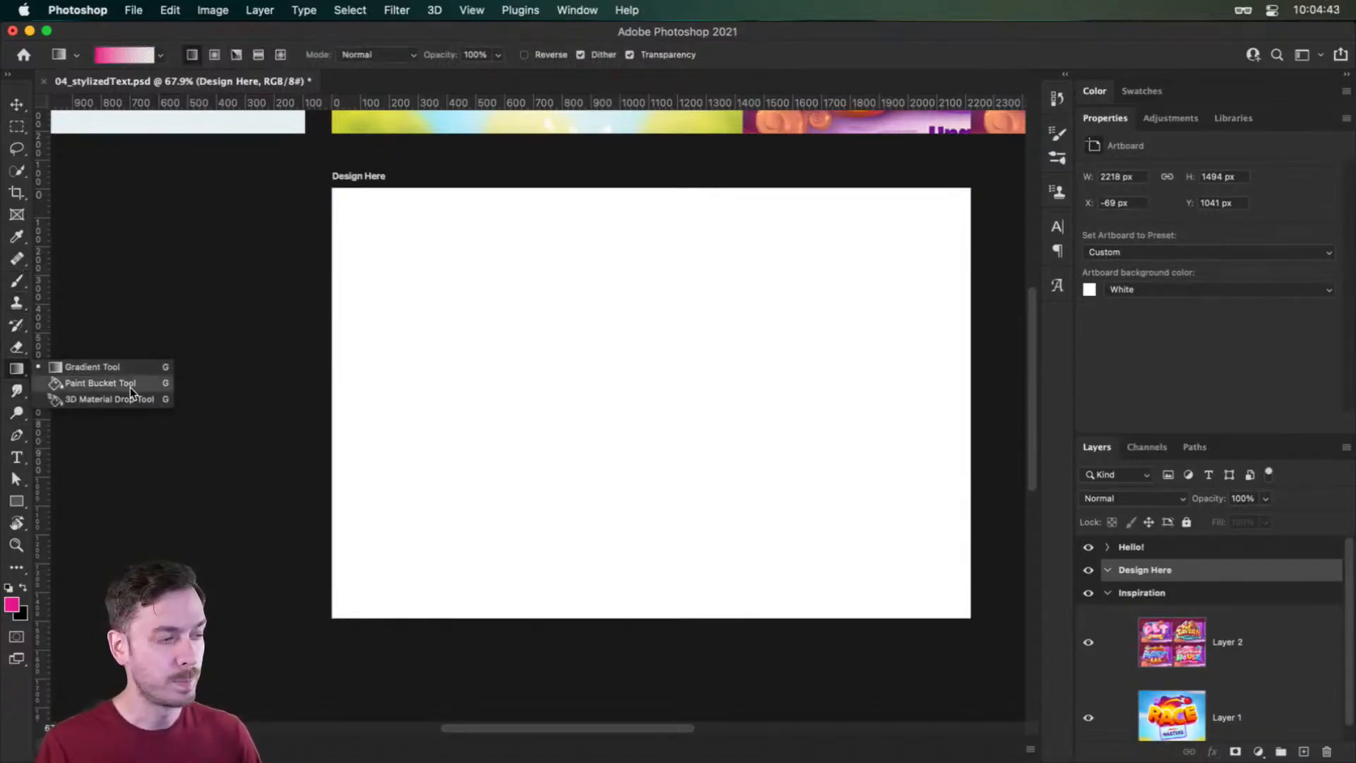
click(740, 332)
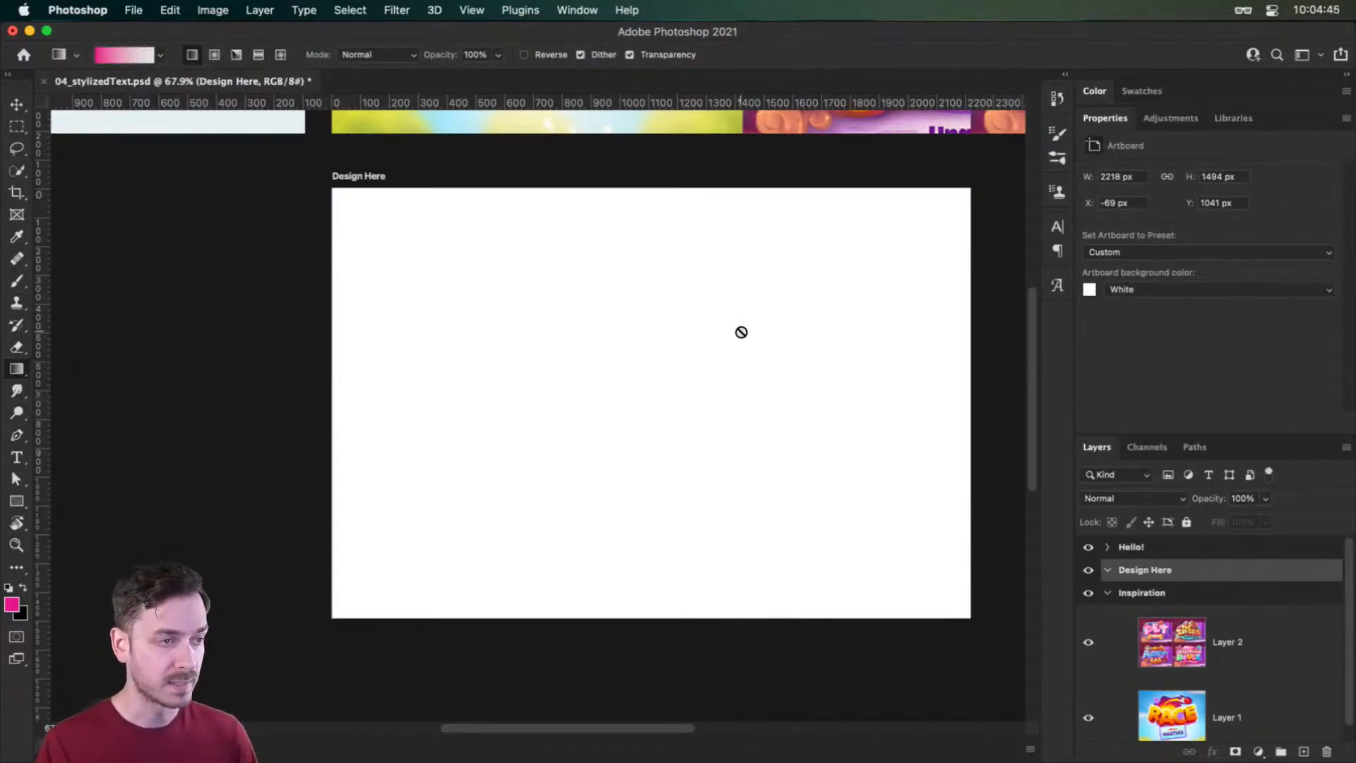
key(v)
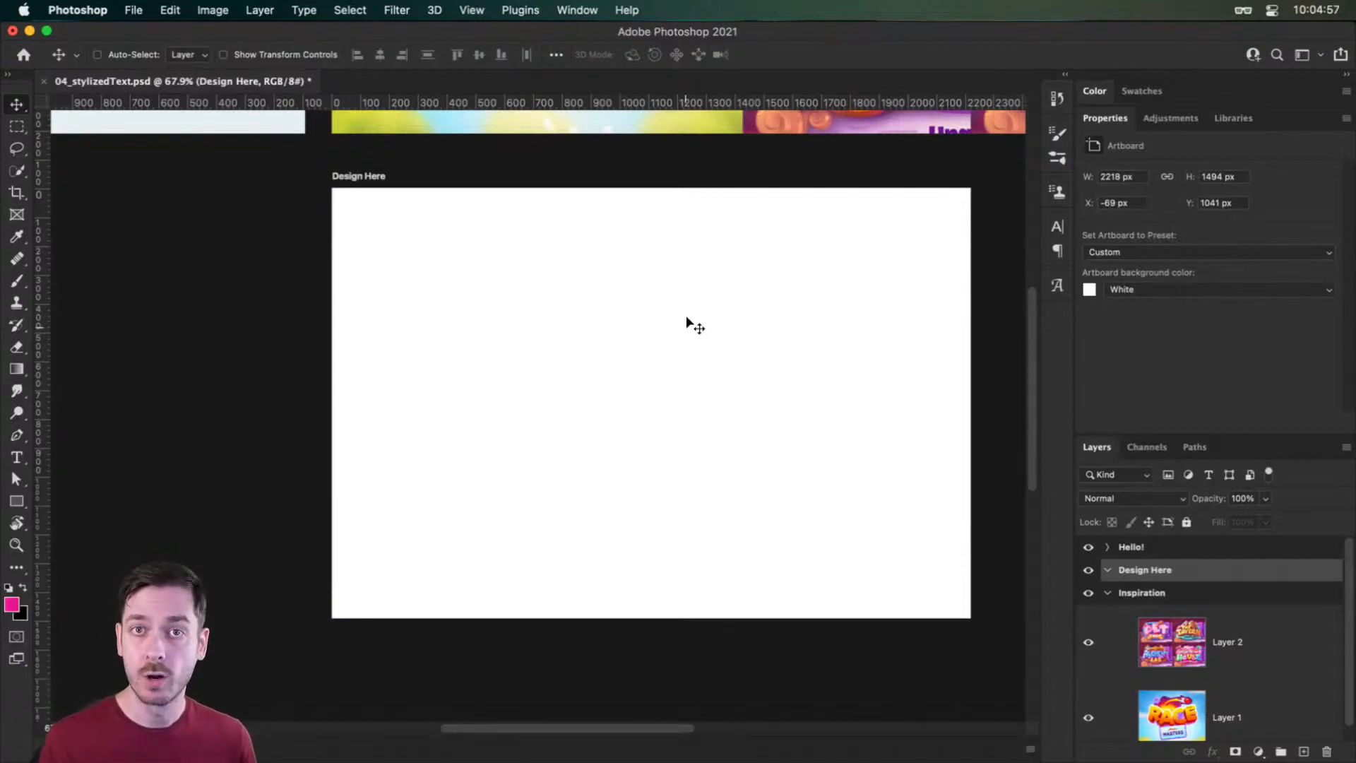
click(1281, 290)
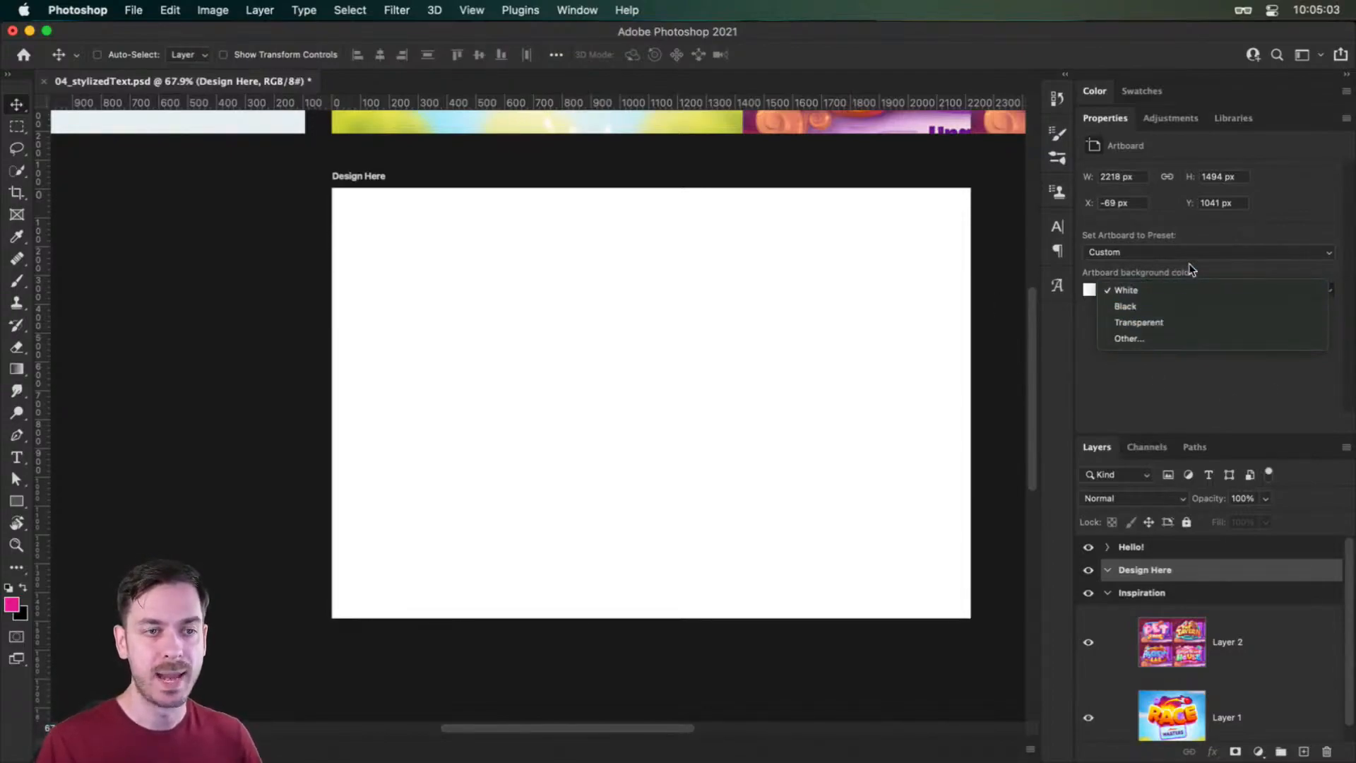
click(1154, 336)
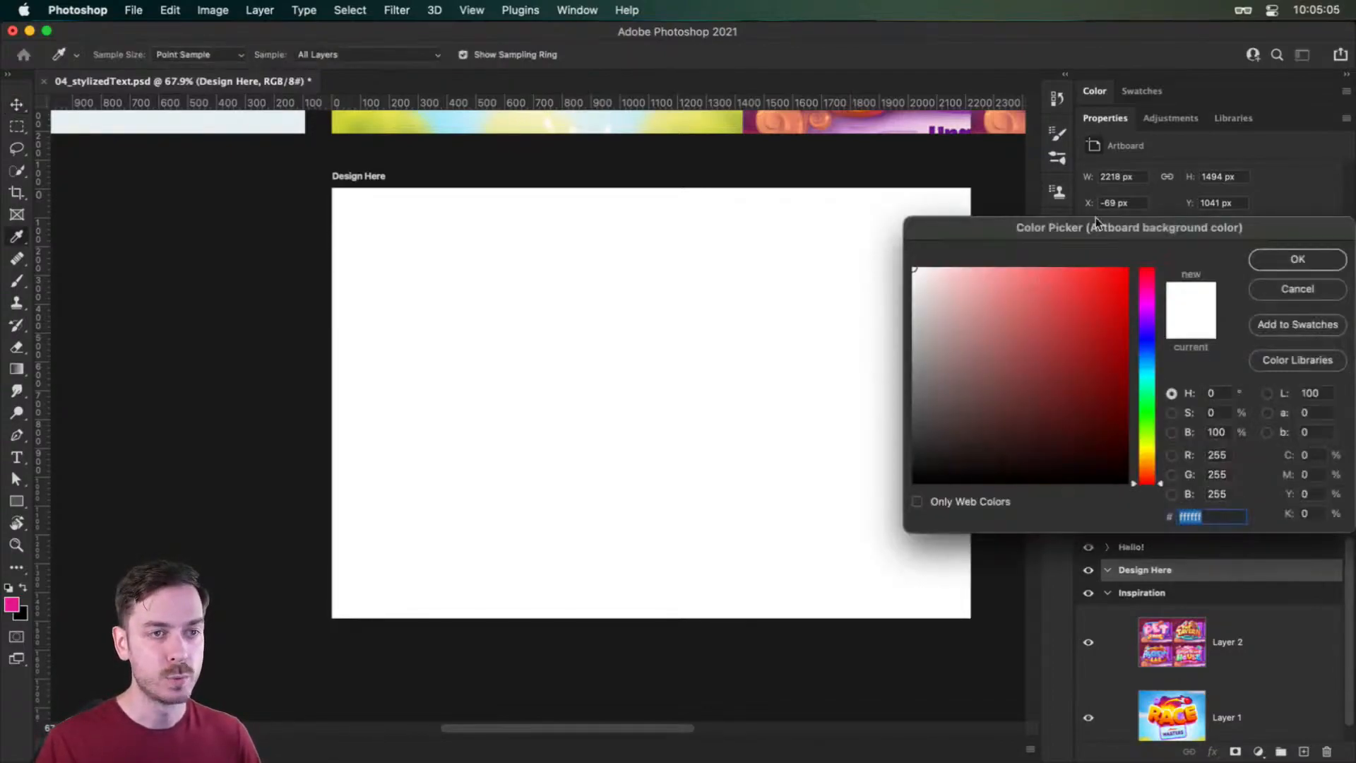
click(1297, 290)
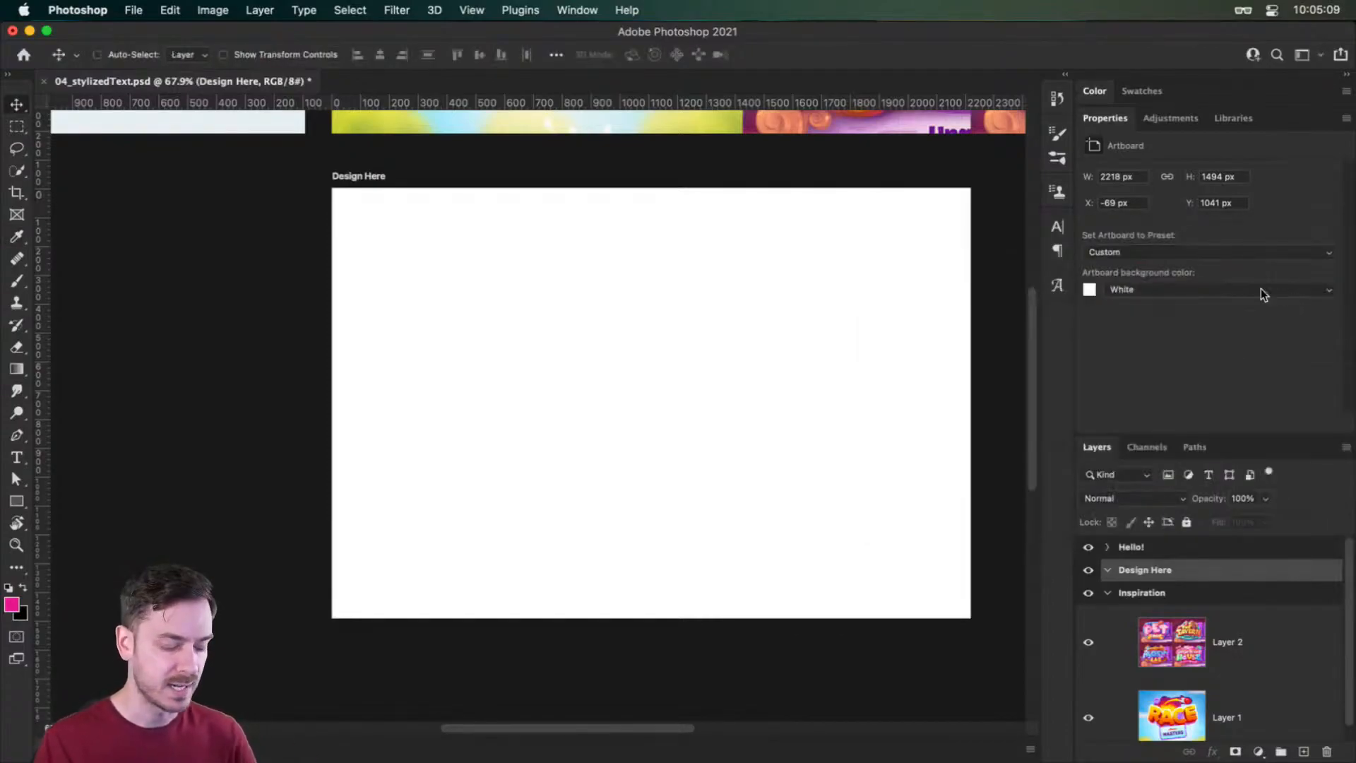
- Draw a pink rectangle about 2225 by 1499 px covering the whole Design Here artboard
click(16, 500)
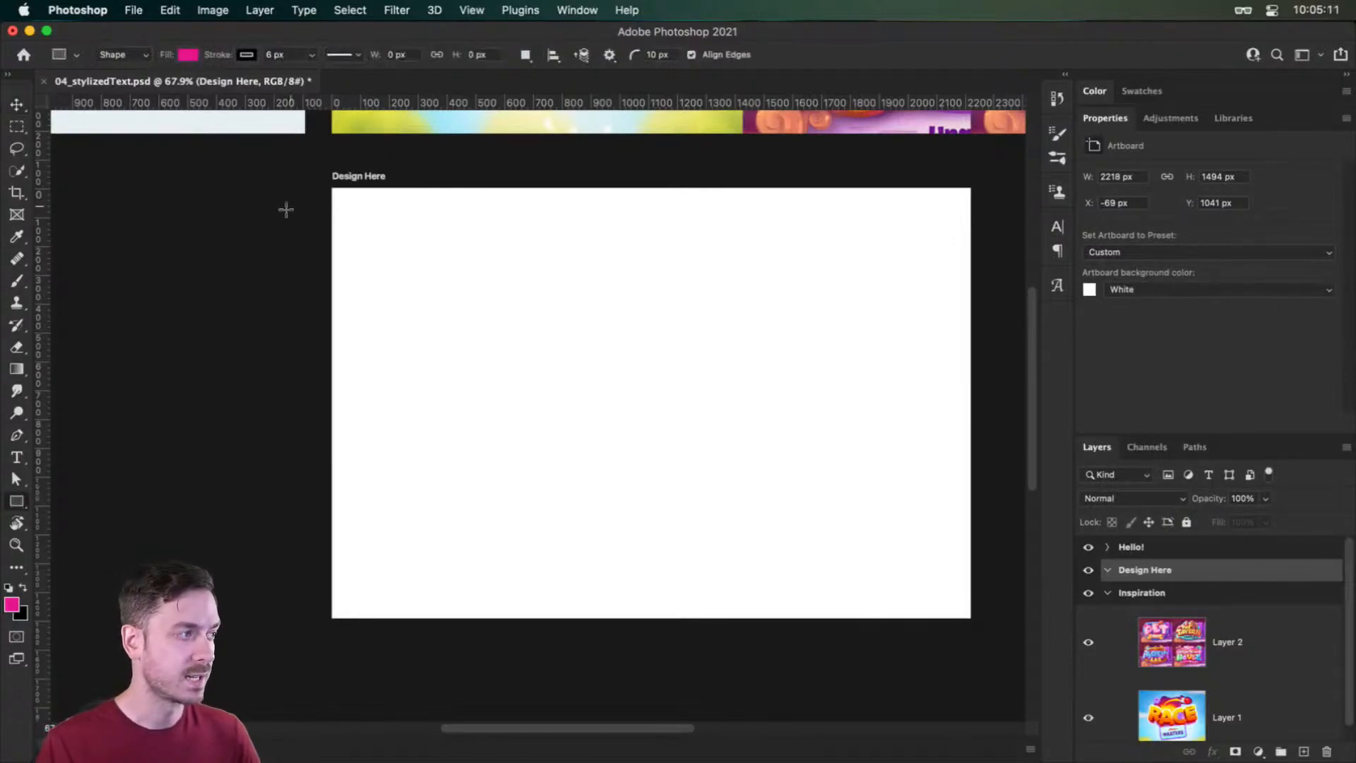
drag(331, 189, 972, 618)
key(v)
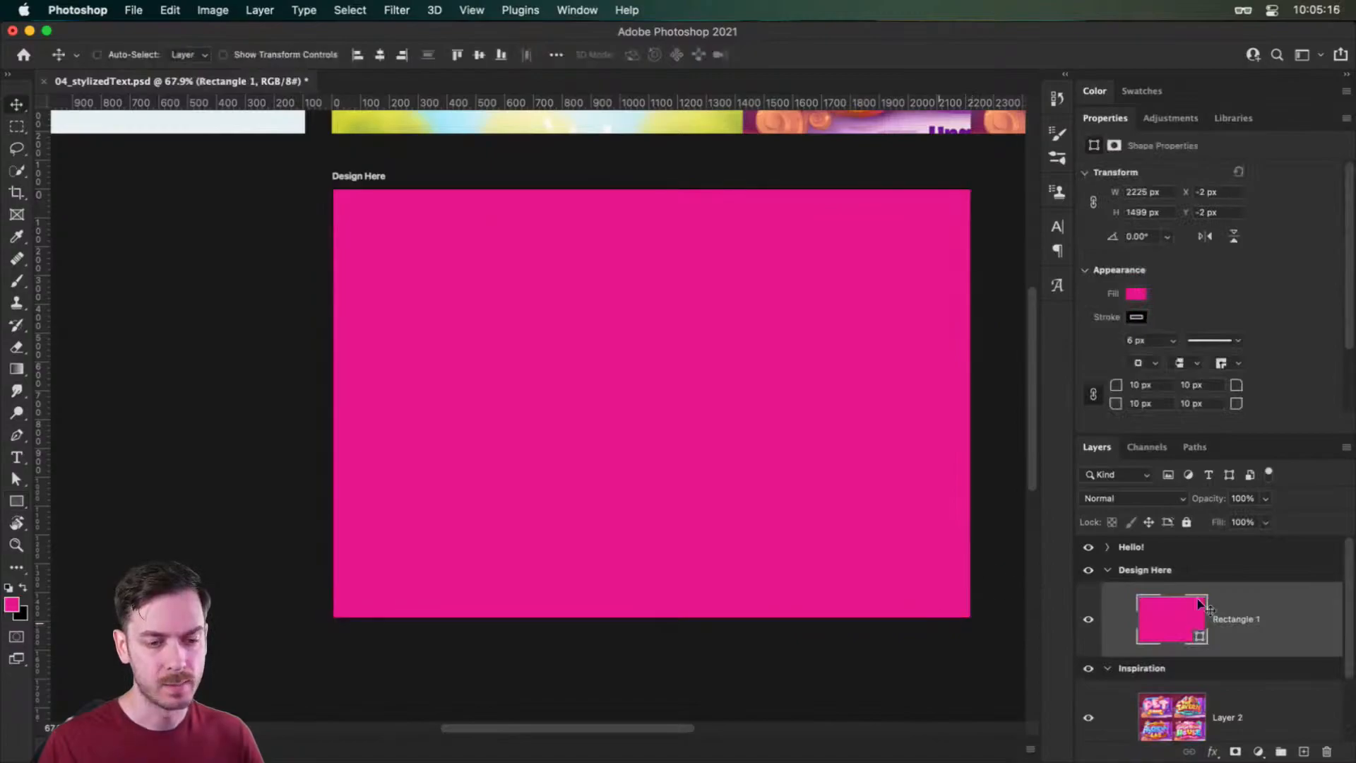
- Add a Gradient Overlay to the background rectangle, a radial magenta-to-dark-purple gradient at 49° angle and 121% scale
double_click(1296, 612)
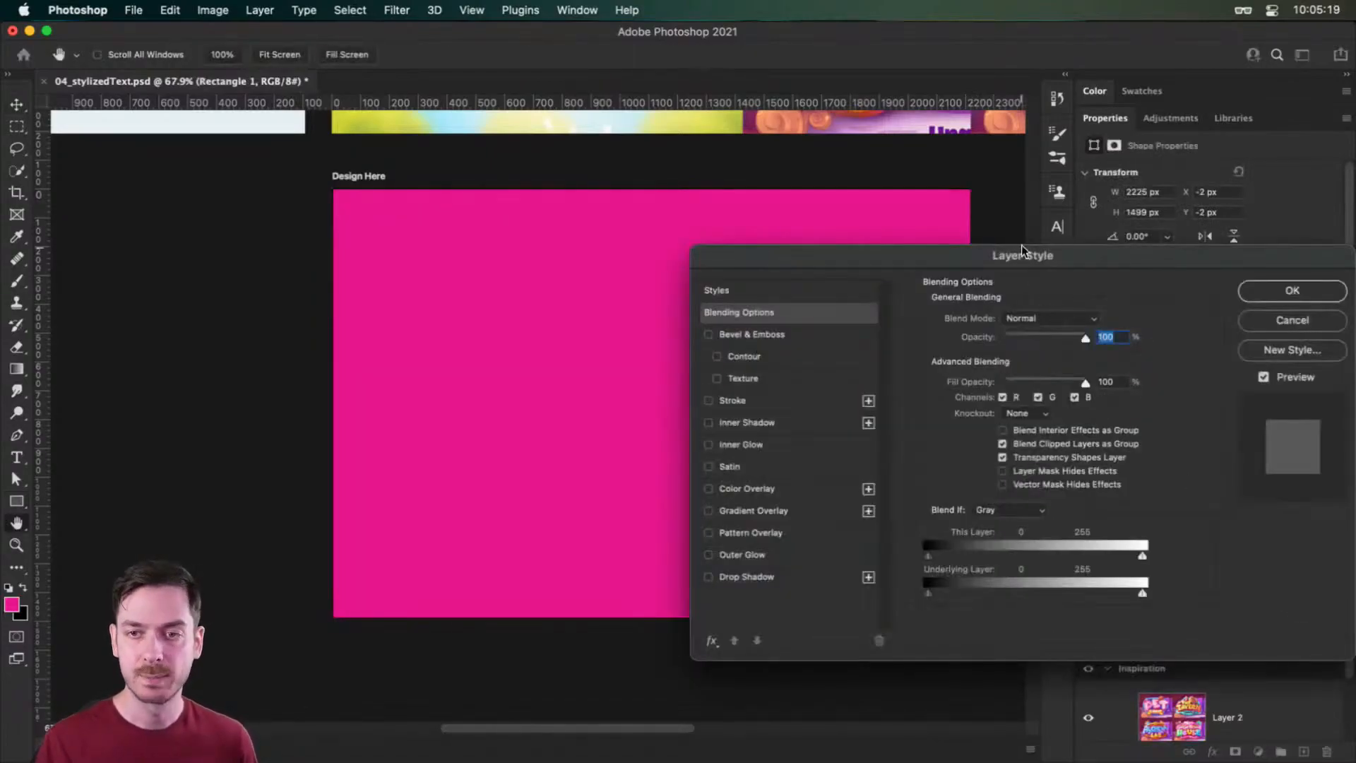
click(757, 510)
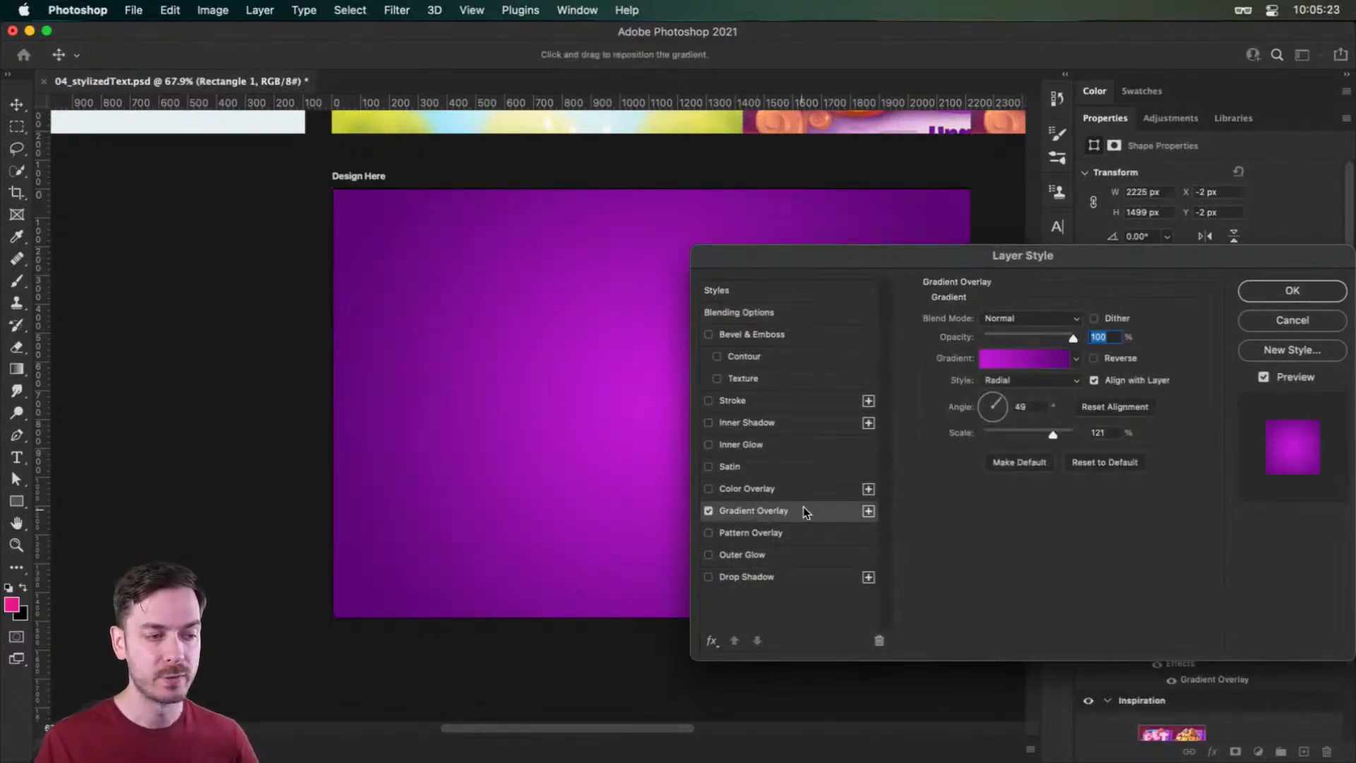
drag(982, 254, 1033, 211)
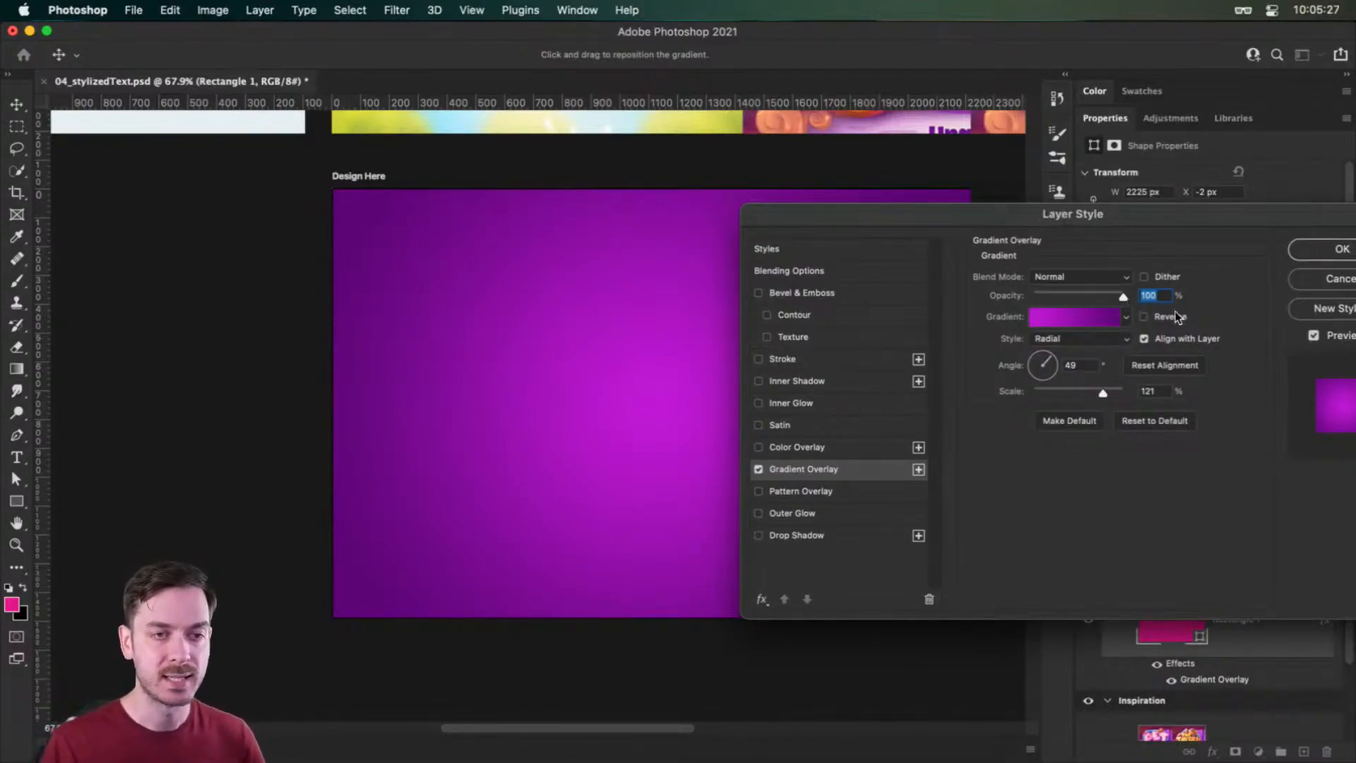
click(1064, 361)
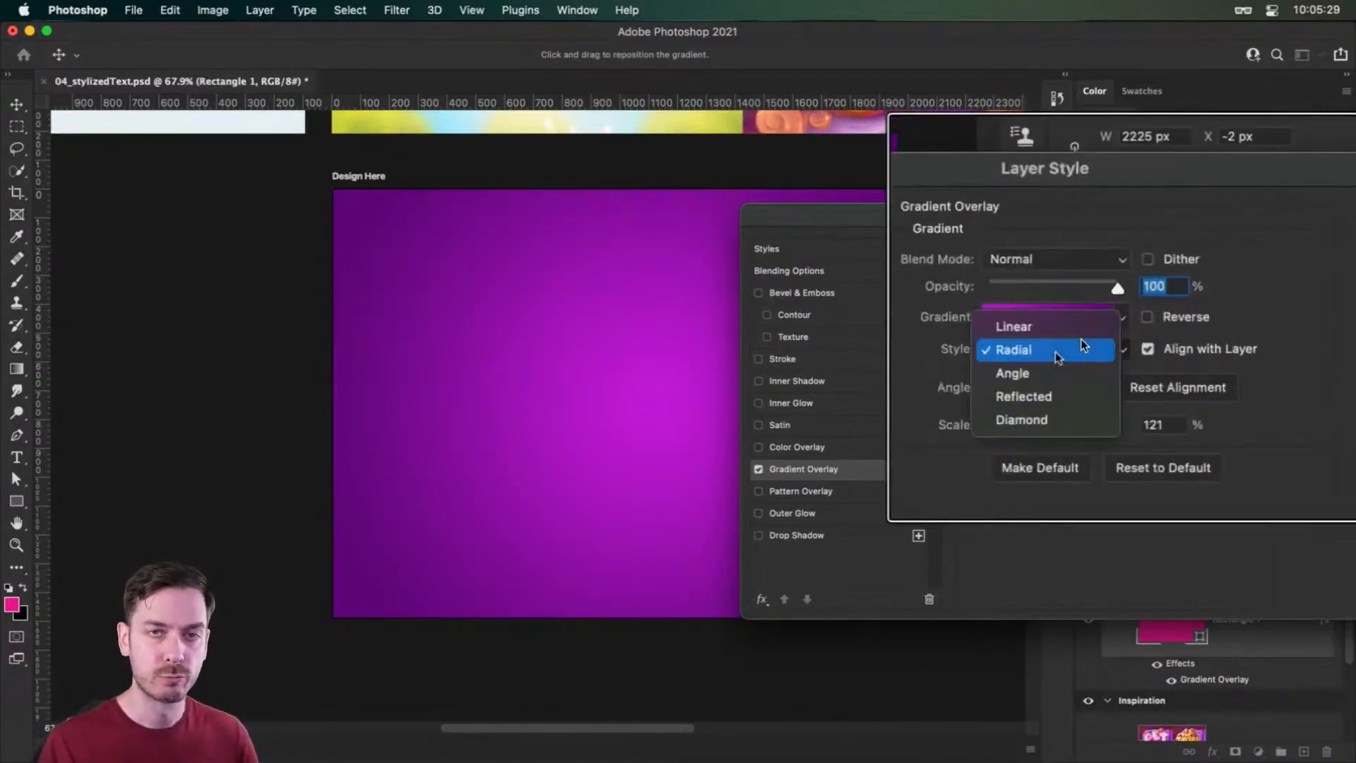
click(1056, 353)
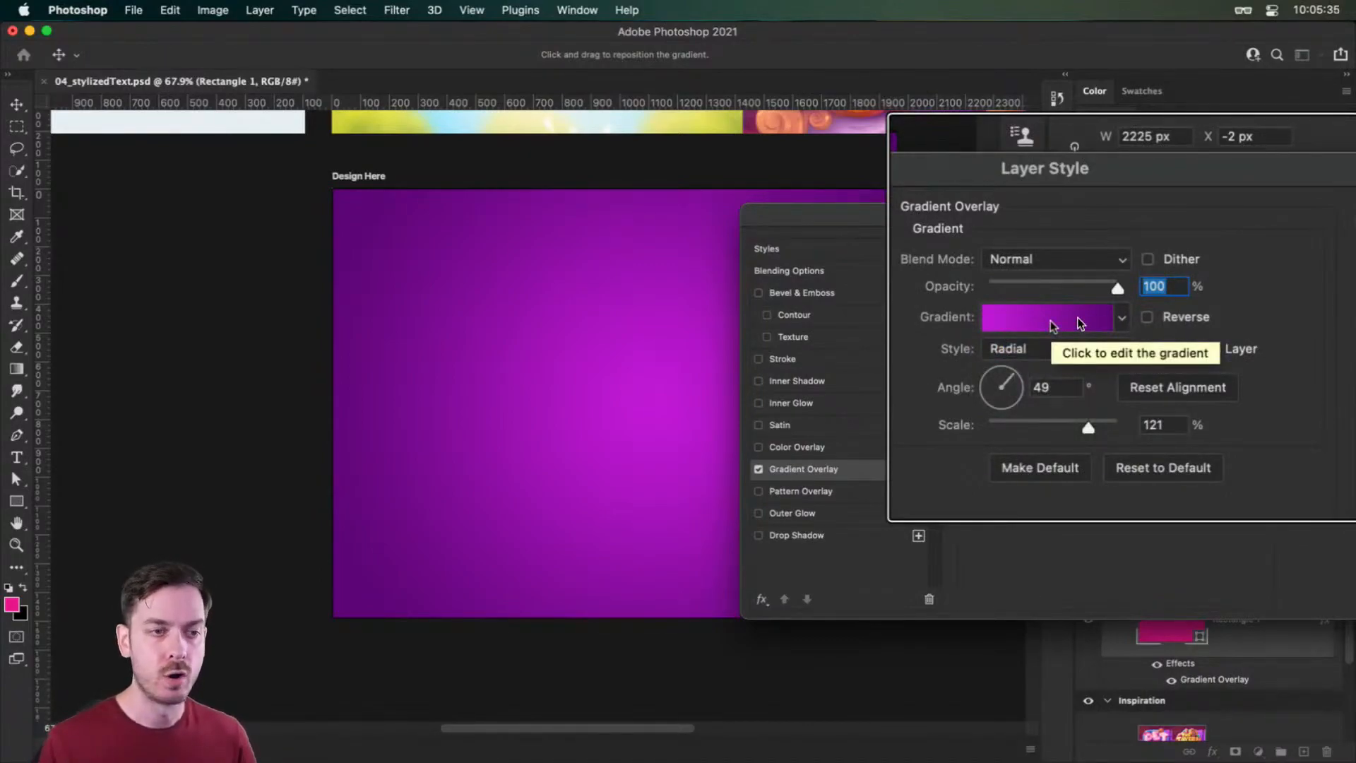
click(1337, 249)
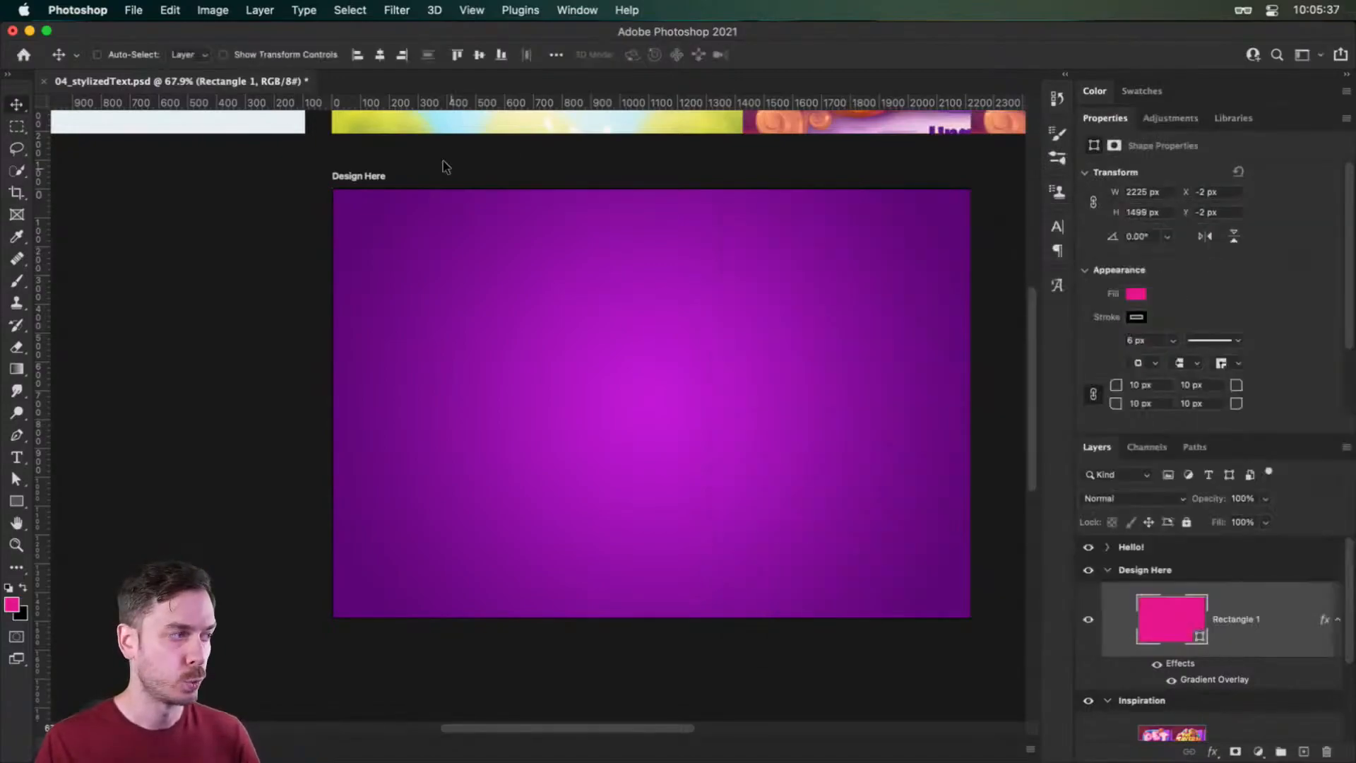
- Remove the background rectangle's black outline with a stroke width of 0 px and set all its corner radii to 0 px
click(1137, 317)
click(1104, 350)
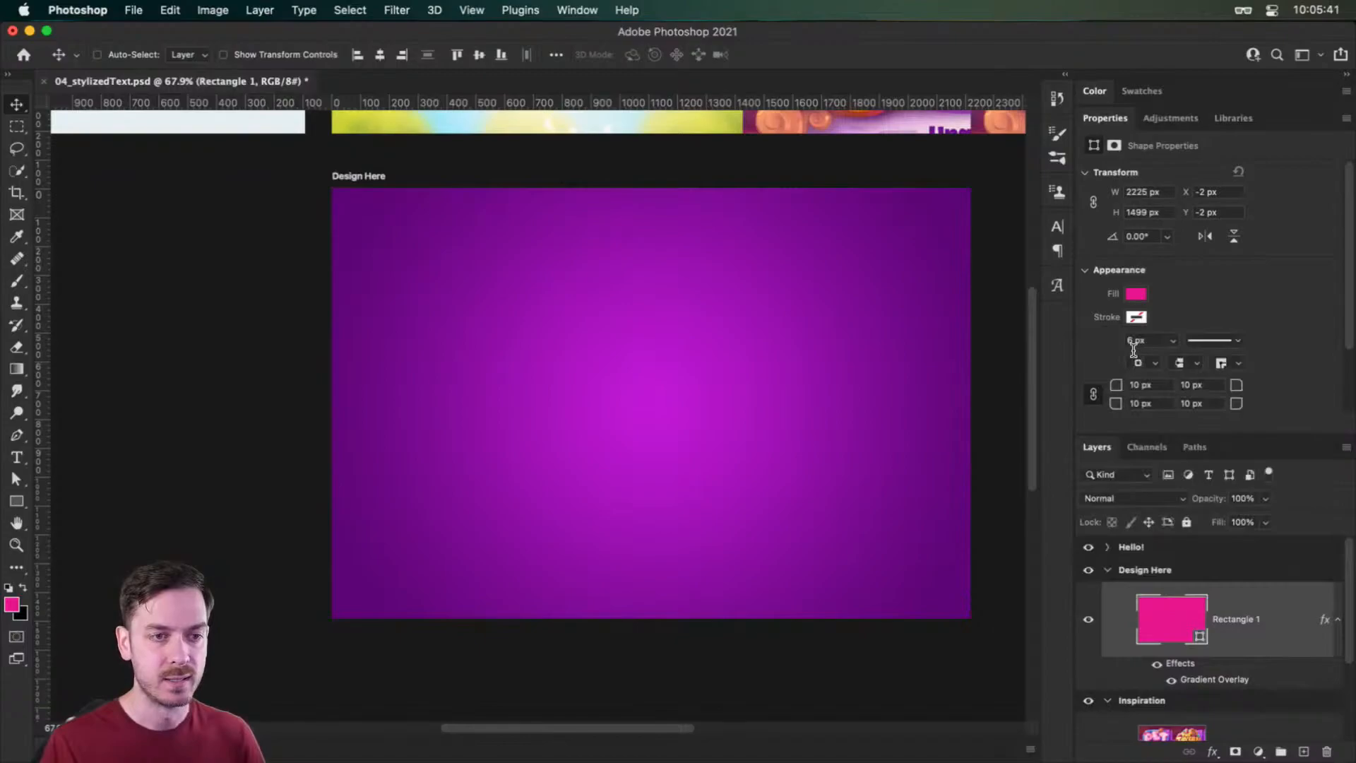
drag(1162, 349, 1067, 352)
text(0)
key(Return)
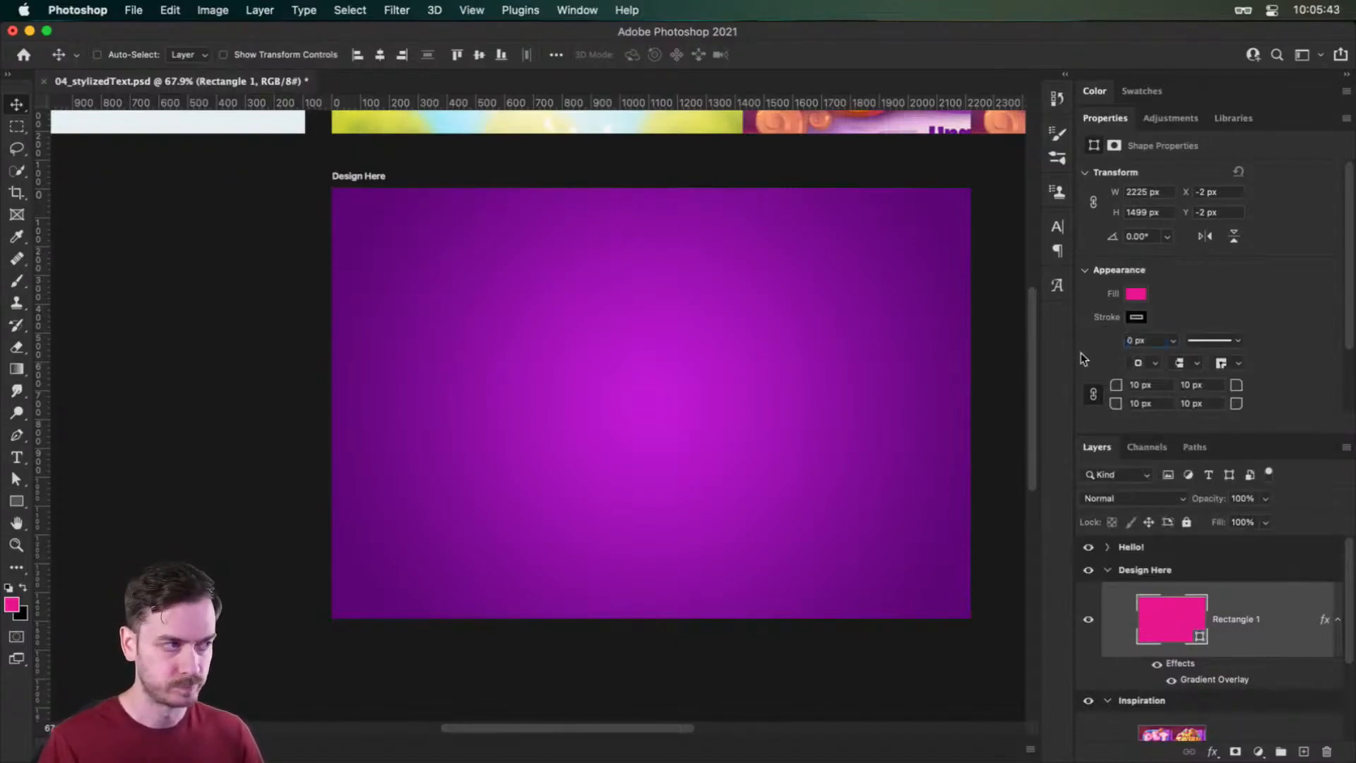
click(1115, 385)
text(0)
key(Return)
text(t)
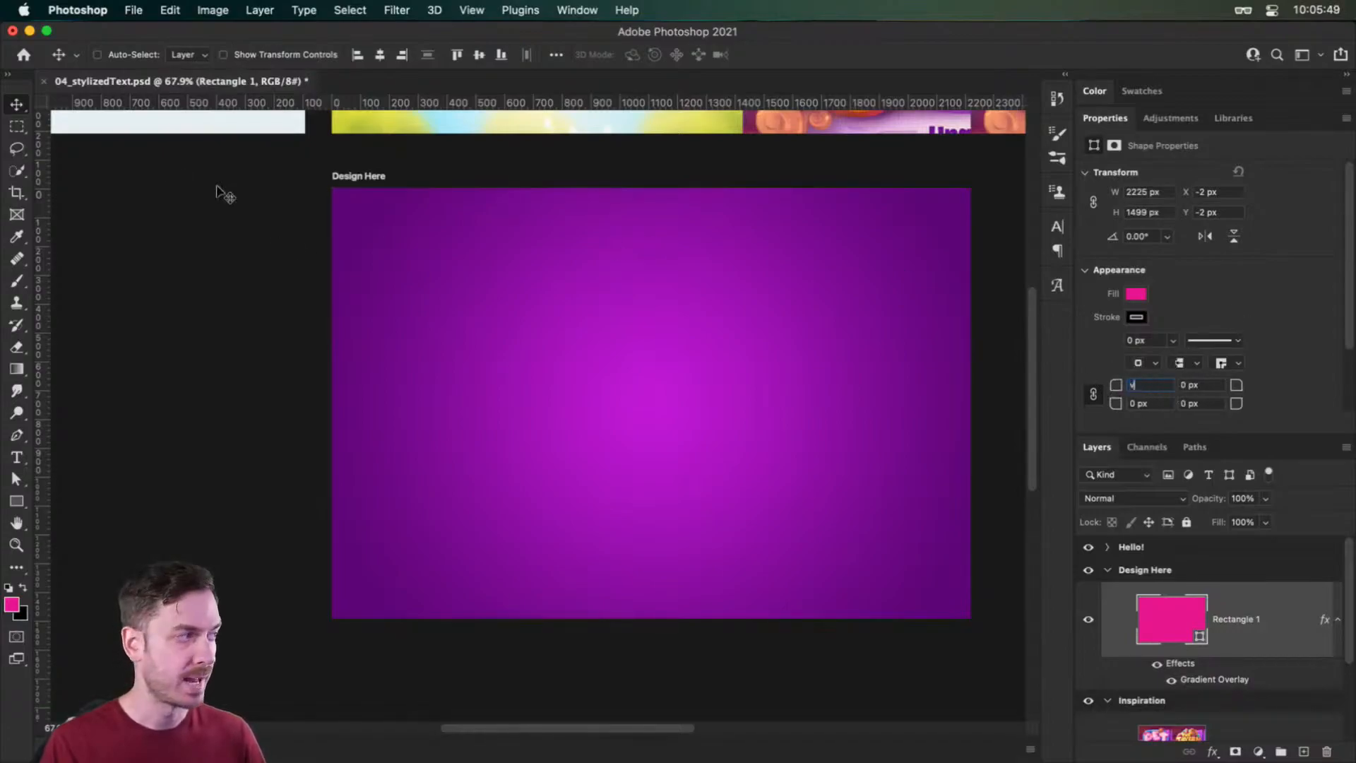
click(24, 97)
click(739, 317)
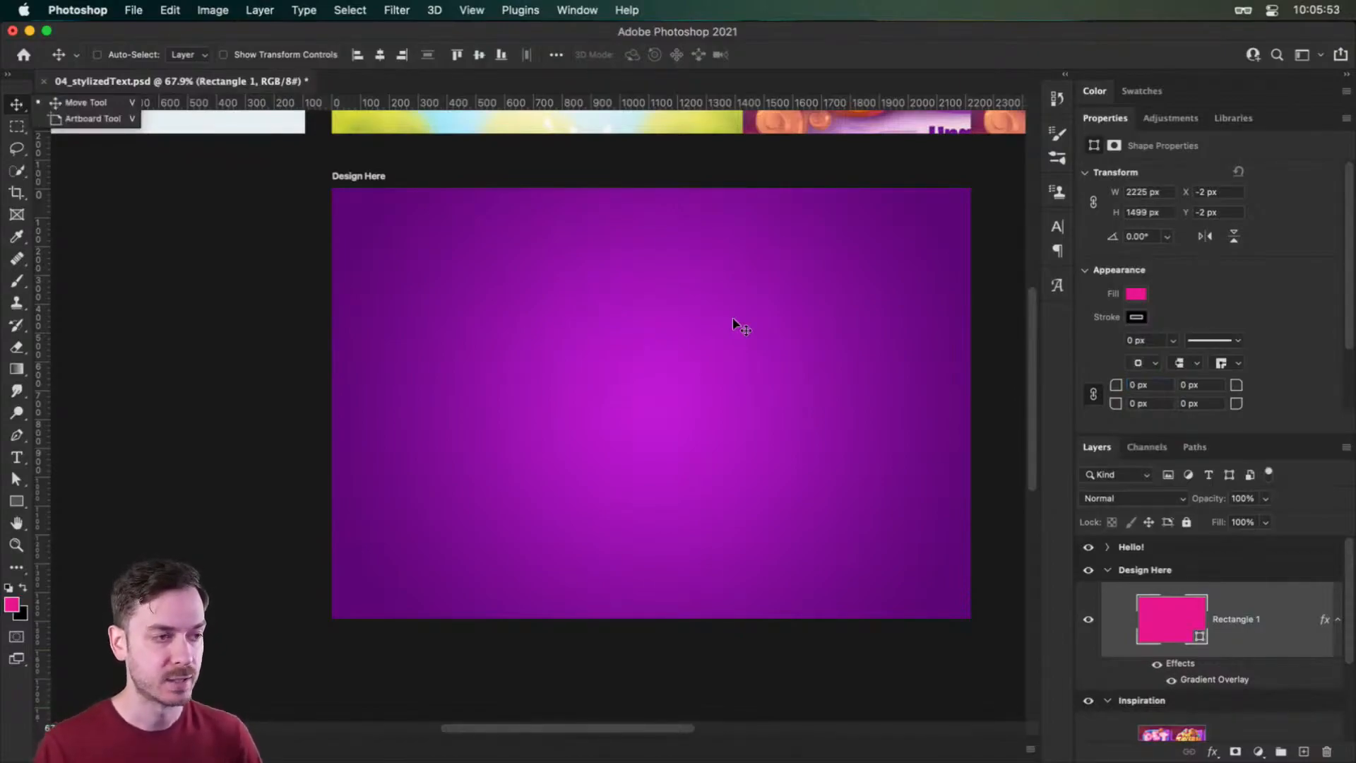
- Add the designer's first name in lowercase as a Giulia Bold Italic 12 pt text layer near the artboard's center
key(t)
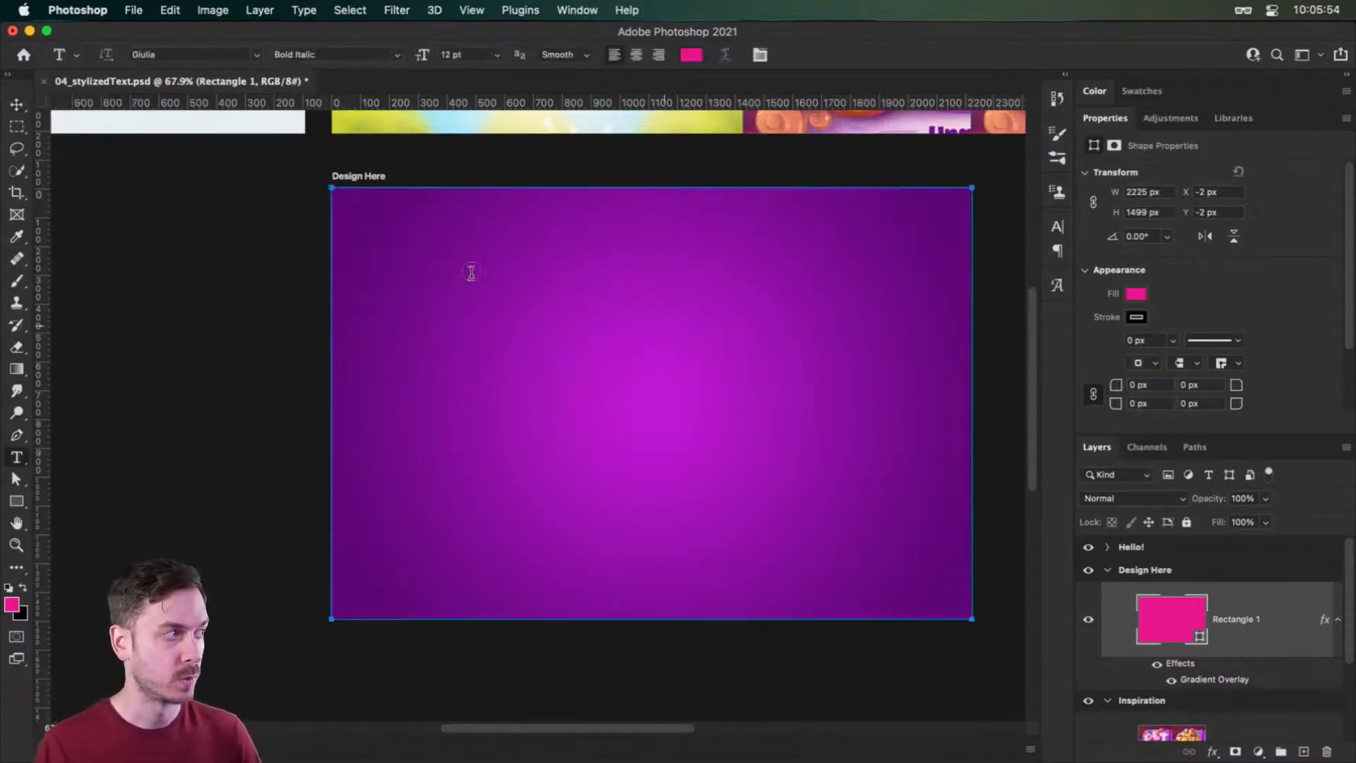
click(565, 416)
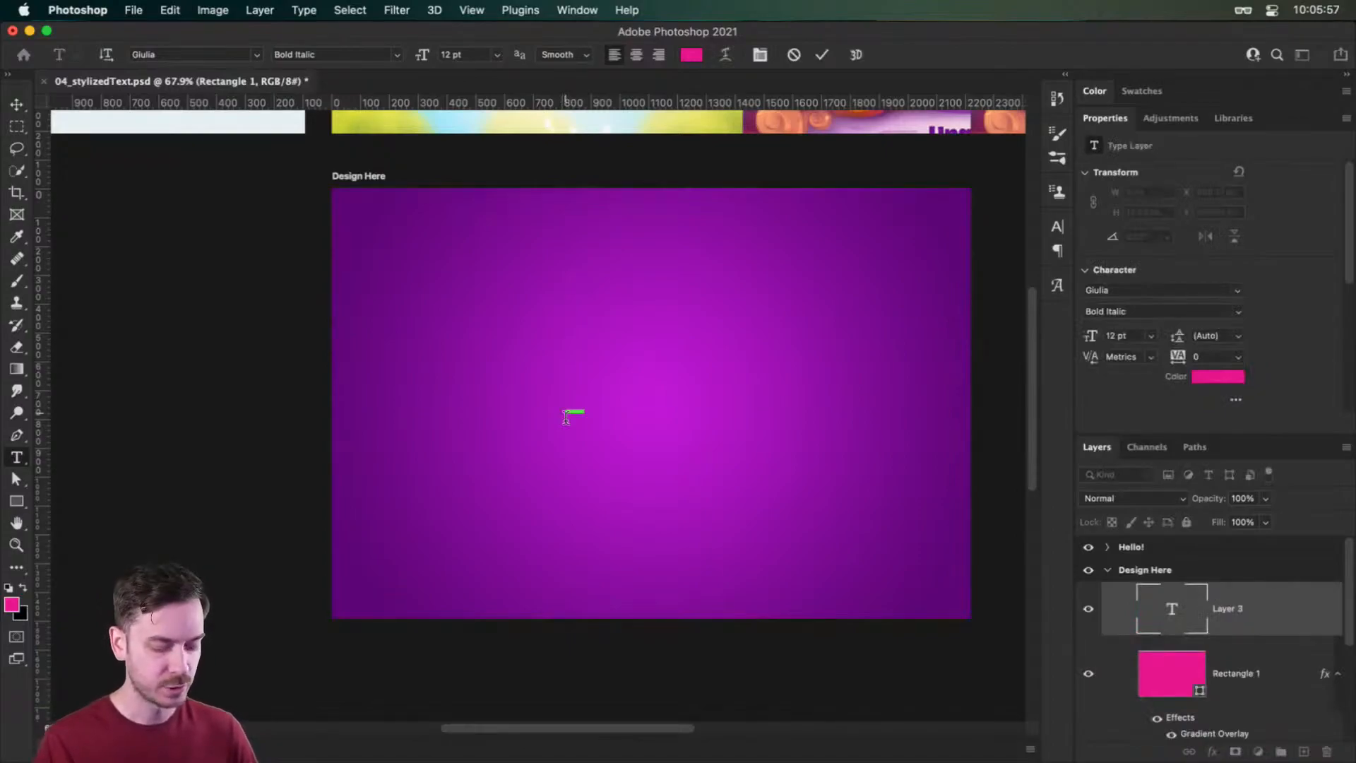
key(Escape)
key(v)
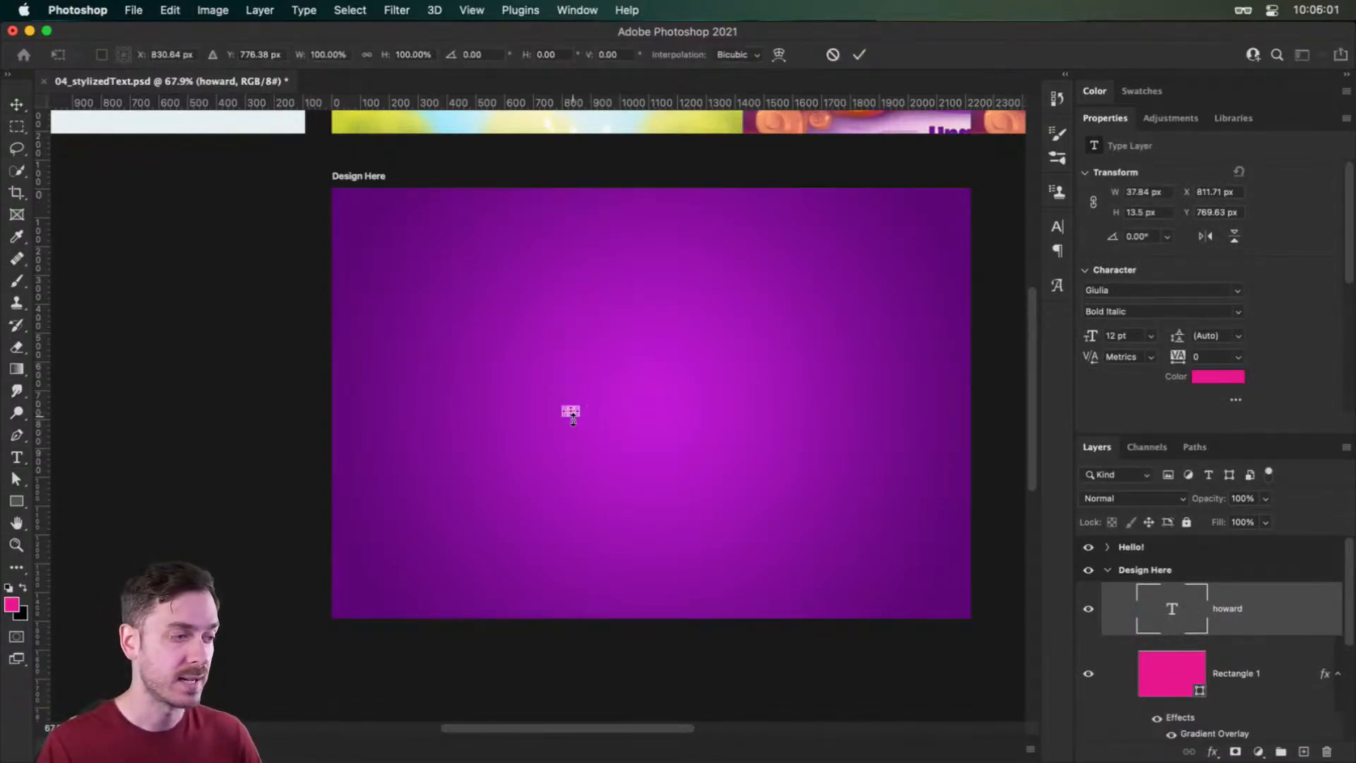
- Enlarge the name text to 495 pt and center it on the purple background
key(t)
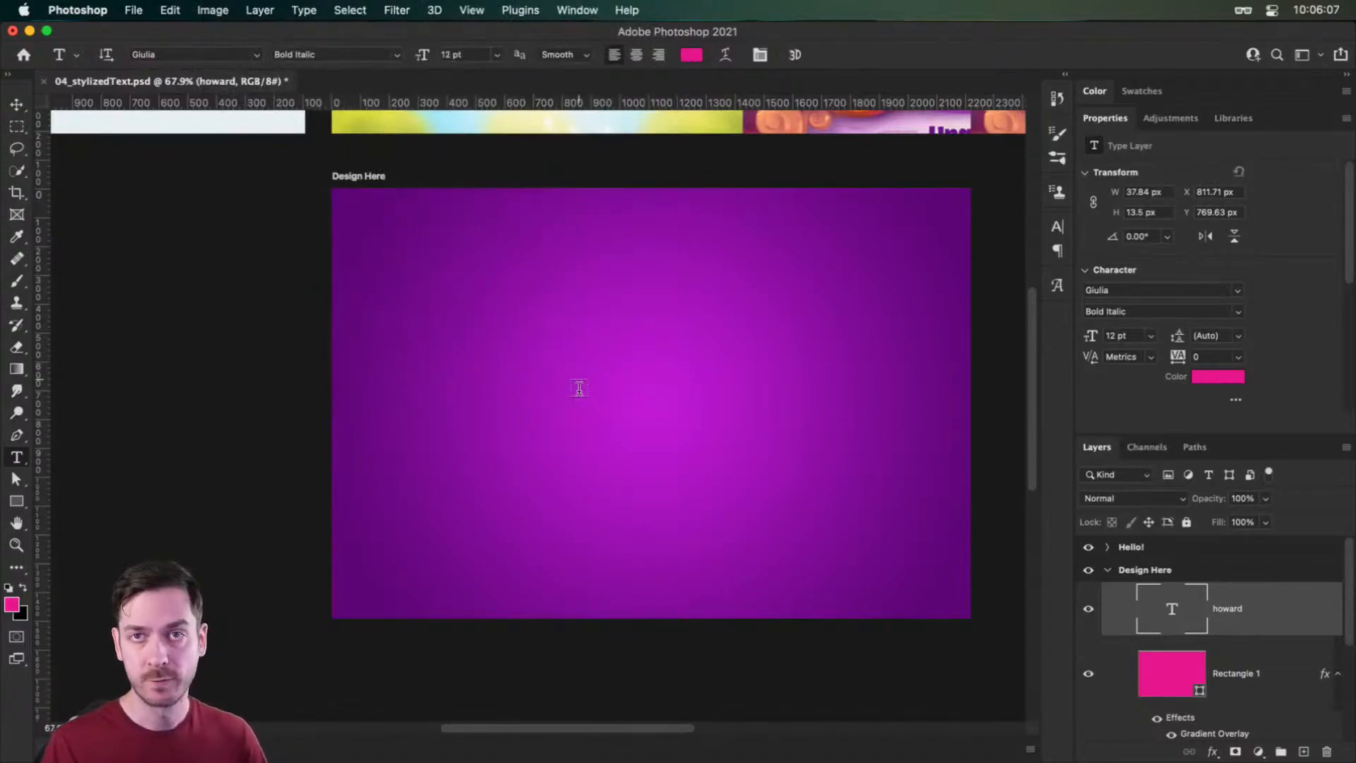
key(ctrl+t)
drag(627, 448, 810, 546)
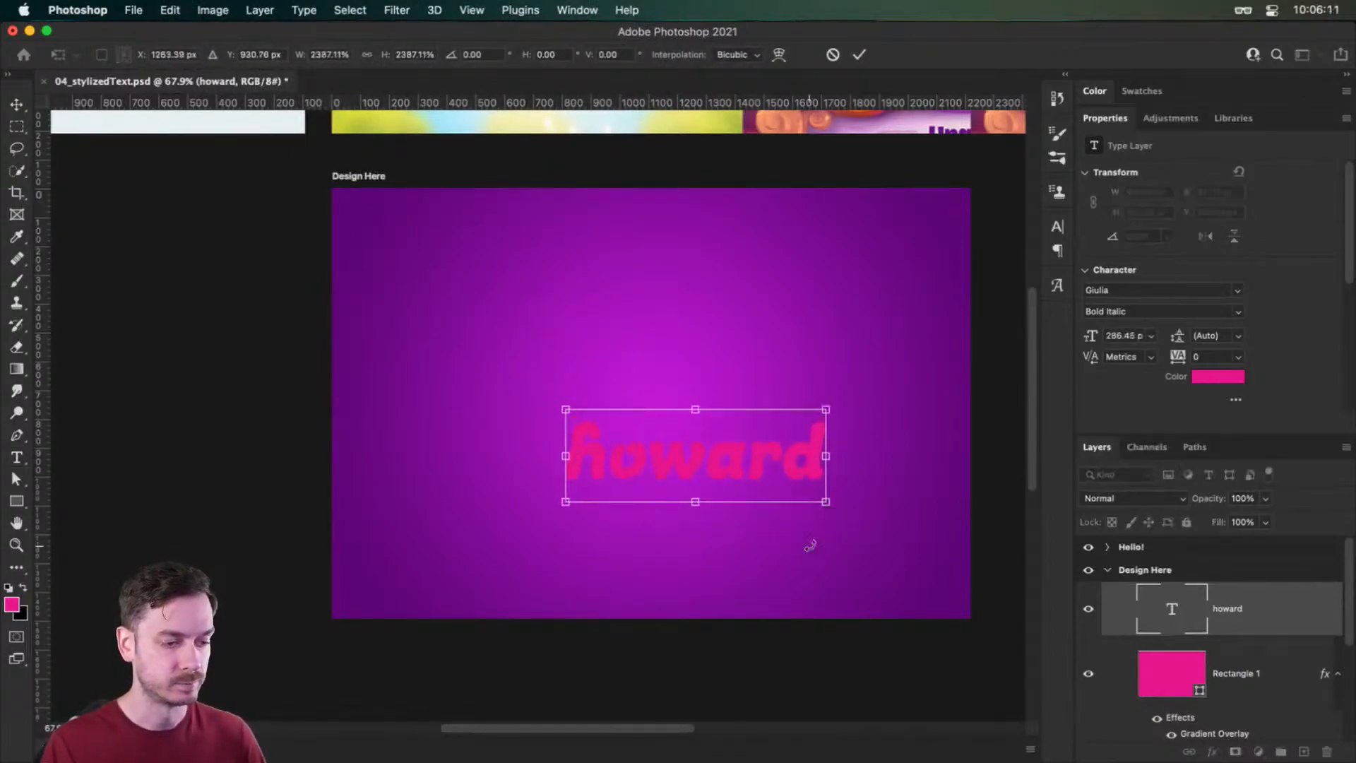
key(Return)
click(458, 60)
text(496)
key(Return)
key(v)
drag(834, 454, 694, 393)
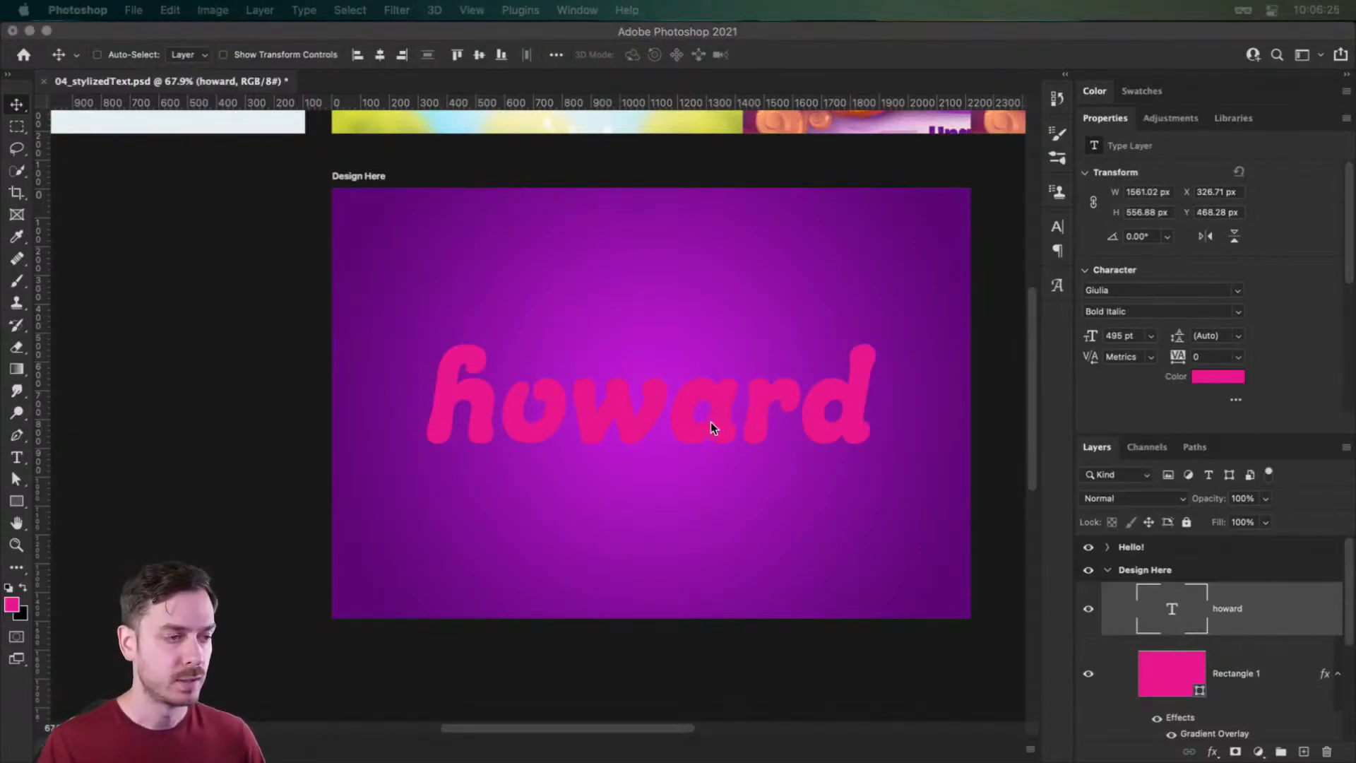
- Change the name text's color to white (ffffff)
click(729, 408)
key(t)
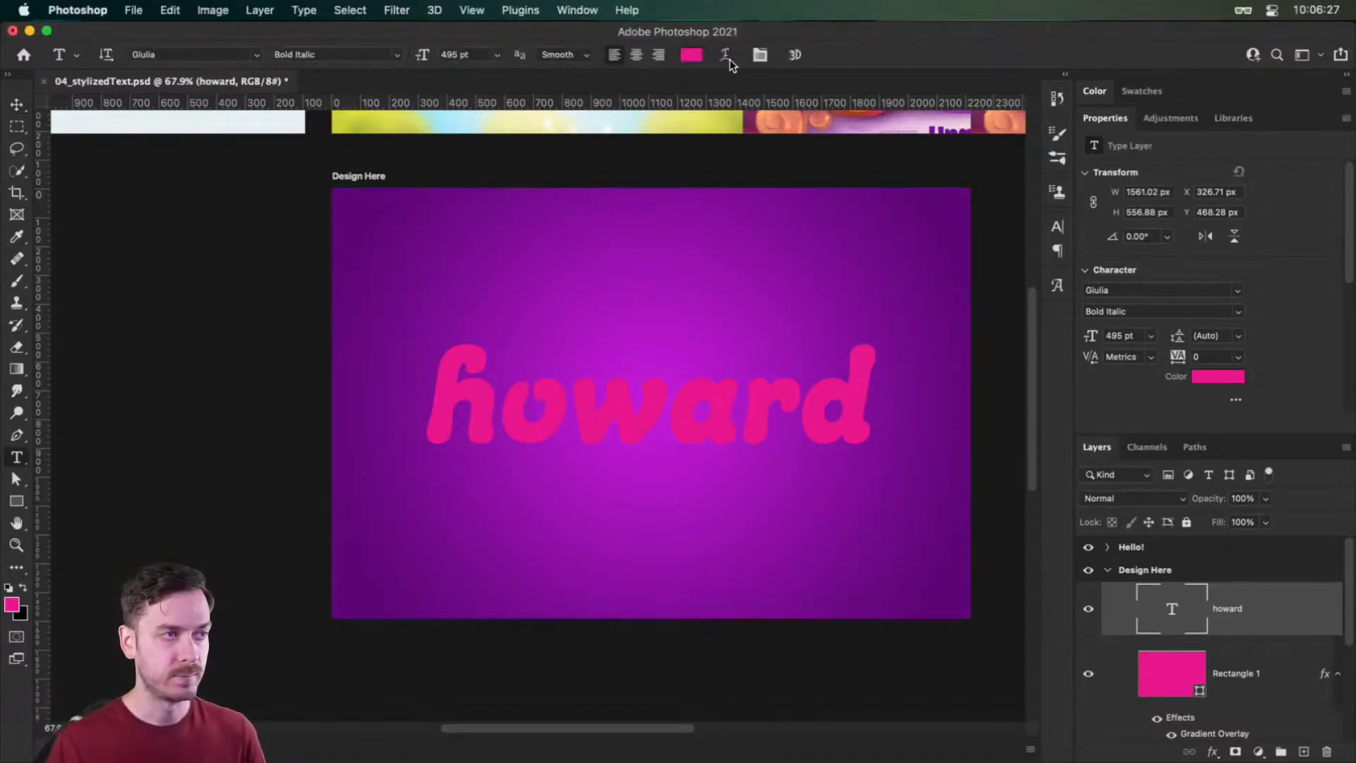
click(697, 54)
click(906, 271)
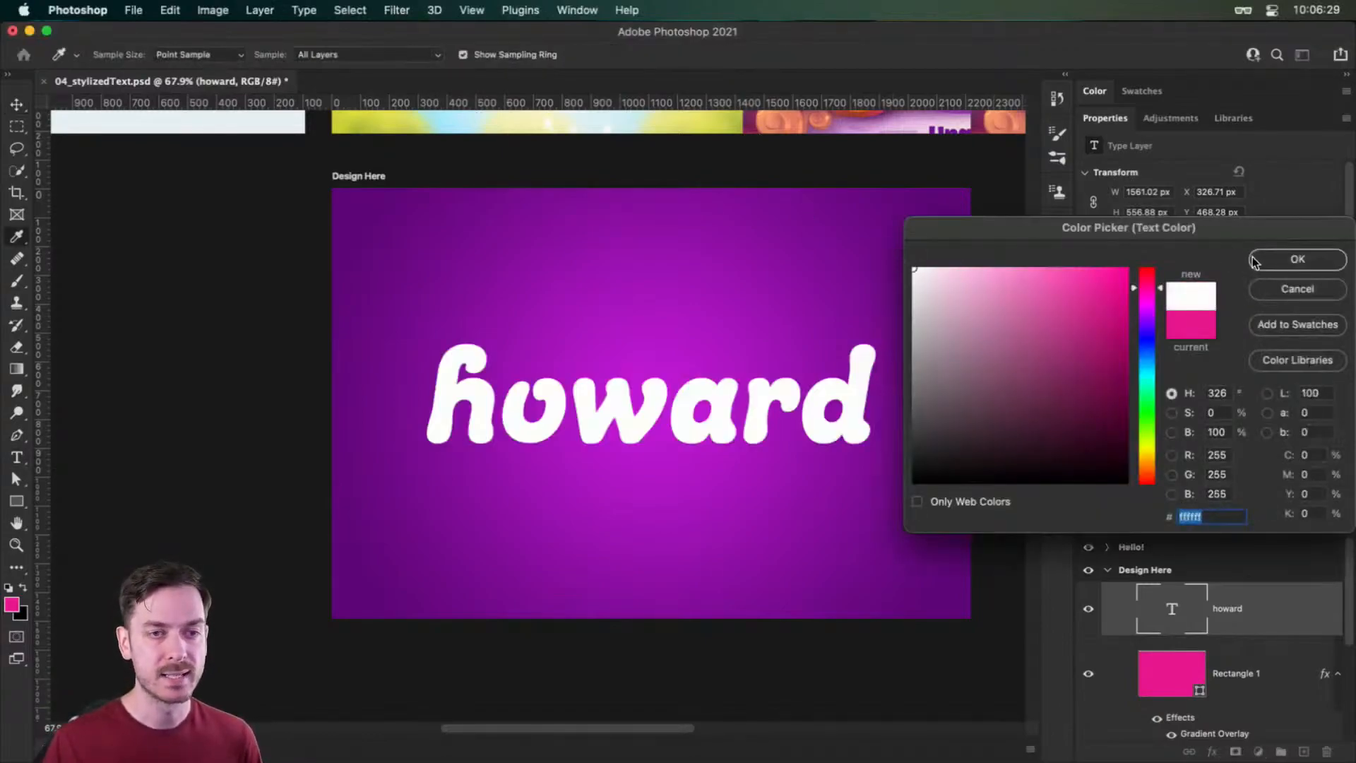
key(Return)
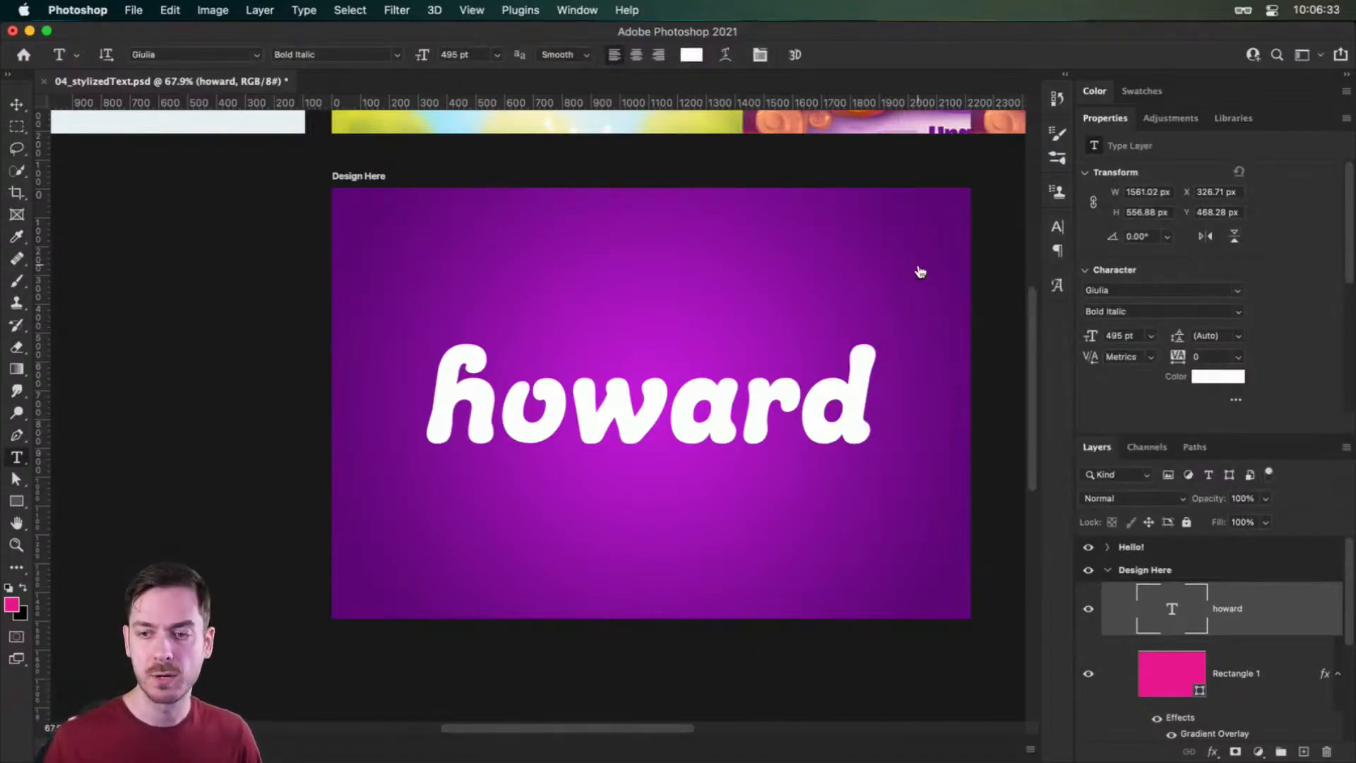
- Switch to Adobe Fonts in Safari, browse the font catalogue and filter it by the Rounded tag
key(super+Tab)
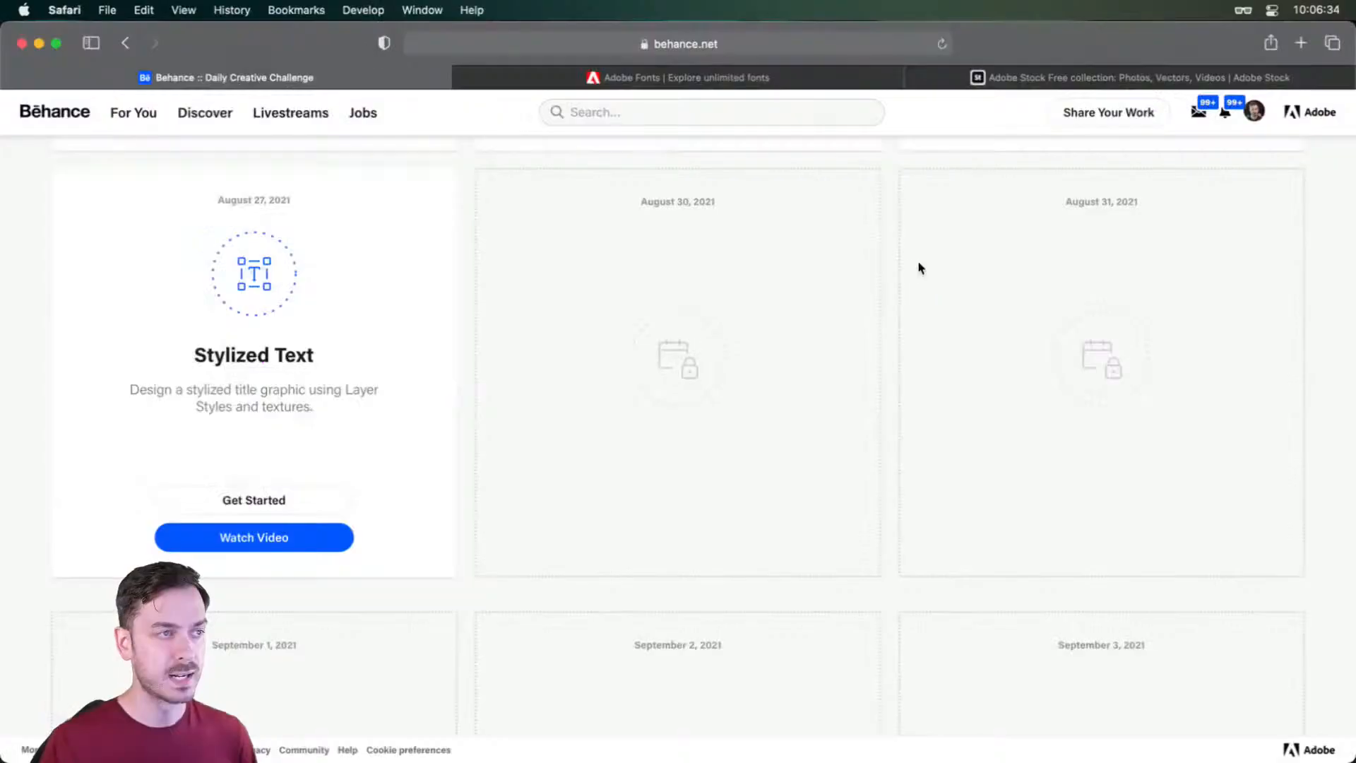
click(754, 82)
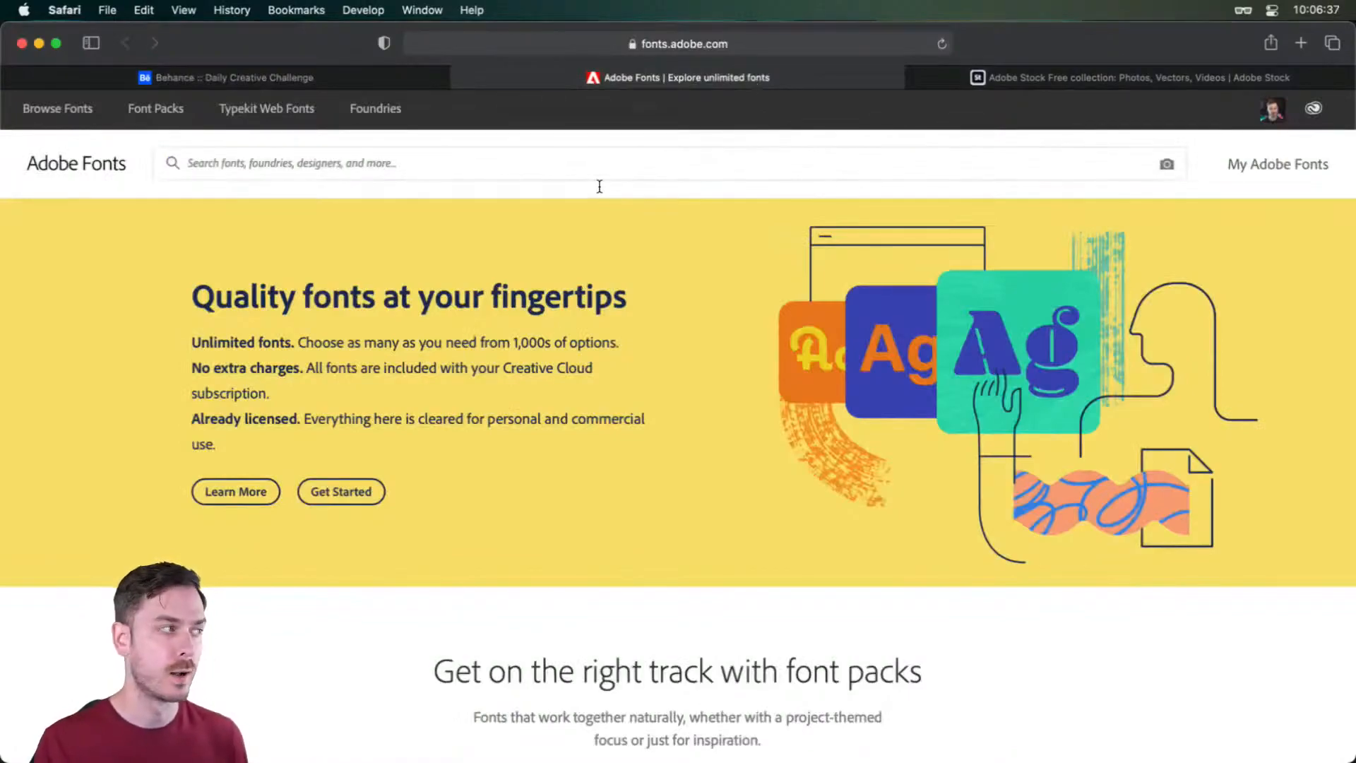
click(70, 116)
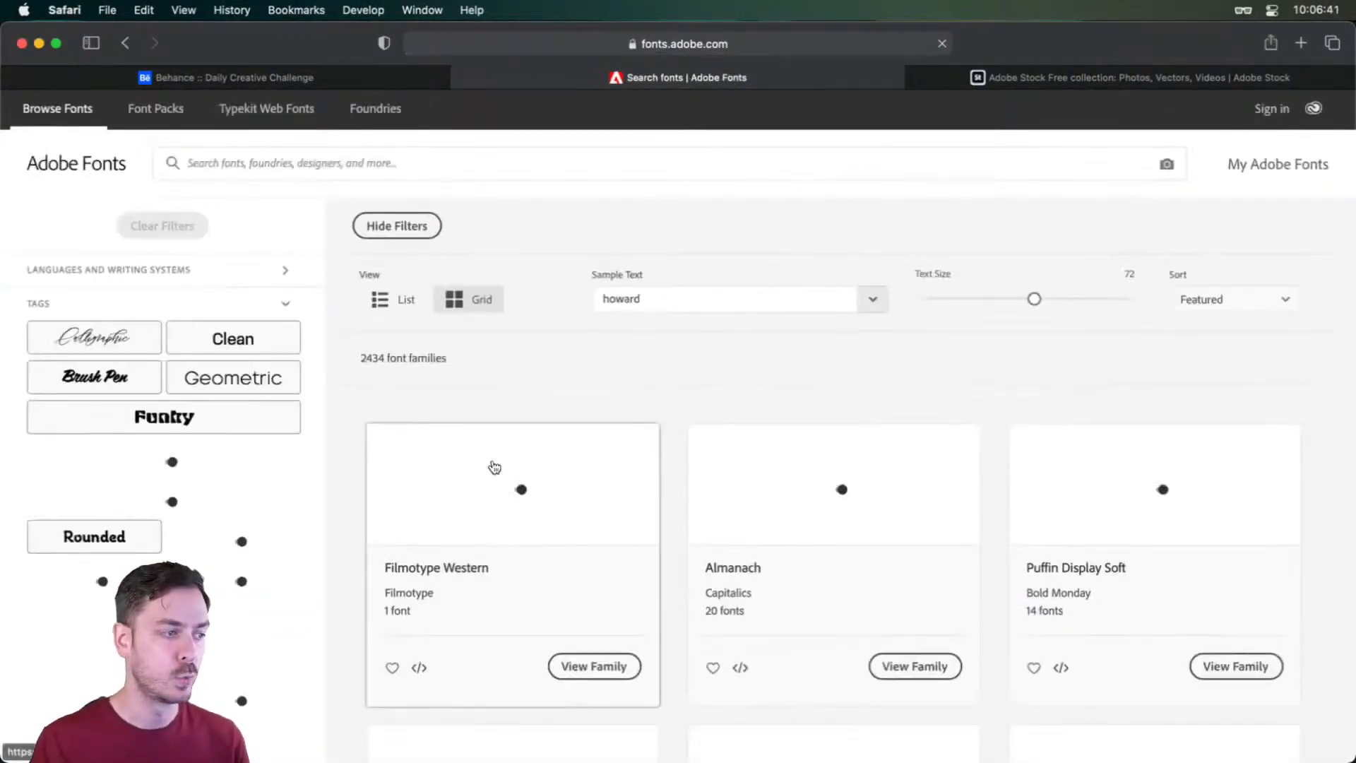
scroll(345, 419, down, 1)
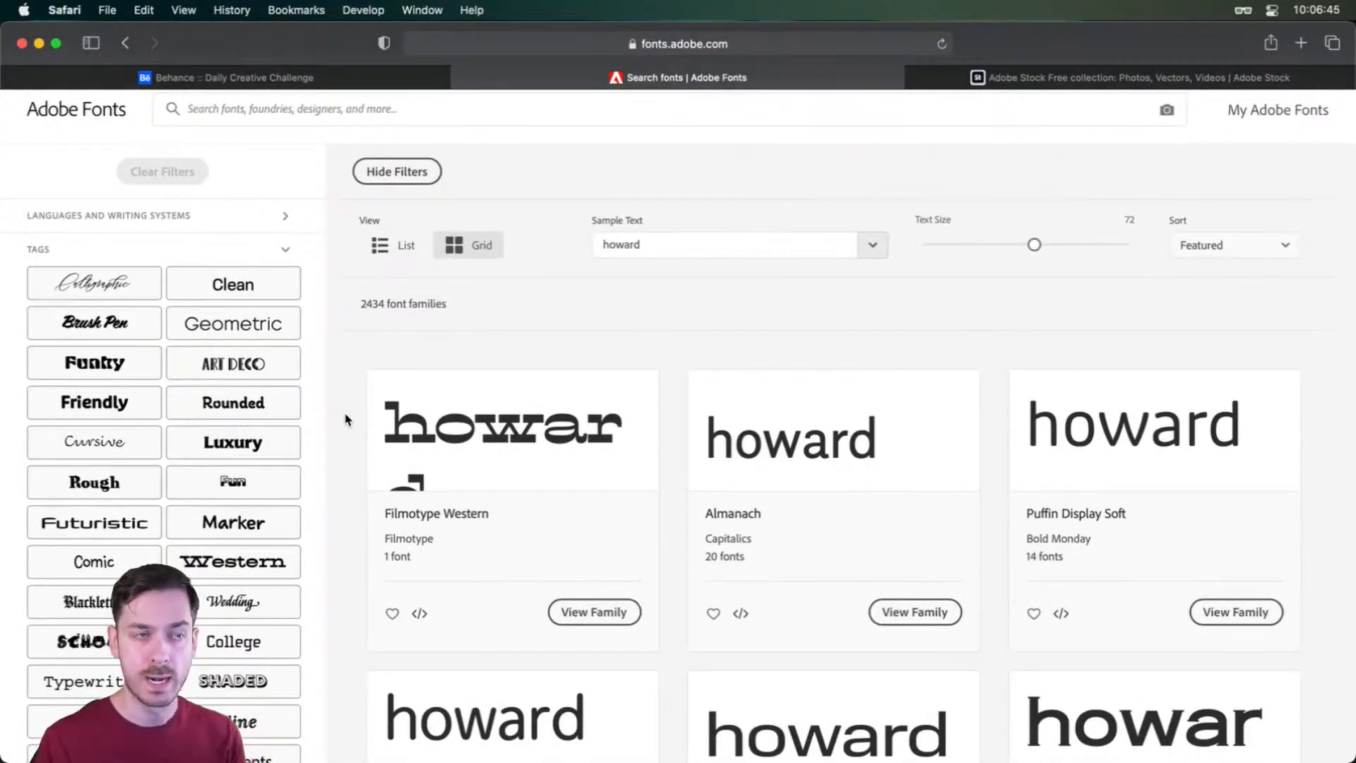
click(238, 413)
scroll(373, 417, down, 5)
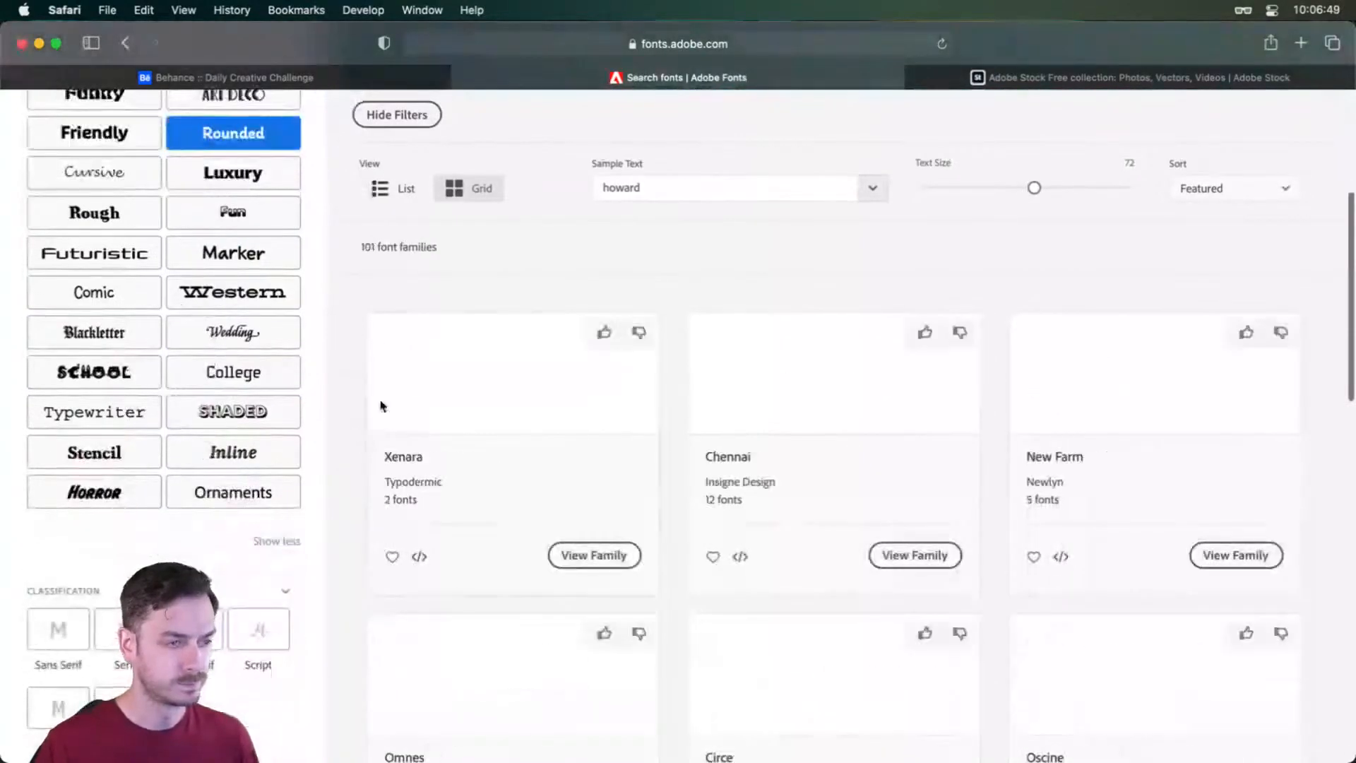
- Examine the sample-text previews of the rounded font families, including the Giulia family by HVD Fonts
double_click(607, 186)
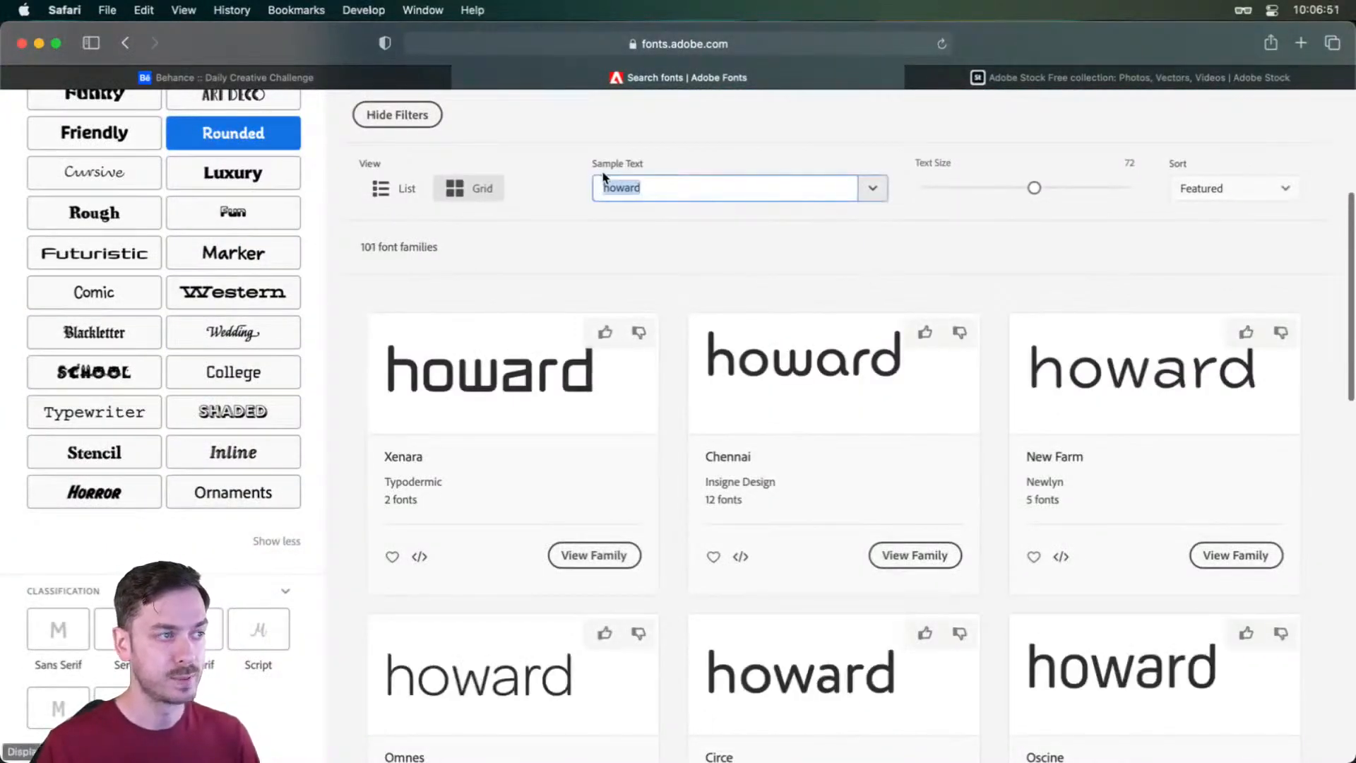
scroll(677, 326, down, 5)
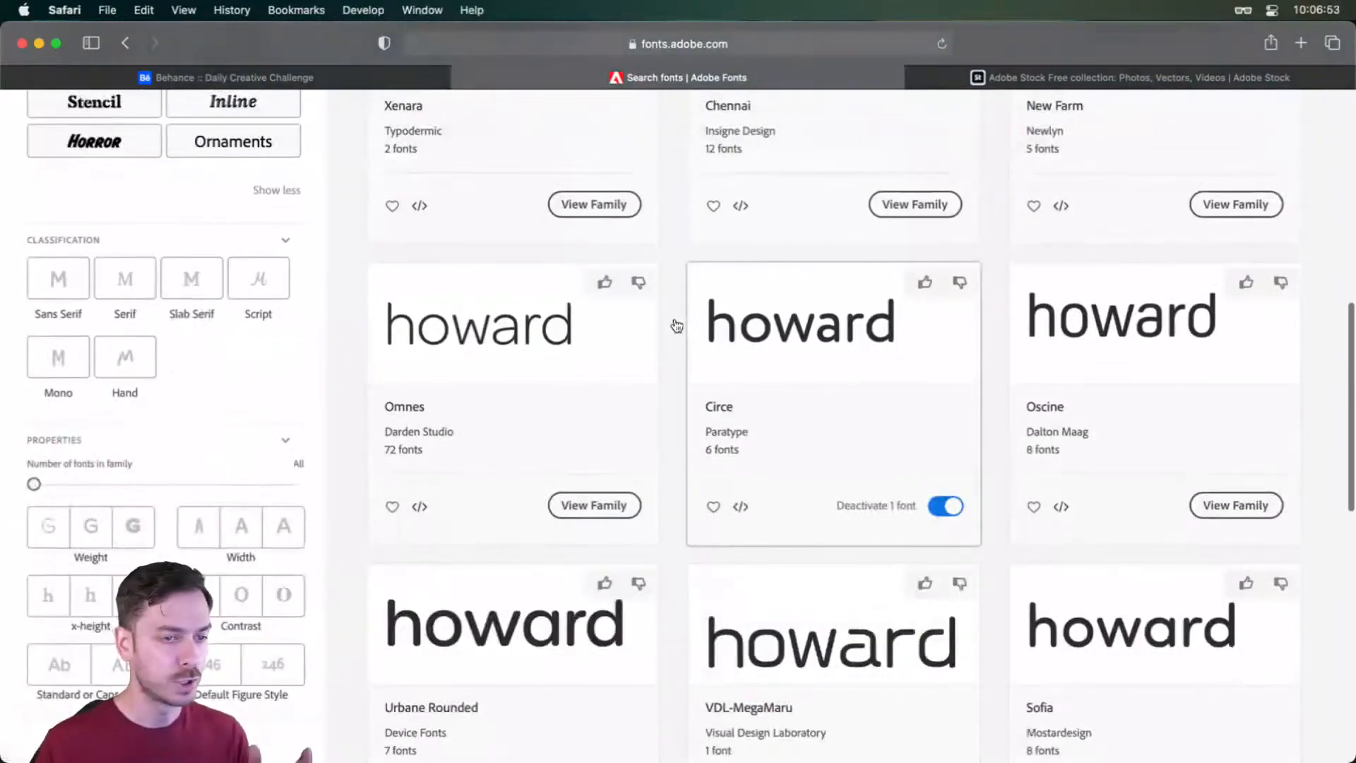
scroll(676, 326, down, 9)
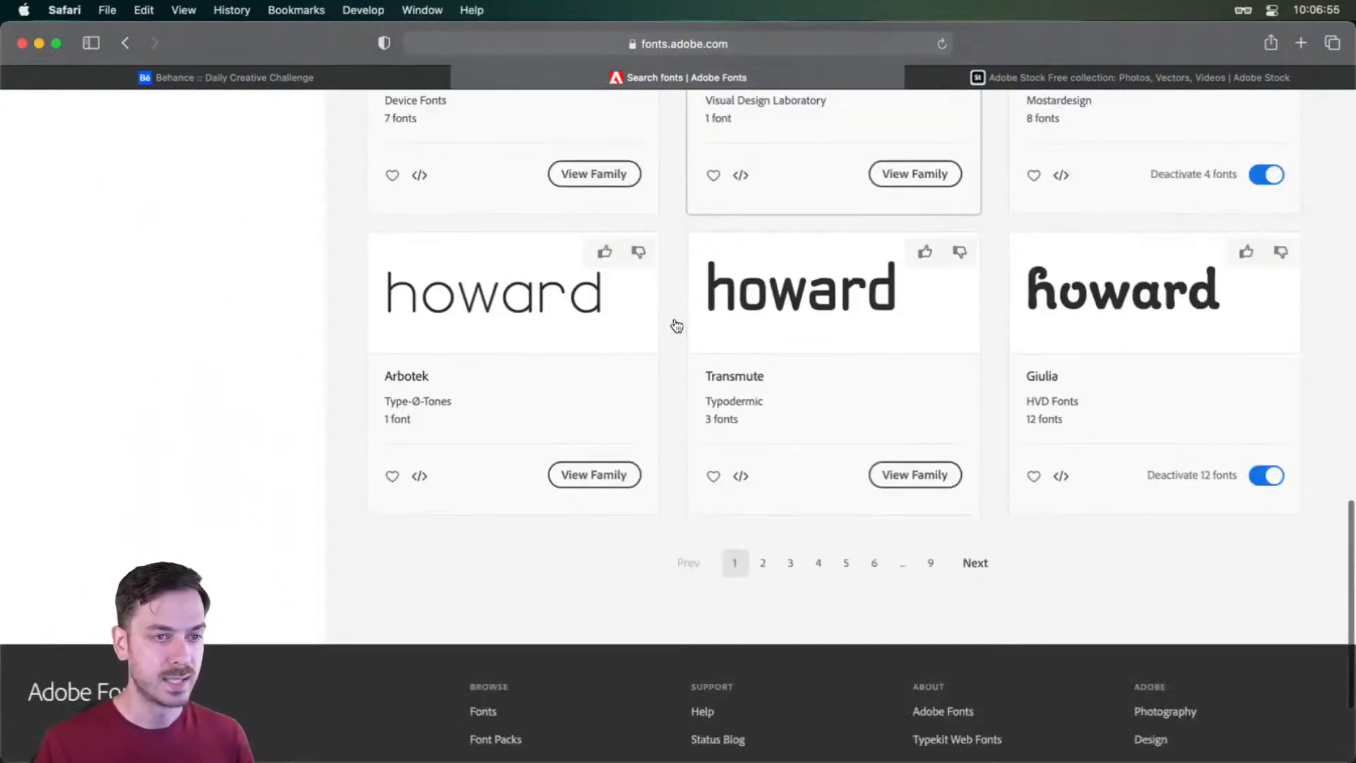
scroll(677, 326, up, 1)
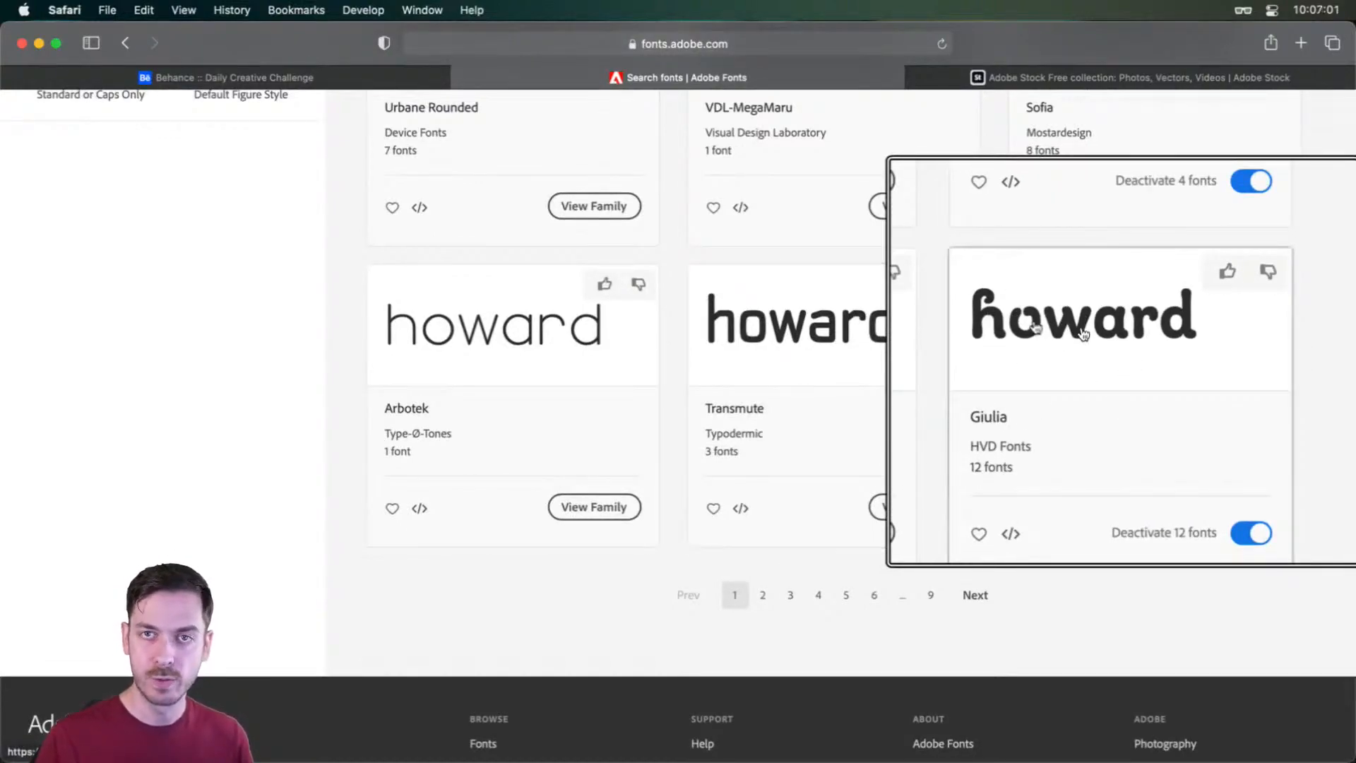
scroll(1015, 353, up, 5)
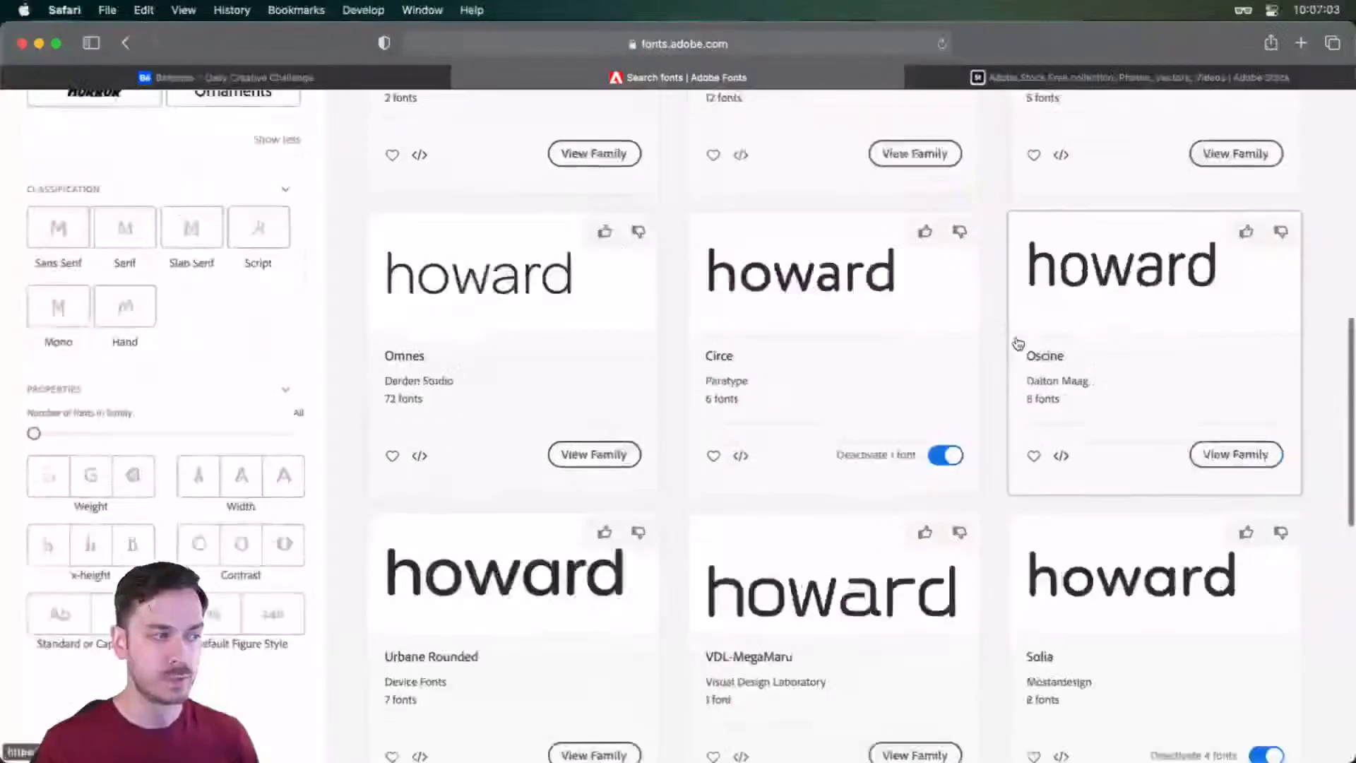
scroll(1016, 354, up, 7)
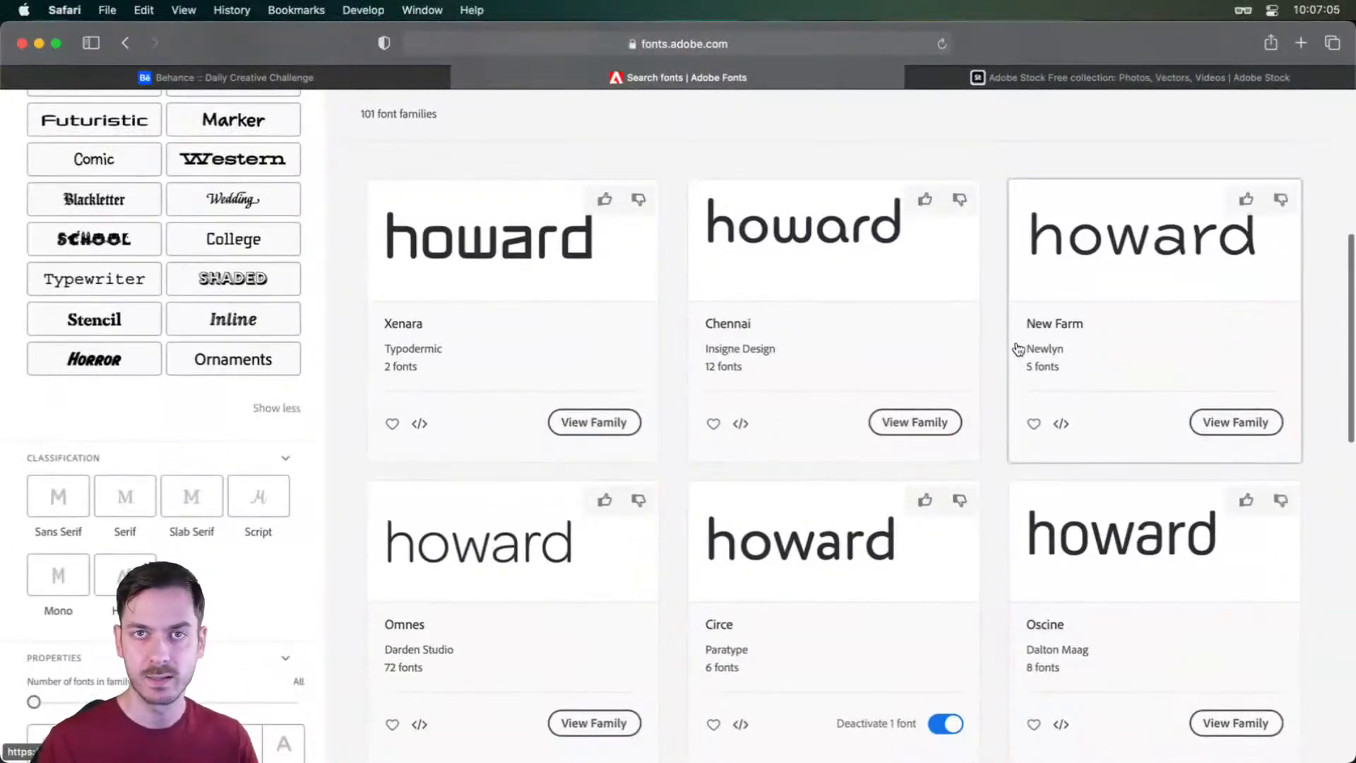
- Switch back to Photoshop and add a Gradient Overlay effect to the name text layer
scroll(1018, 349, up, 5)
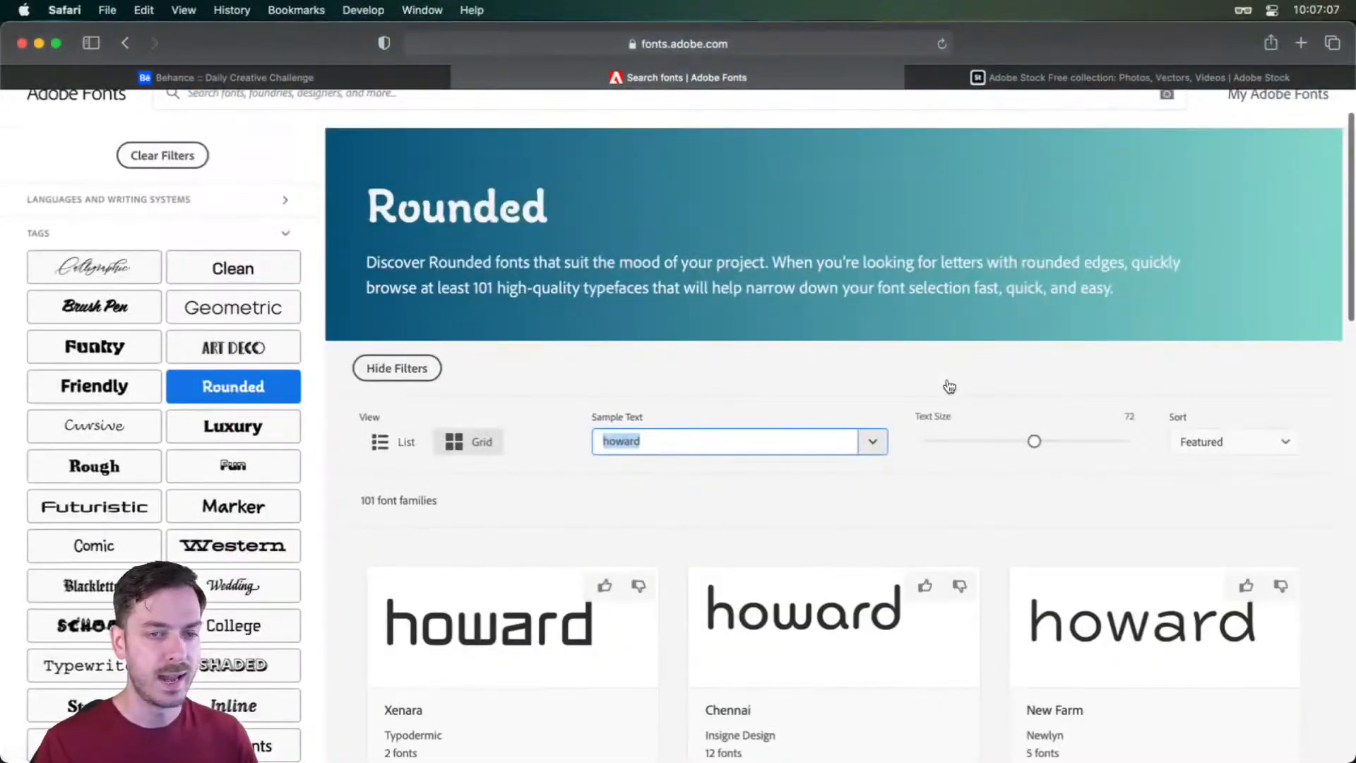
key(super+Tab)
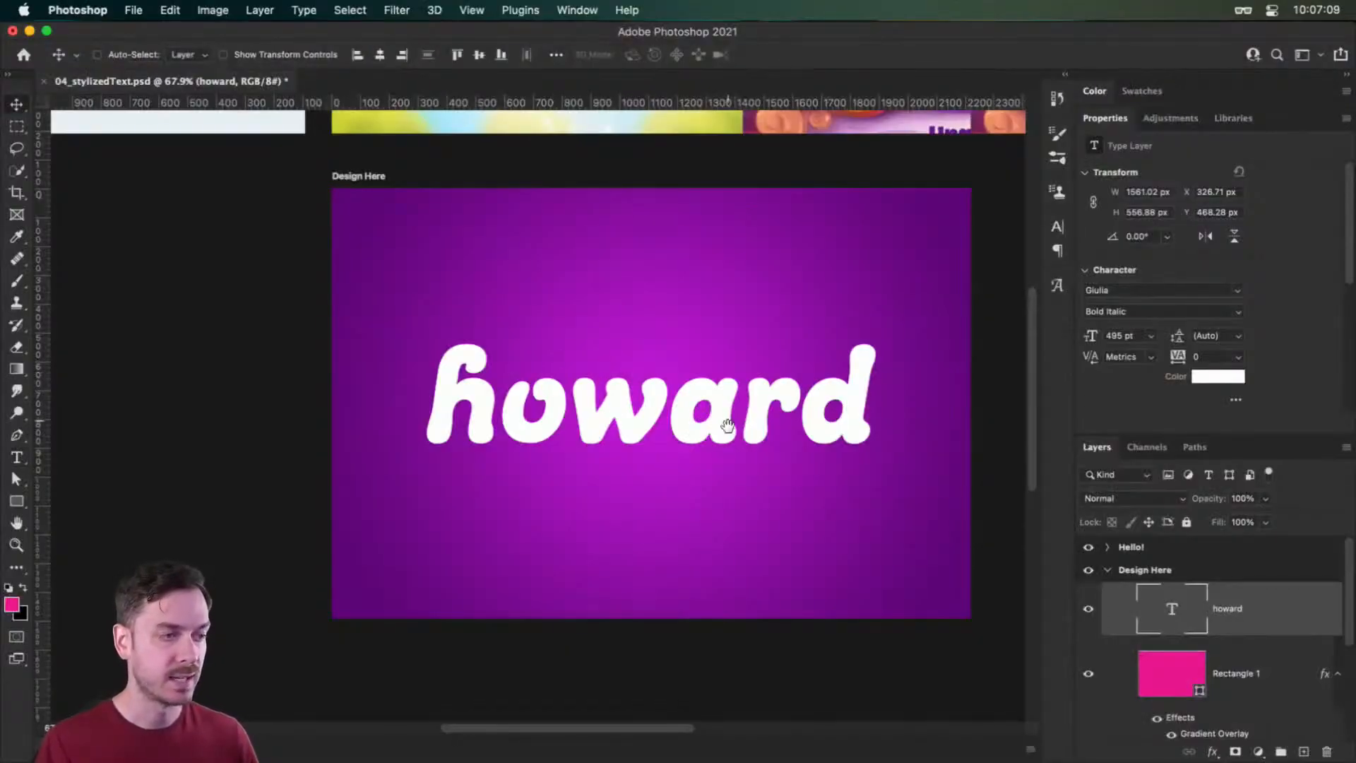
drag(748, 427, 731, 423)
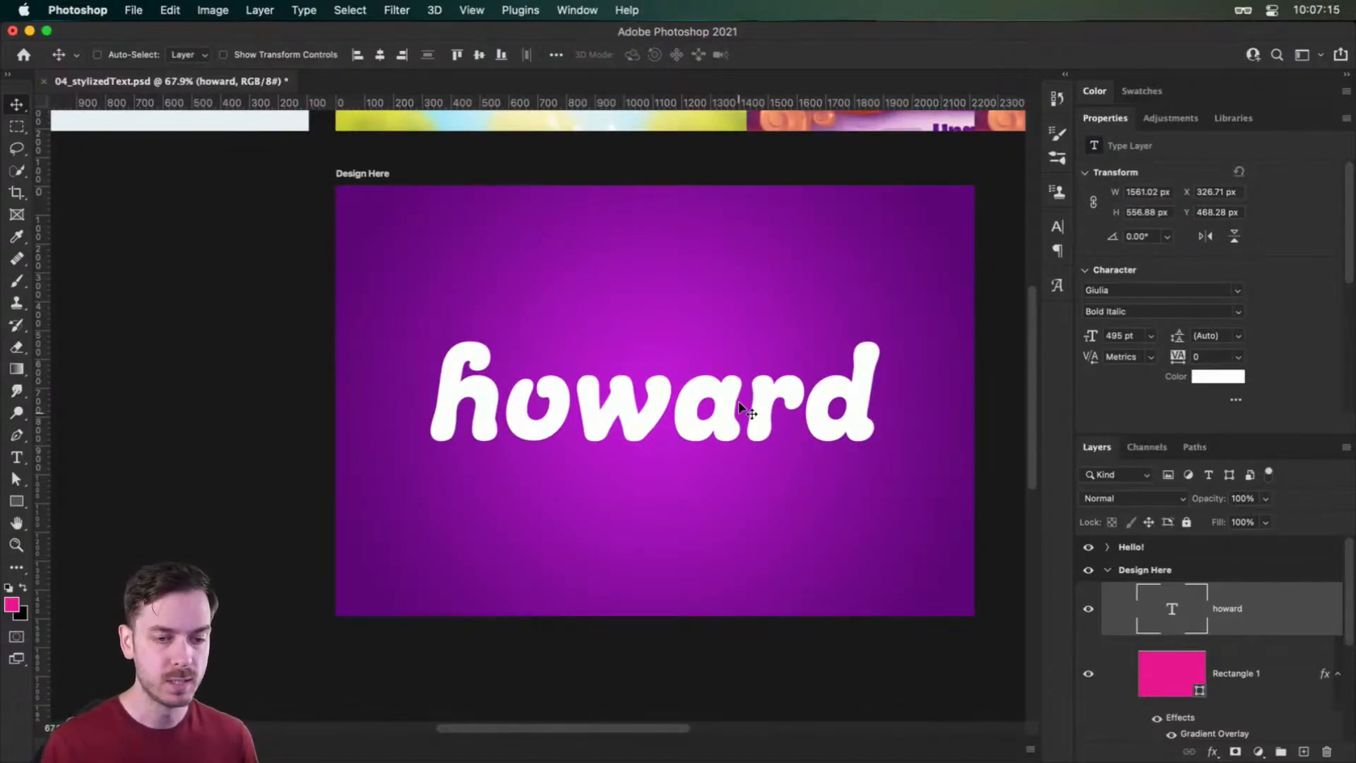
drag(790, 413, 717, 417)
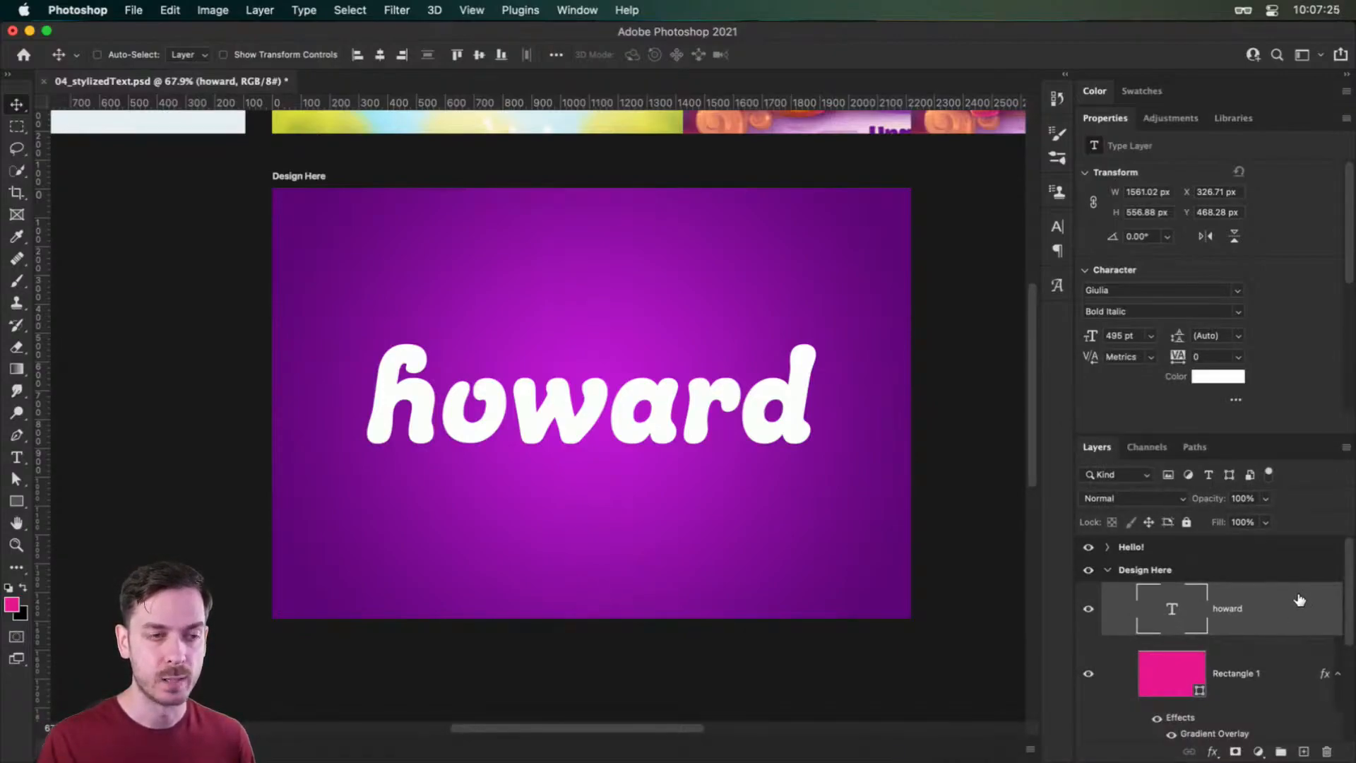
double_click(1298, 604)
drag(523, 346, 460, 332)
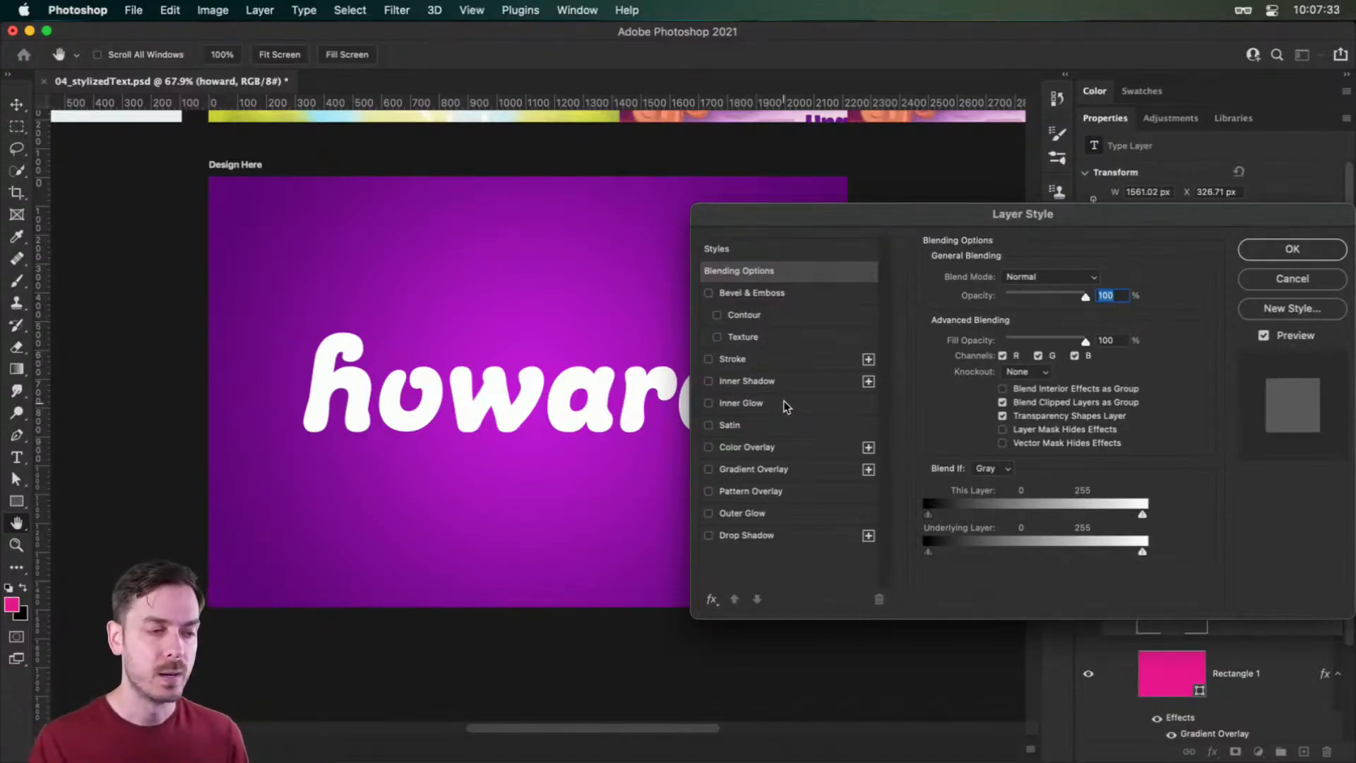
click(782, 470)
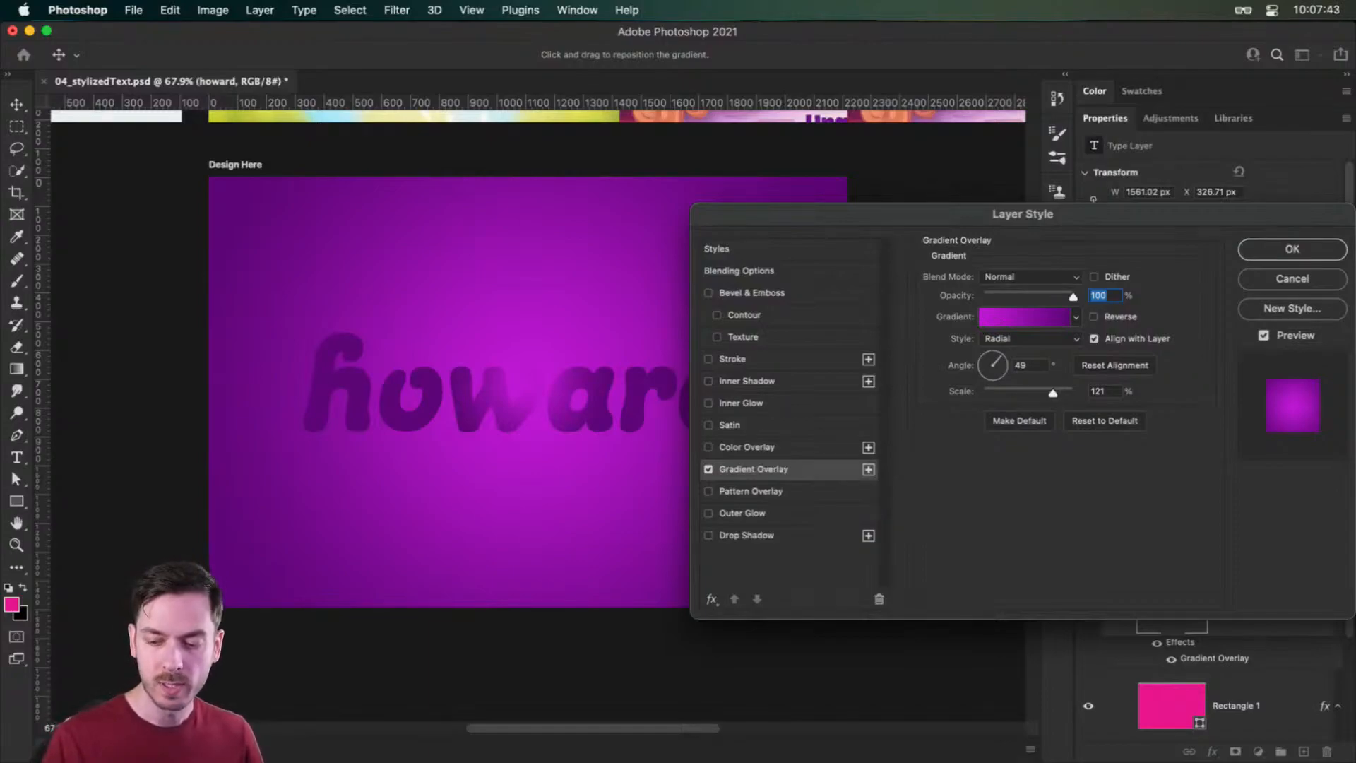
- Set the text's gradient overlay to the Linear style with an angle of 0°
click(1101, 593)
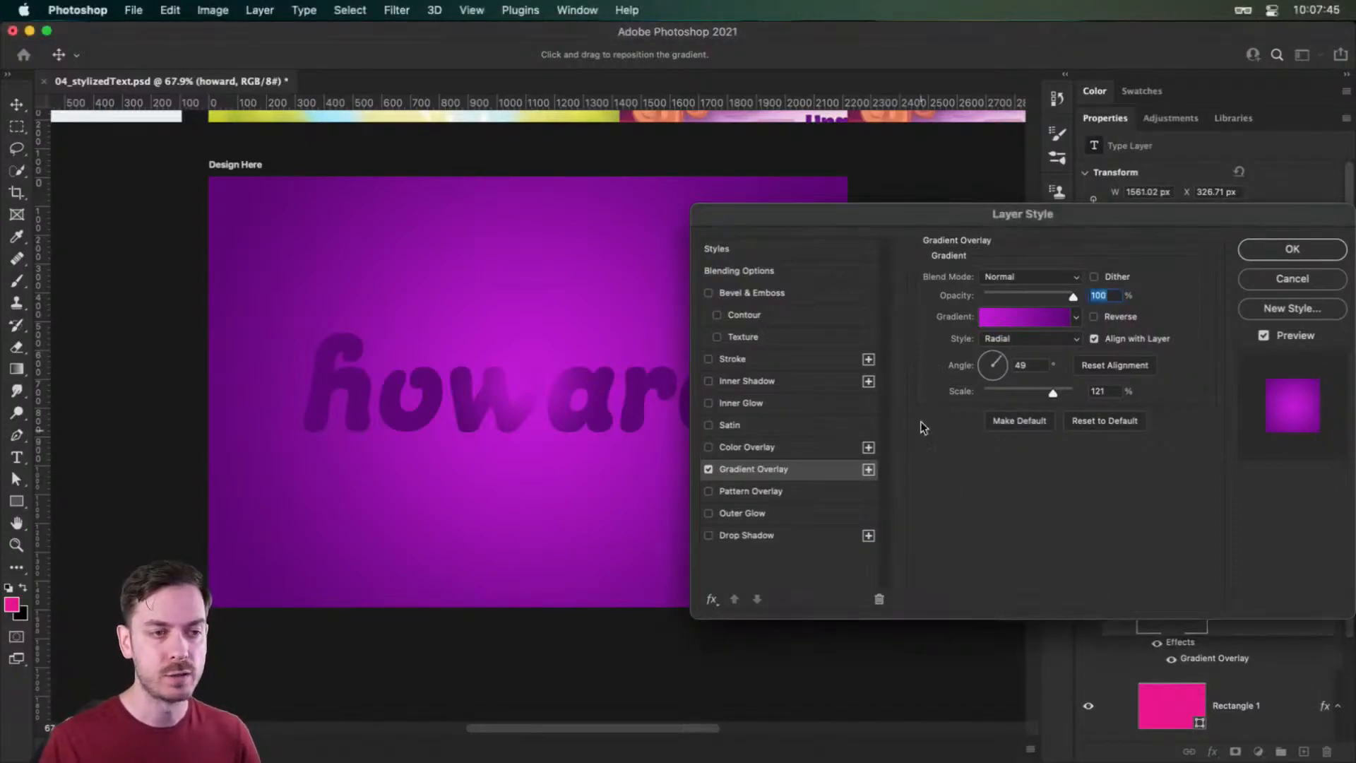
click(1009, 338)
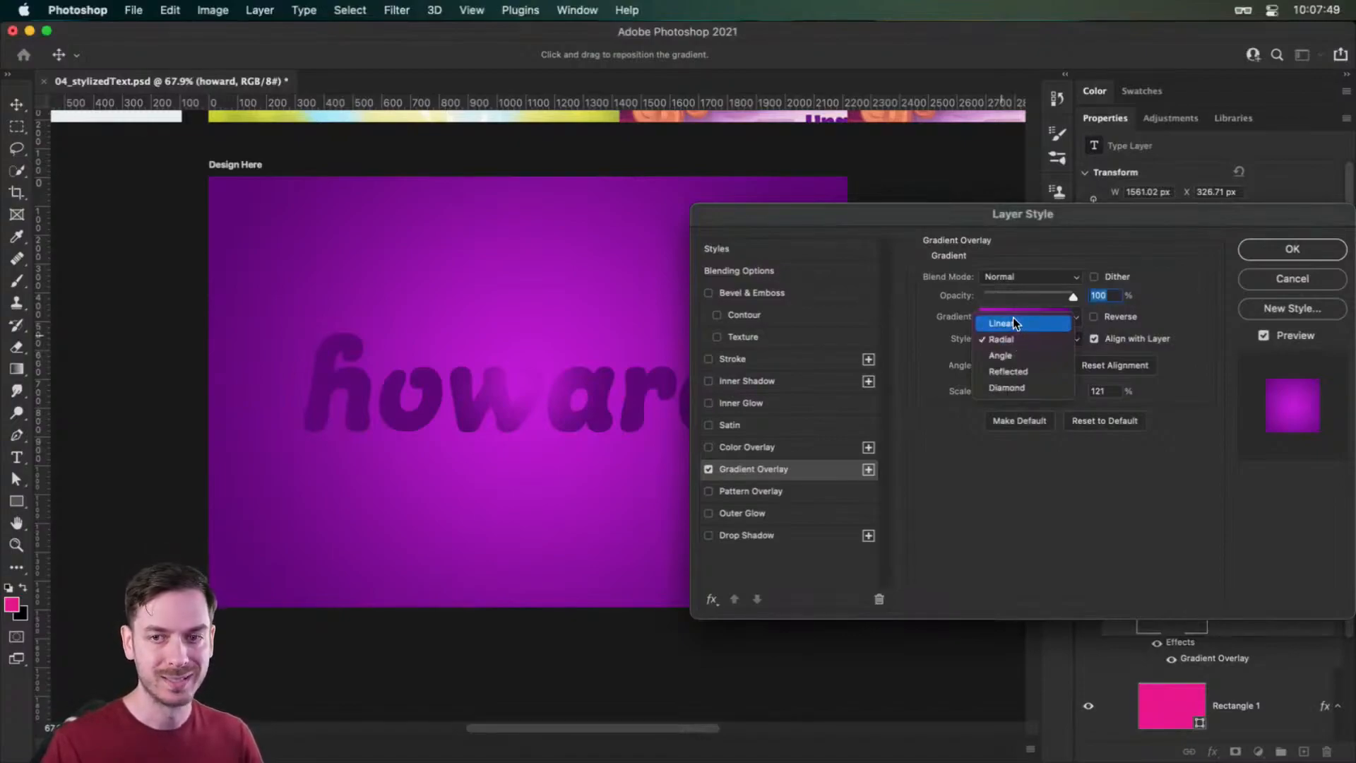
click(1012, 322)
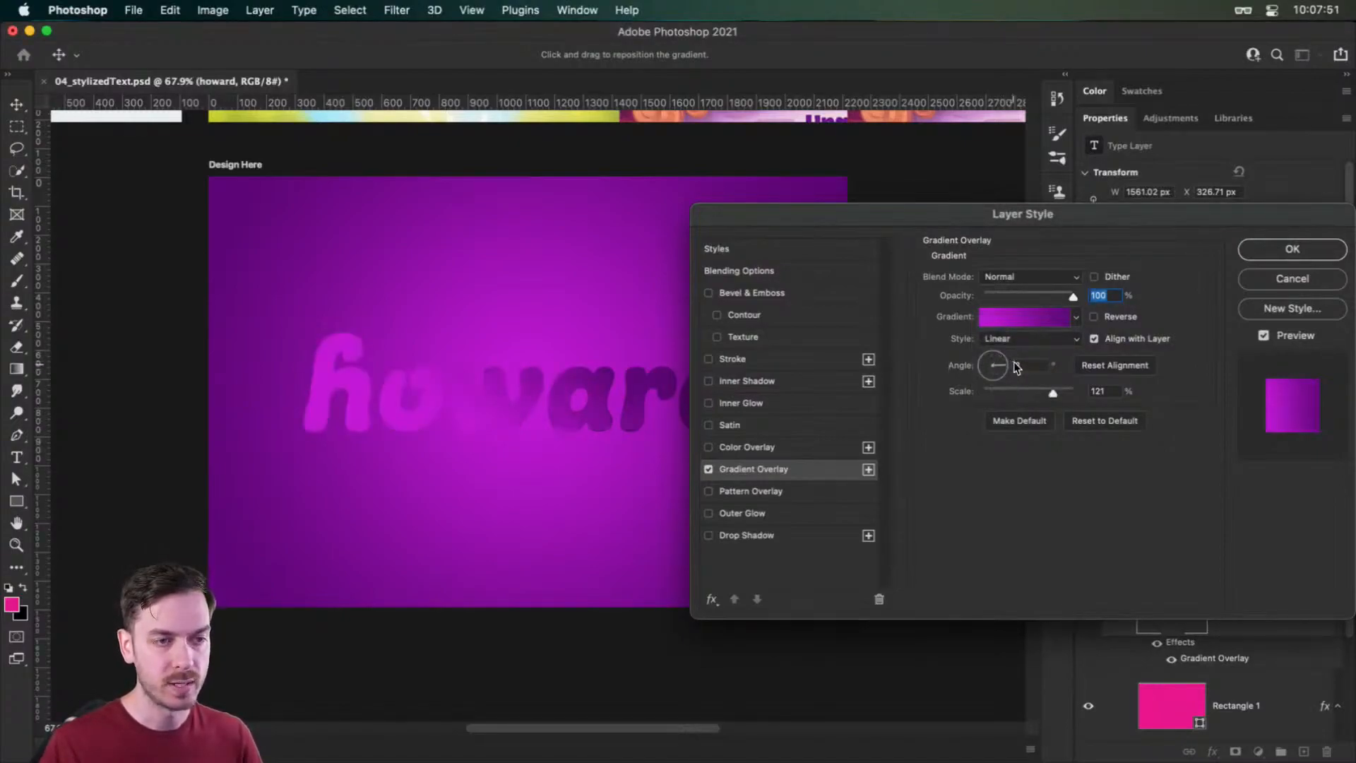
drag(1037, 365, 1037, 365)
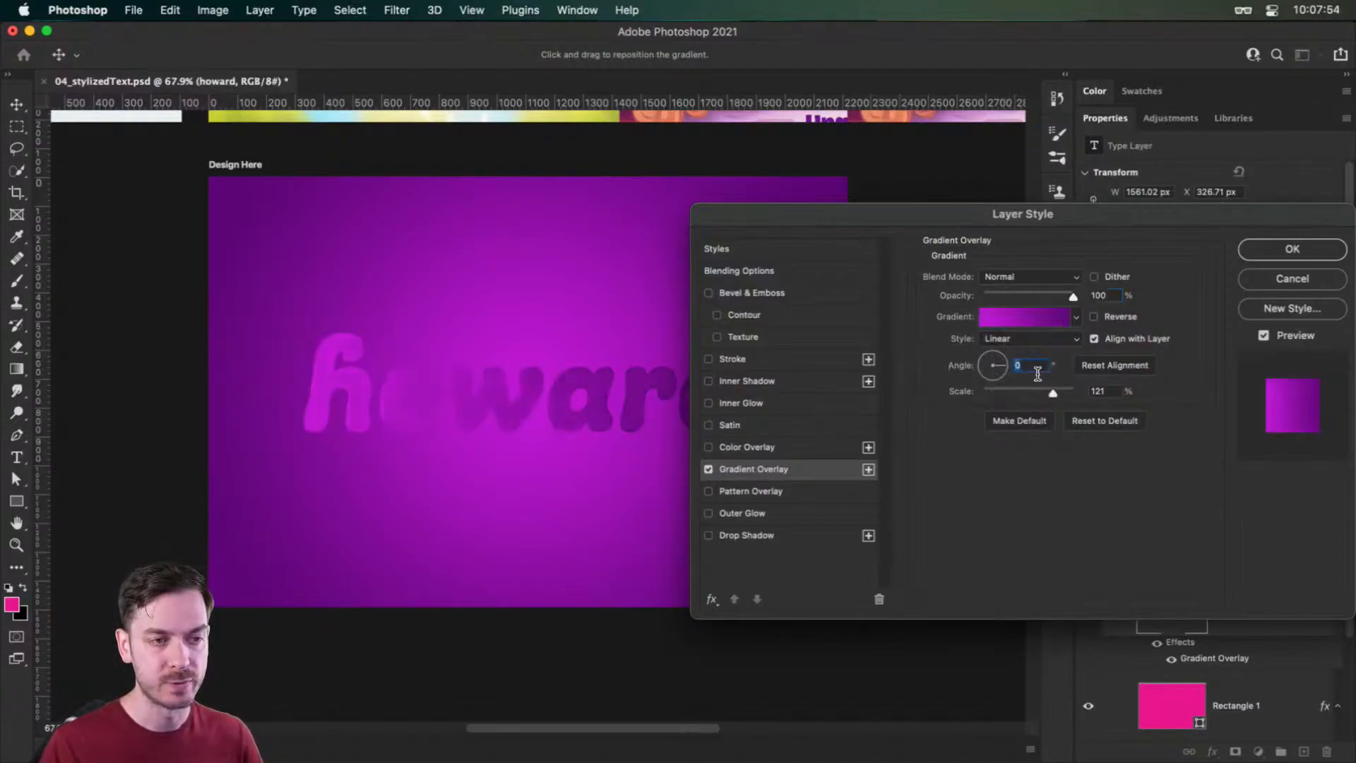
- Edit the overlay gradient and change its starting color stop to blue (2788ea)
click(1012, 318)
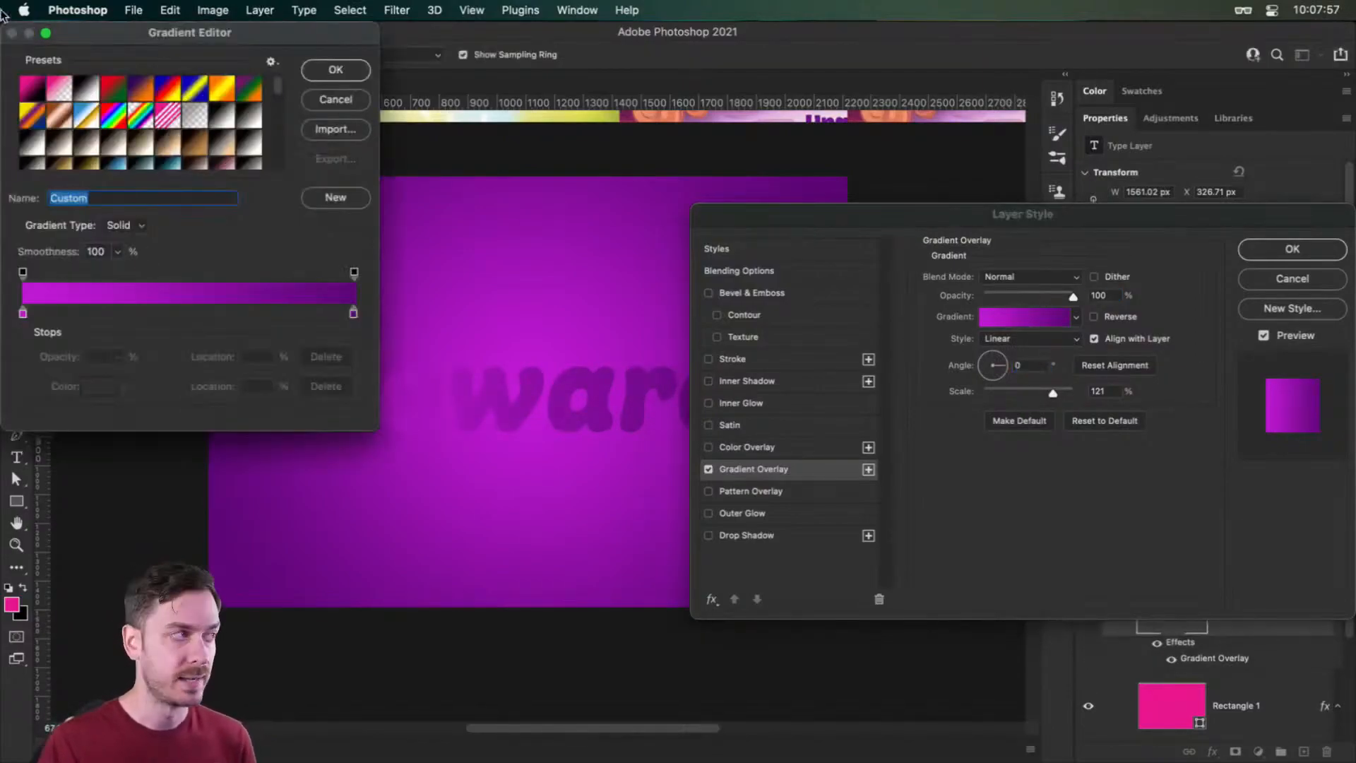
drag(71, 37, 959, 155)
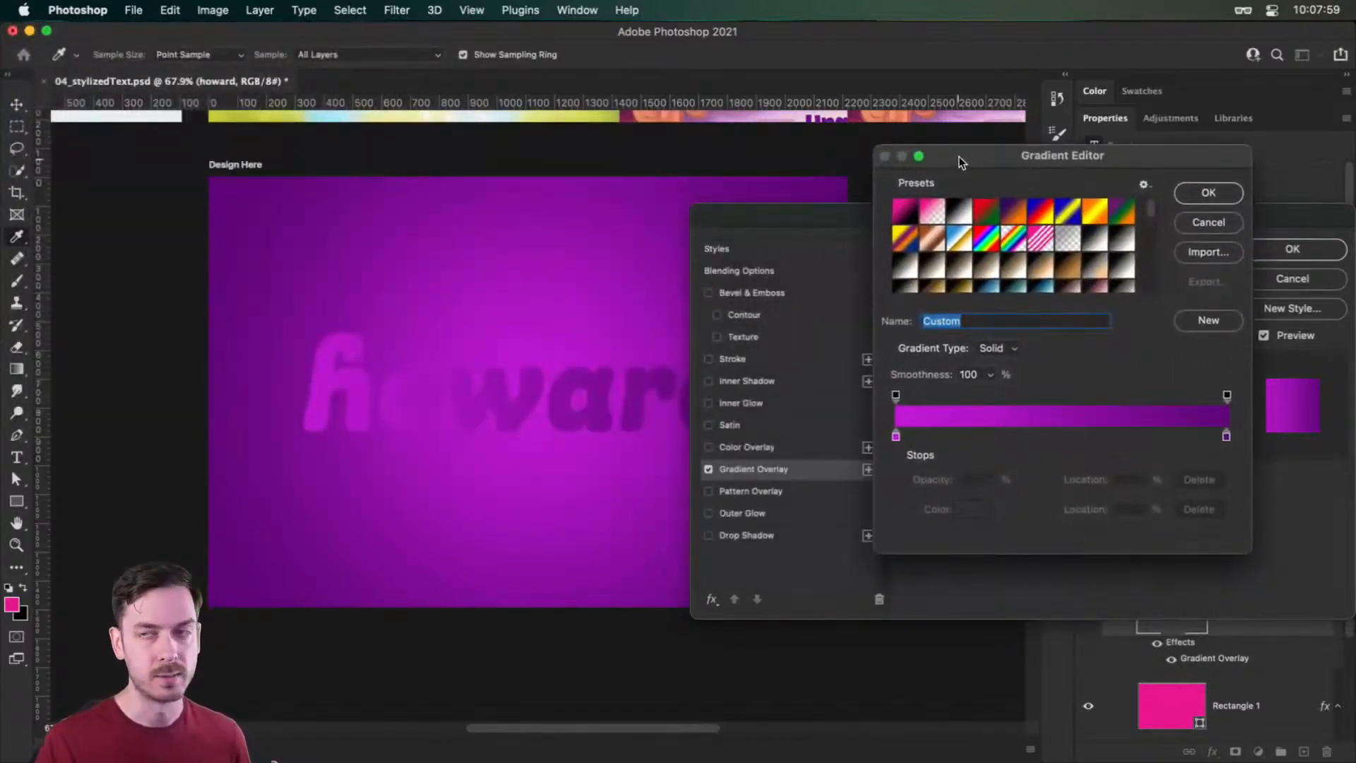
click(895, 435)
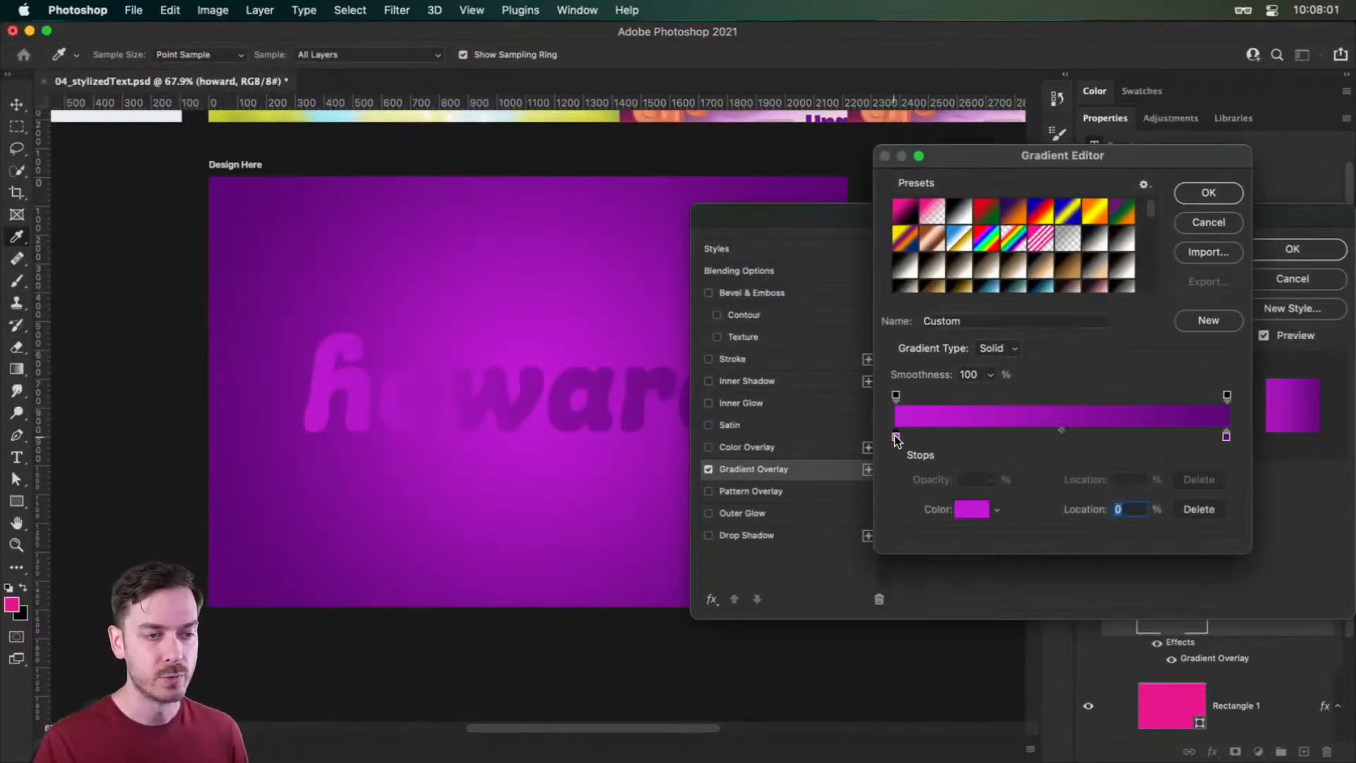
click(975, 510)
drag(1146, 345, 1148, 359)
mouse_move(1095, 278)
mouse_down()
mouse_move(1100, 292)
mouse_move(1092, 286)
mouse_up()
drag(1160, 349, 1160, 353)
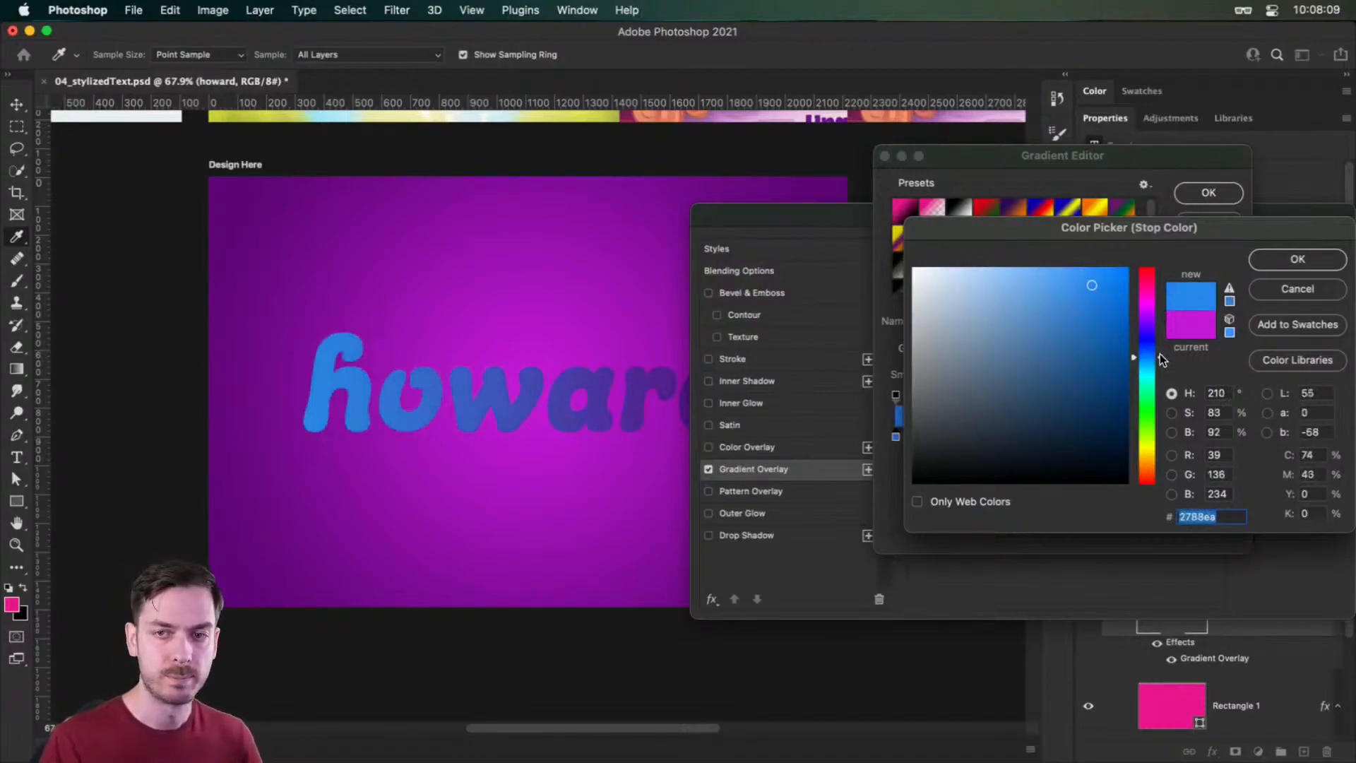
click(1298, 262)
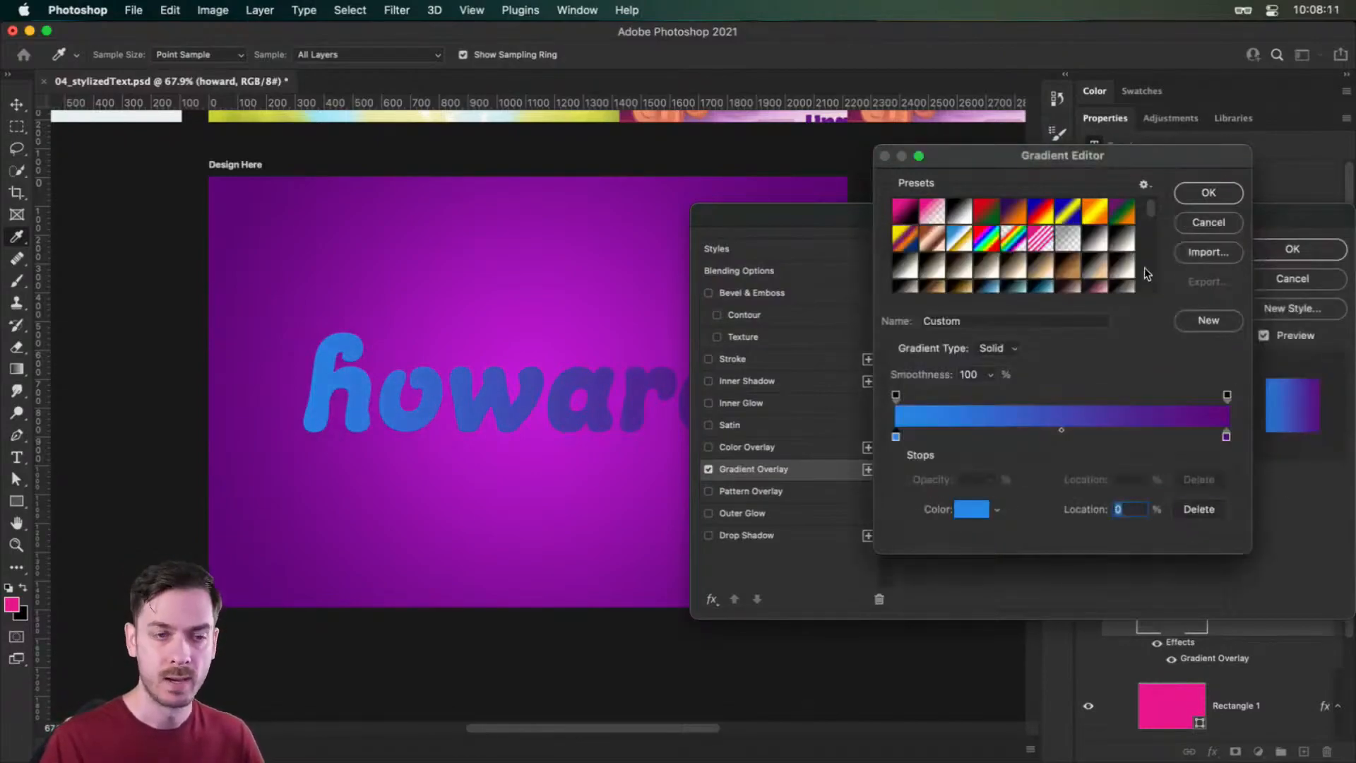
- Add a color stop at 30% of the overlay gradient and make it amber (eaac27)
click(987, 436)
drag(989, 433, 994, 434)
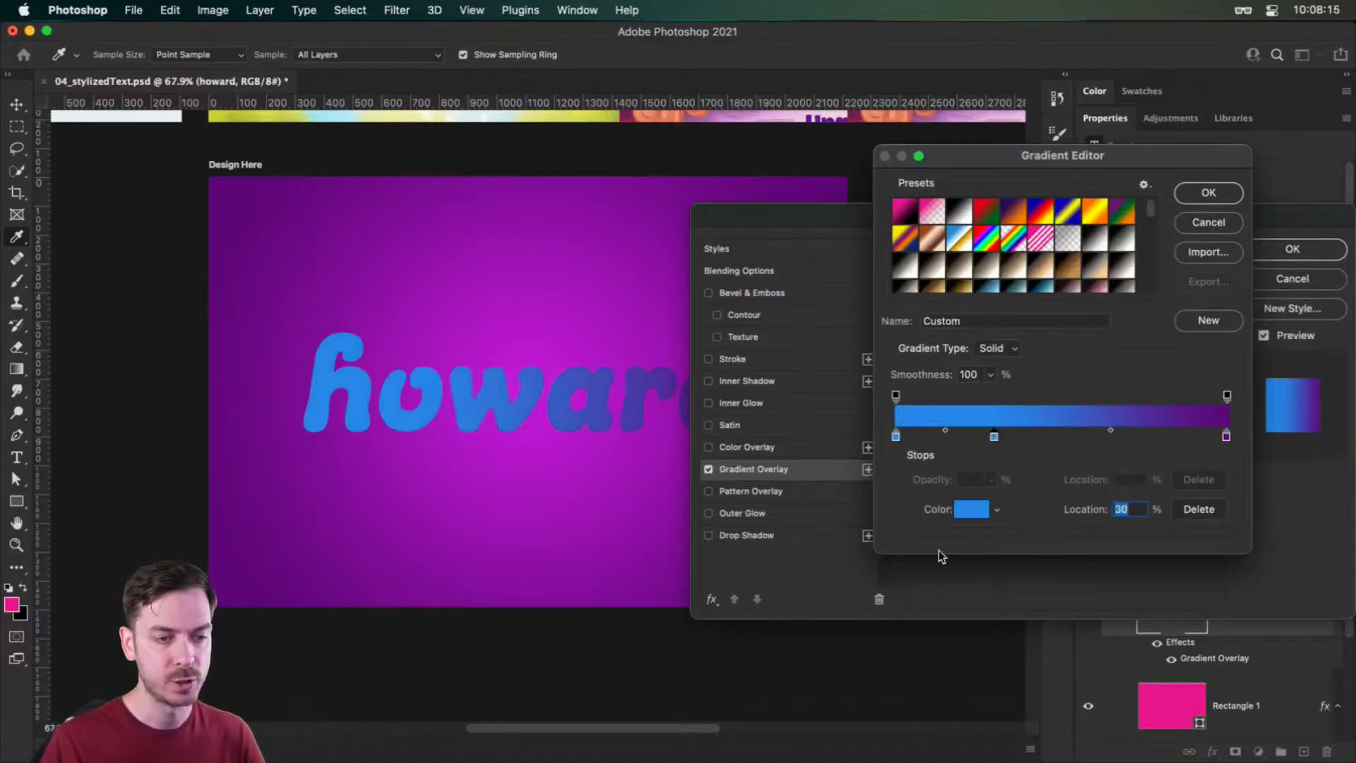
click(971, 509)
drag(1148, 400, 1147, 459)
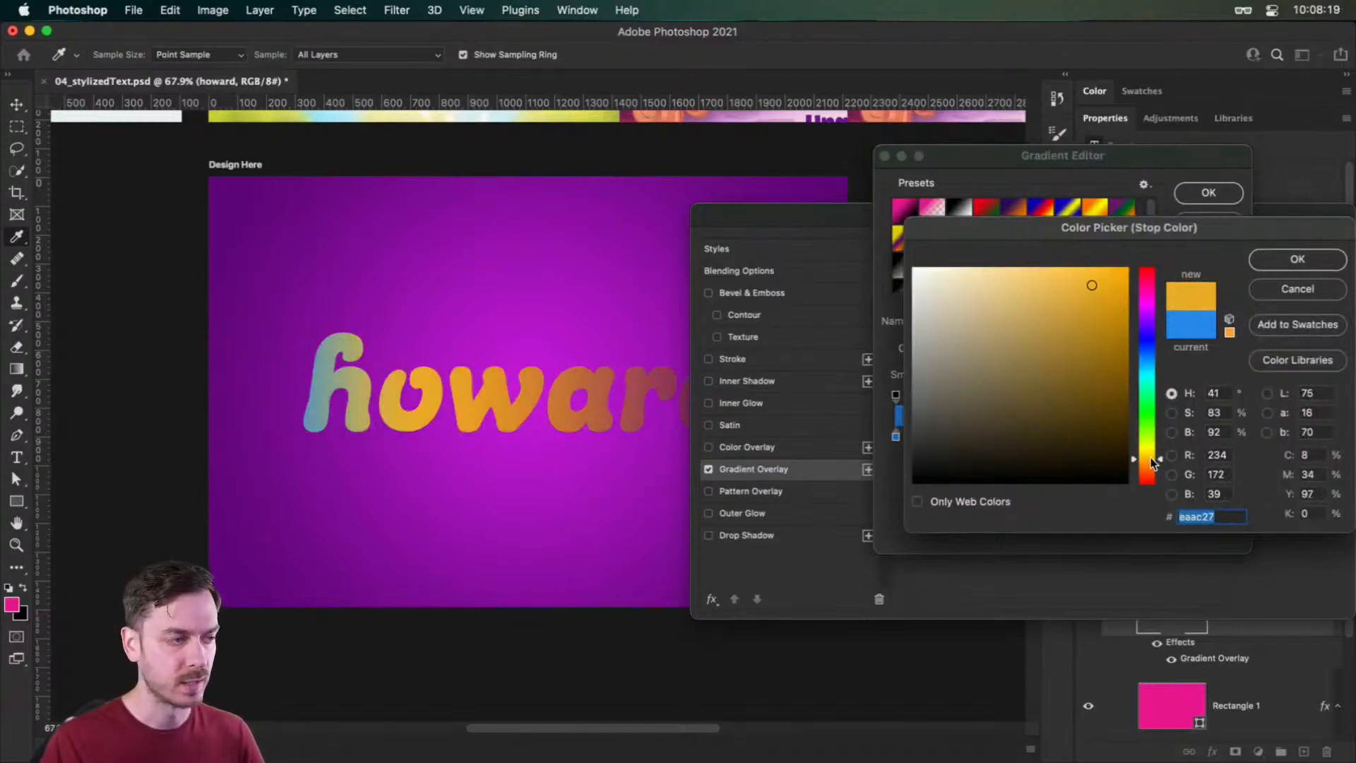
click(1297, 259)
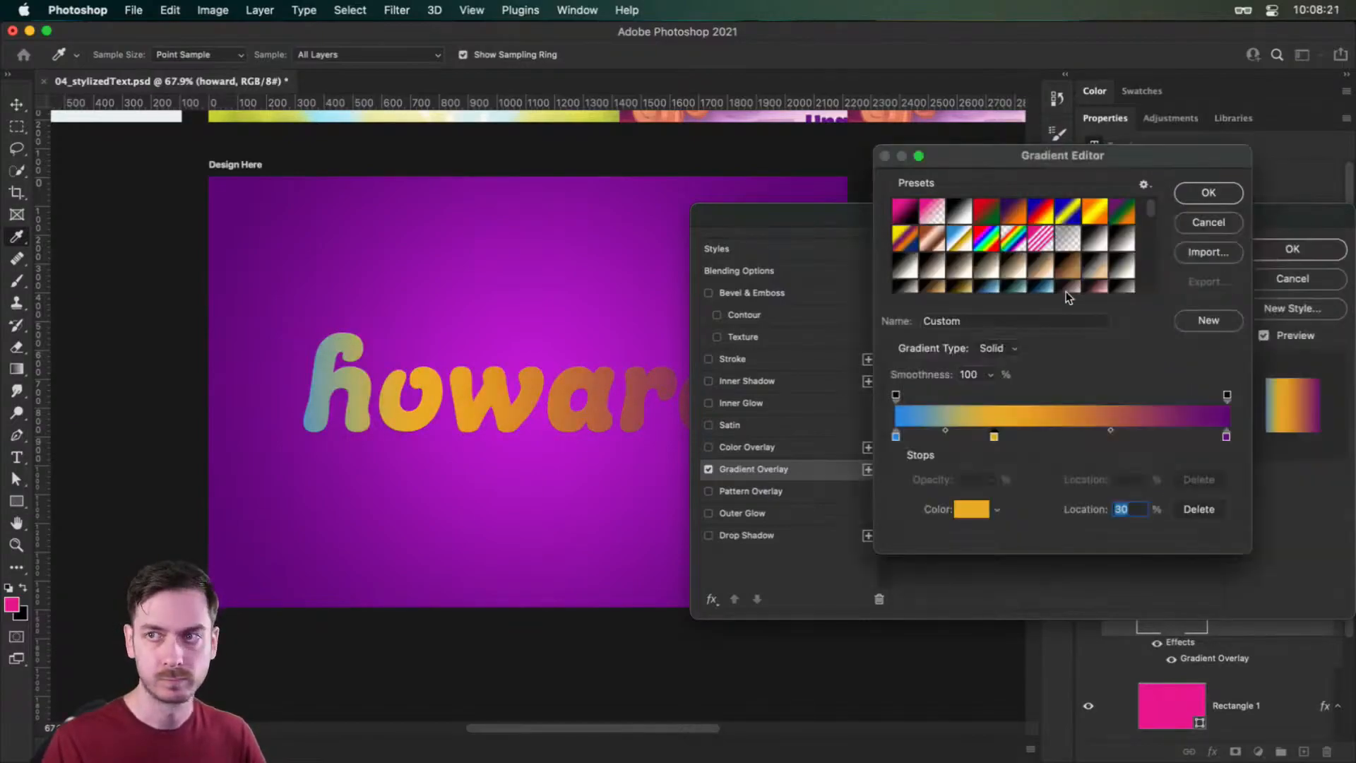
- Add another color stop at 64% of the gradient and make it magenta-purple (b130c4)
click(1107, 436)
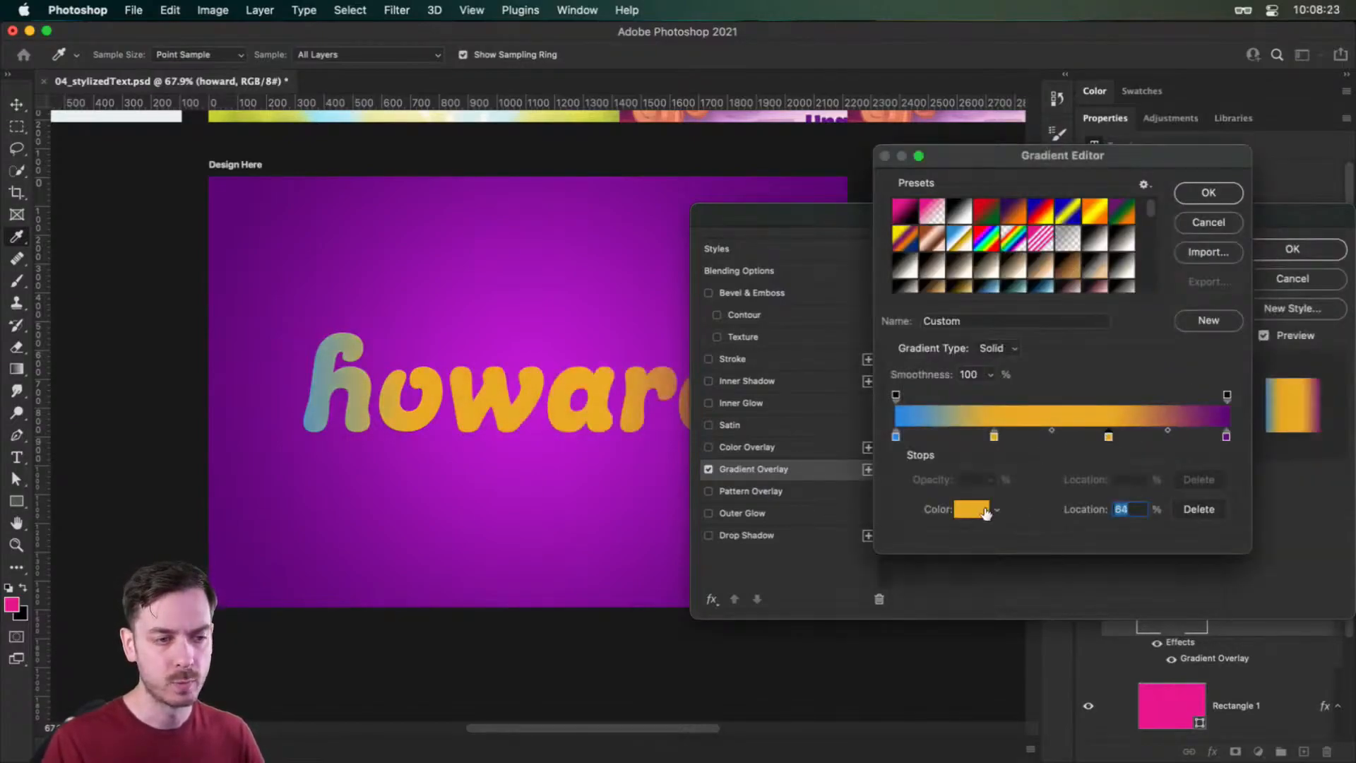
click(972, 509)
drag(1148, 304, 1075, 317)
drag(1159, 309, 1159, 304)
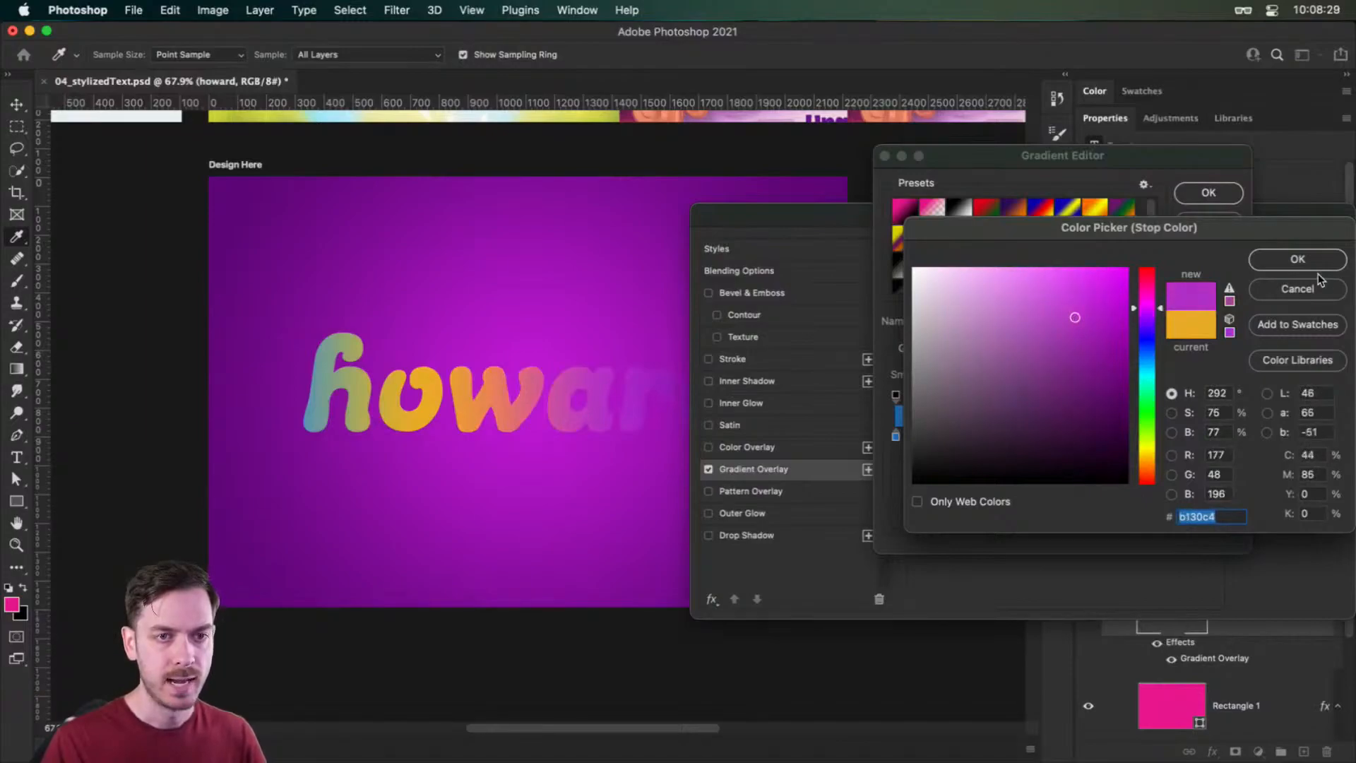
click(1299, 263)
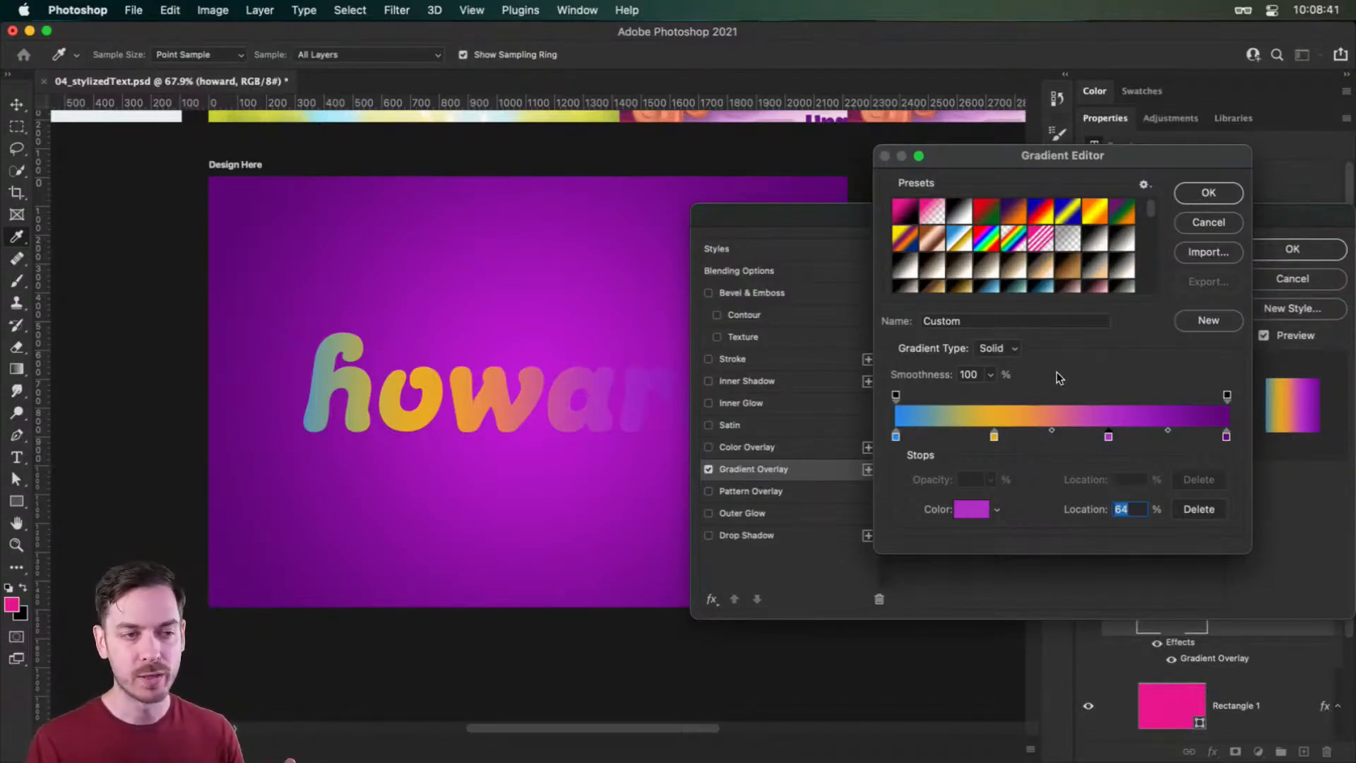
- Change the gradient's end color stop at 100% to light green (80d13e)
double_click(1227, 436)
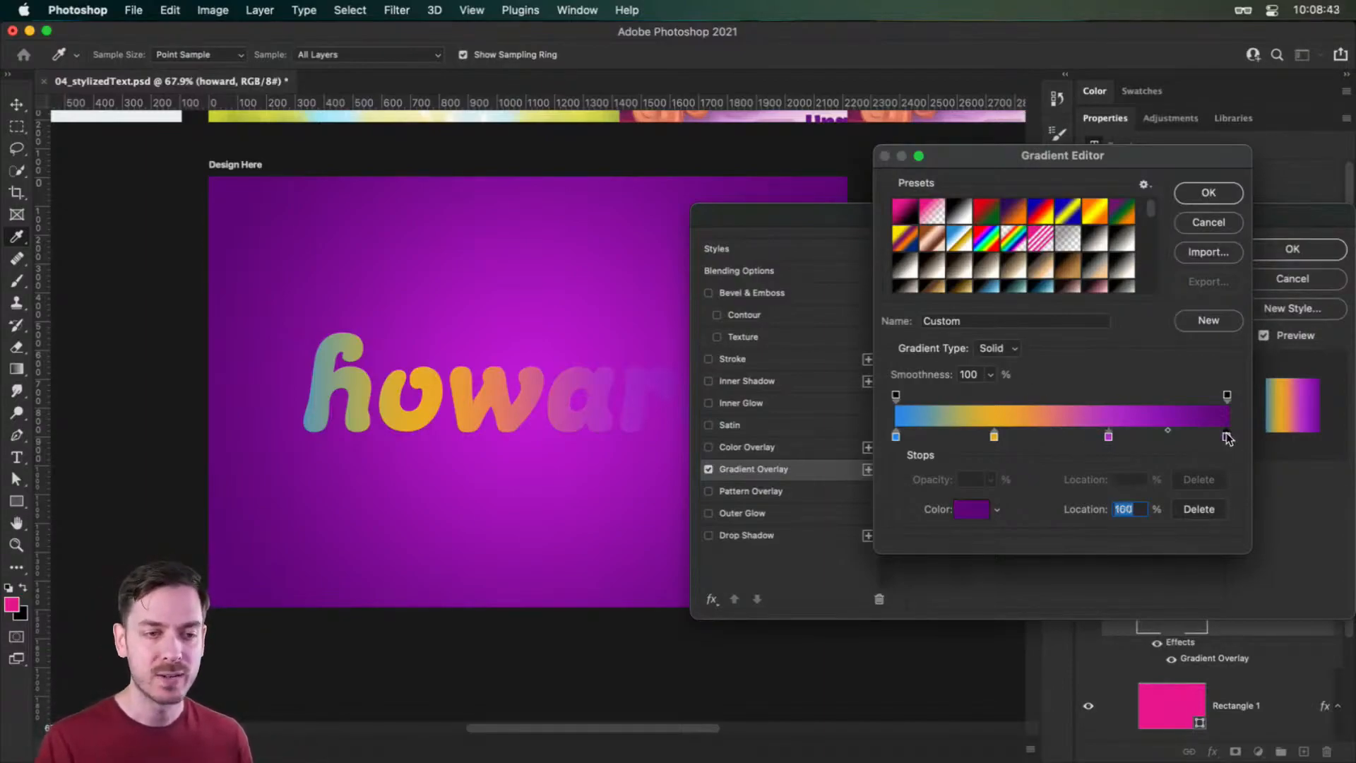
click(1147, 427)
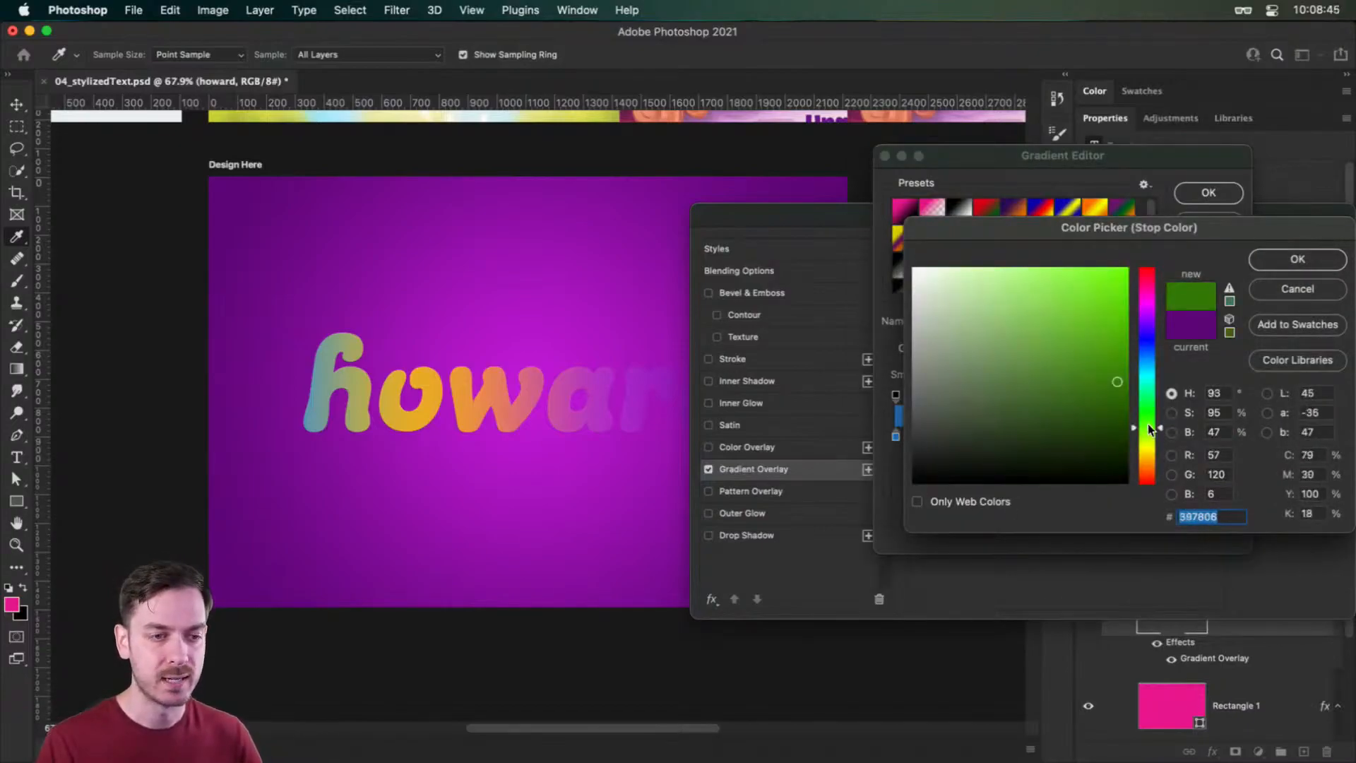
drag(1108, 370, 1086, 356)
scroll(630, 379, right, 3)
drag(1089, 308, 1062, 303)
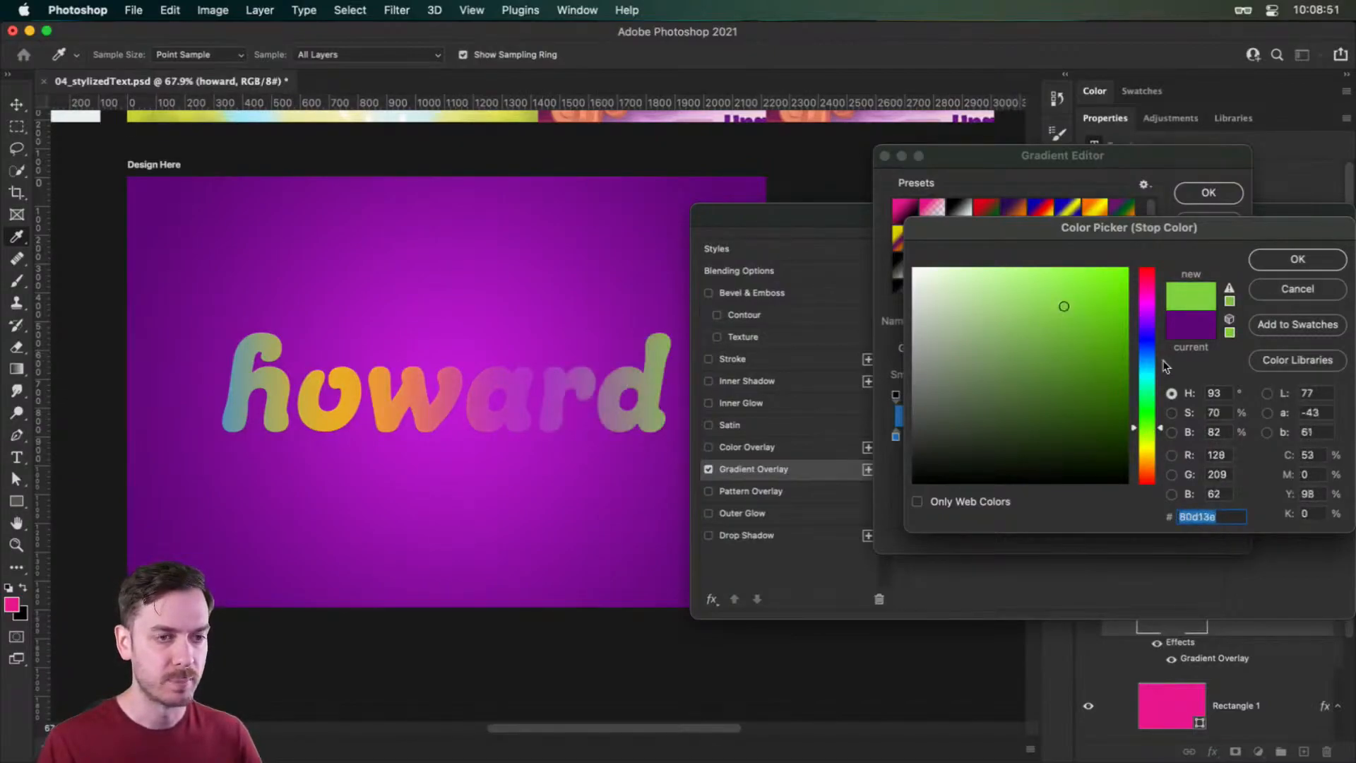
key(Return)
- Recolor the 64% gradient stop to a bluer violet (8030c4) and accept the edited gradient
double_click(1108, 436)
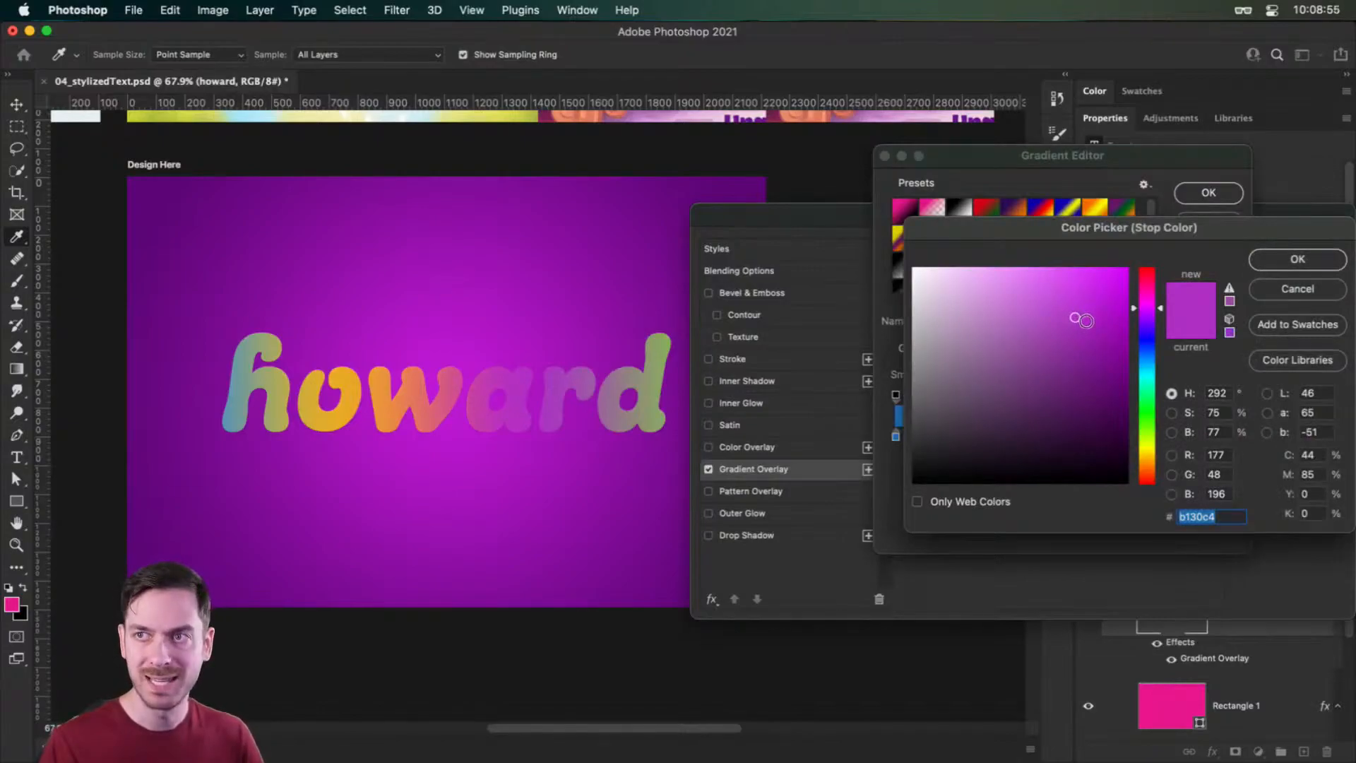
click(1148, 318)
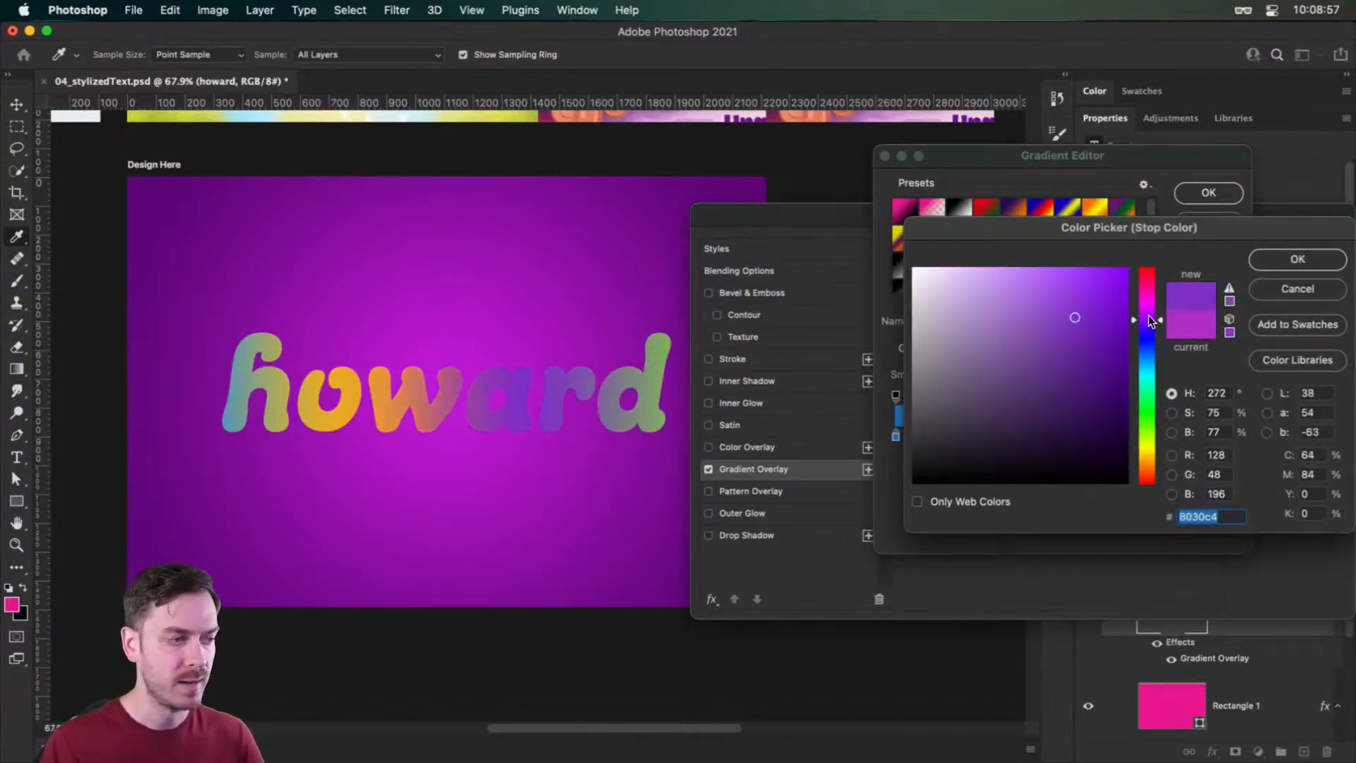
click(1287, 257)
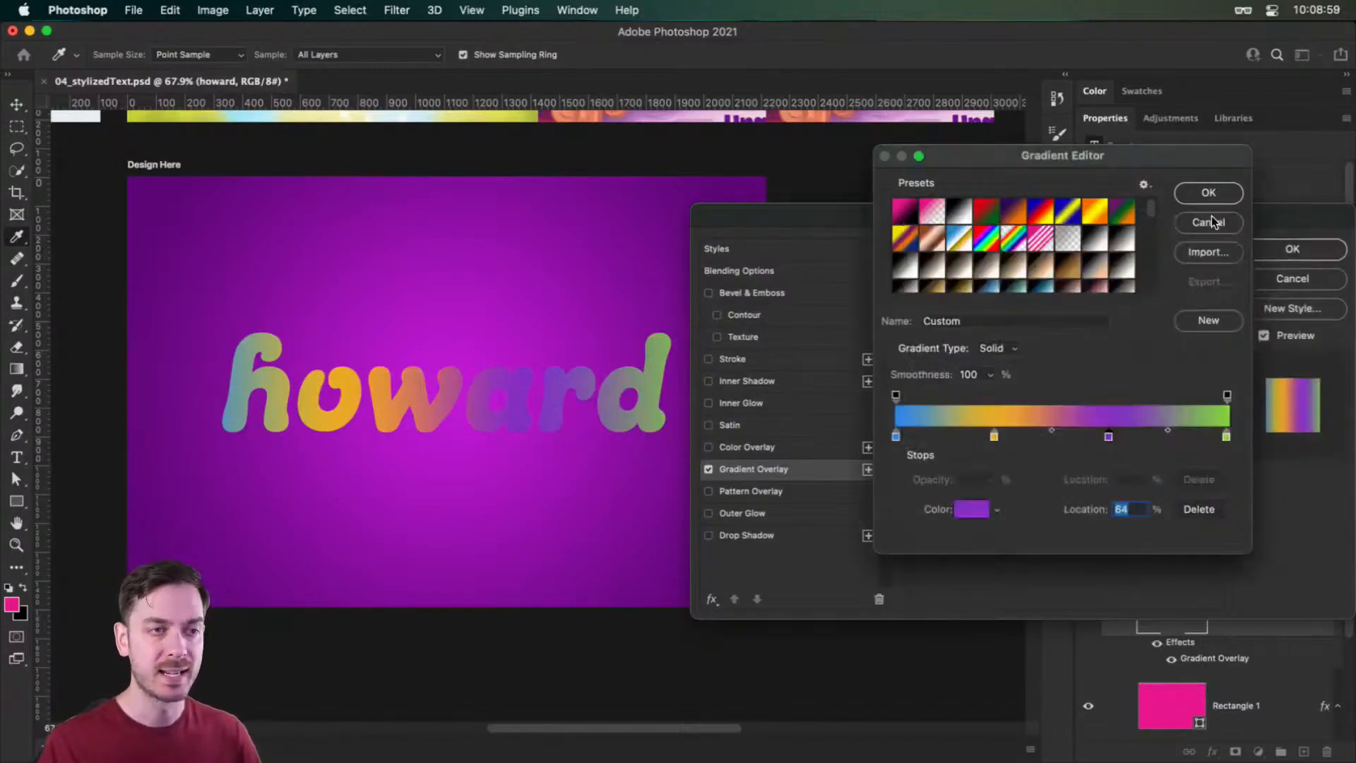
click(1210, 193)
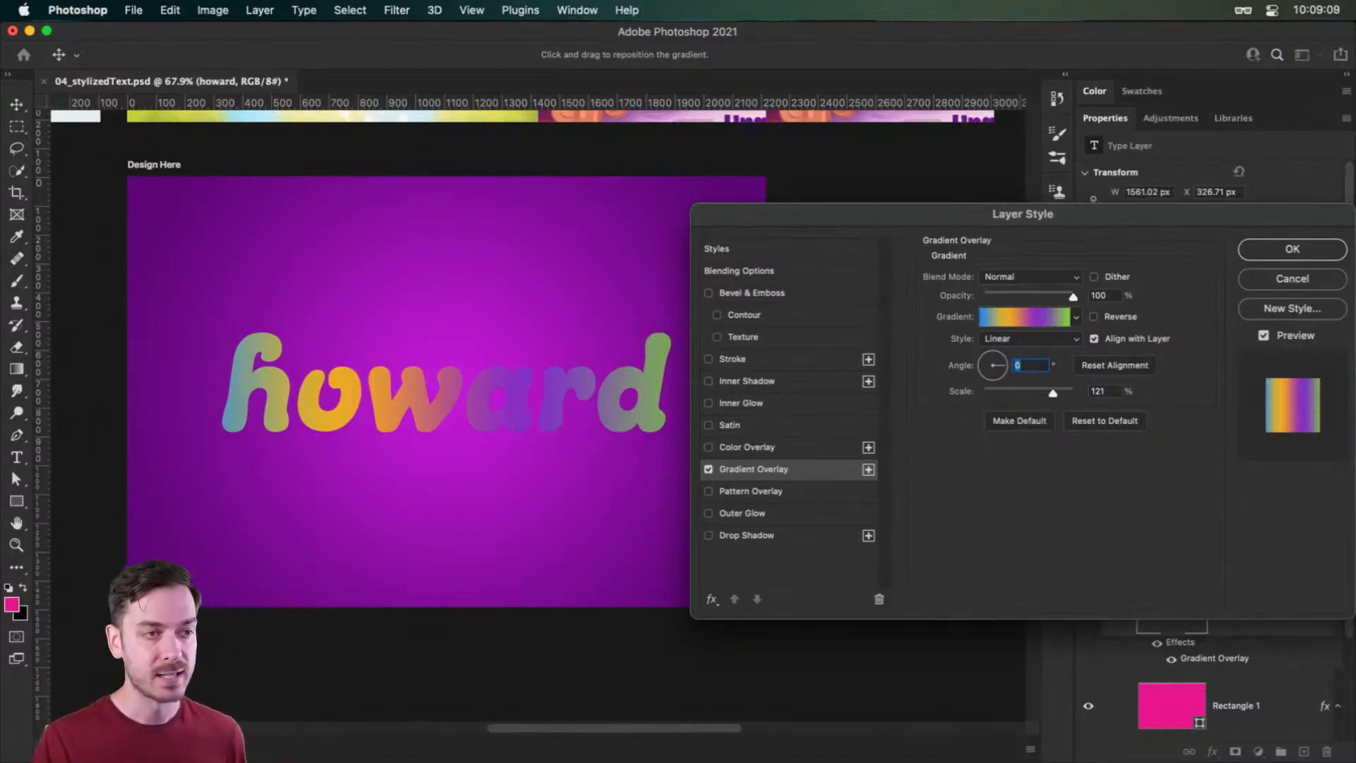
- Add a Bevel & Emboss effect to the name text and reset its settings to the defaults
click(789, 291)
scroll(588, 380, down, 1)
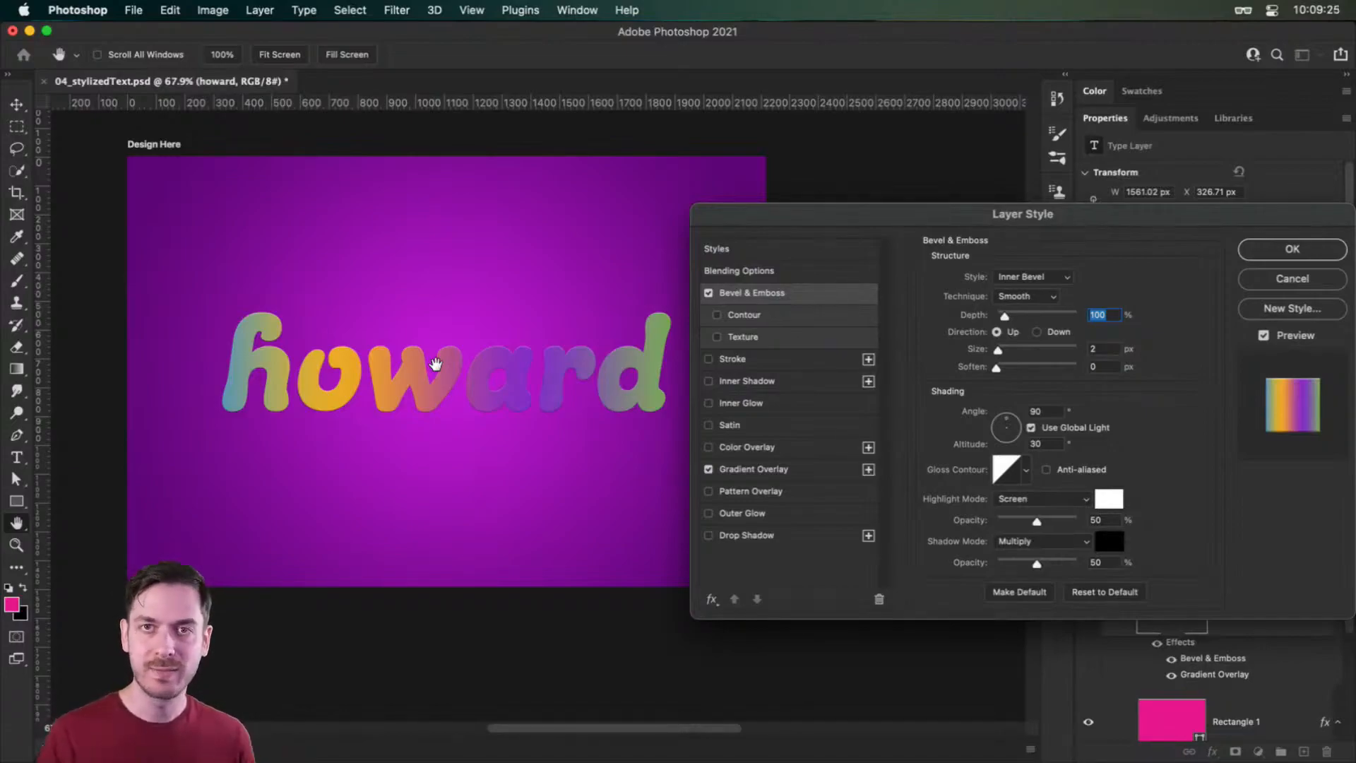
click(1079, 591)
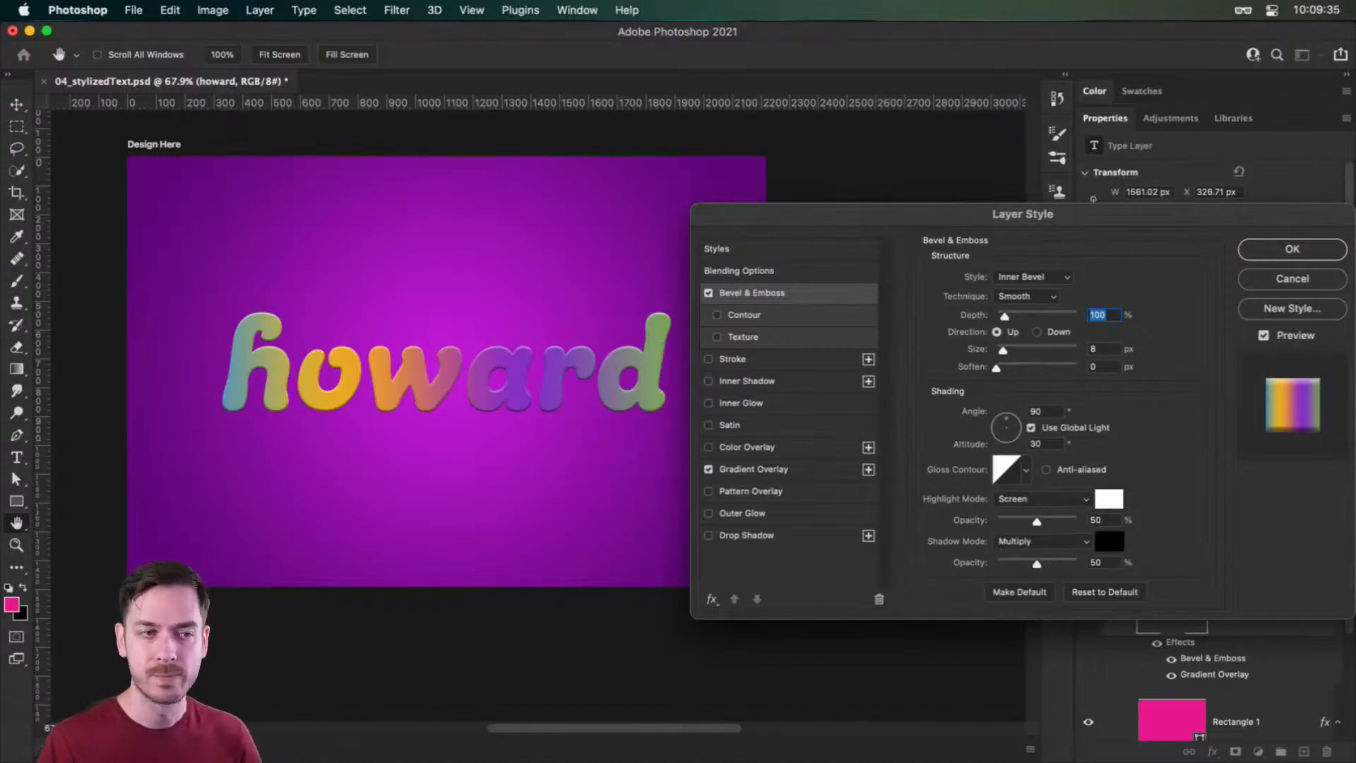
- Set the bevel style to Emboss with a depth of 251% and a size of 16 px, and apply the layer style
click(1053, 280)
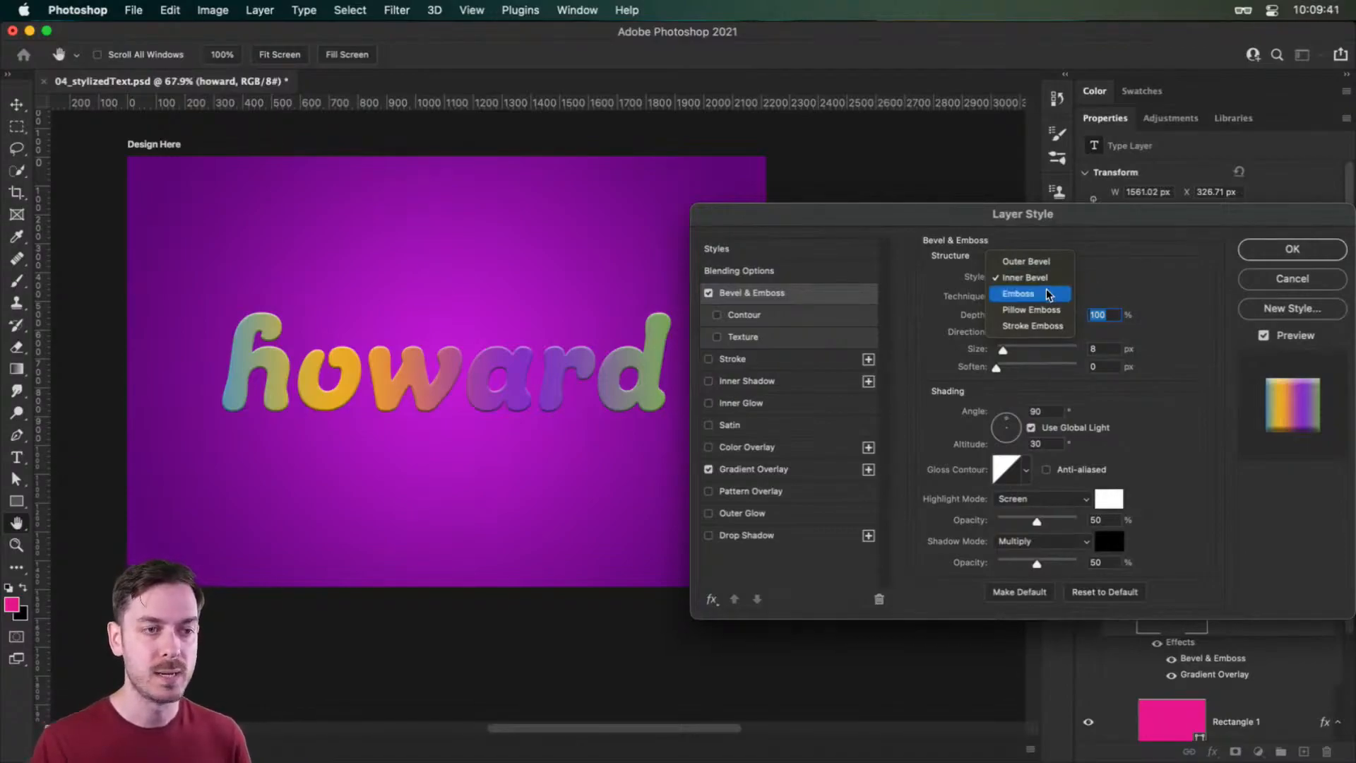
click(1050, 294)
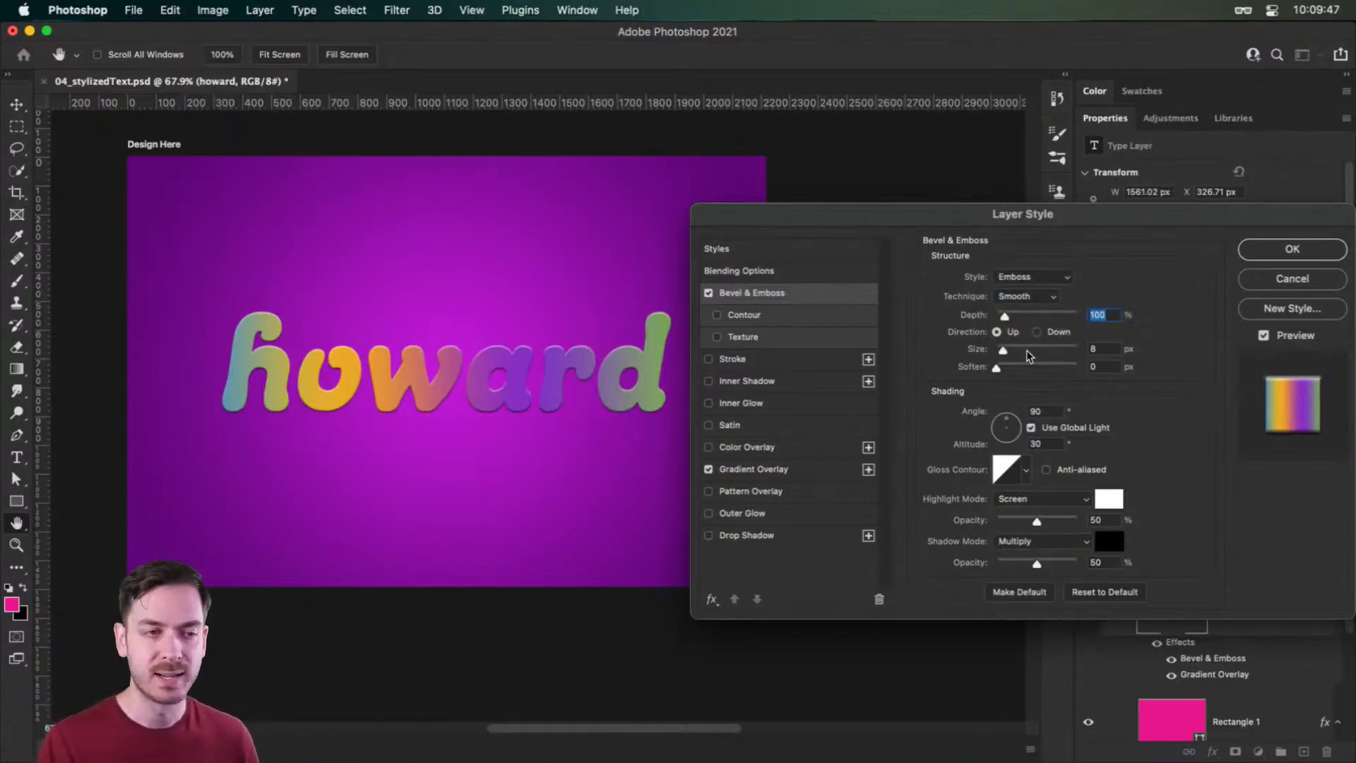
drag(1004, 316, 1019, 318)
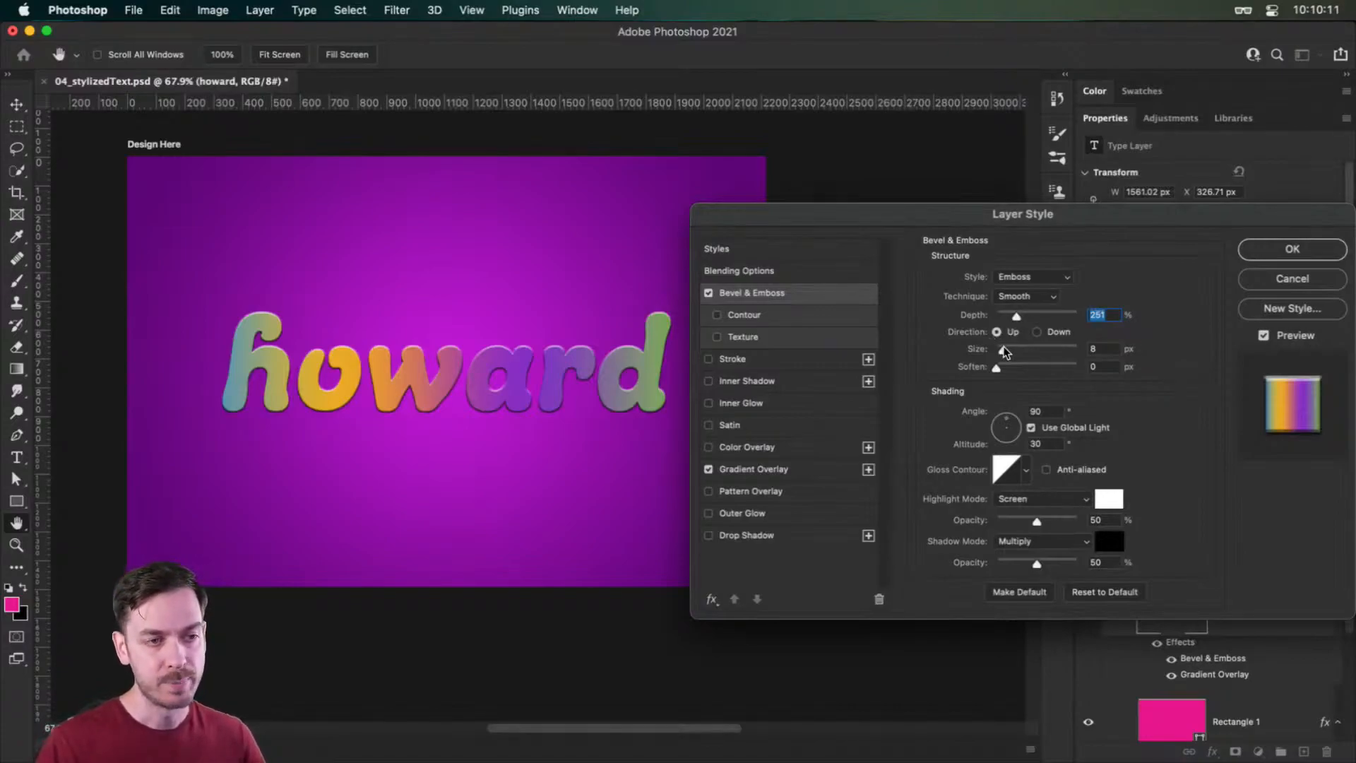
drag(1003, 354, 1007, 354)
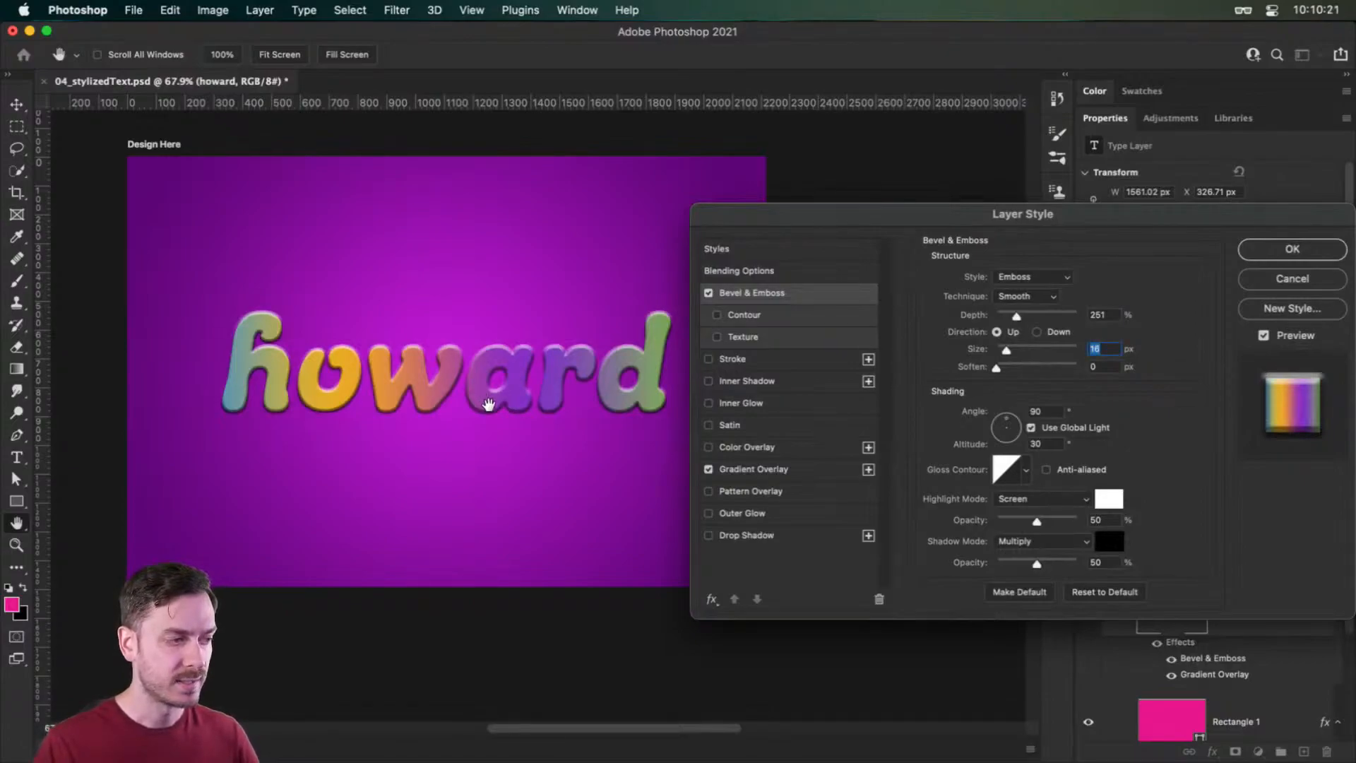
click(1292, 248)
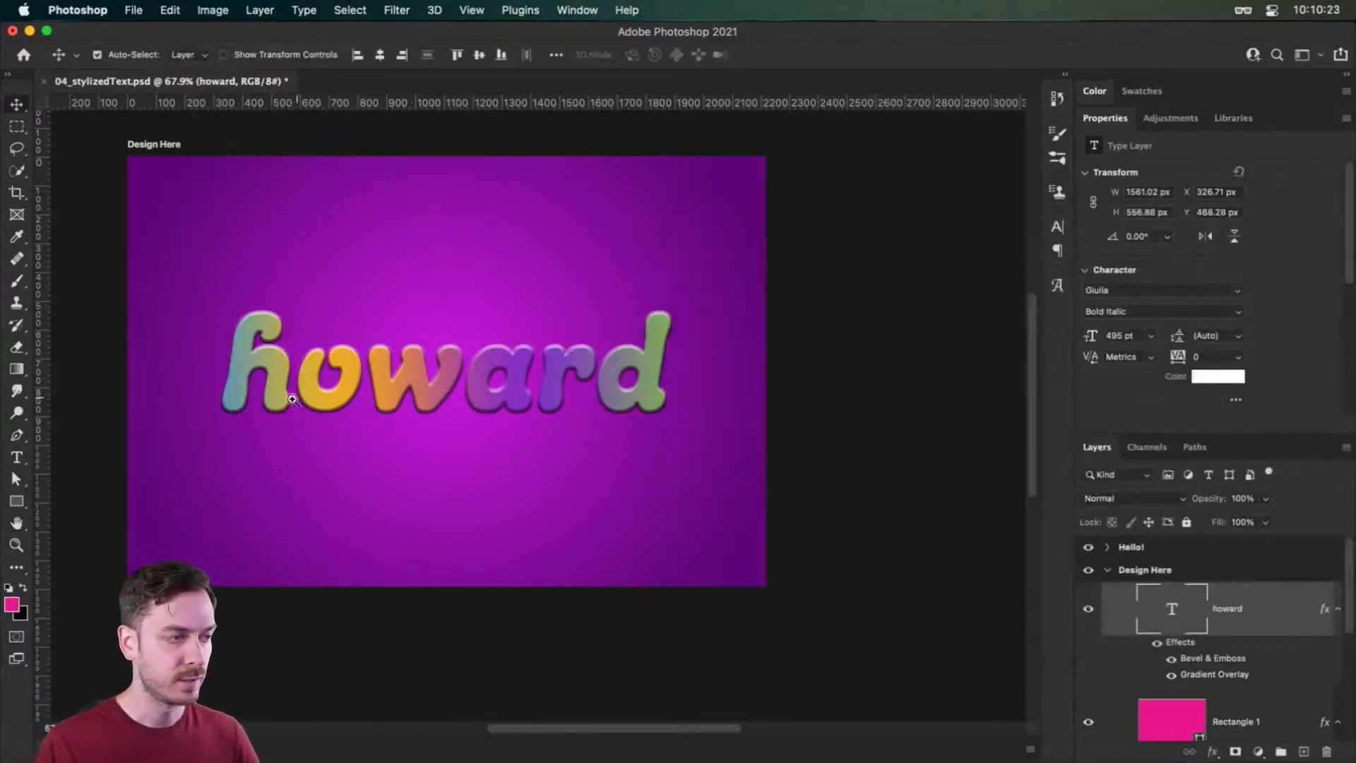
- Reopen the name text's Bevel & Emboss settings and change the gloss contour to the rounded stepped preset
key(super+plus)
drag(424, 384, 372, 385)
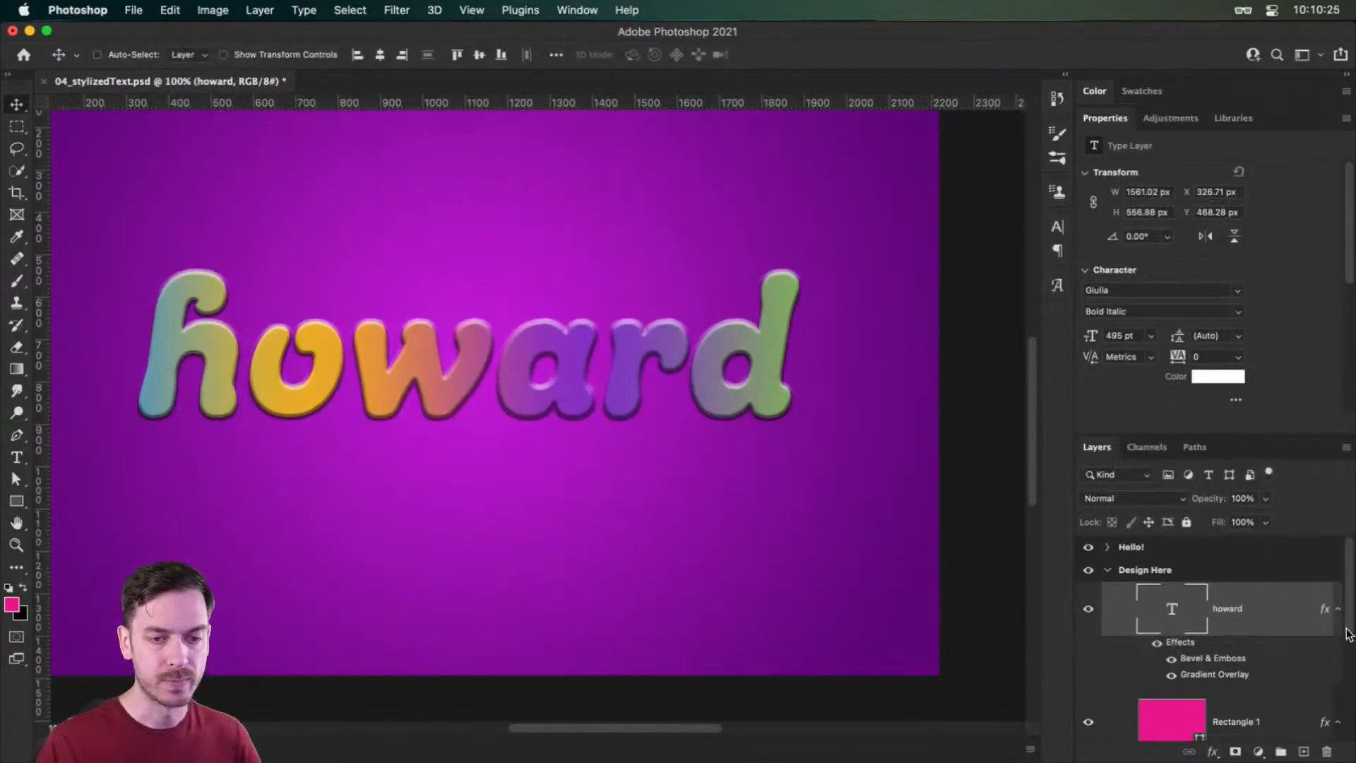
double_click(1299, 611)
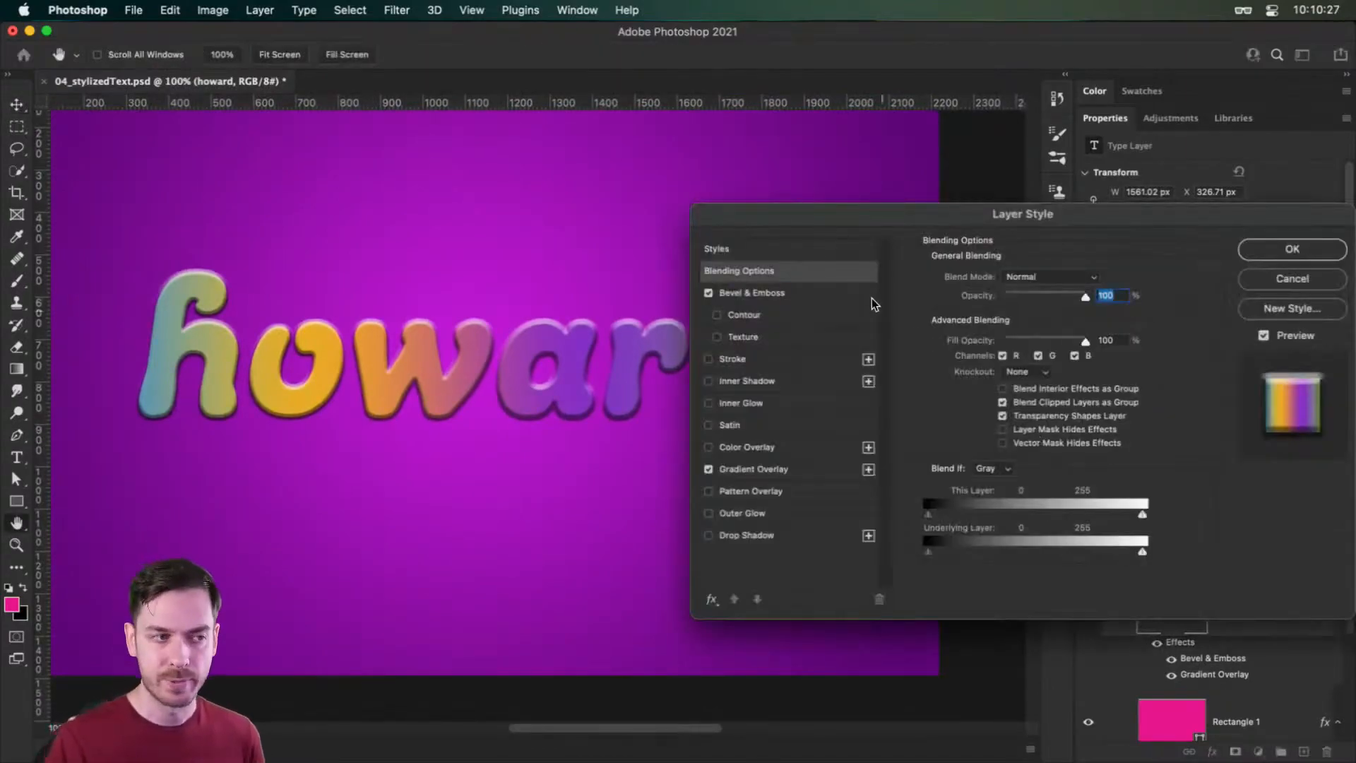
click(781, 291)
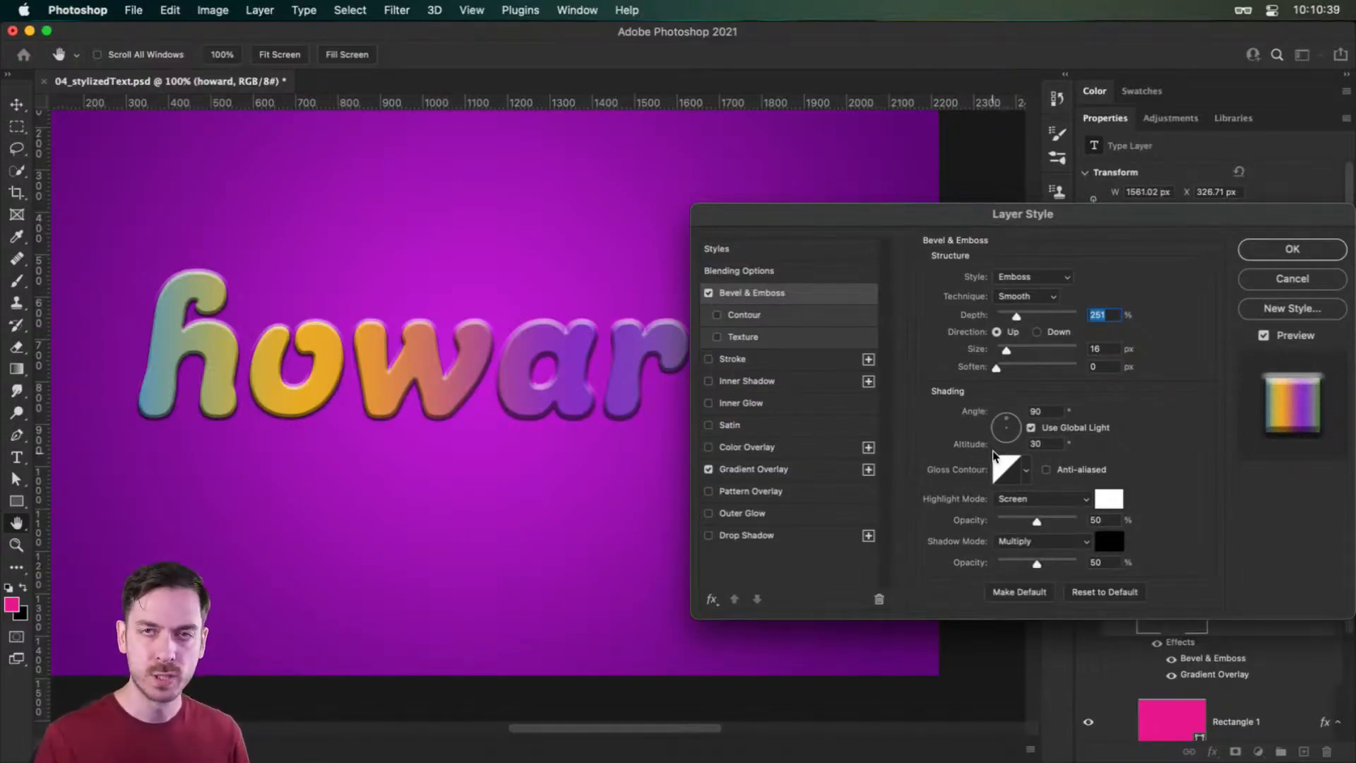
click(1026, 470)
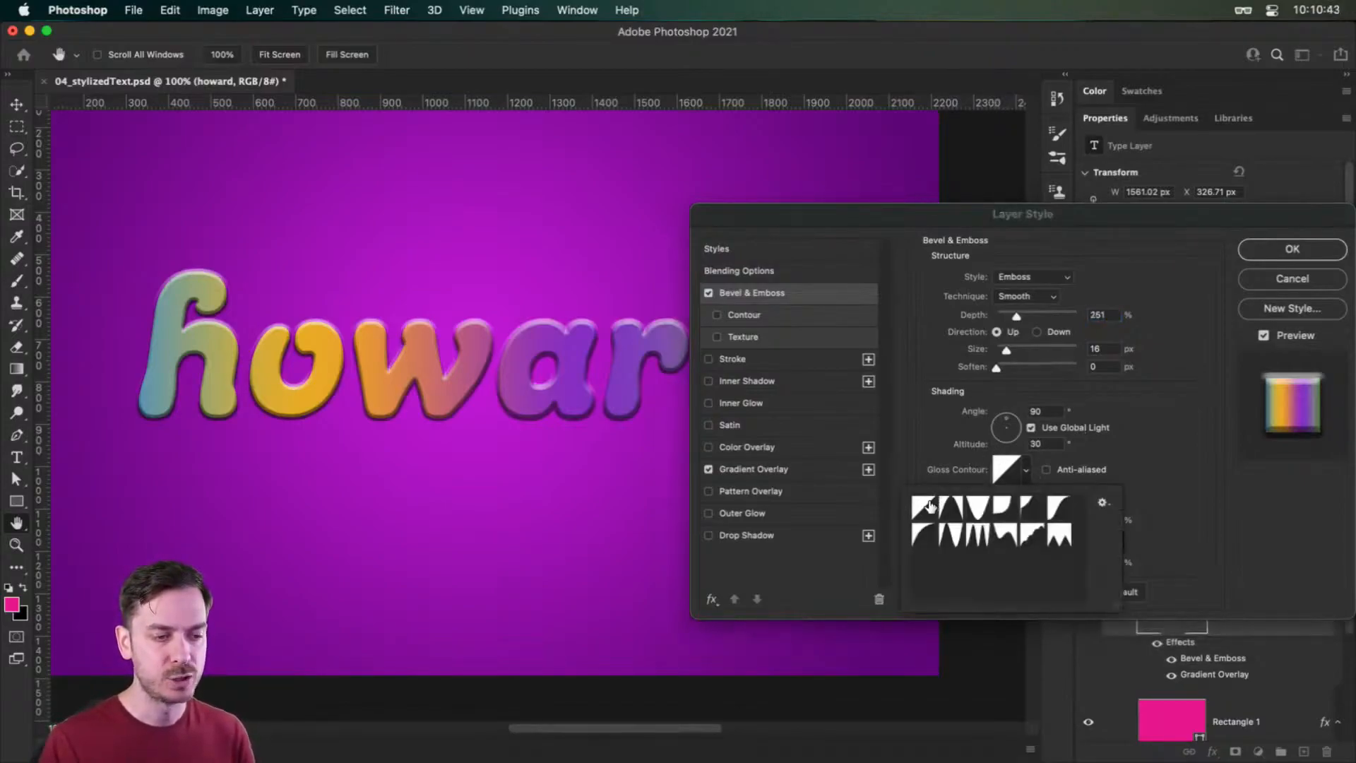
key(Right)
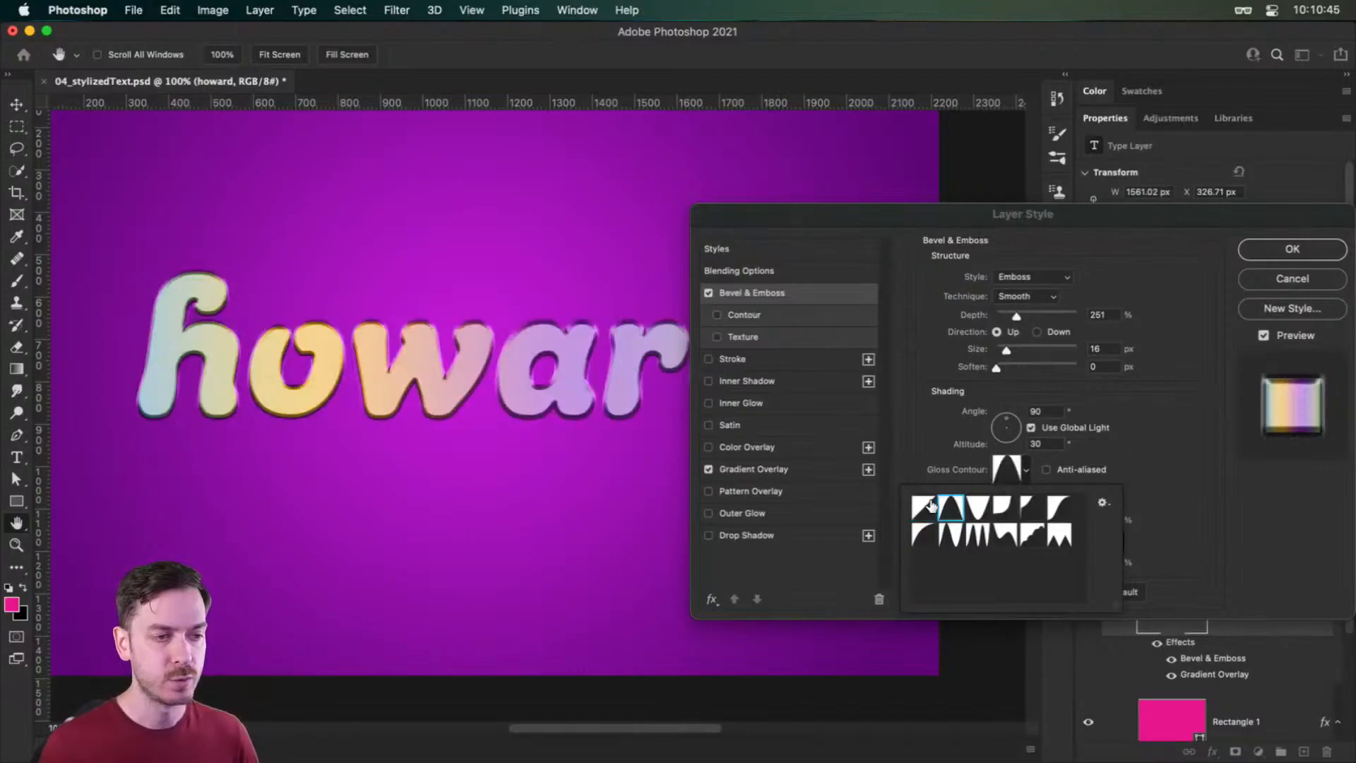
key(Right)
key(Right)
key(Right)
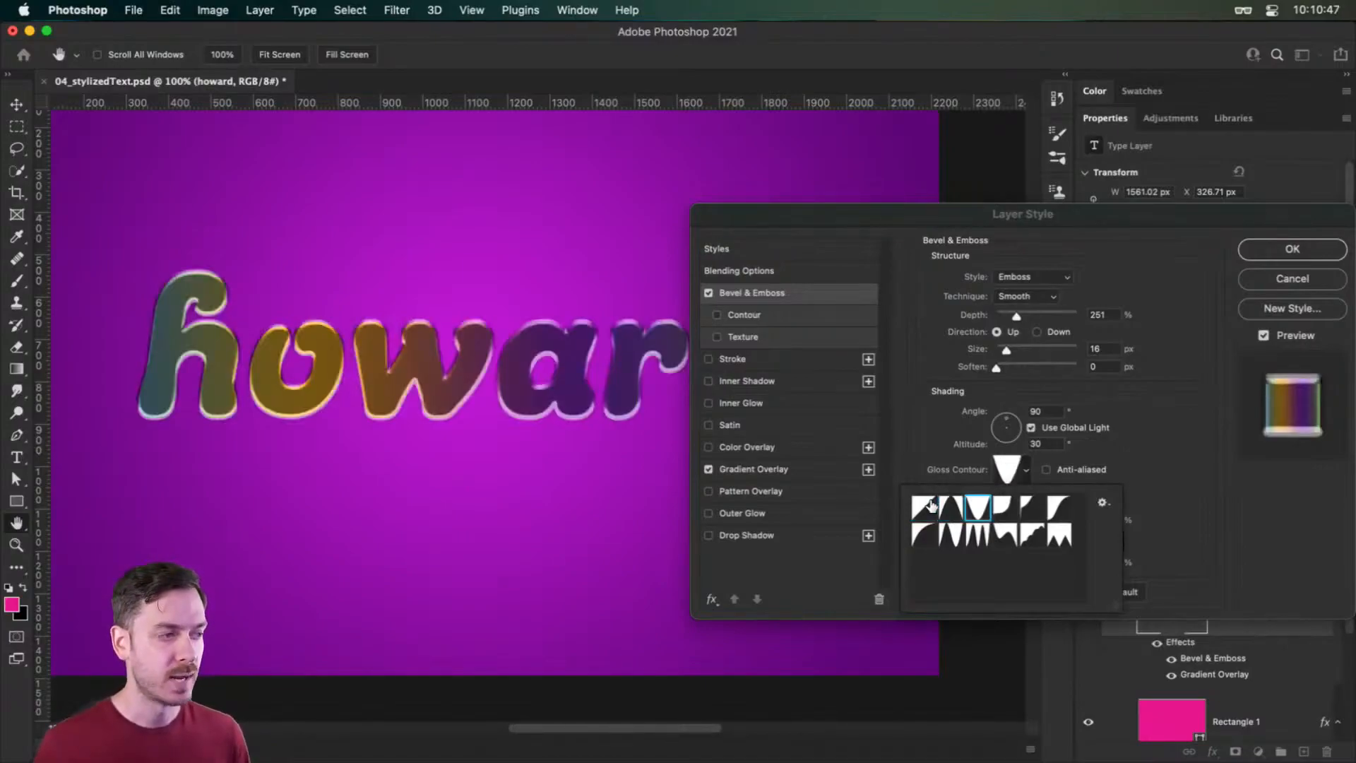
key(Right)
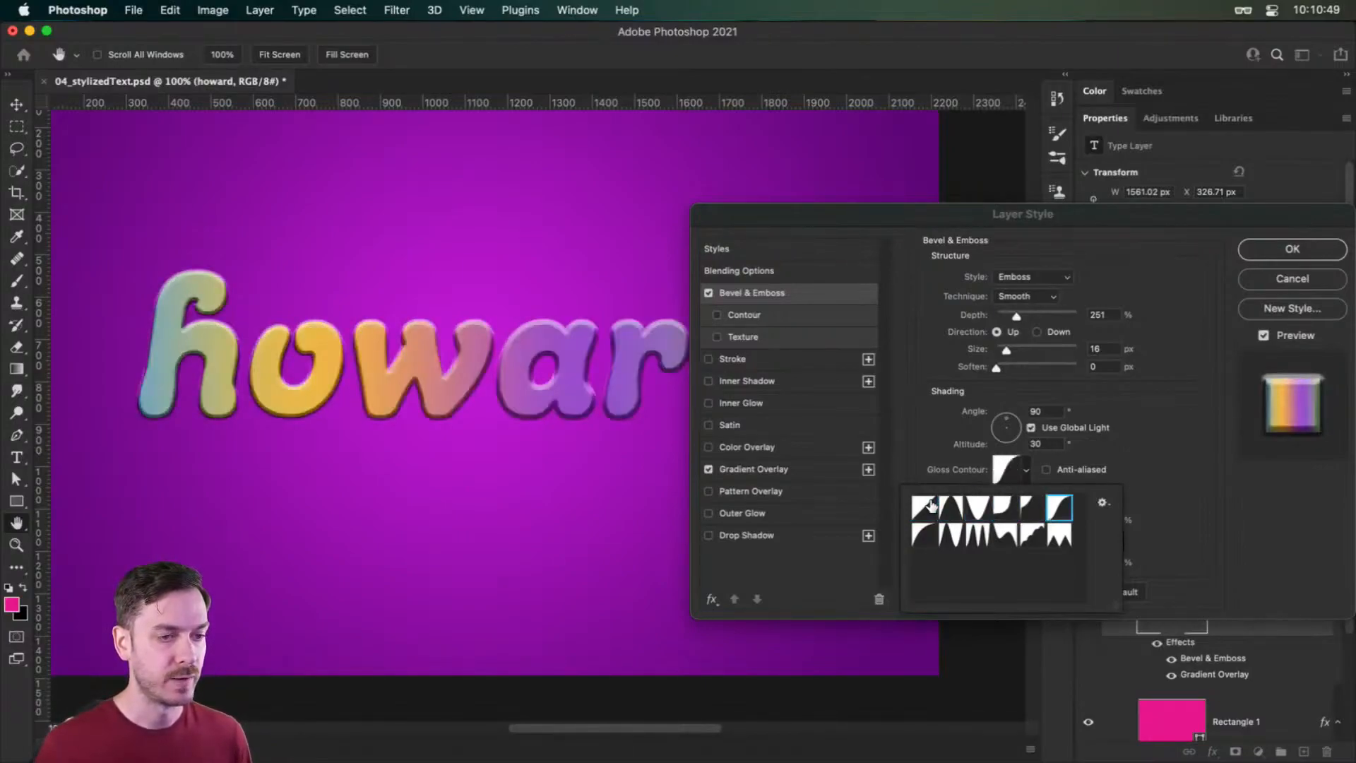
key(Right)
key(Right)
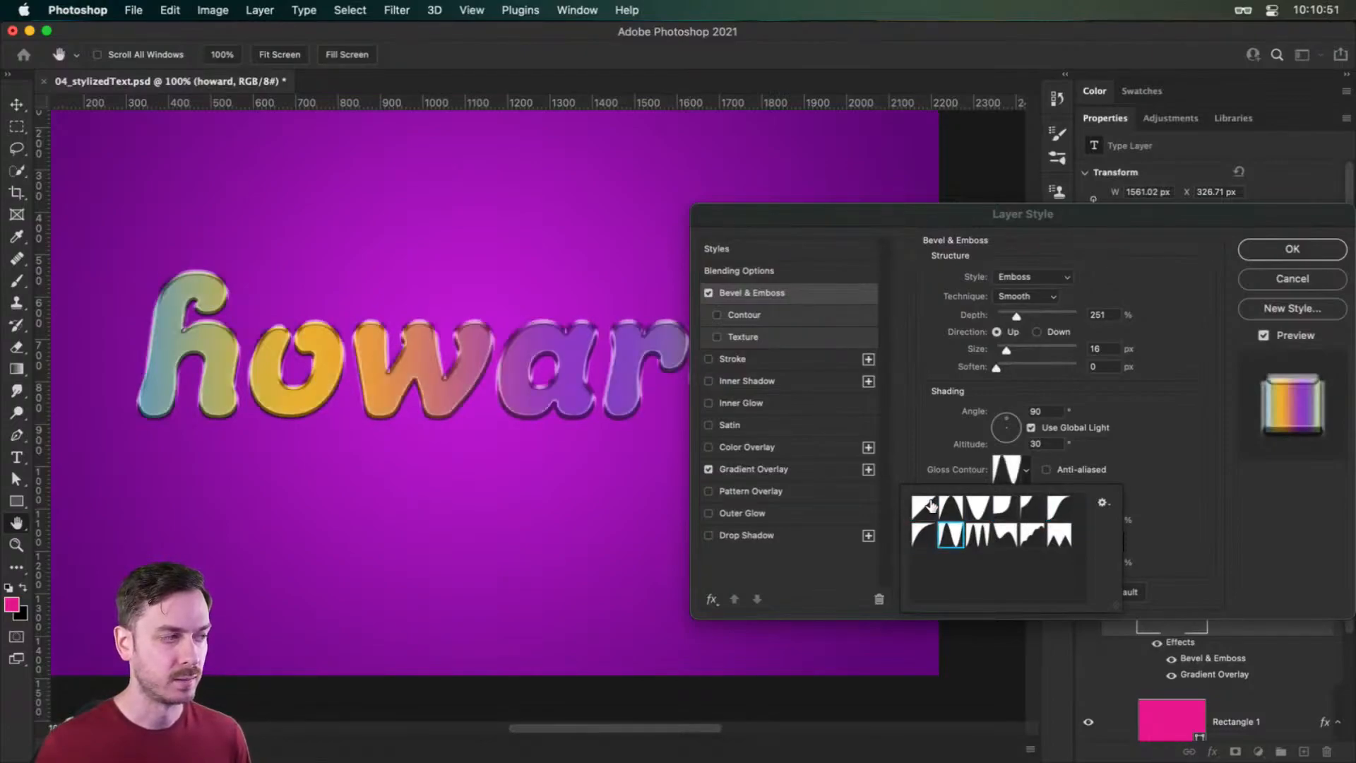
key(Right)
key(Right)
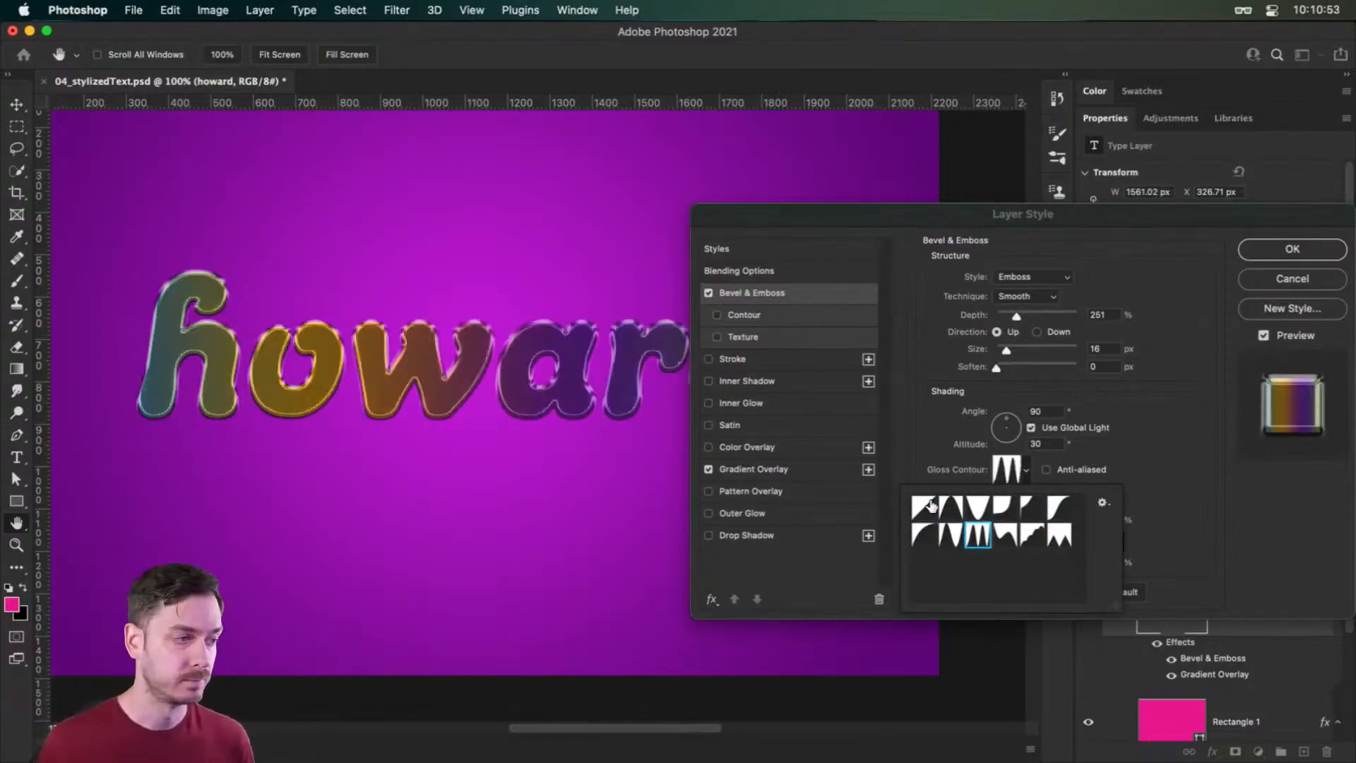
key(Right)
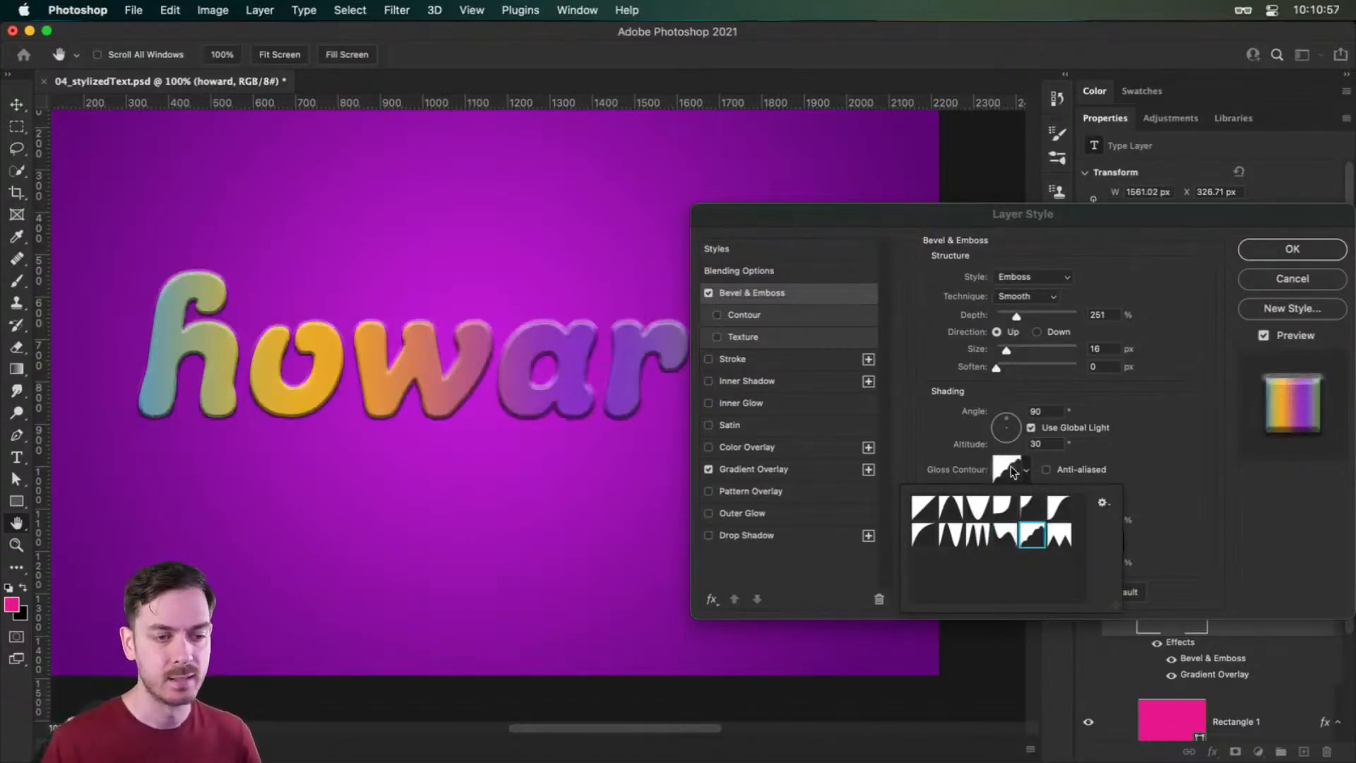
click(1204, 503)
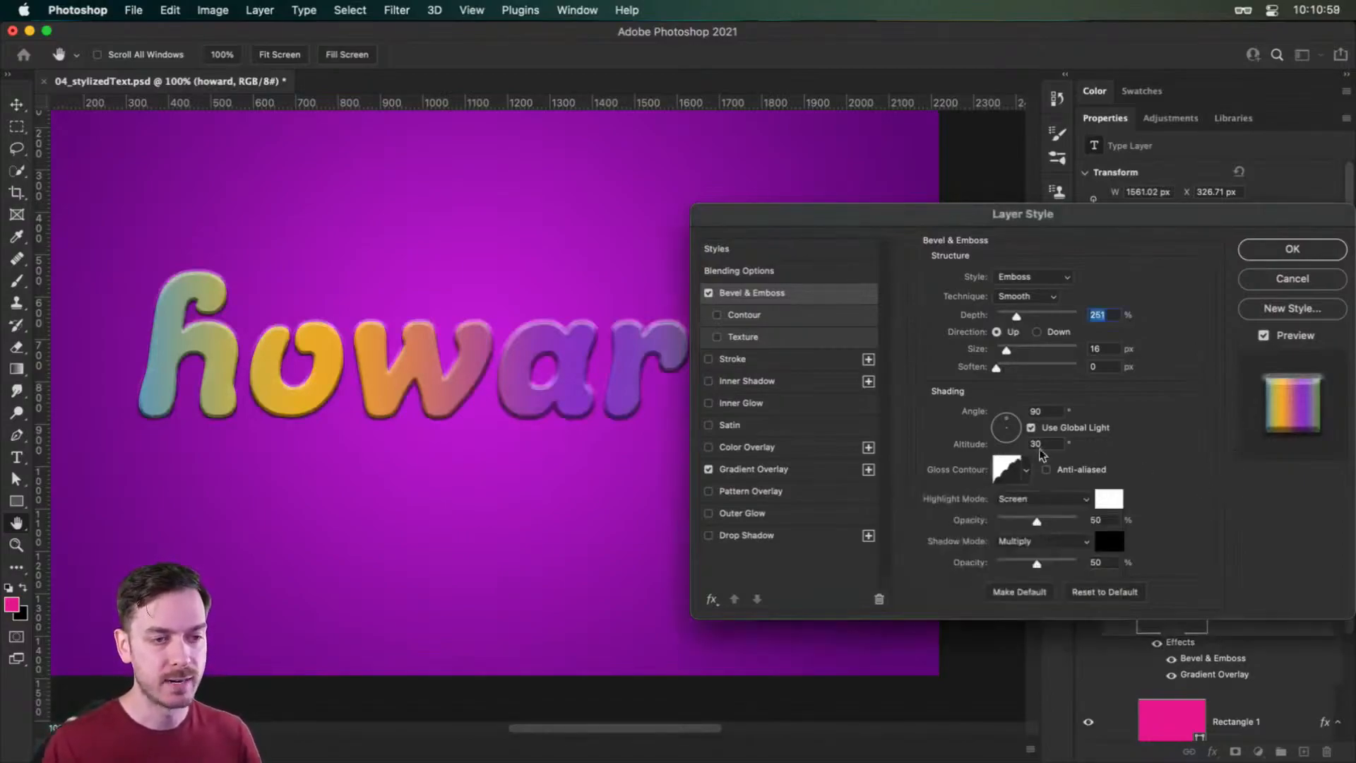
- Turn off Use Global Light for the bevel and set its angle to 110° and altitude to 40°
click(1079, 429)
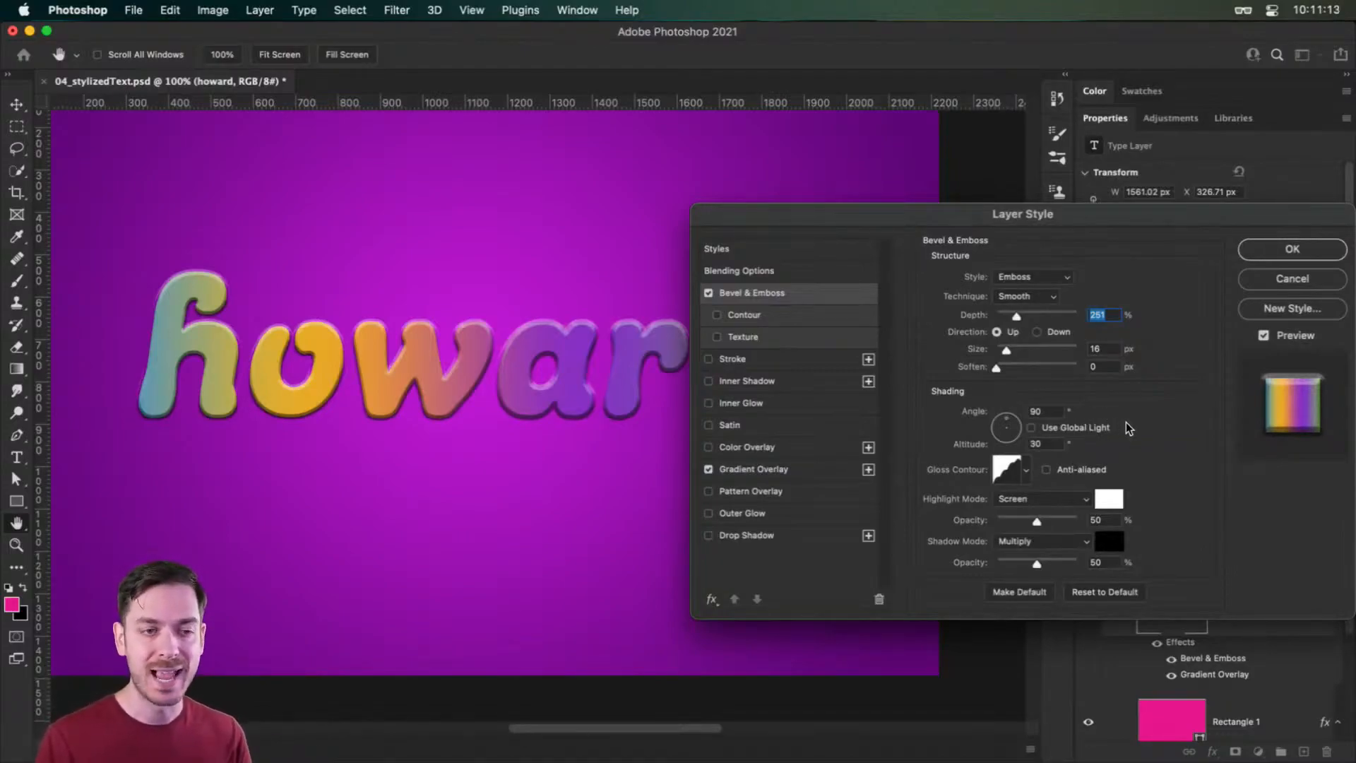
click(1055, 418)
key(shift+Up)
key(shift+Up)
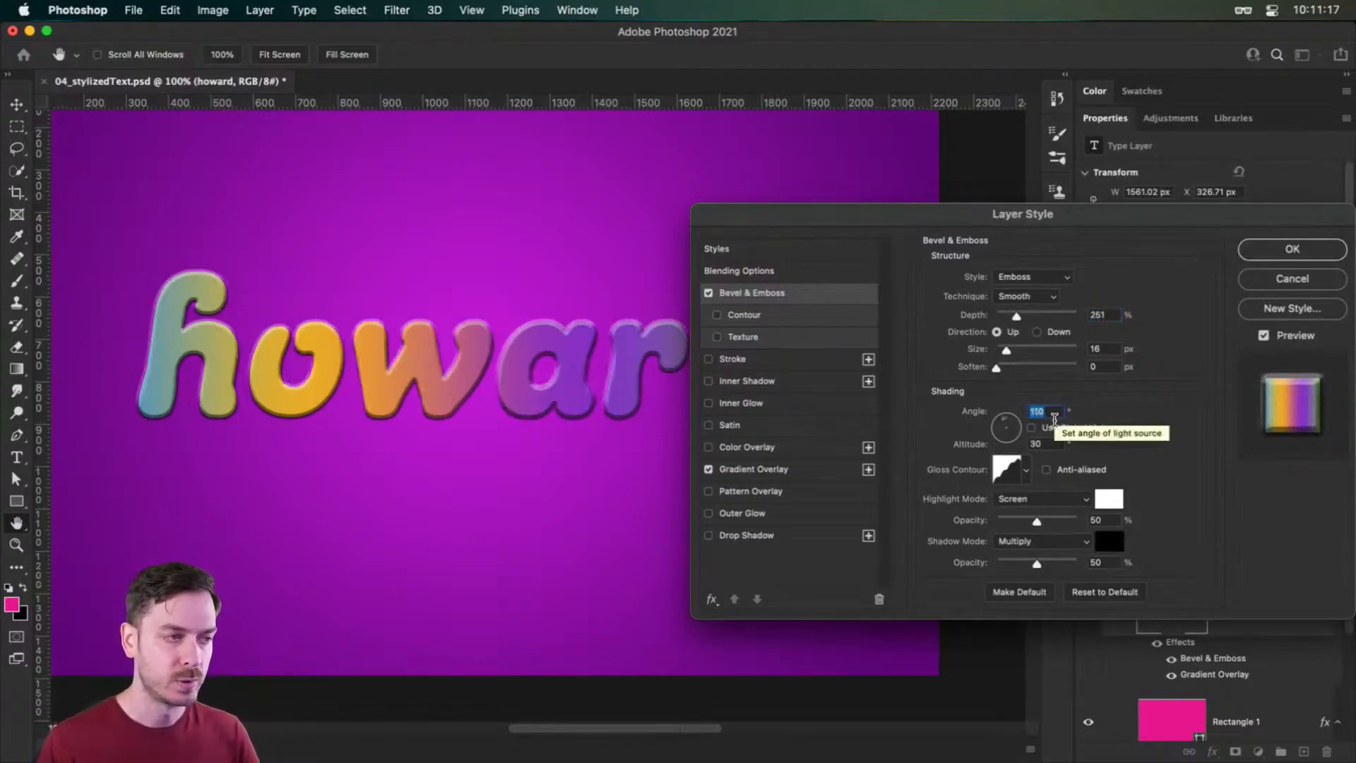
key(Tab)
key(shift+Up)
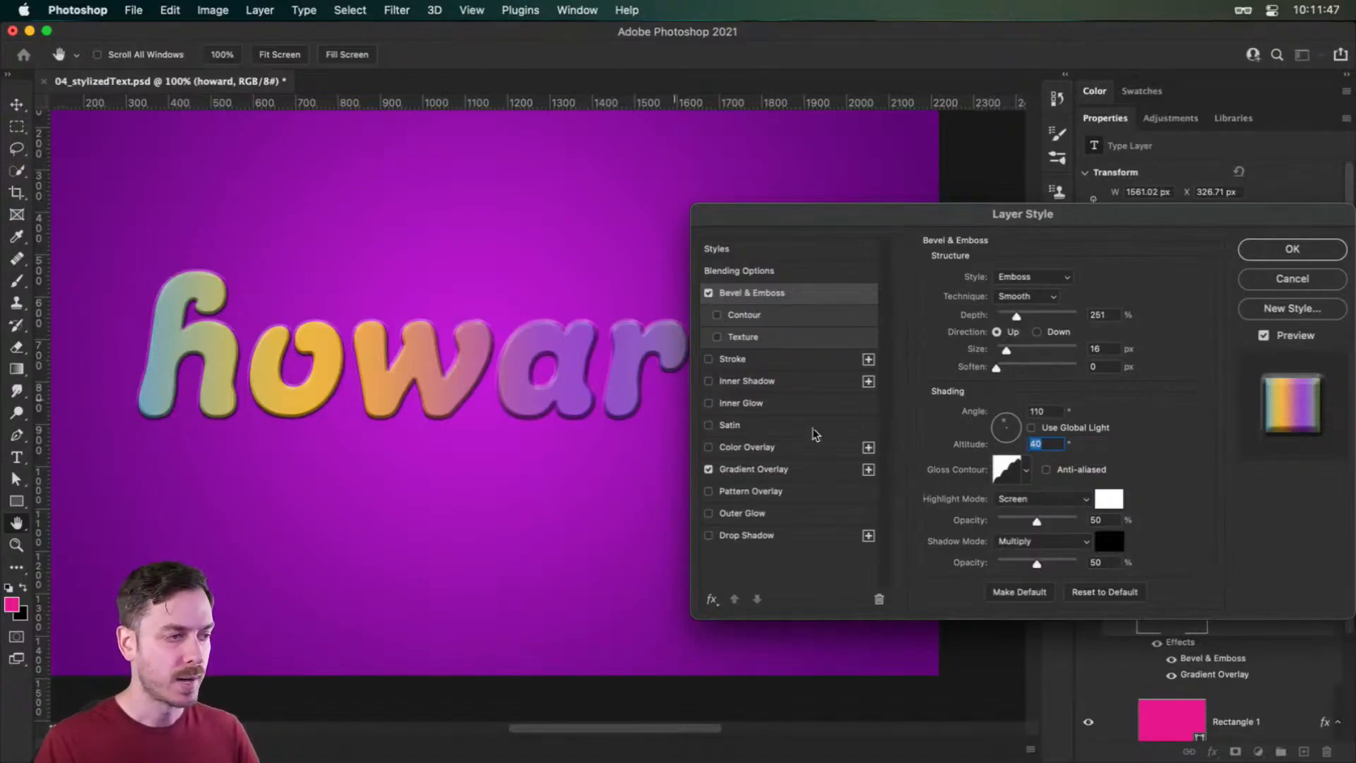
- Set the bevel's highlight mode to Overlay with 65% opacity
click(1028, 500)
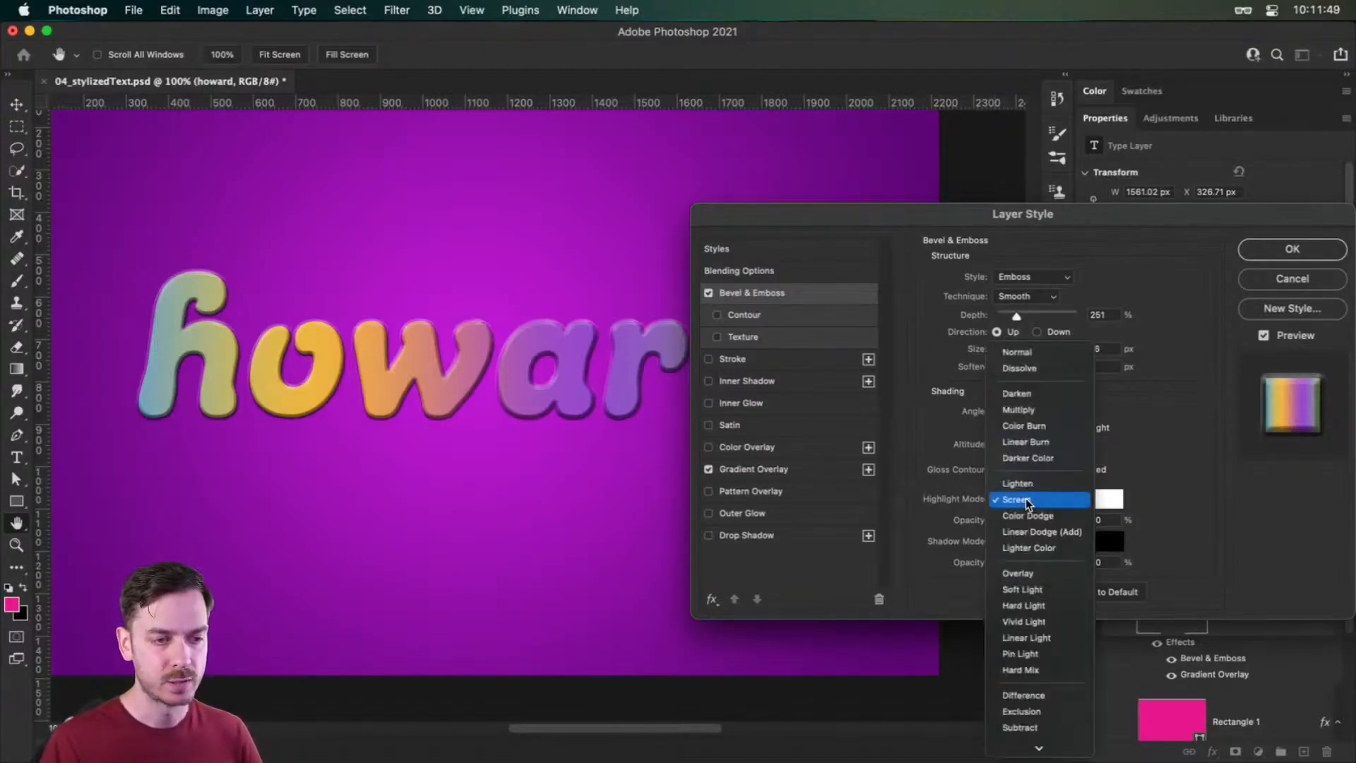
scroll(1034, 537, down, 2)
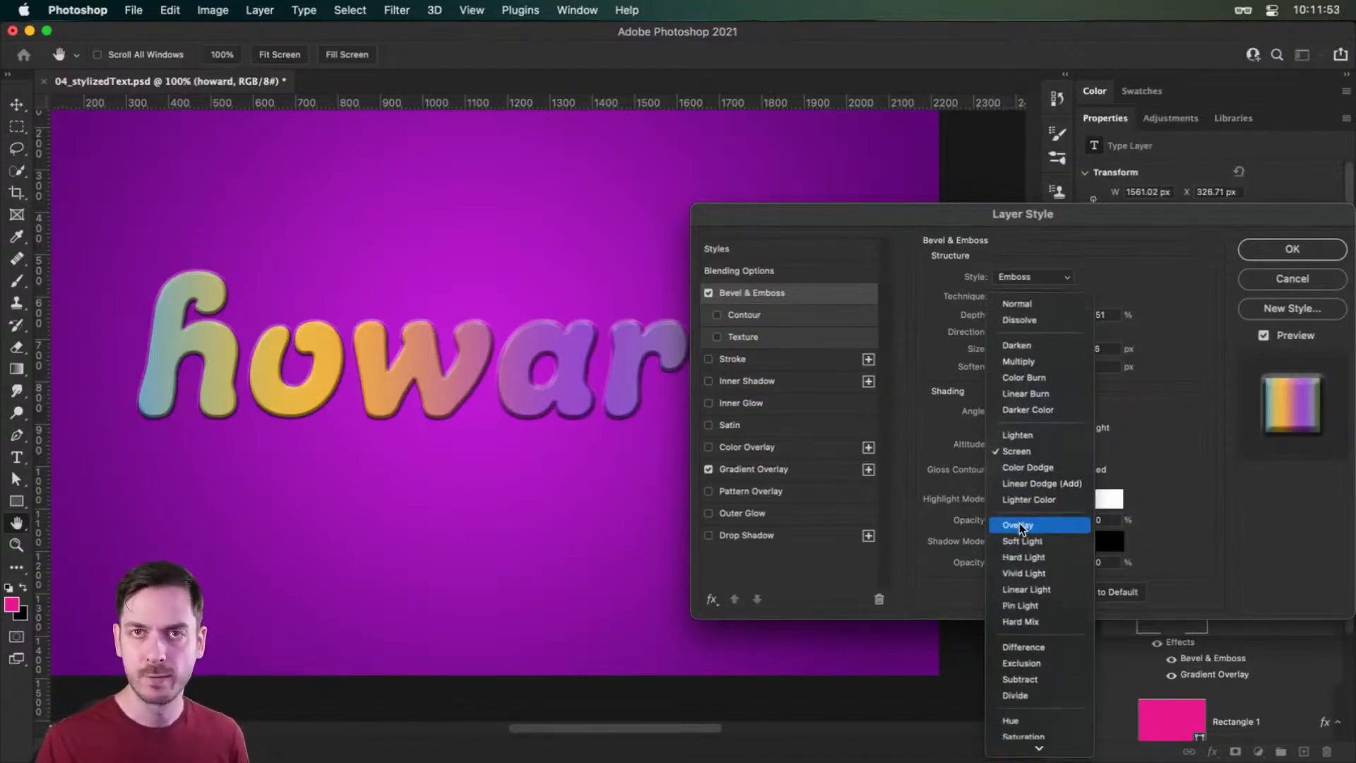
click(1019, 524)
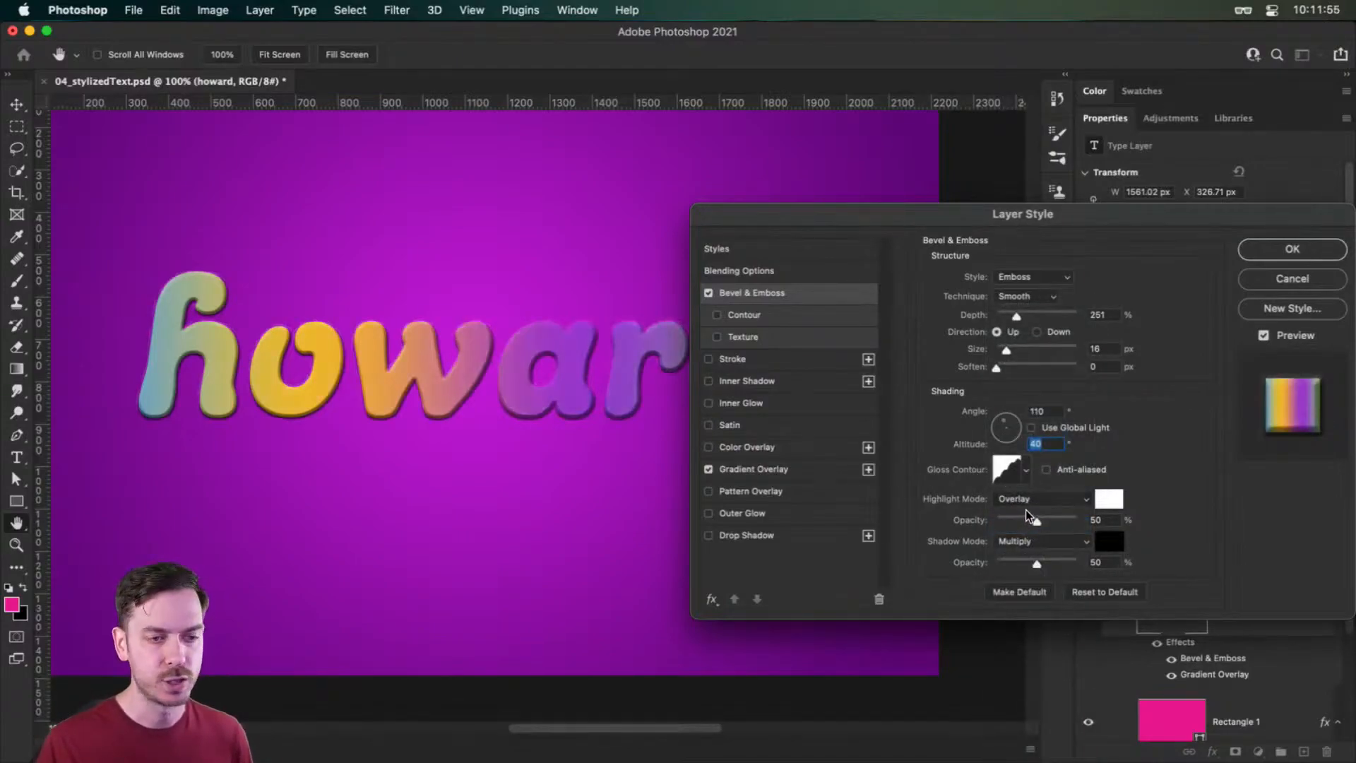
drag(1050, 519, 1049, 516)
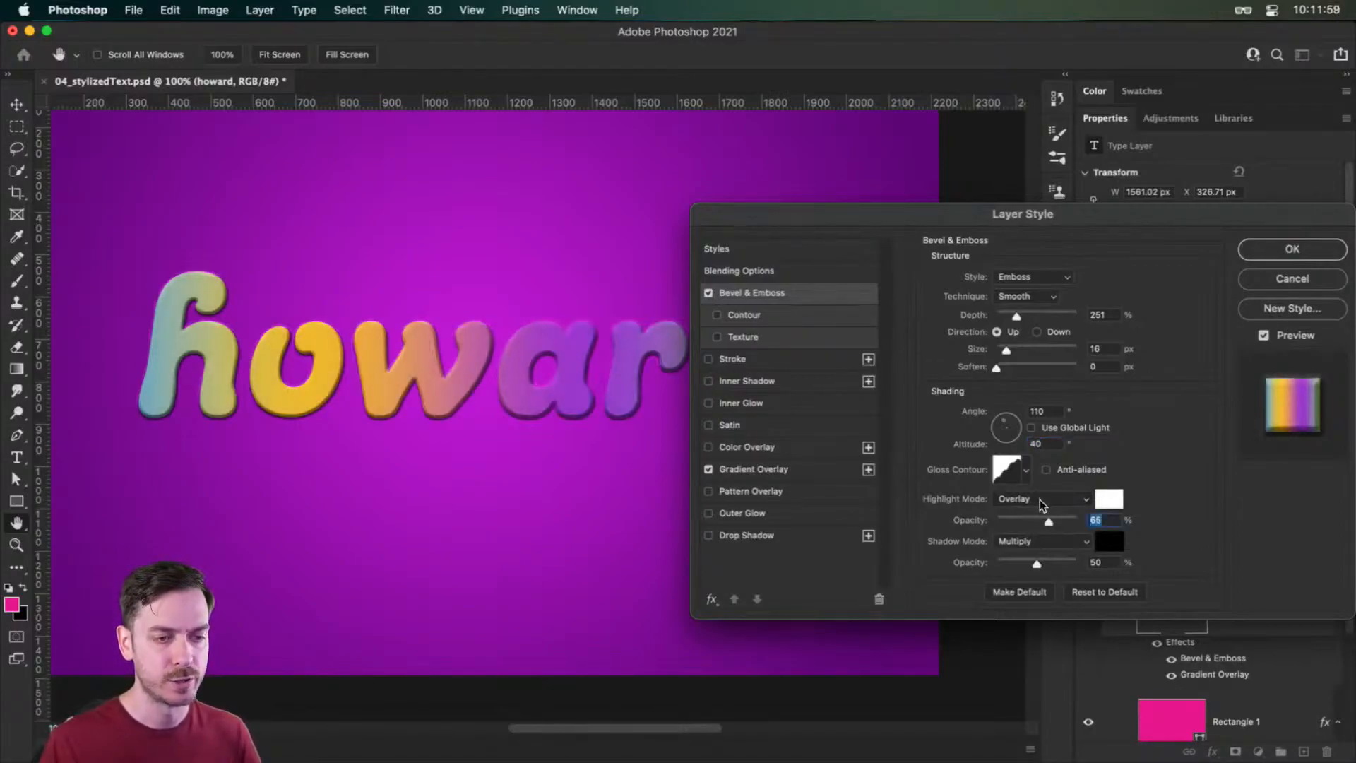
- Set the bevel's shadow mode to Overlay with 60% opacity
click(1038, 541)
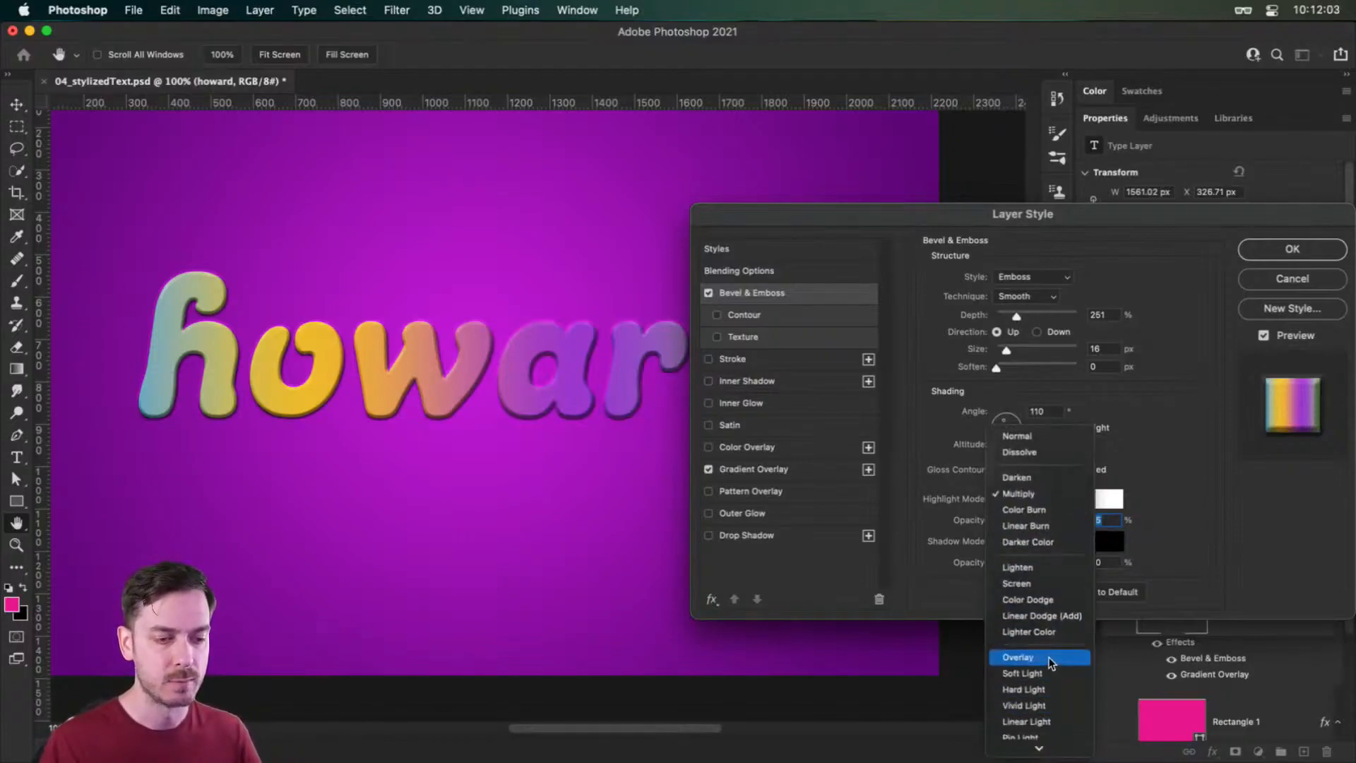
click(1050, 651)
drag(1036, 563, 1046, 564)
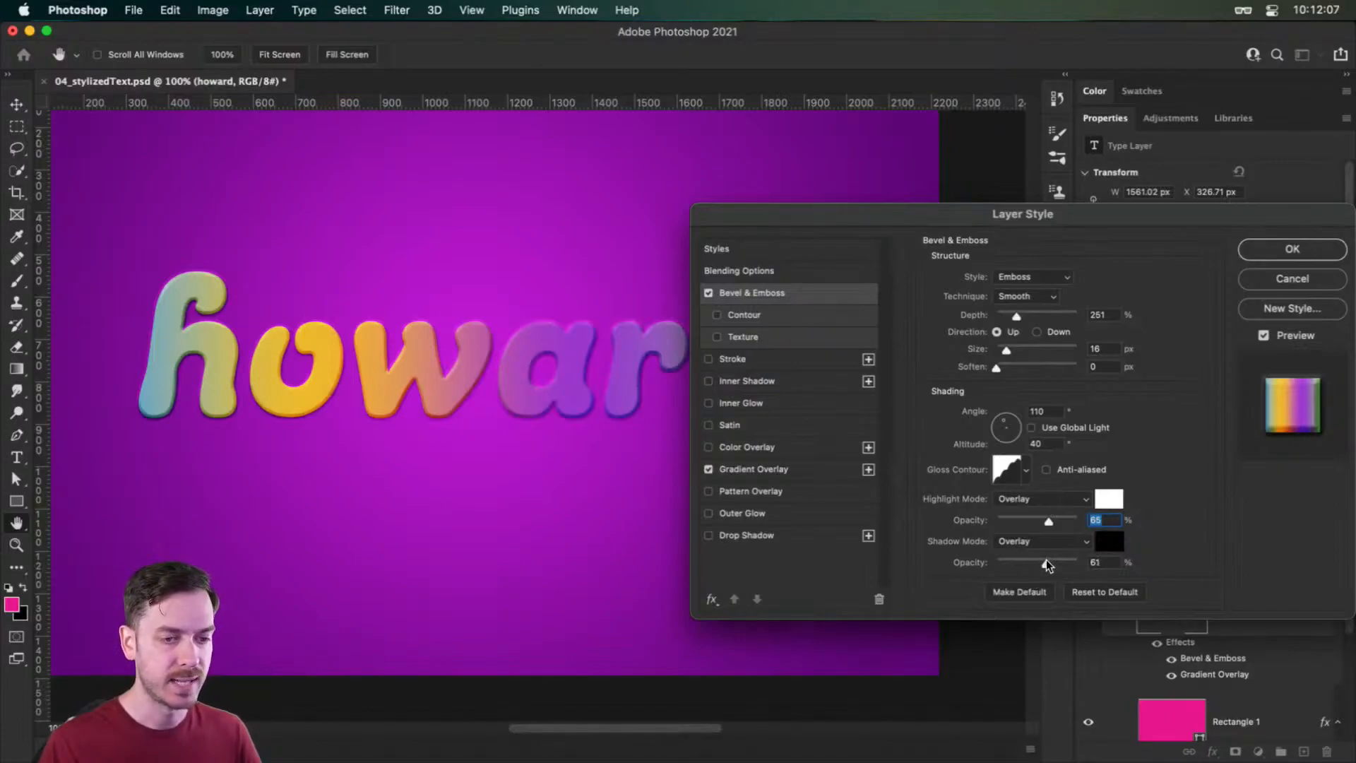
click(1046, 563)
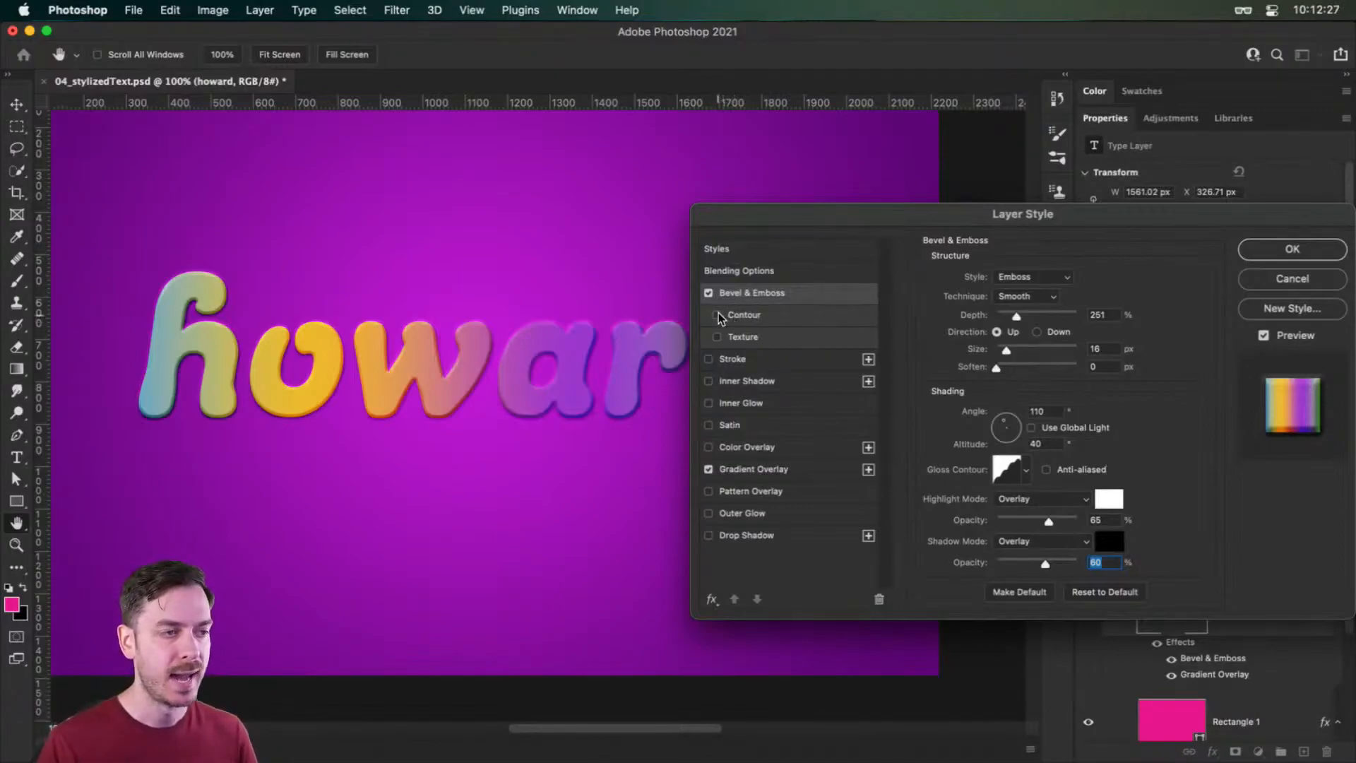
- Enable the bevel's Contour option and choose the double-ring contour preset with narrow twin peaks
click(740, 317)
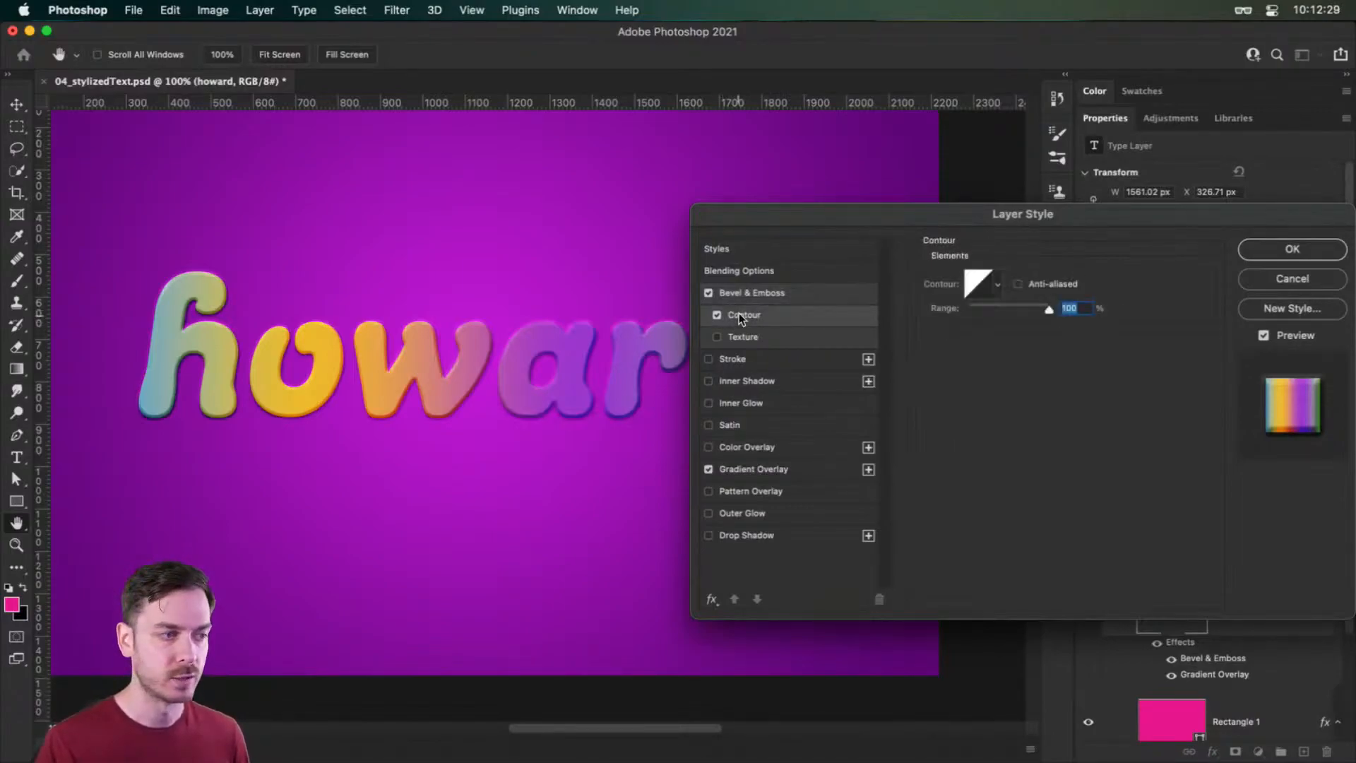
click(1000, 281)
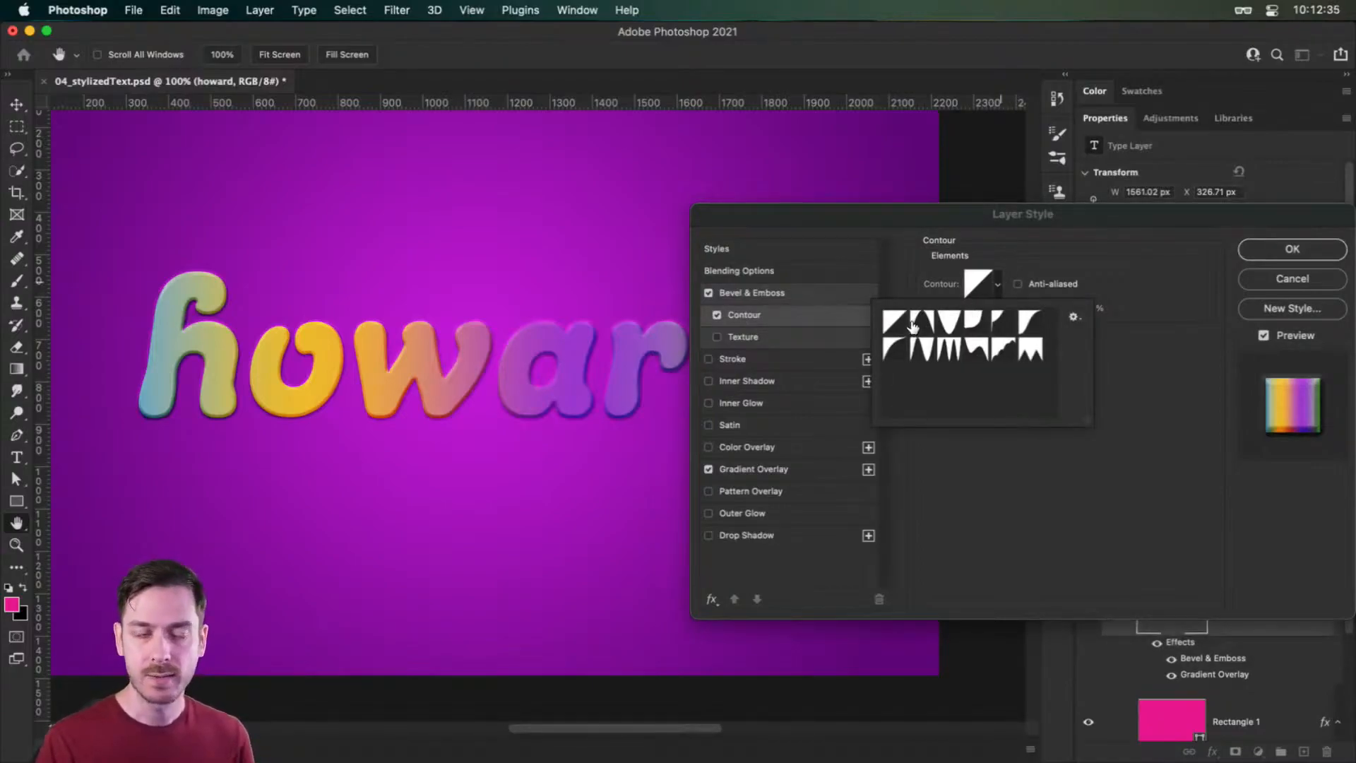
click(947, 322)
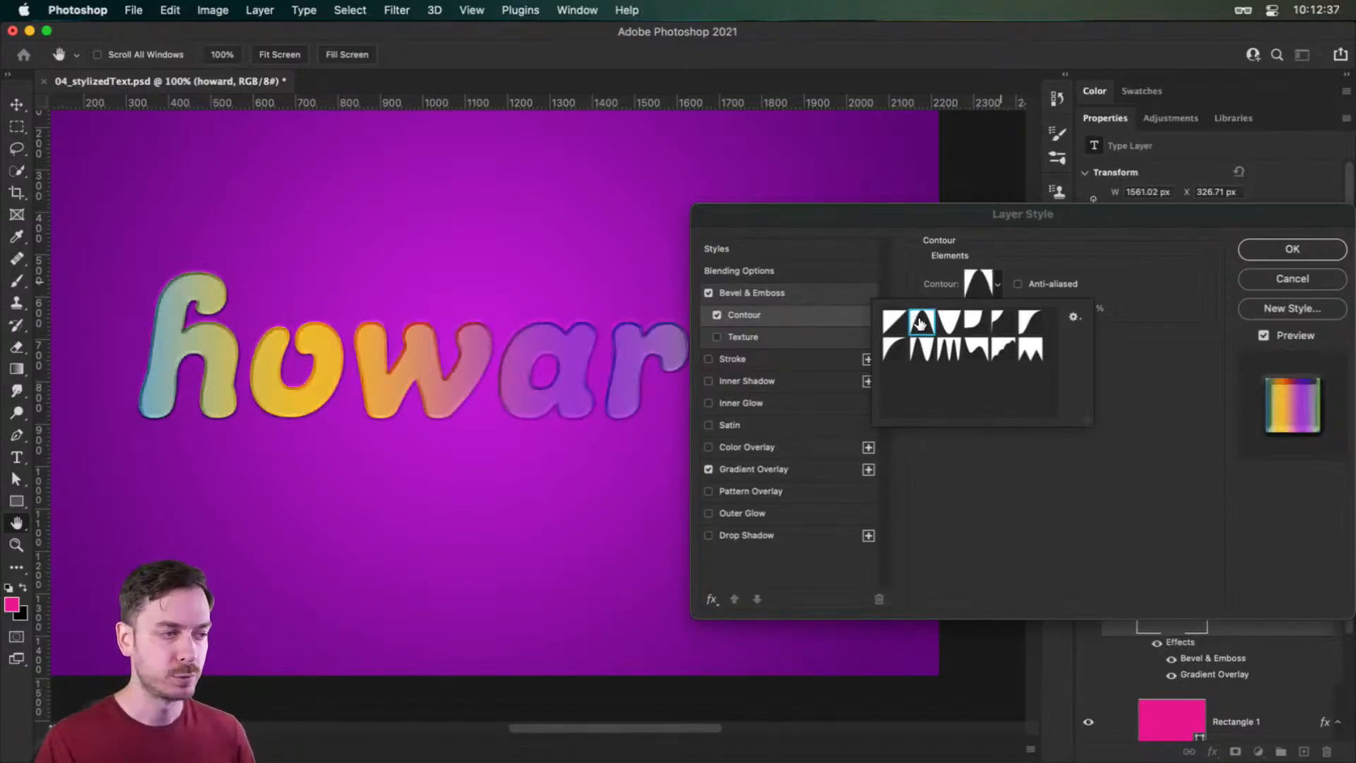
key(Right)
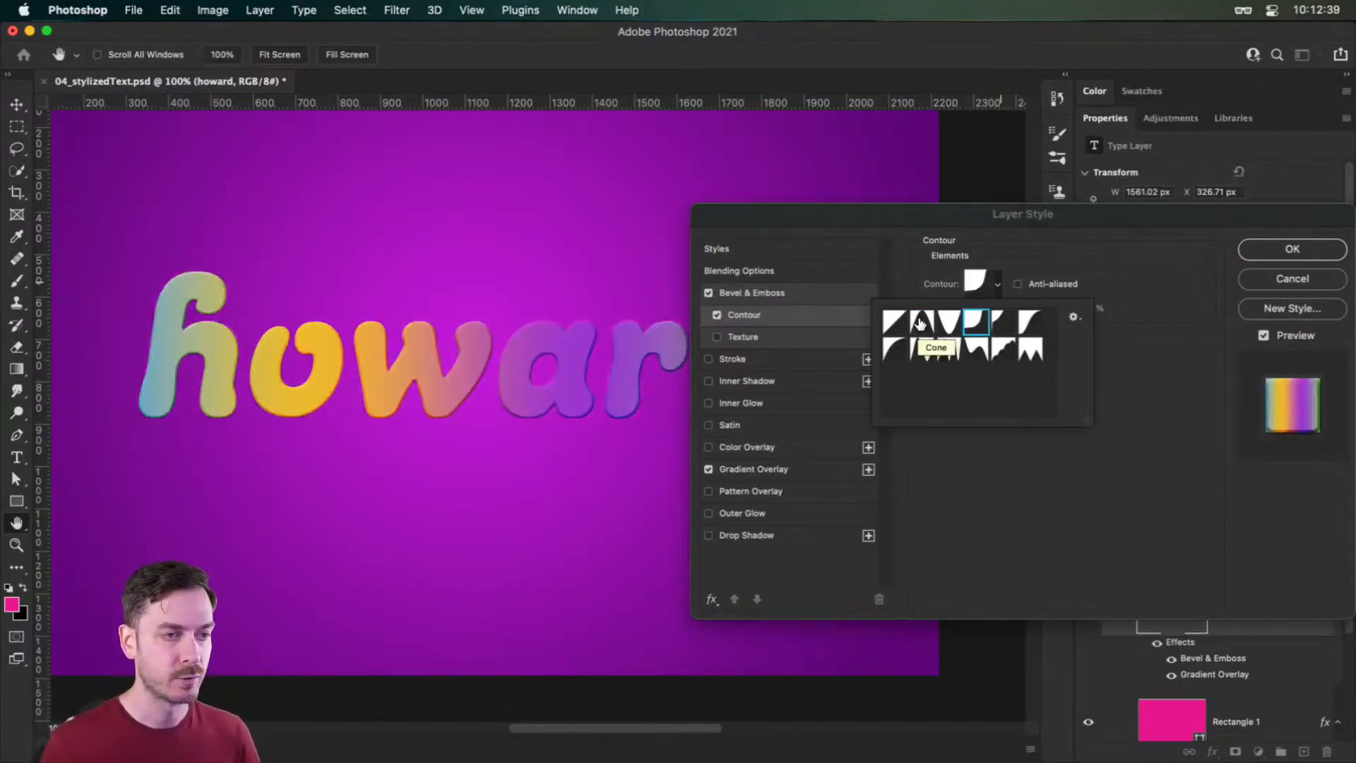
key(Right)
key(Right)
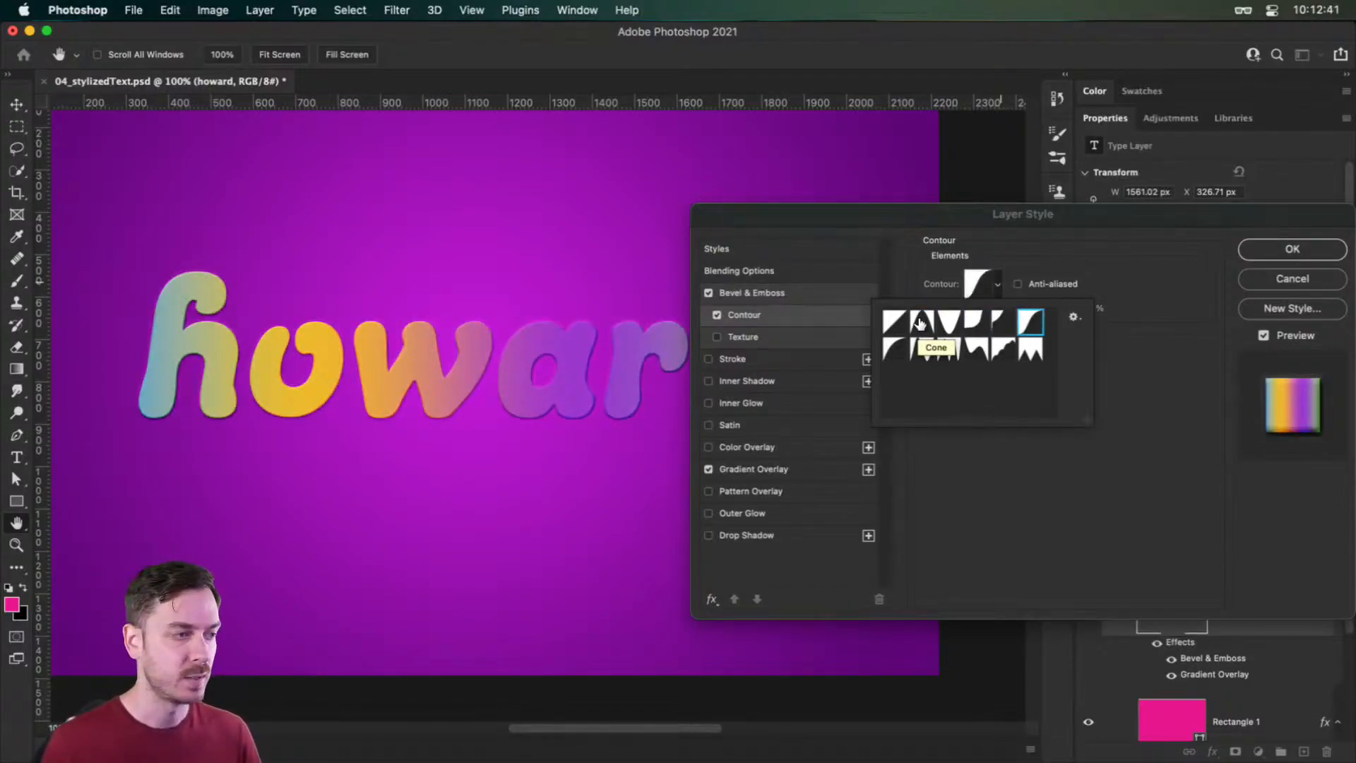
key(Right)
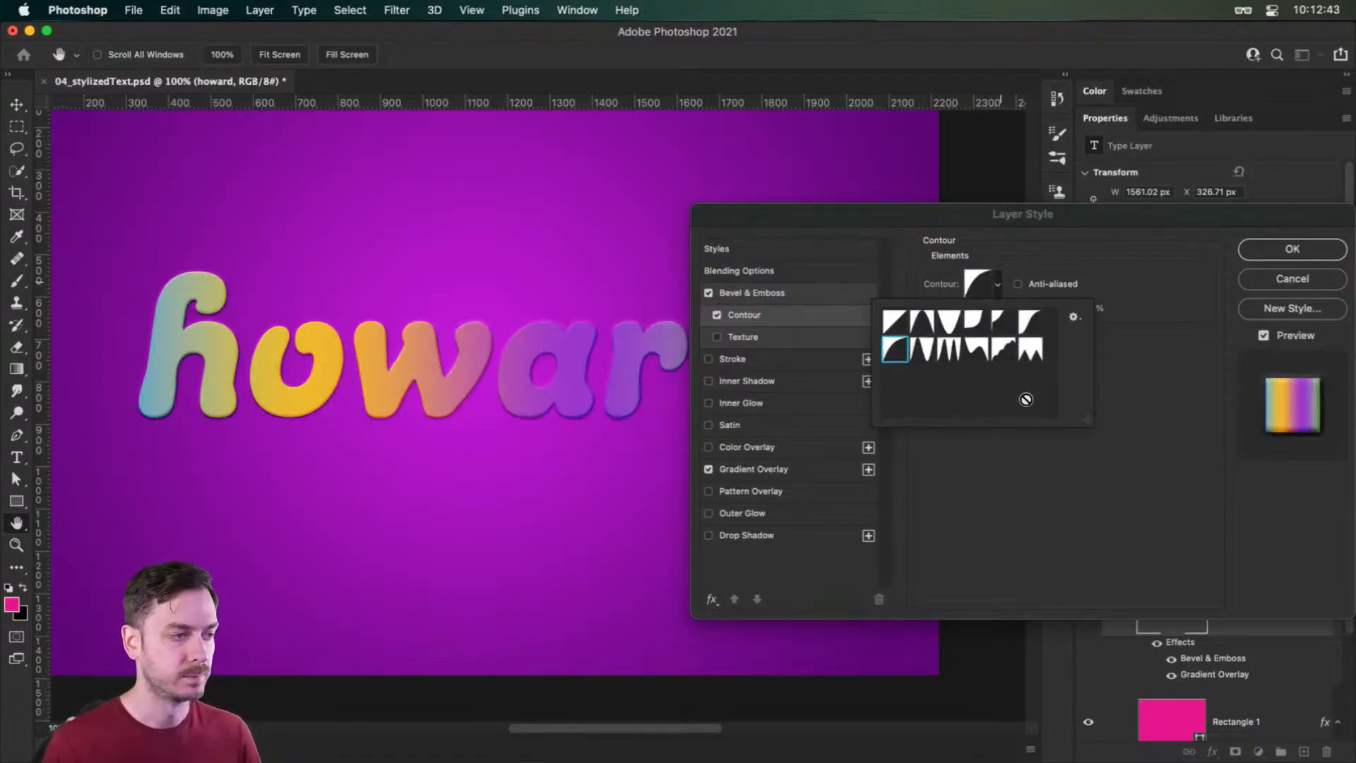
key(Right)
key(Right)
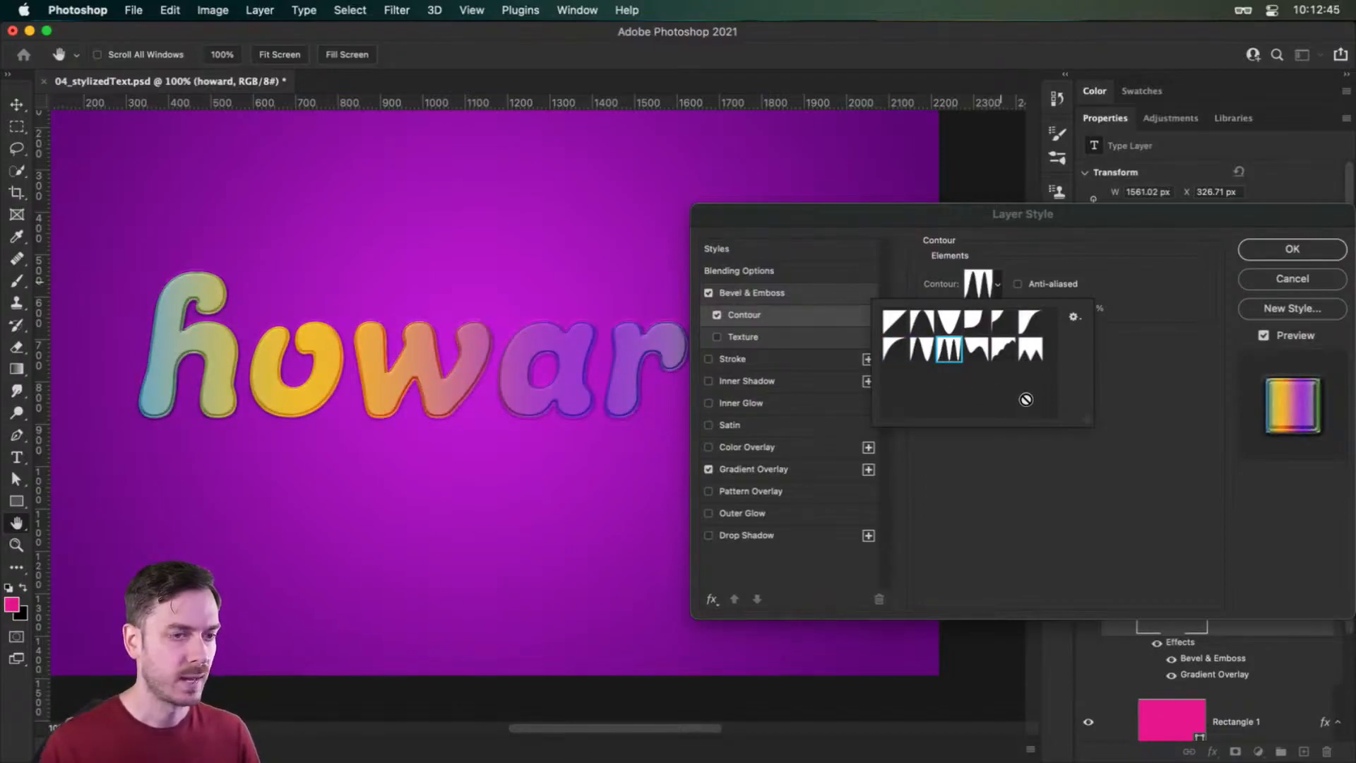
key(Return)
- Turn on anti-aliasing for the bevel's Contour option and inspect the letter edges up close
scroll(563, 440, up, 5)
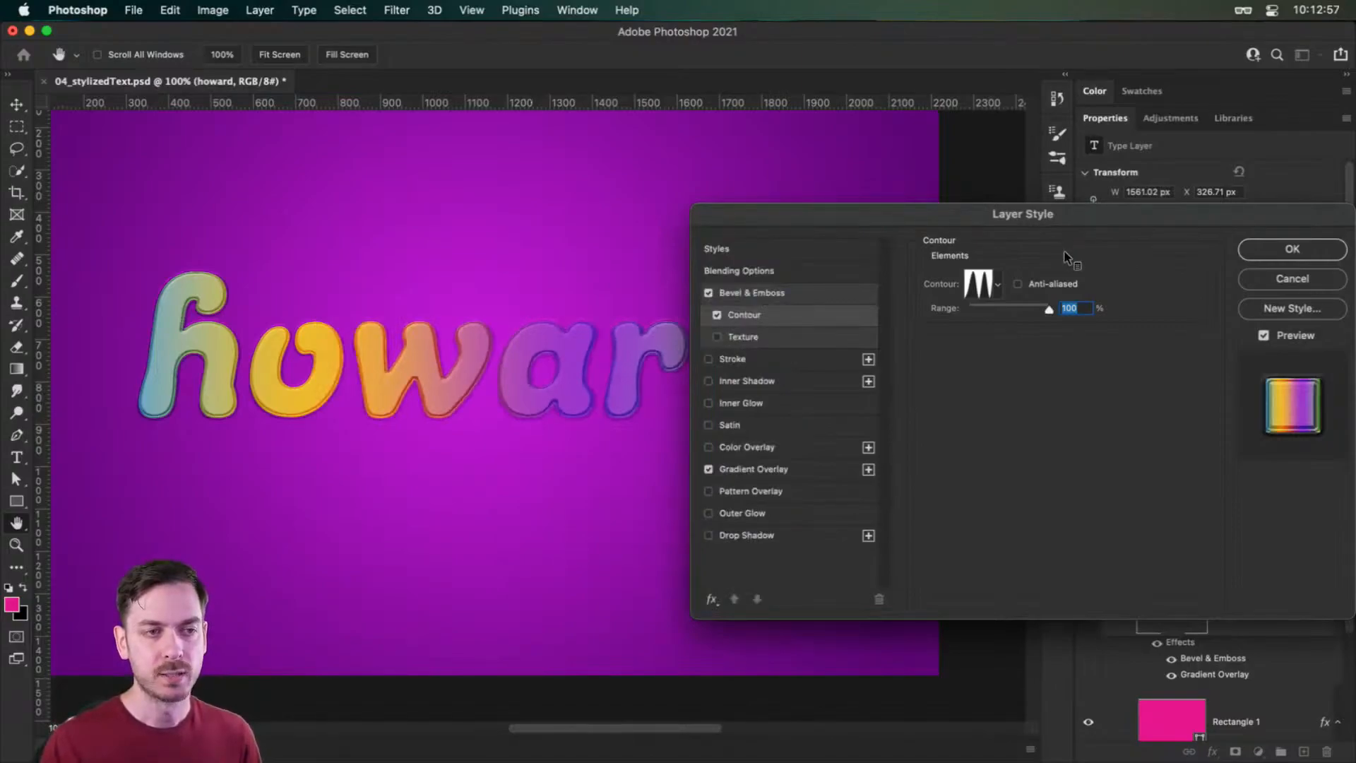
key(alt+super+8)
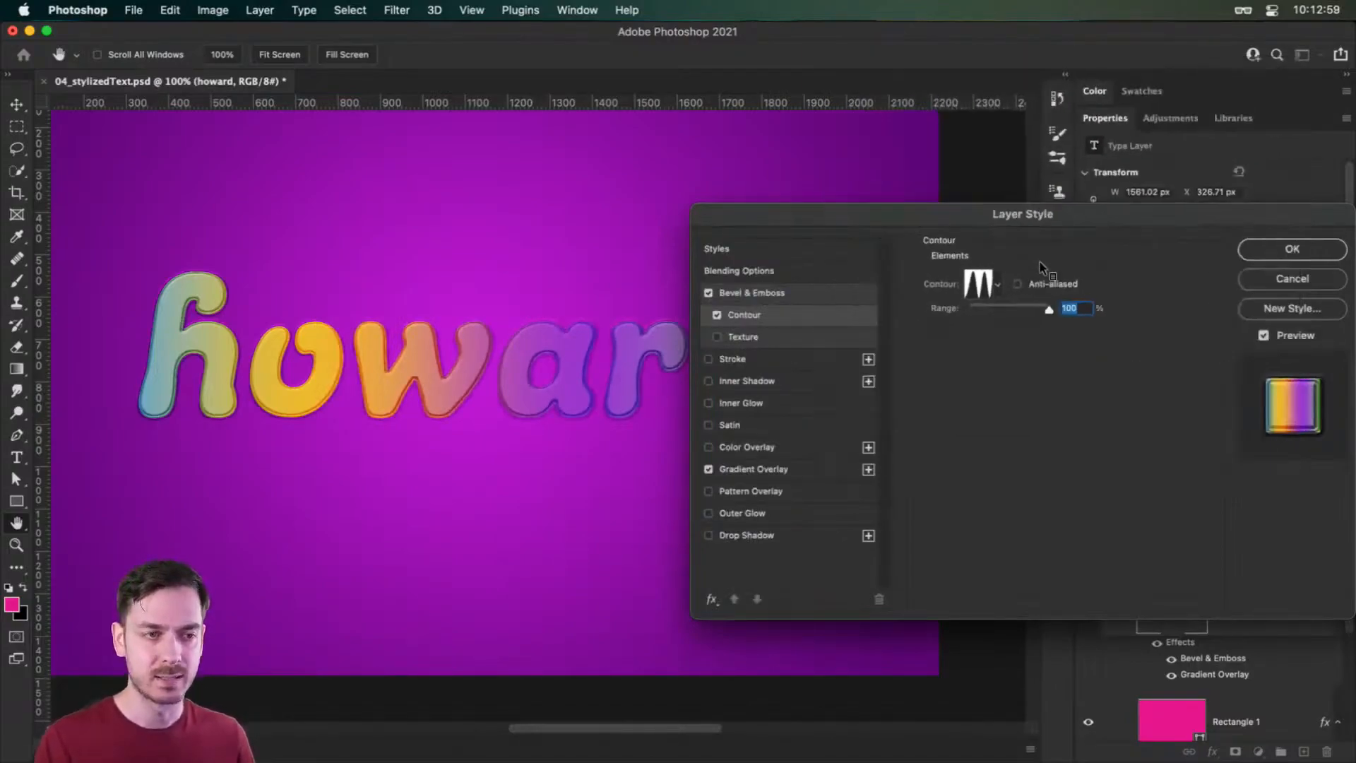
click(1045, 283)
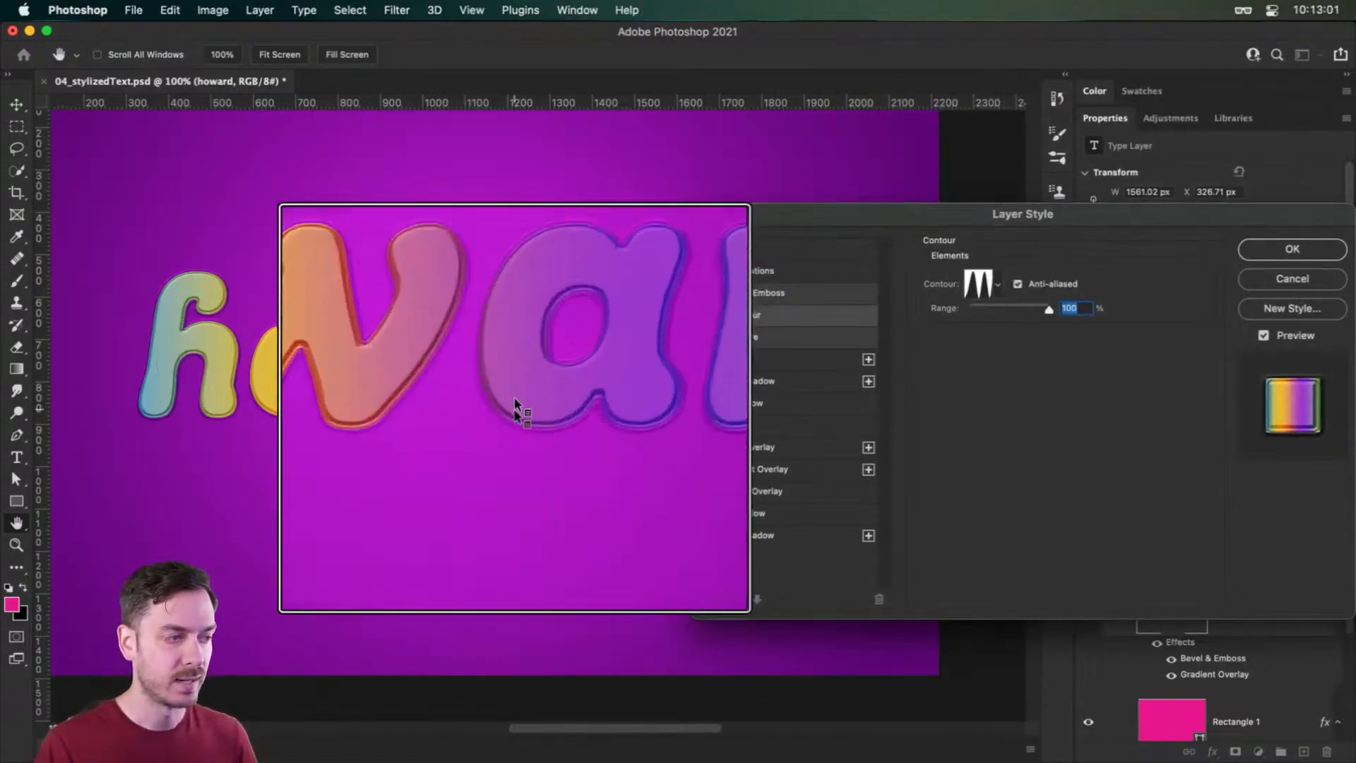
key(alt+super+8)
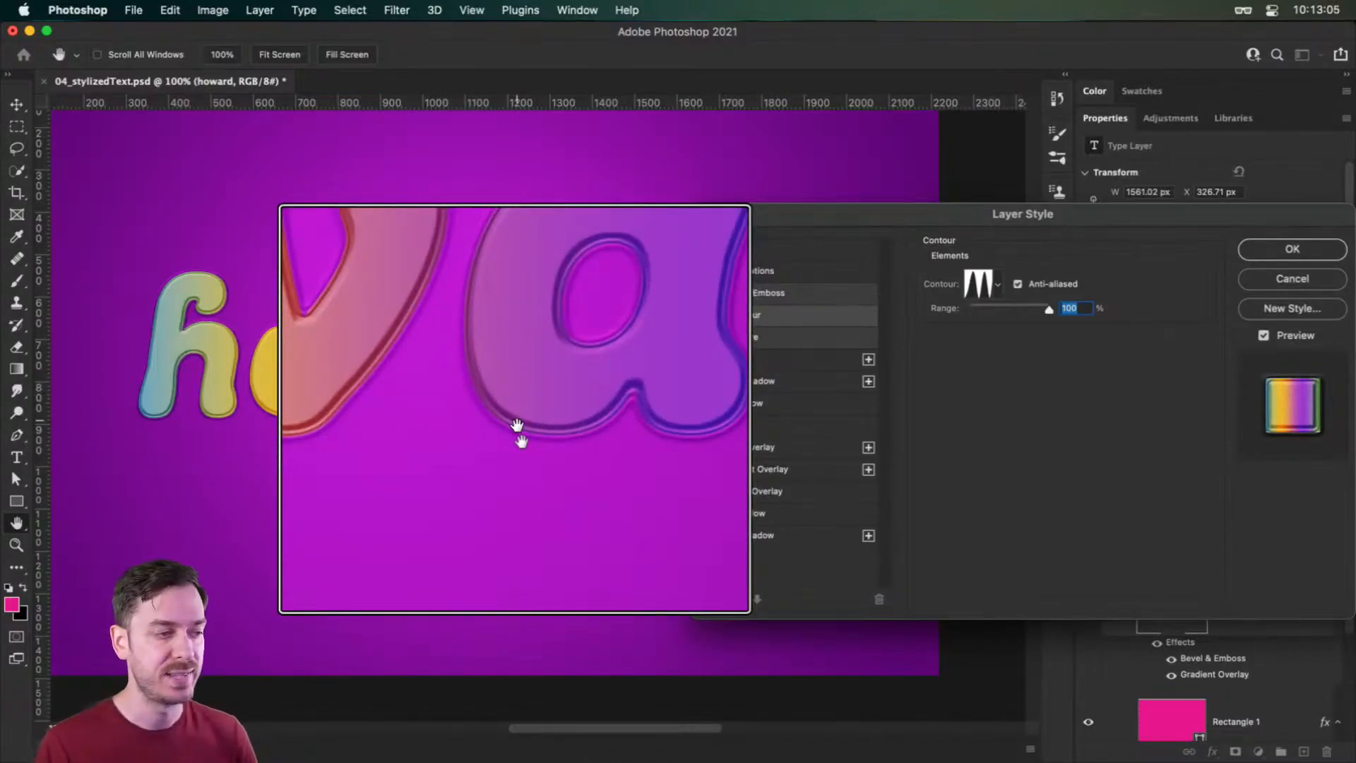
key(alt+super+8)
- Return to the main Bevel & Emboss settings and turn on anti-aliasing for the gloss contour
click(774, 293)
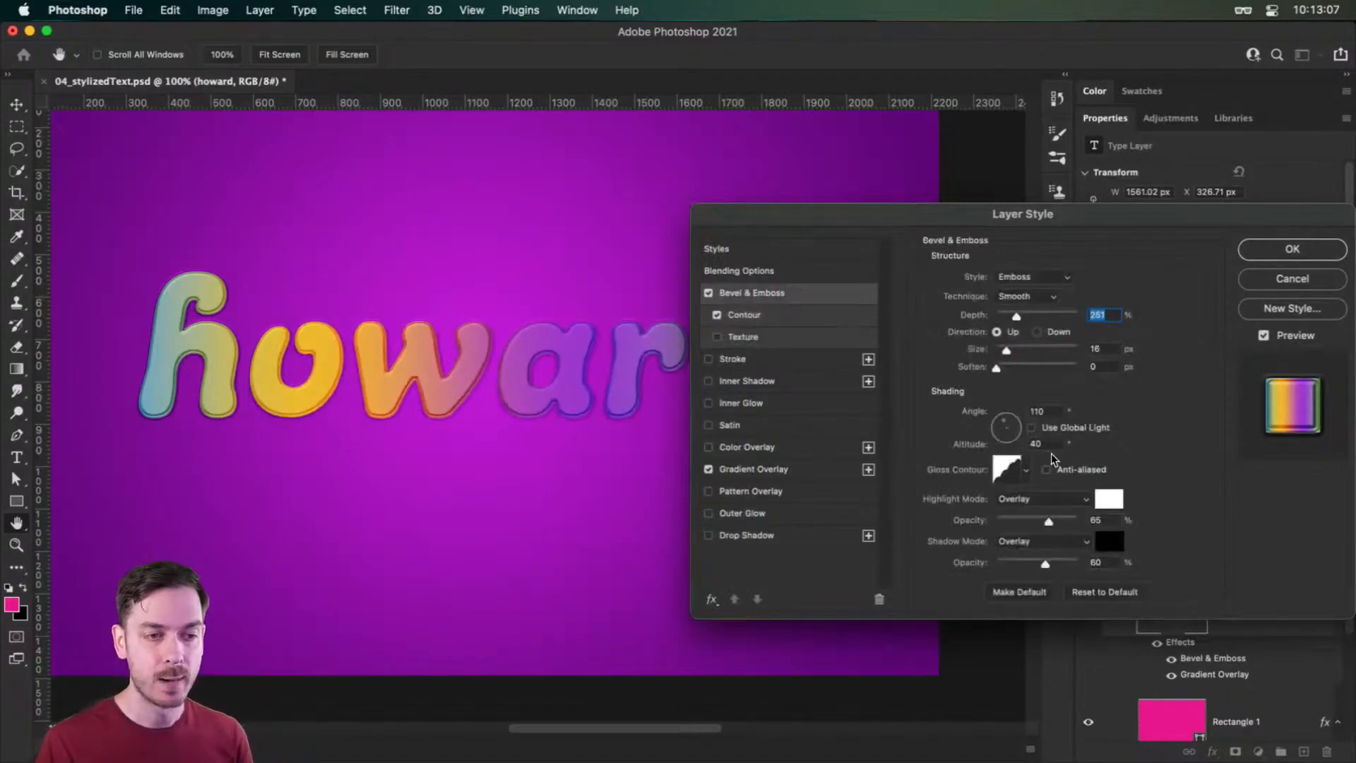
key(alt+super+8)
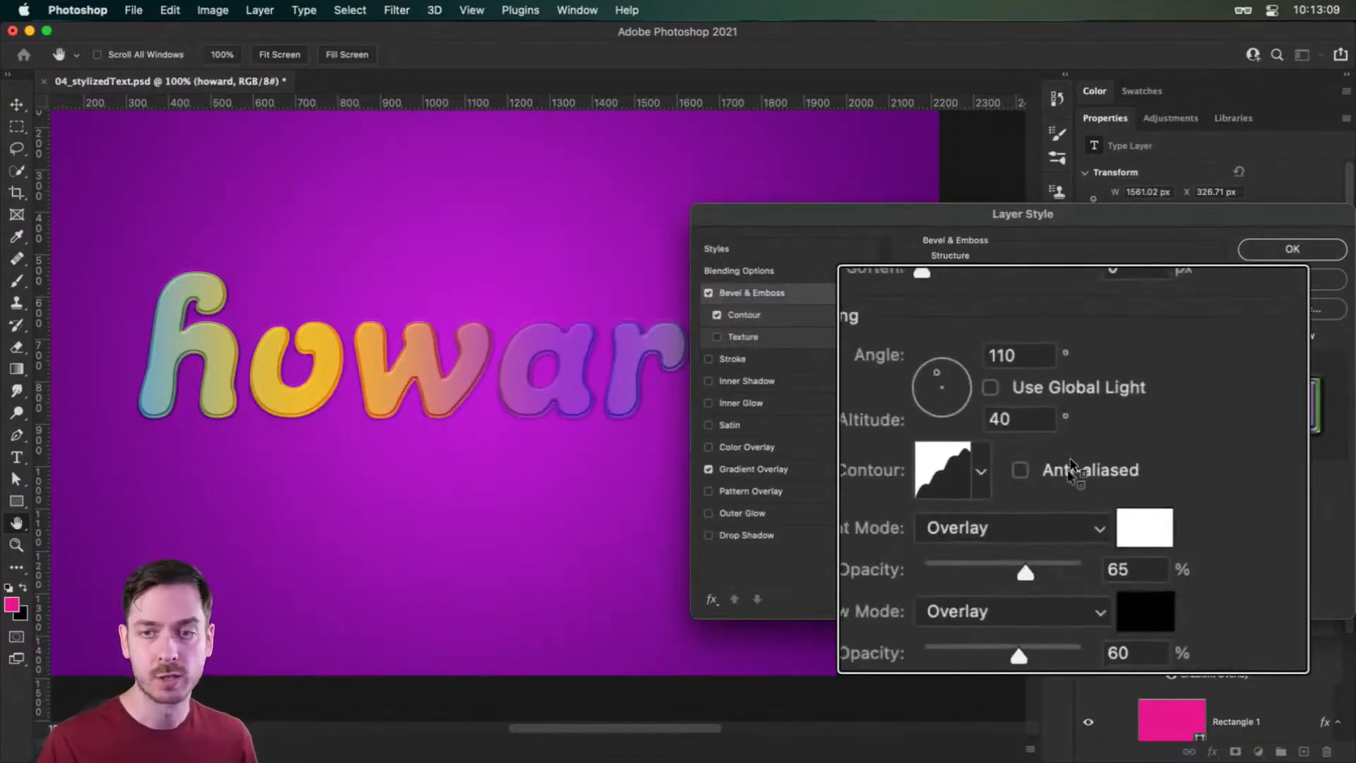
key(alt+super+8)
click(1072, 473)
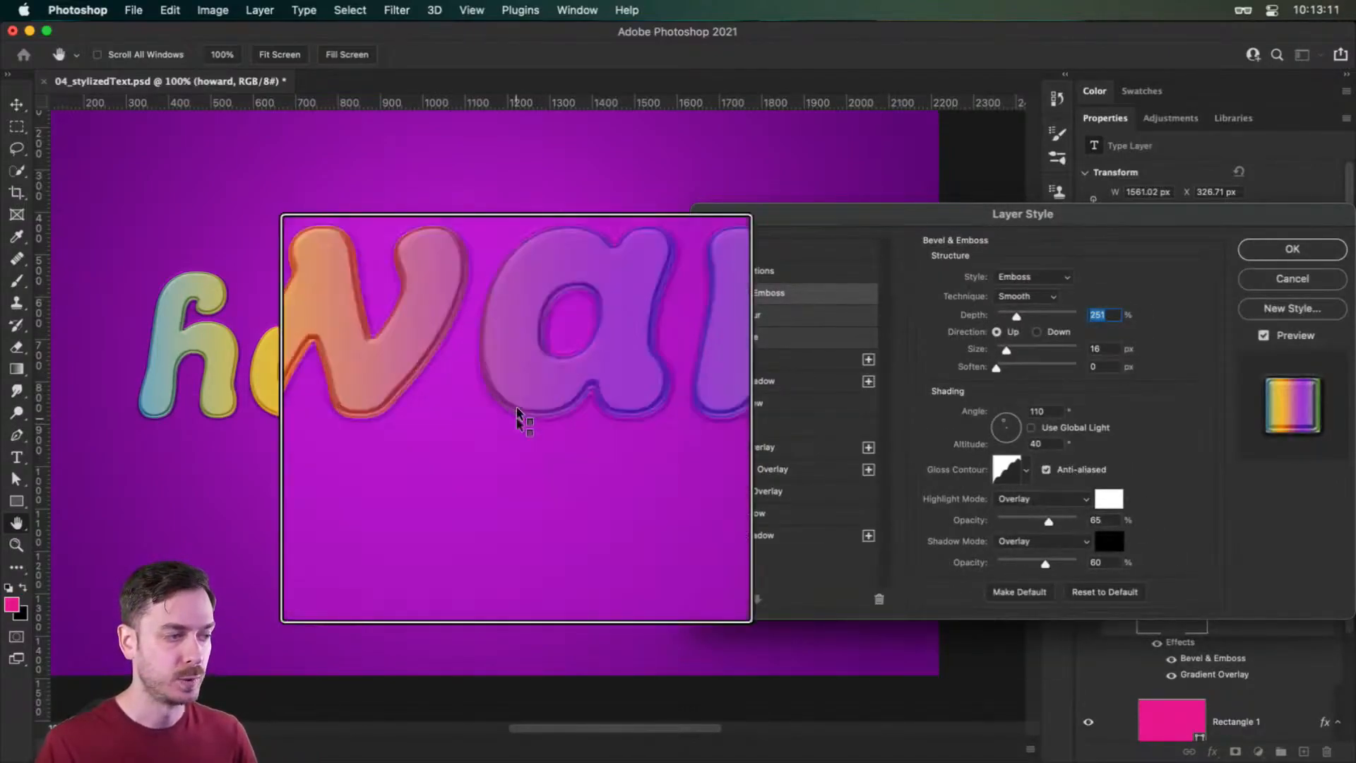
key(alt+super+8)
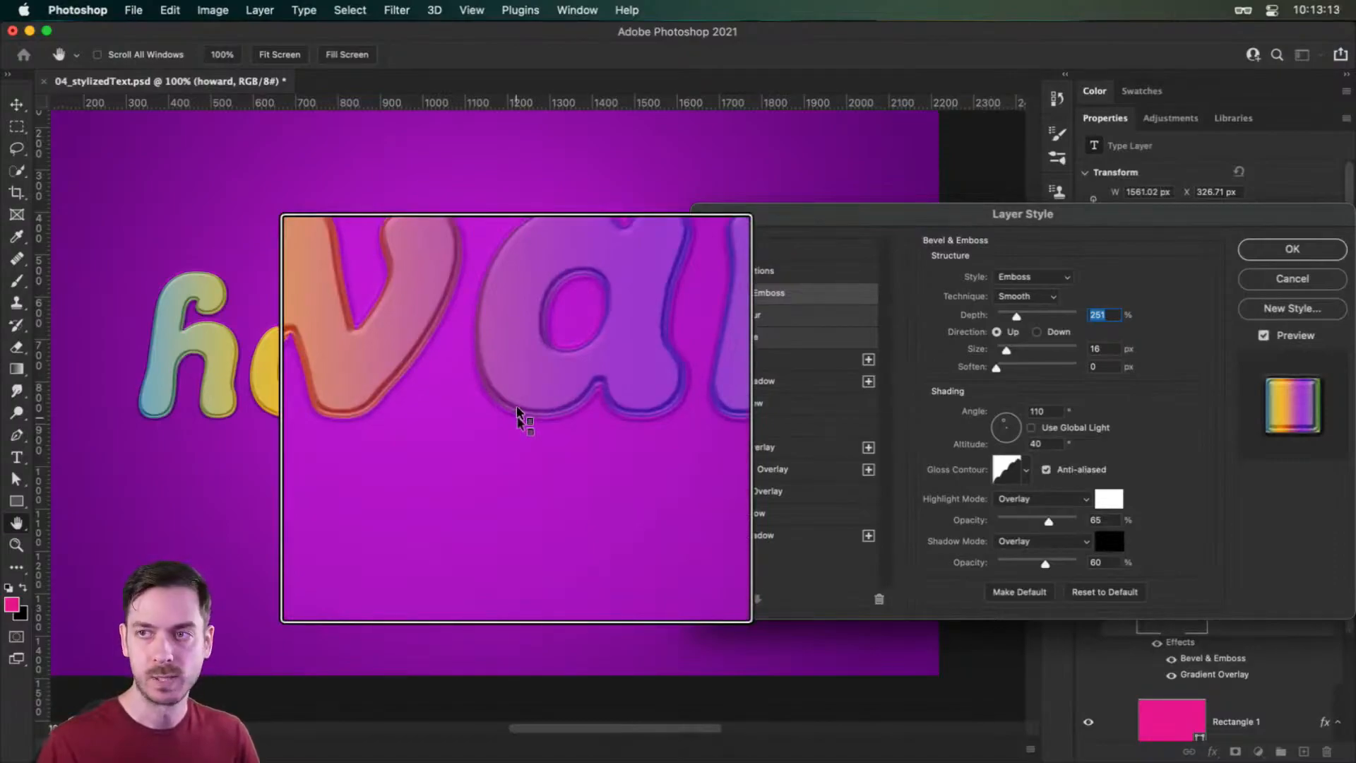
key(alt+super+8)
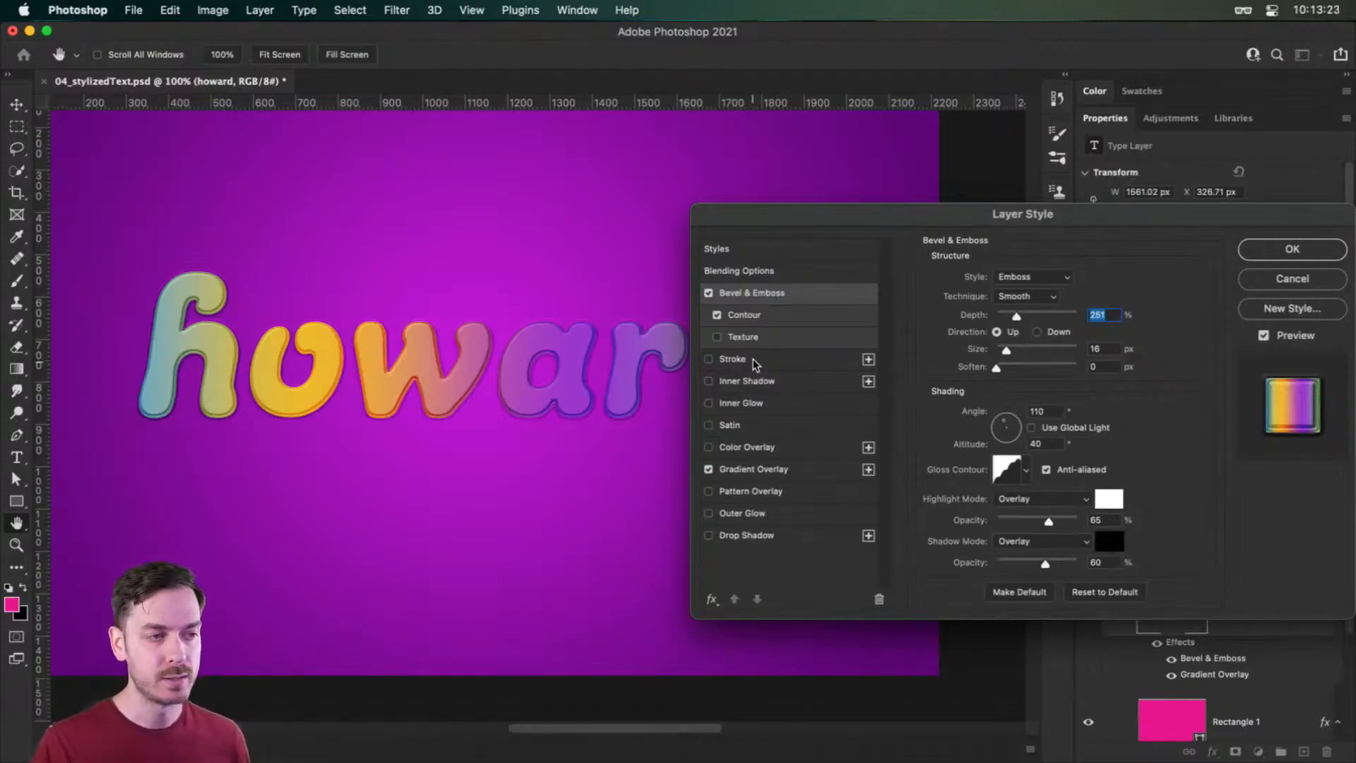
- Add a stroke to the lettering with a size of 10 px and the Overlay blend mode
click(734, 360)
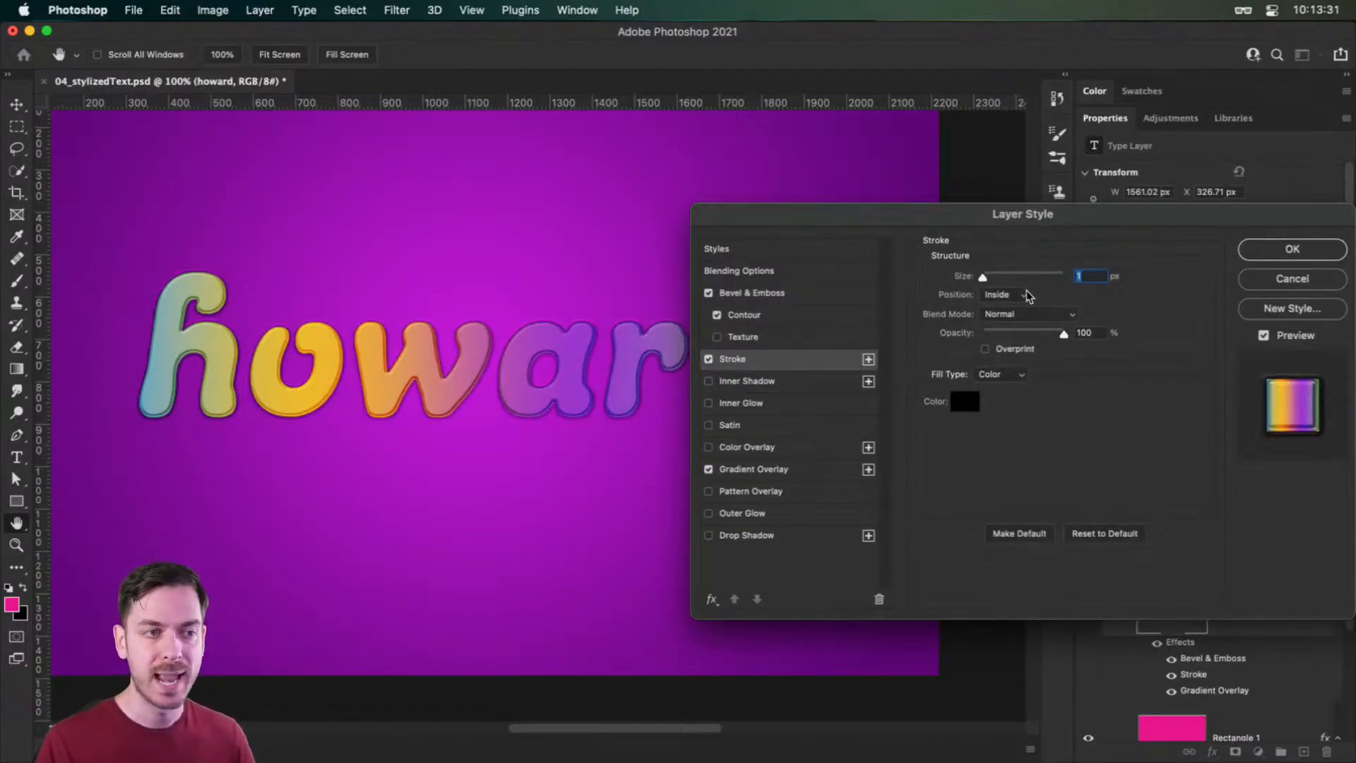
text(10)
key(Tab)
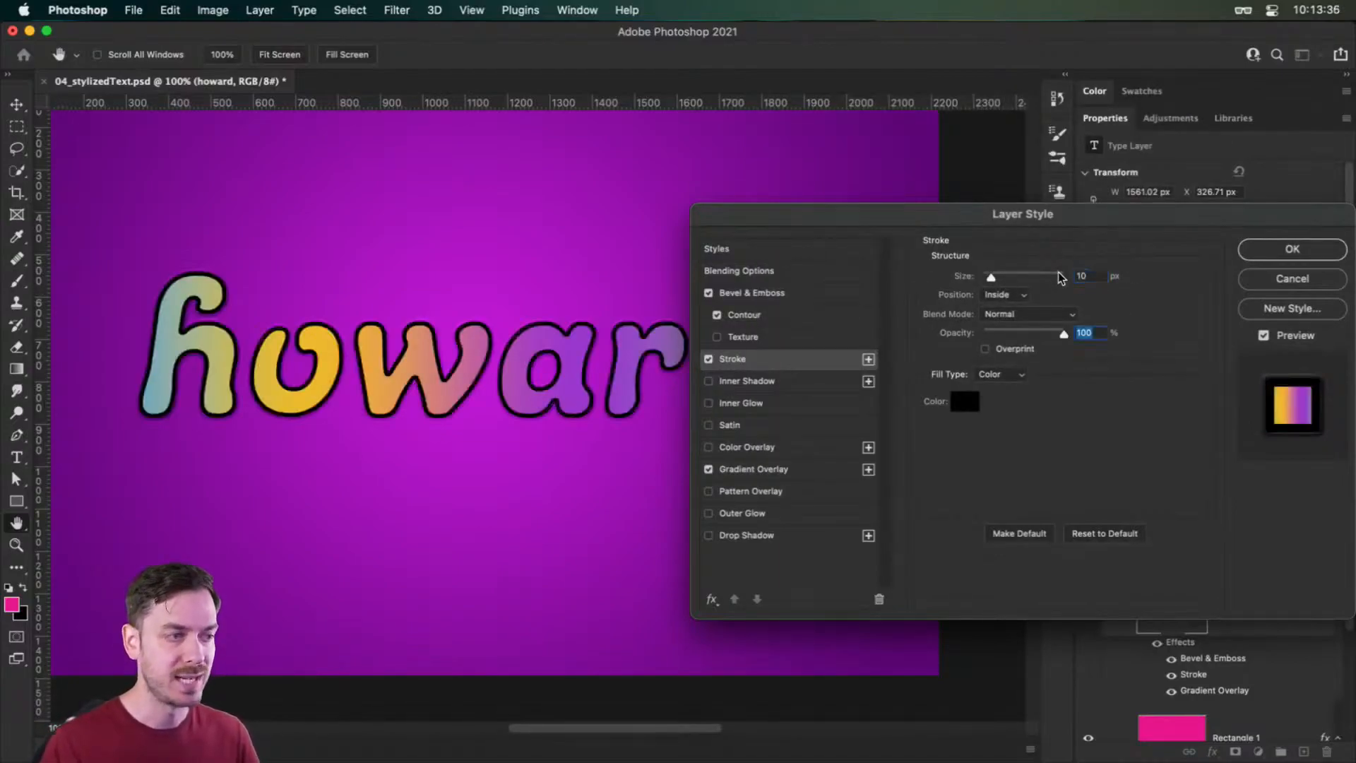
click(1011, 316)
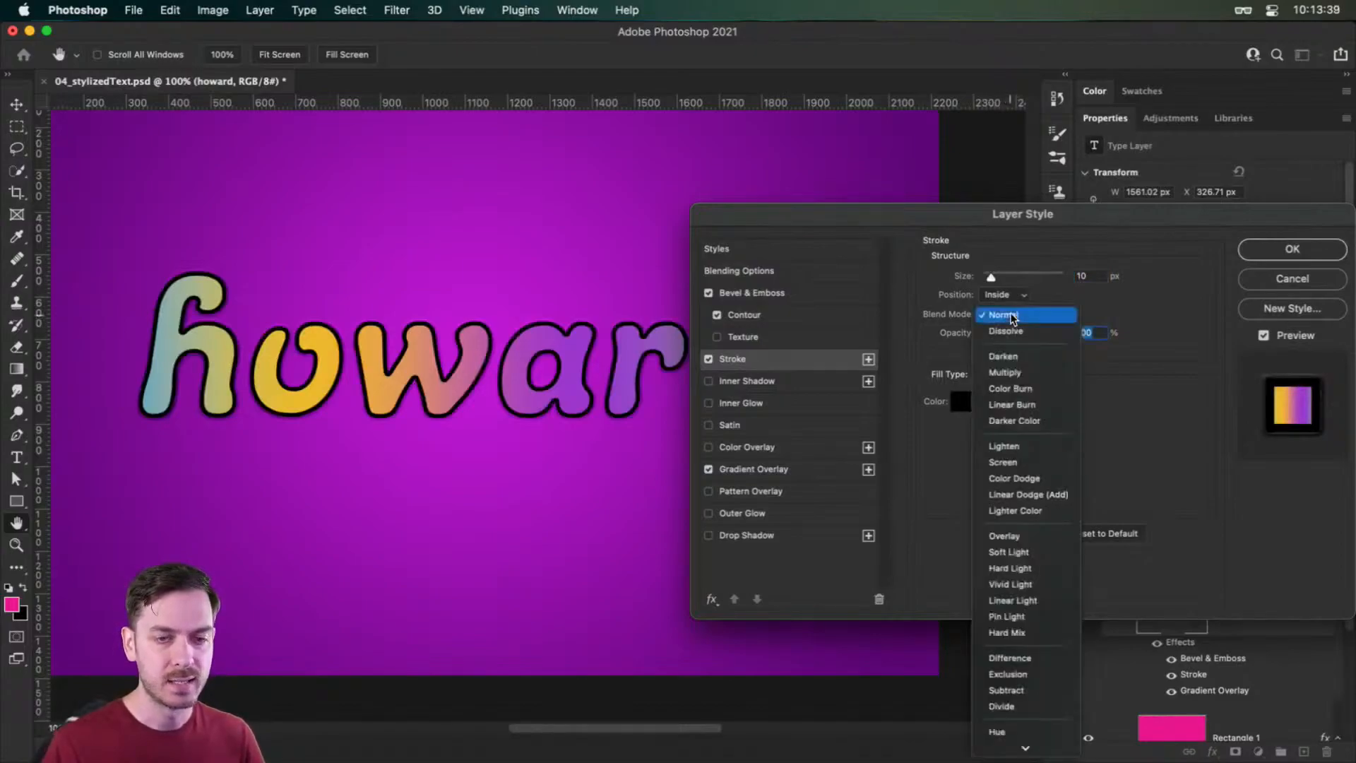
click(1030, 538)
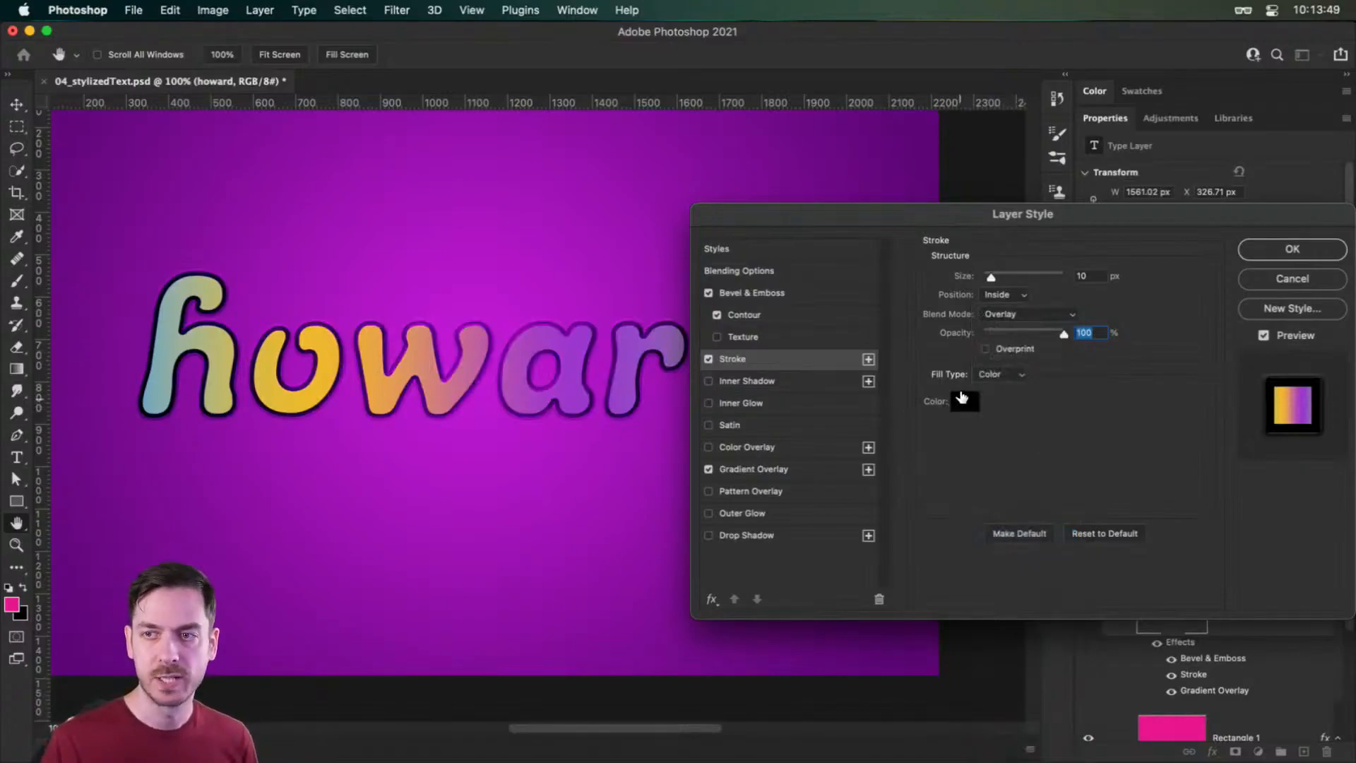
- Change the stroke's fill type to Gradient and set the gradient's starting color stop to white
click(985, 376)
click(993, 389)
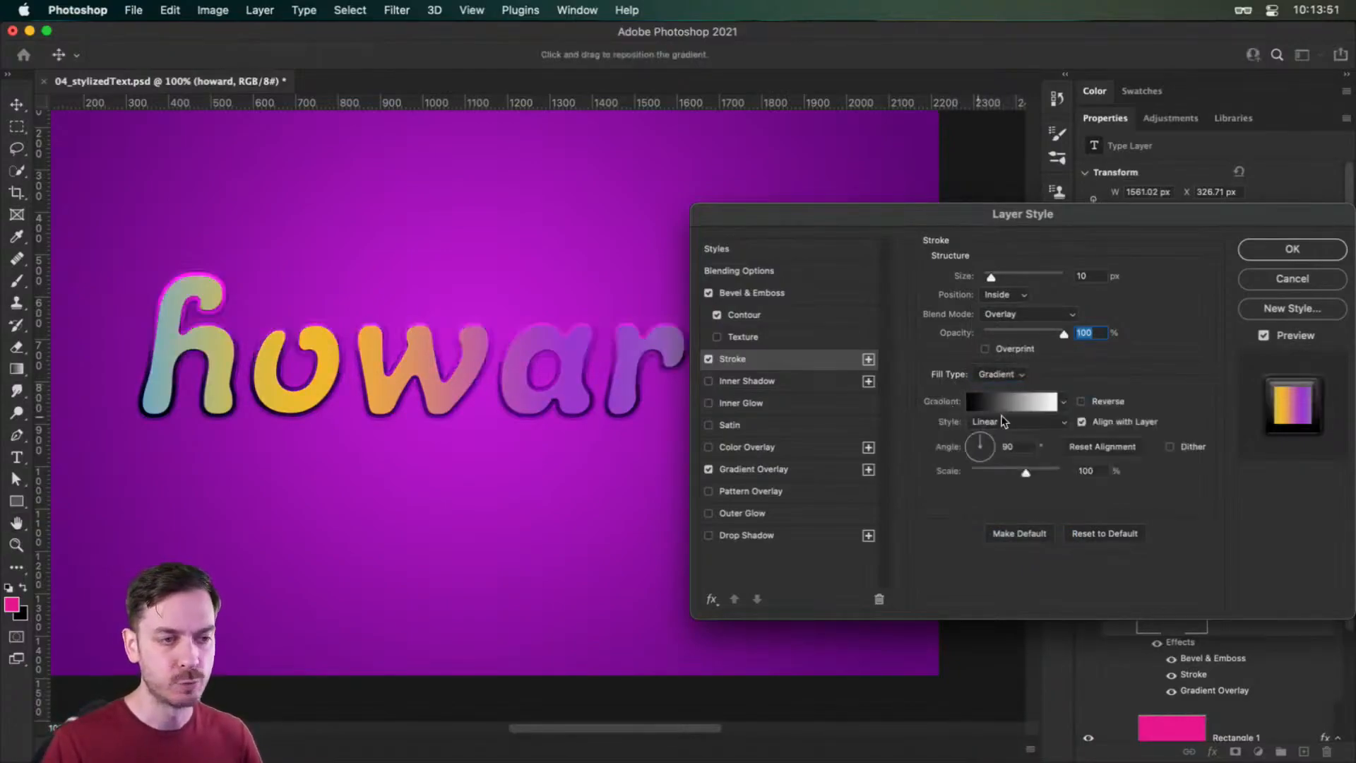
click(1007, 402)
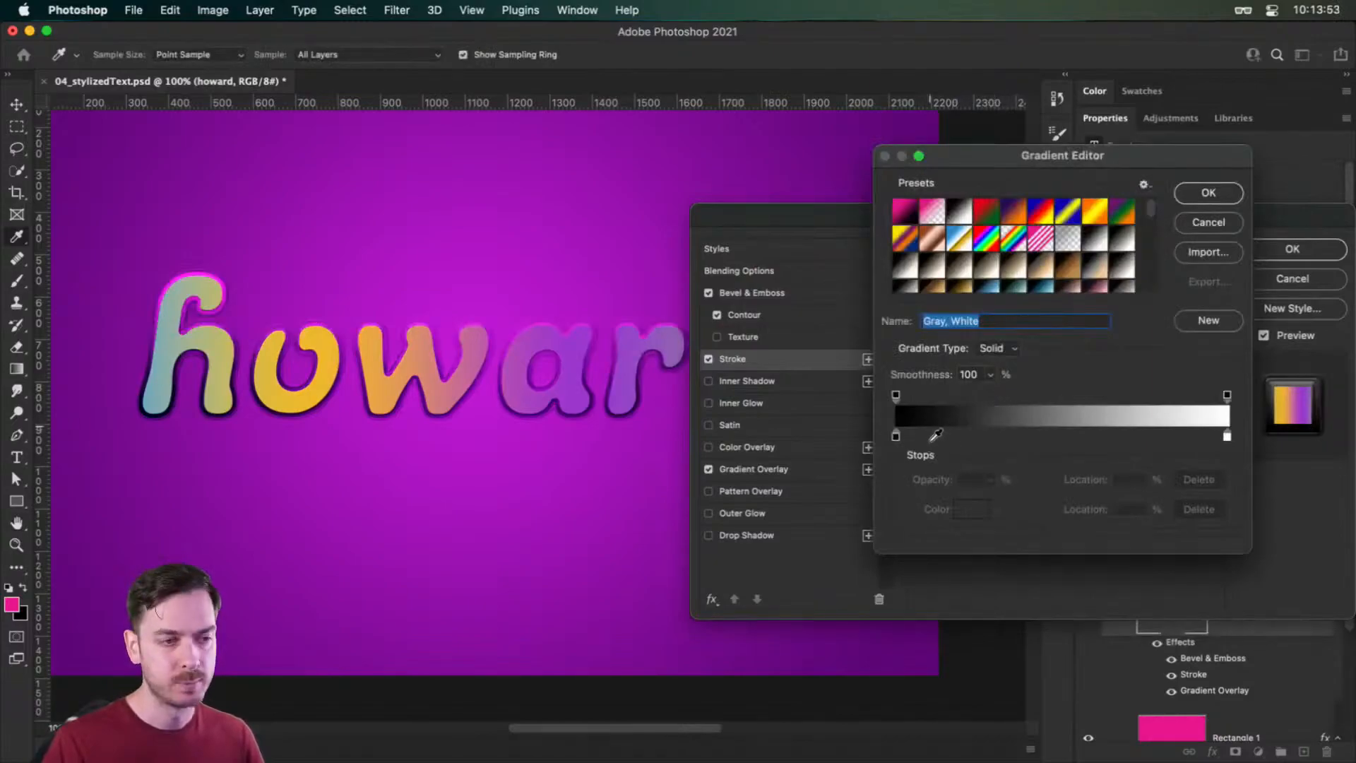
click(895, 436)
double_click(895, 436)
click(911, 299)
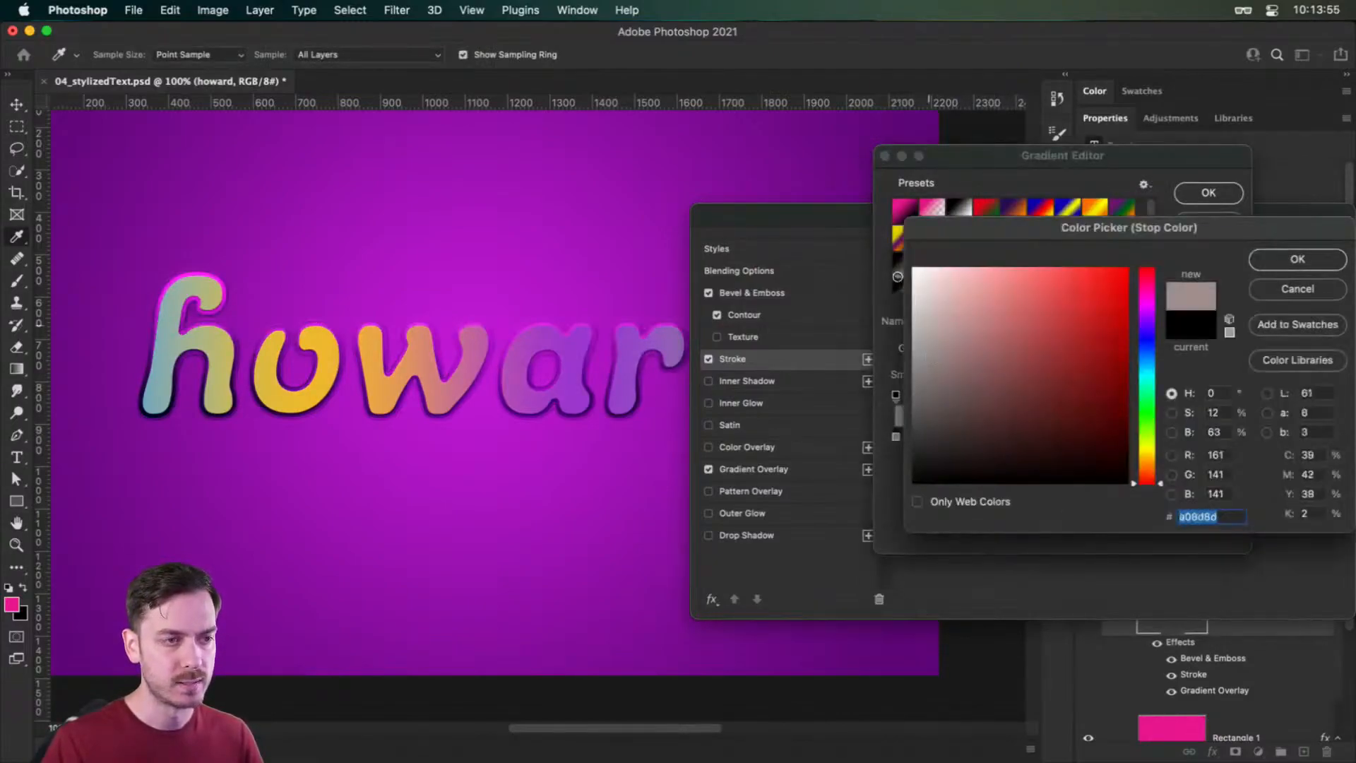
drag(911, 300, 912, 269)
click(1297, 259)
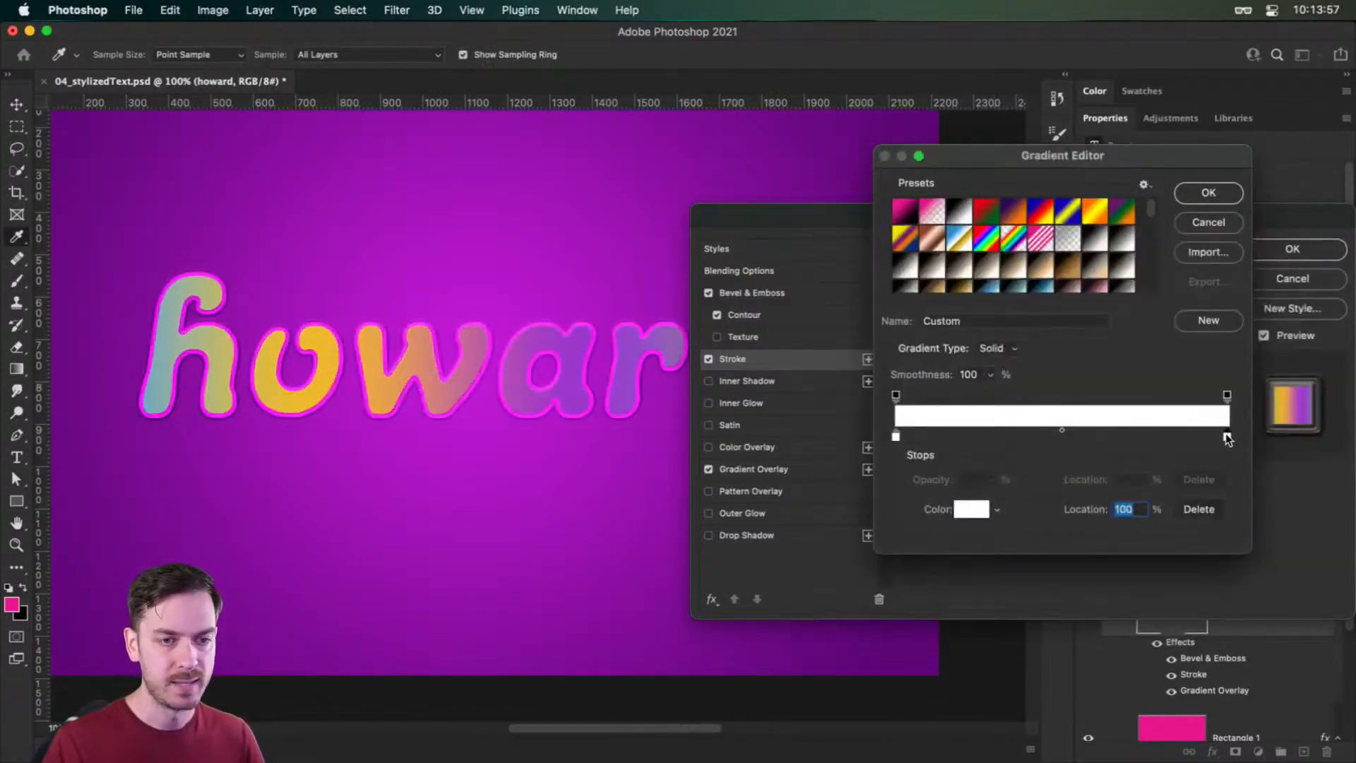
- Set the stroke gradient's end color stop to dark gray and accept the edited gradient
double_click(1227, 437)
mouse_move(956, 375)
mouse_down()
mouse_move(911, 432)
mouse_move(947, 433)
mouse_move(914, 434)
mouse_up()
click(1296, 260)
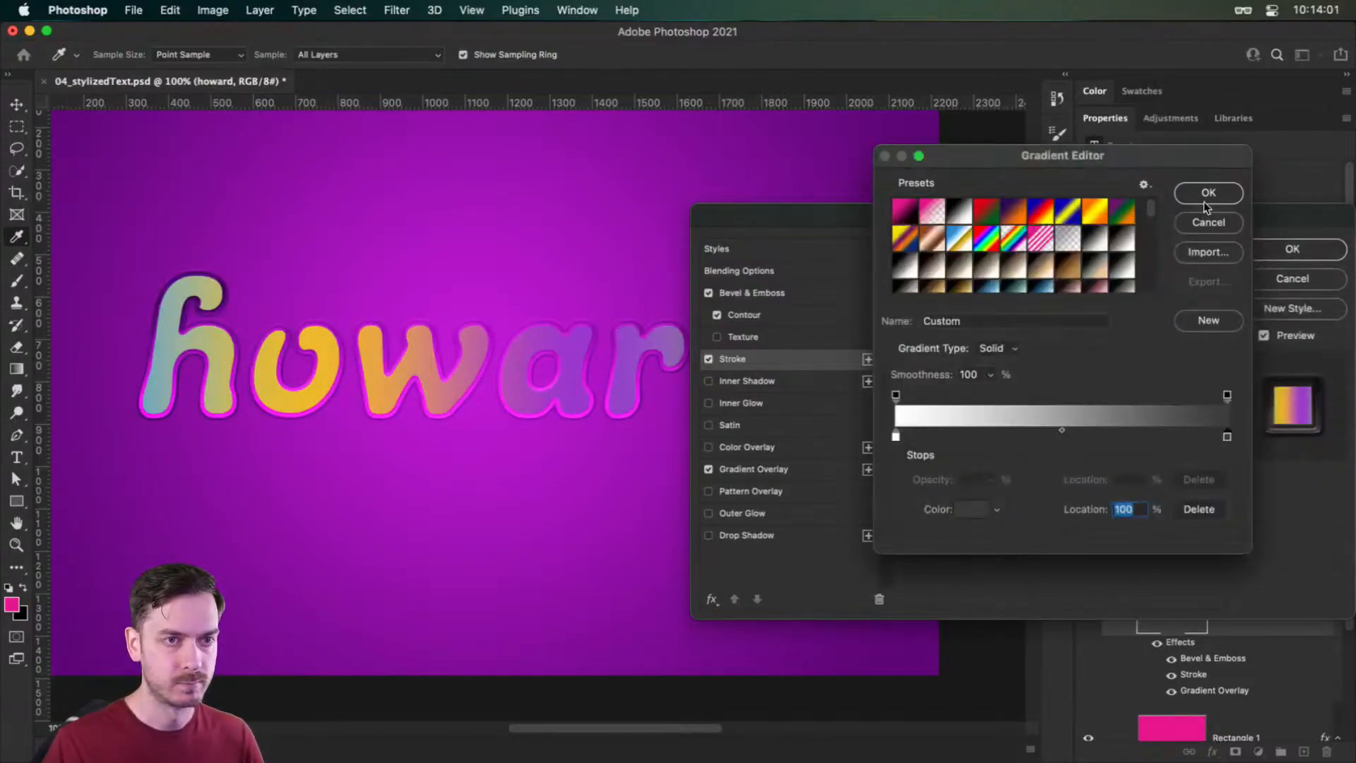
click(1208, 193)
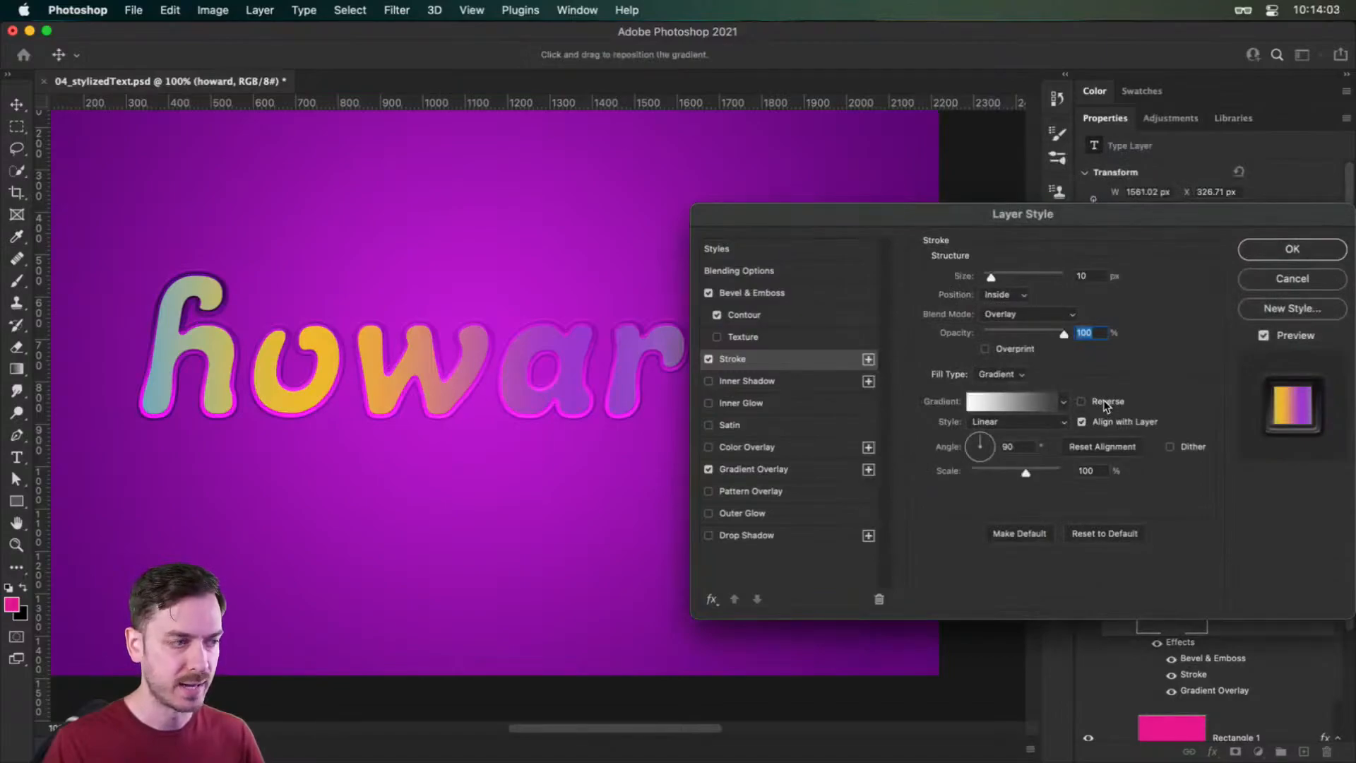
- Enable Overprint for the stroke, comparing the lettering with and without it
click(1014, 349)
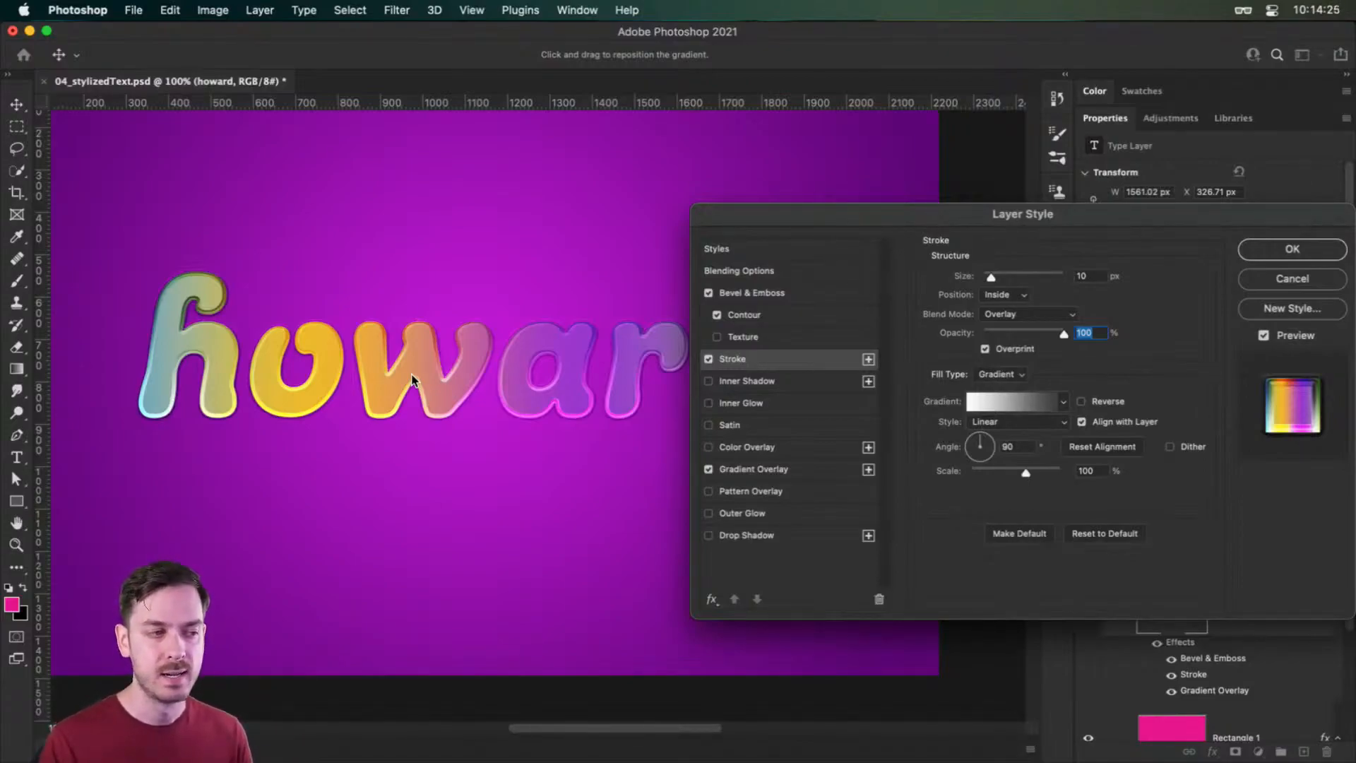
click(1006, 349)
click(1007, 351)
click(1007, 351)
click(1007, 351)
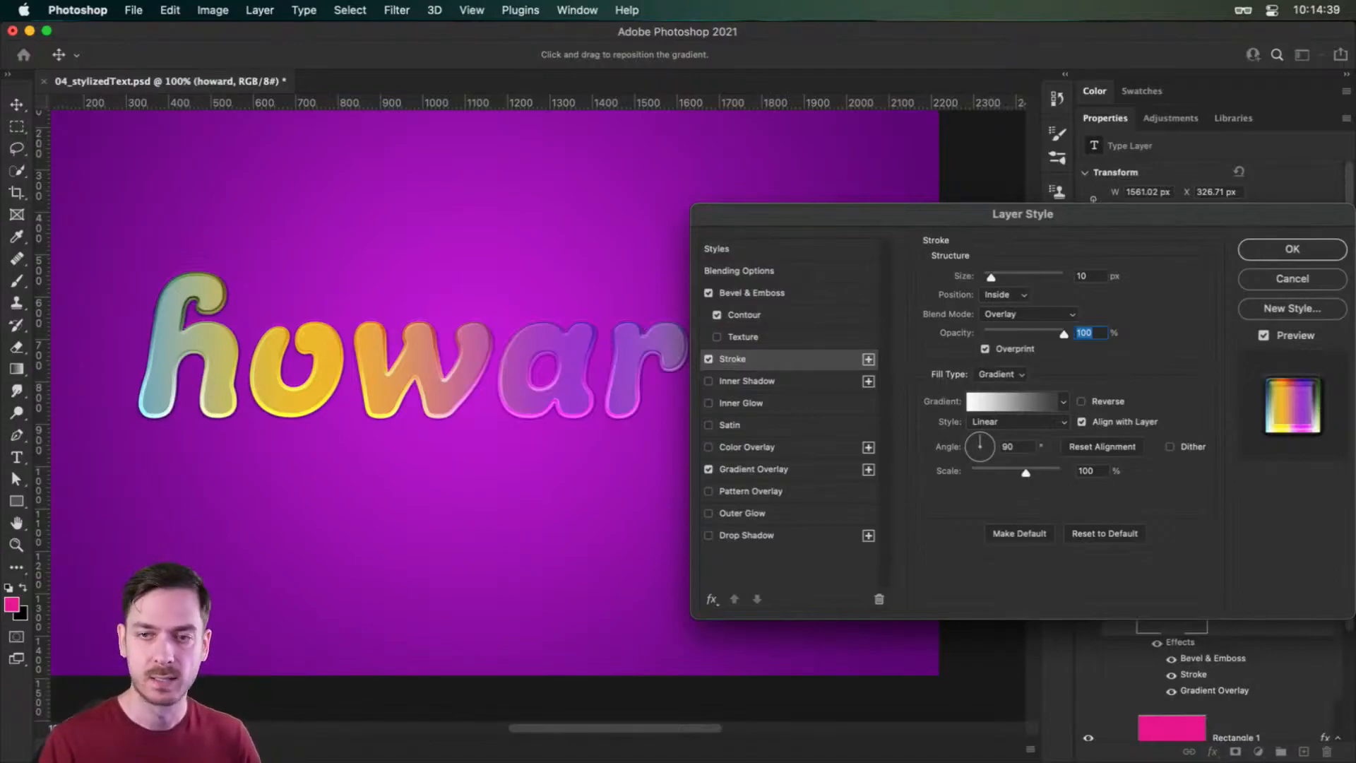
- Add an inner shadow to the lettering in black (000000) with the Overlay blend mode
click(767, 382)
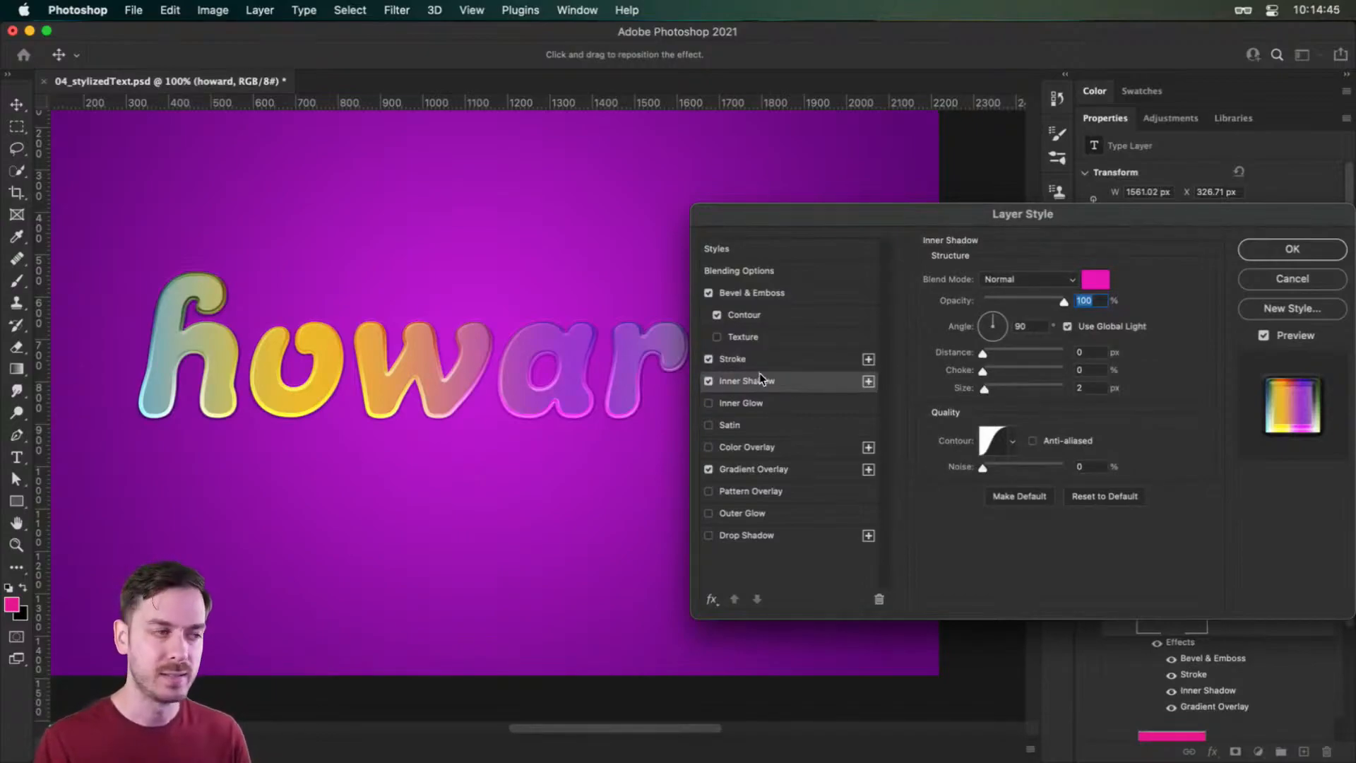
click(1106, 281)
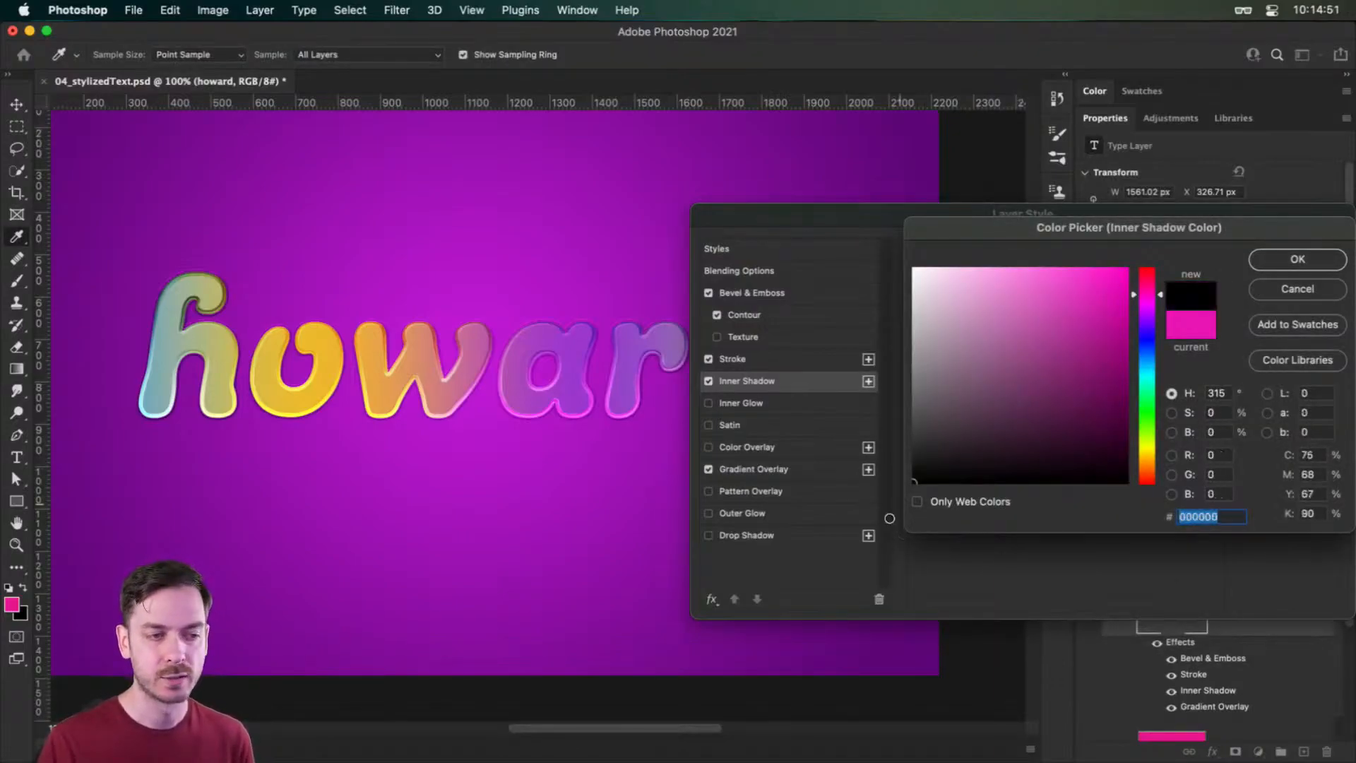
click(1297, 259)
click(1040, 283)
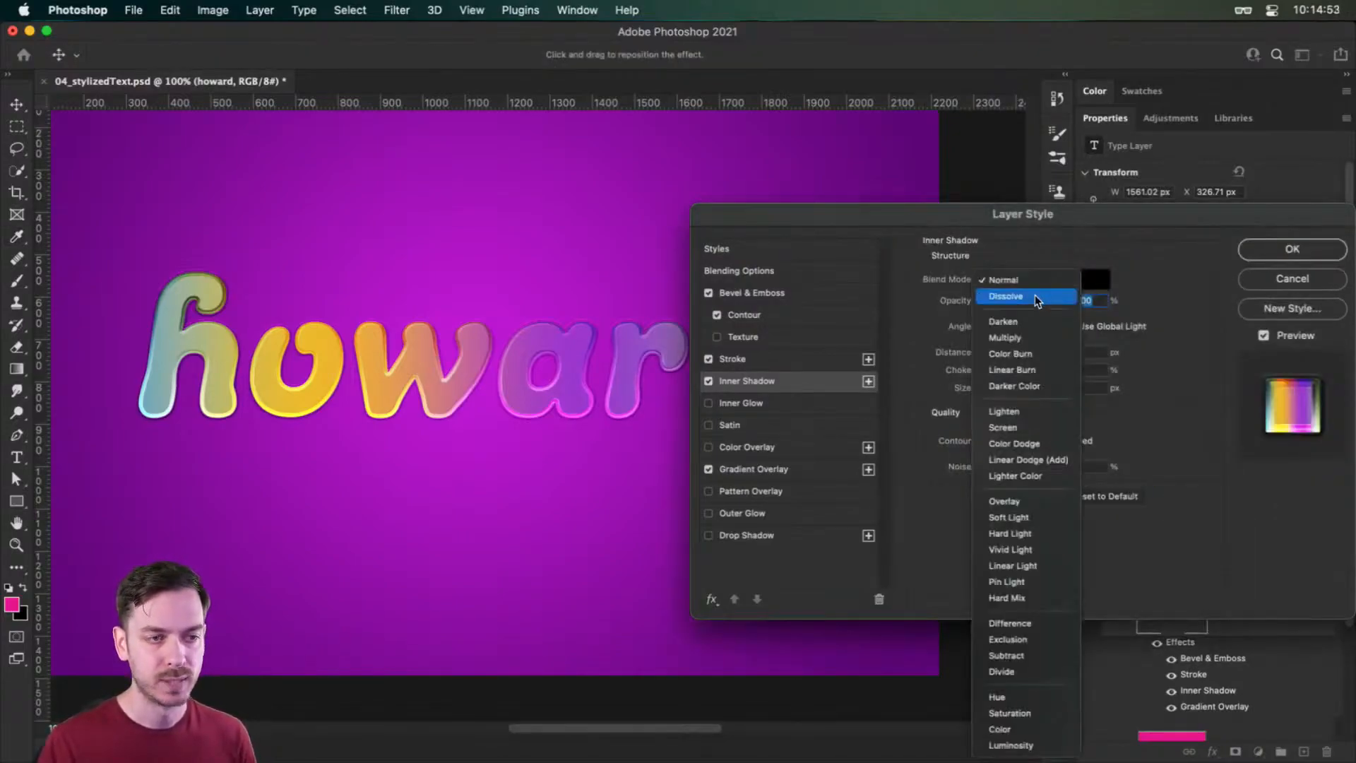
click(1038, 502)
- Set the inner shadow's distance to 11 px and its size to 4 px
mouse_move(983, 353)
mouse_down()
mouse_move(1003, 354)
mouse_move(991, 353)
mouse_up()
click(1101, 389)
key(Up)
key(Up)
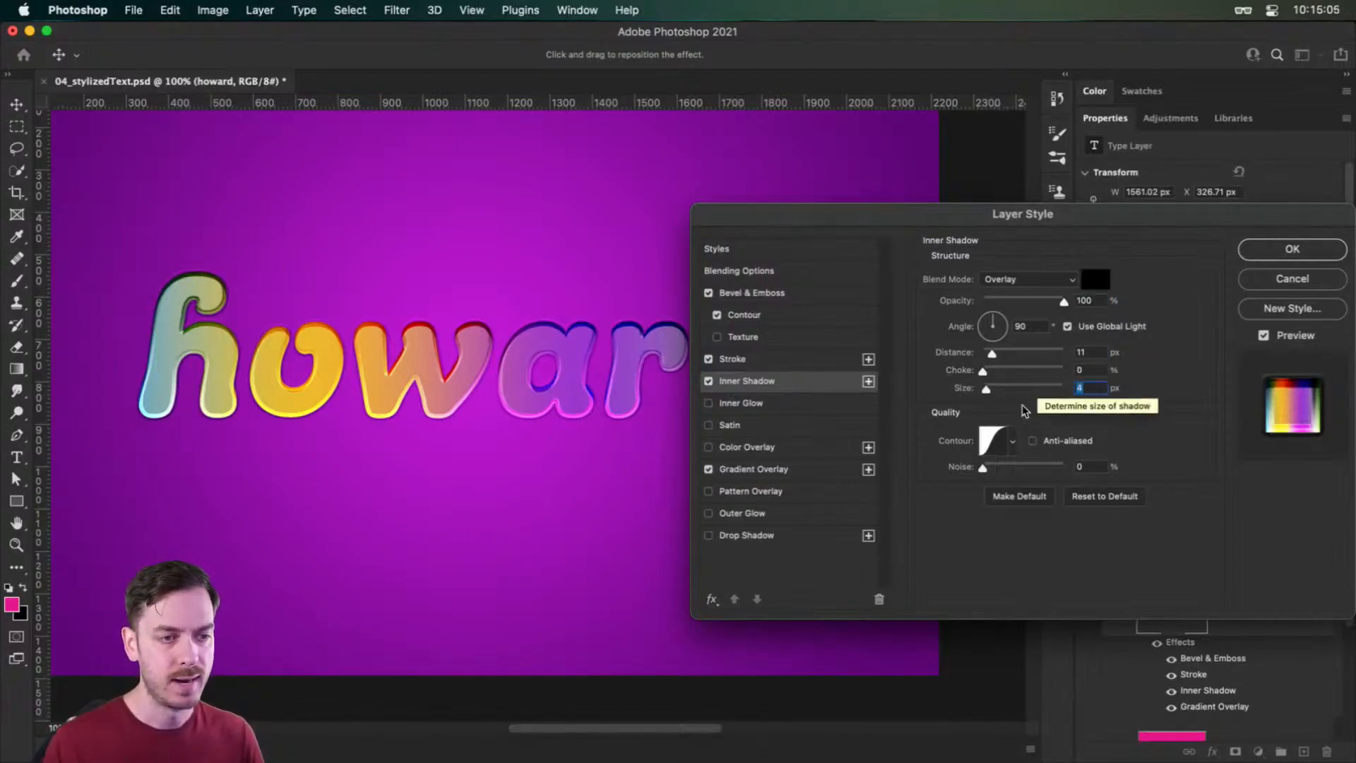
- Choose the straight linear contour preset for the inner shadow and set its opacity to 50%
click(1012, 441)
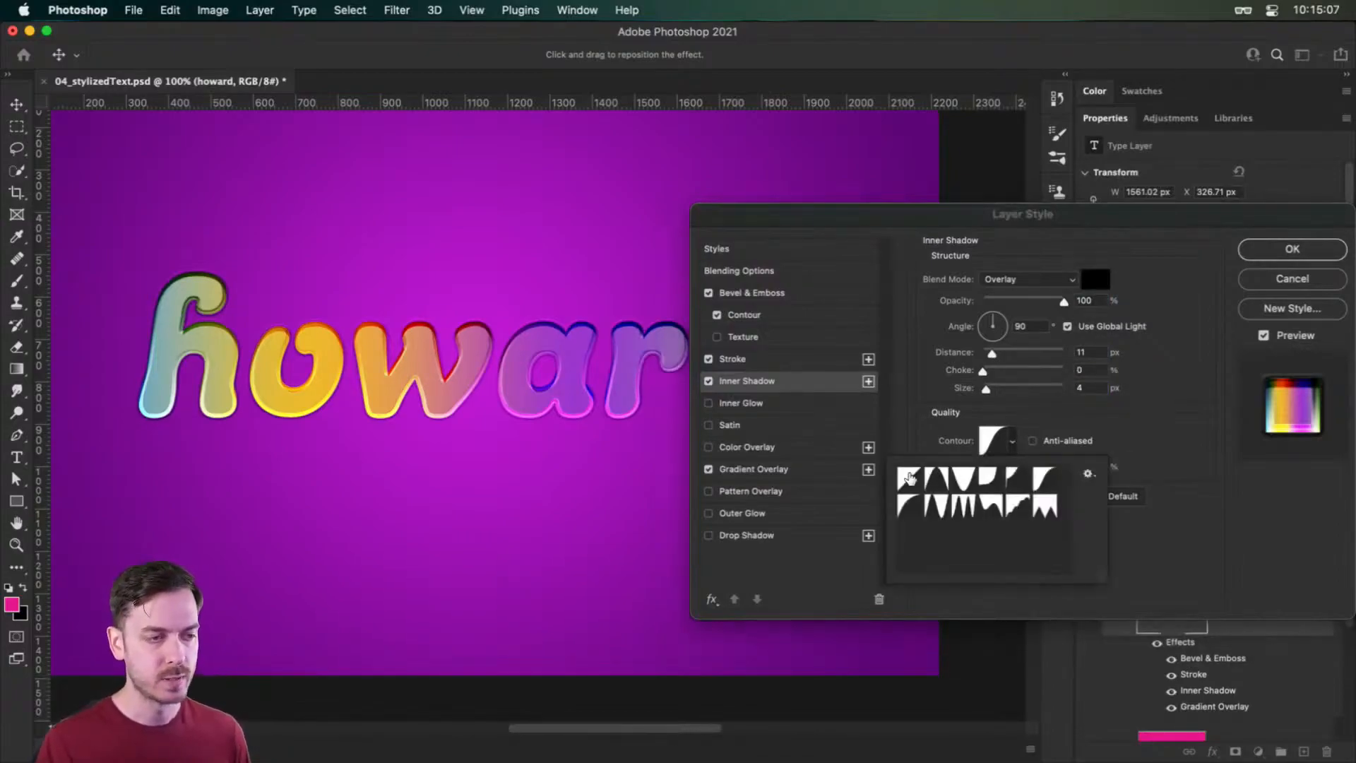
click(909, 478)
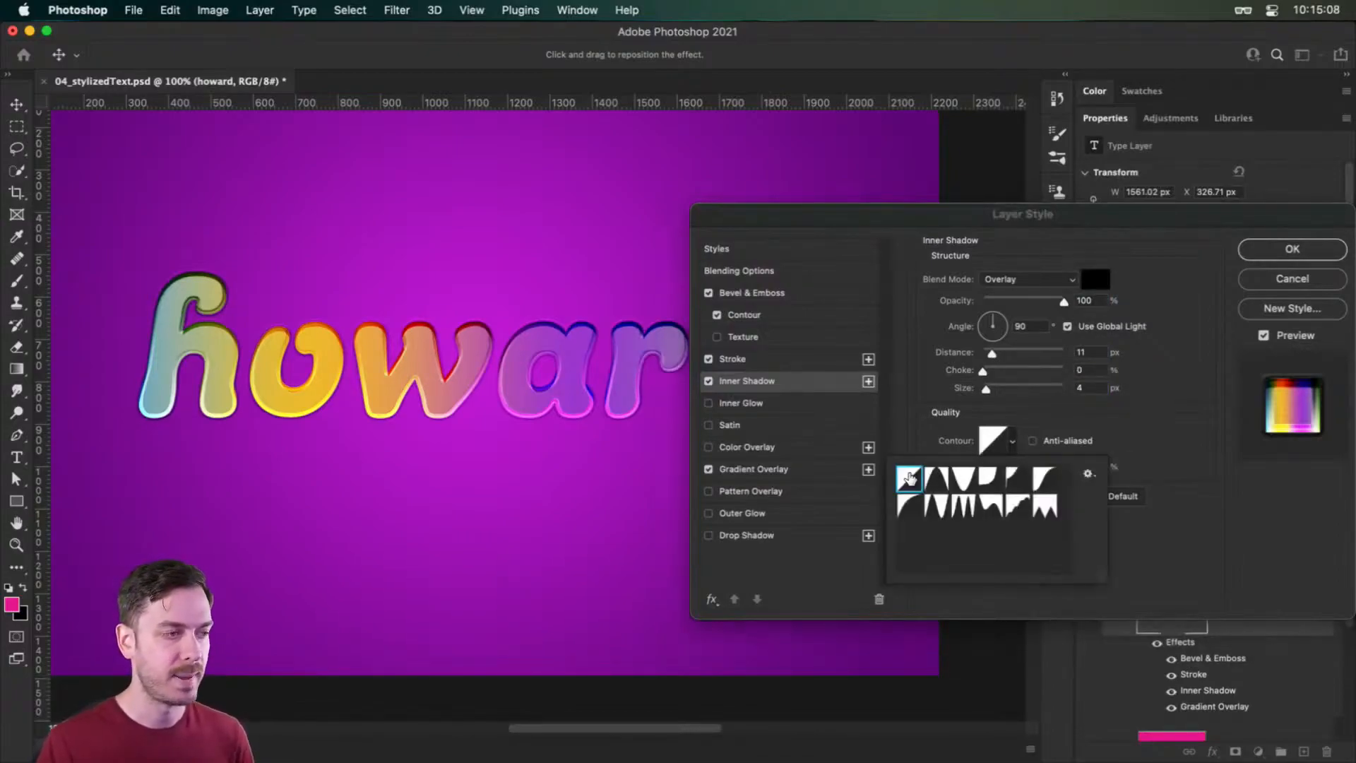
click(1204, 485)
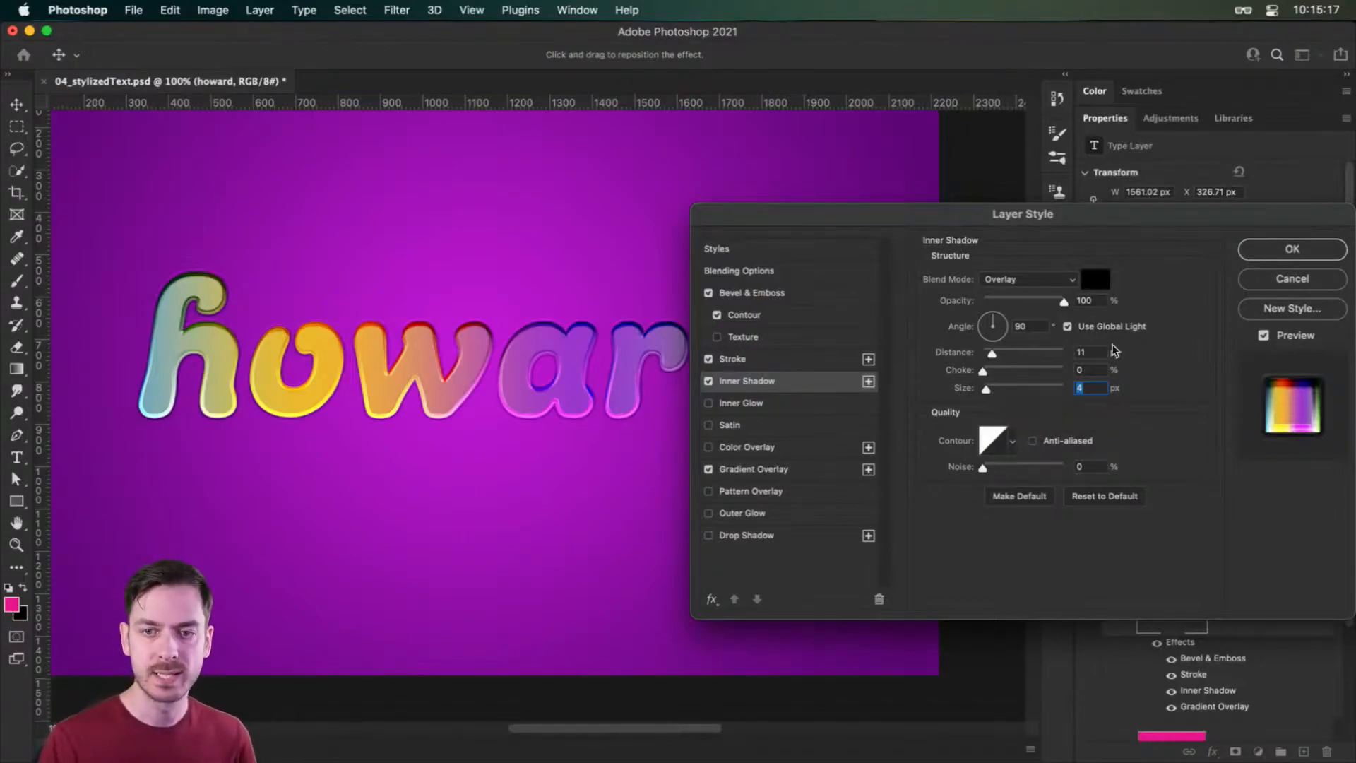
drag(1064, 300, 1024, 302)
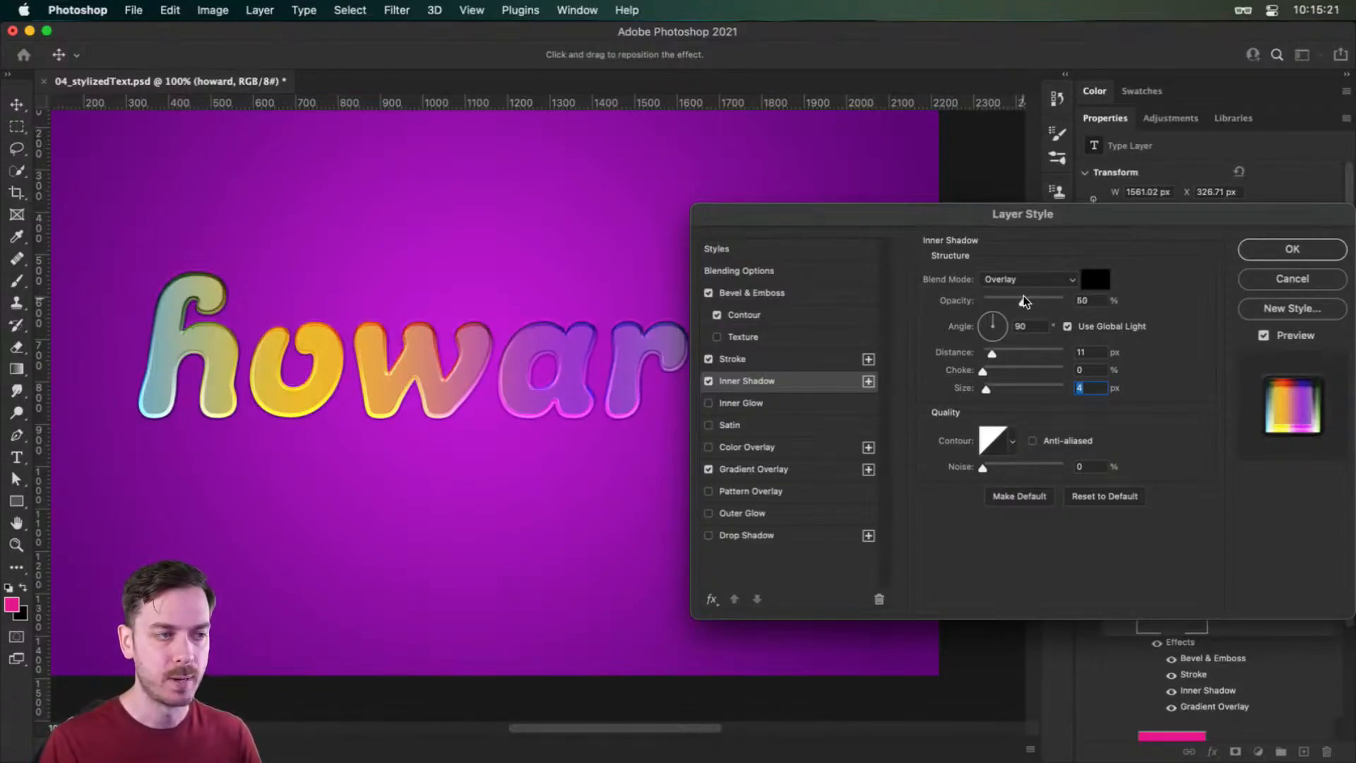
- Compare the lettering with and without the inner shadow, keep it on, and set its distance to 13 px
click(708, 382)
click(709, 382)
click(709, 382)
click(709, 382)
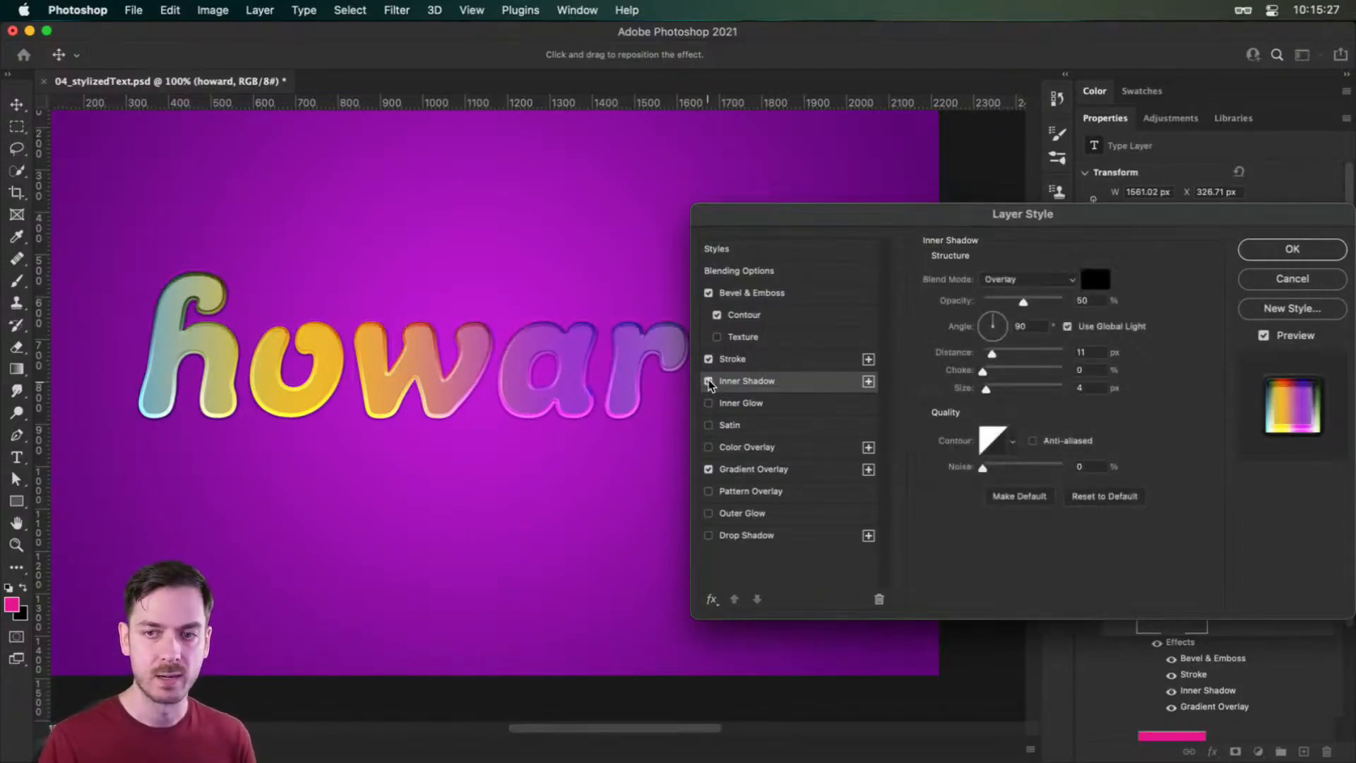
drag(992, 353, 995, 353)
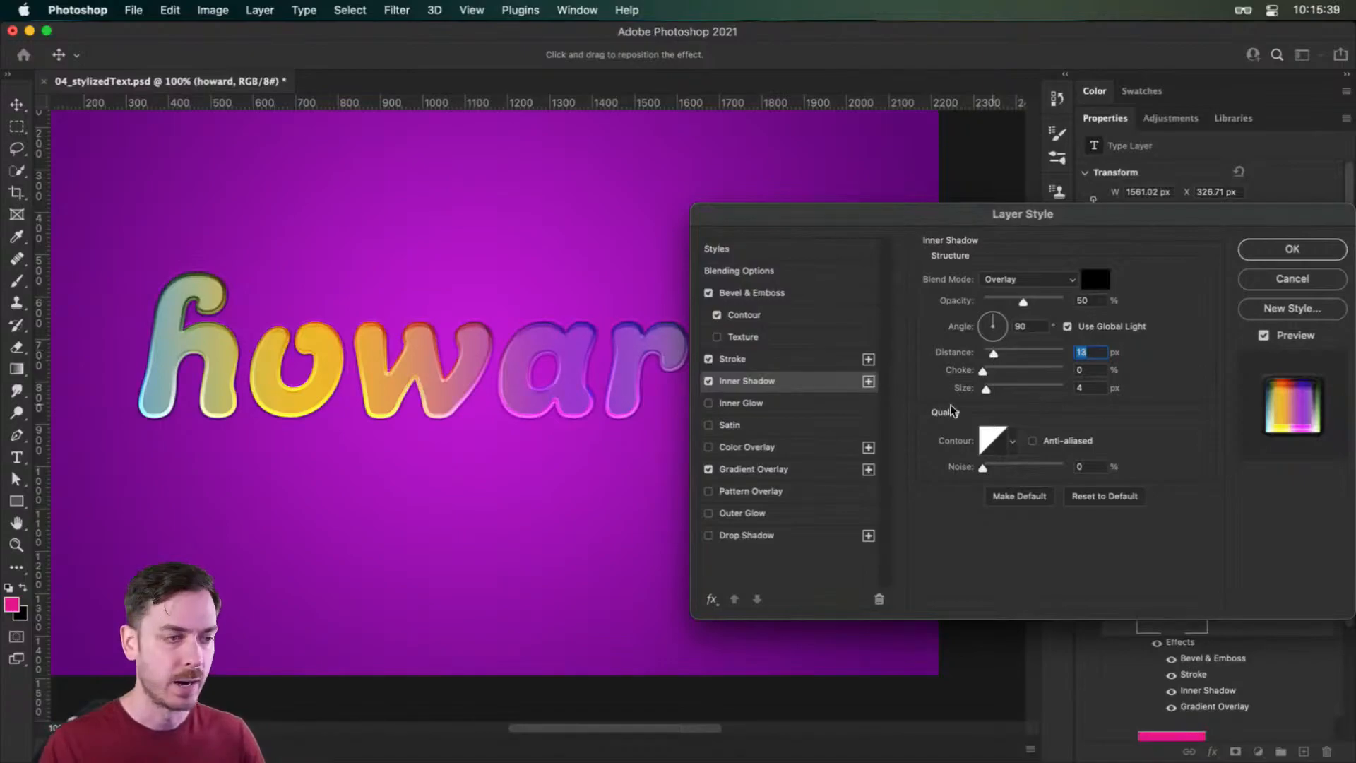
- Enable the inner glow with the Overlay blend mode and compare the lettering with and without it
click(708, 403)
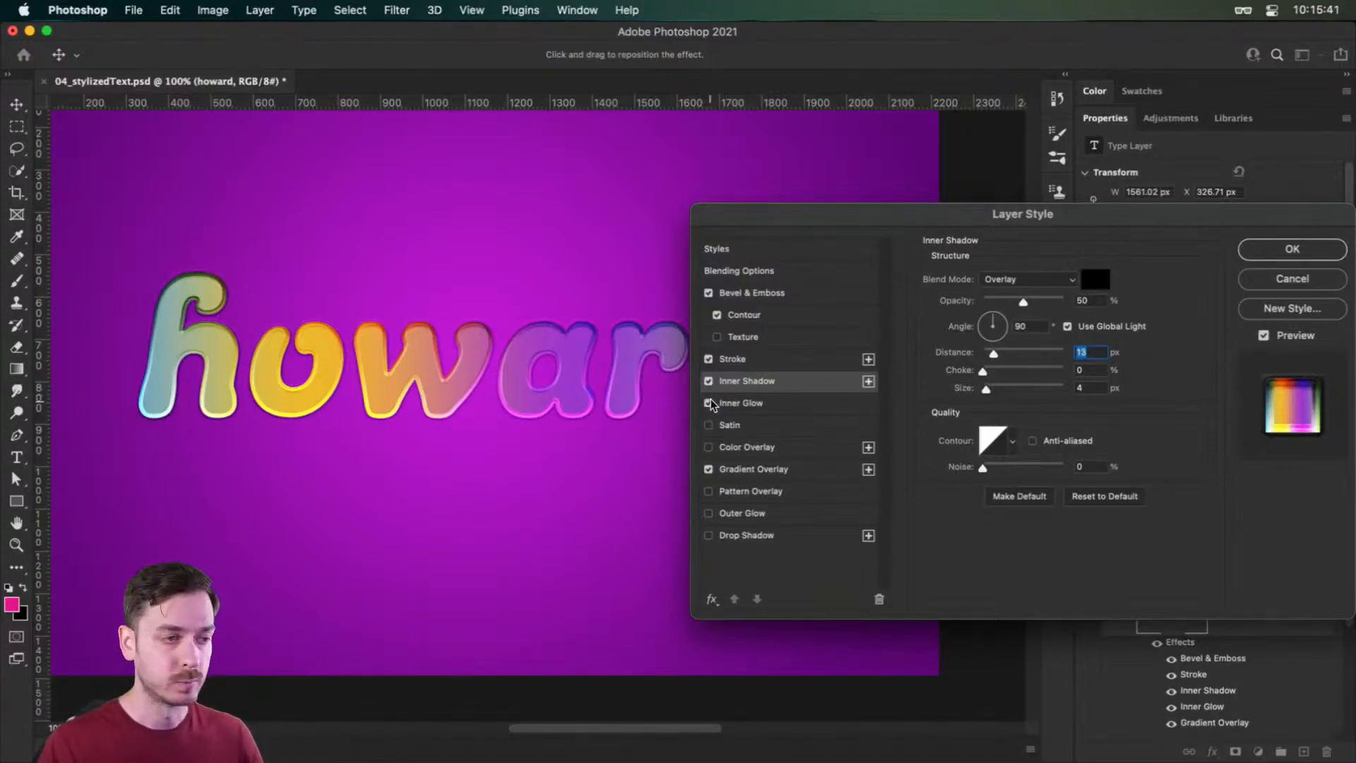
click(757, 403)
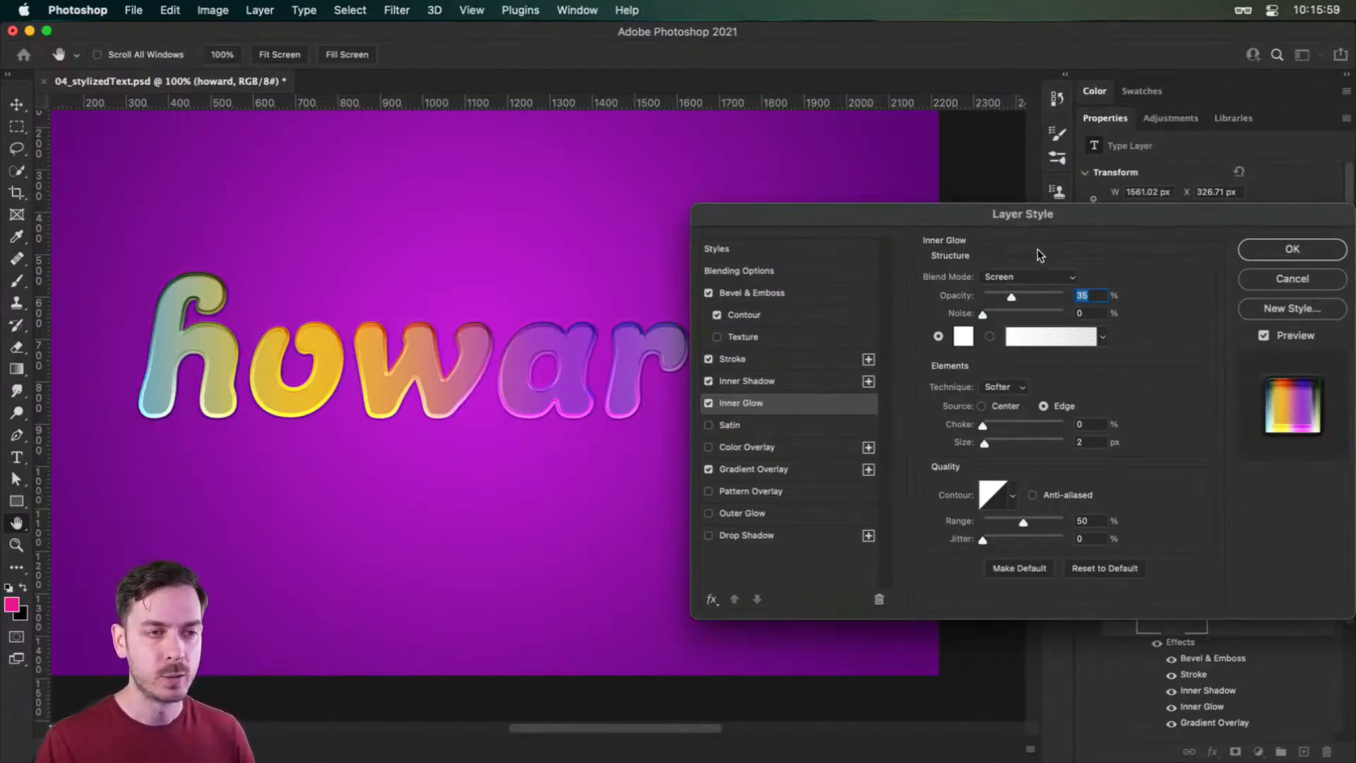
click(1035, 280)
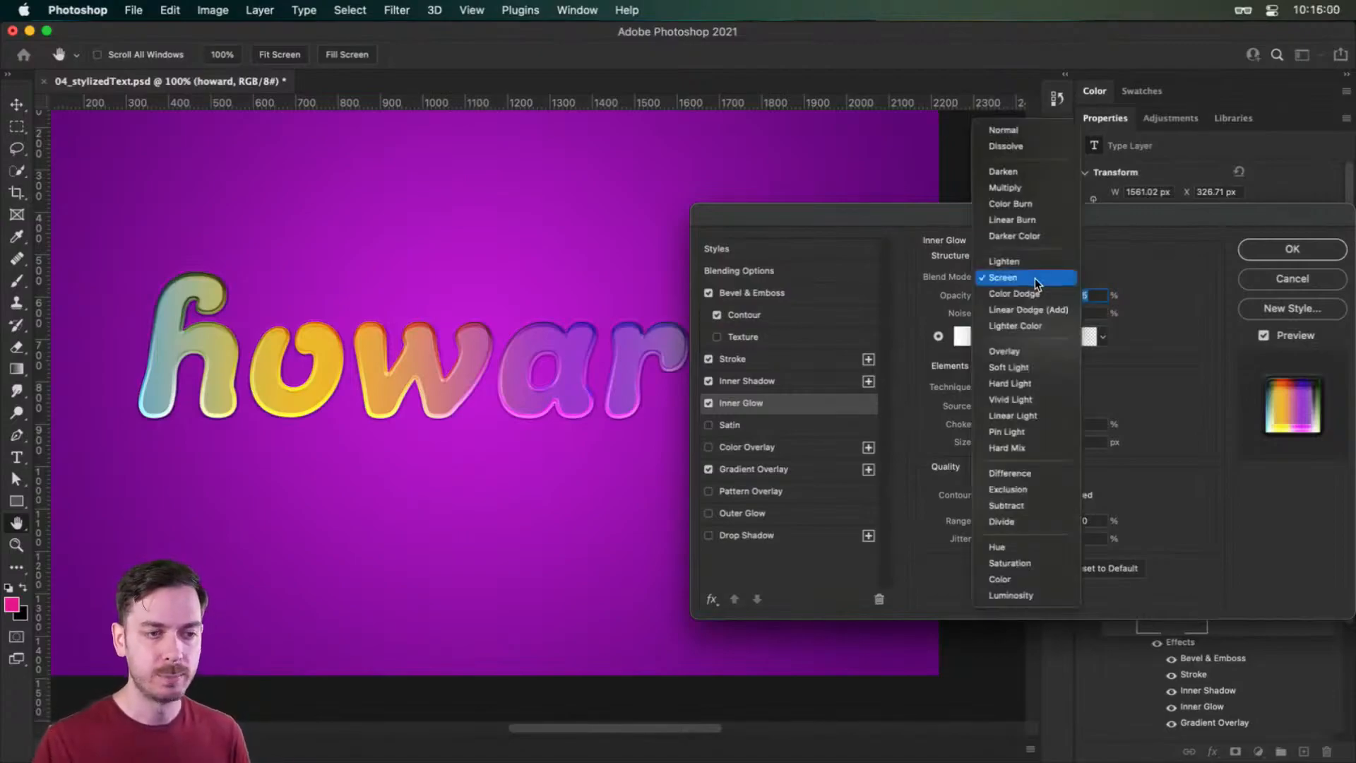
click(1024, 351)
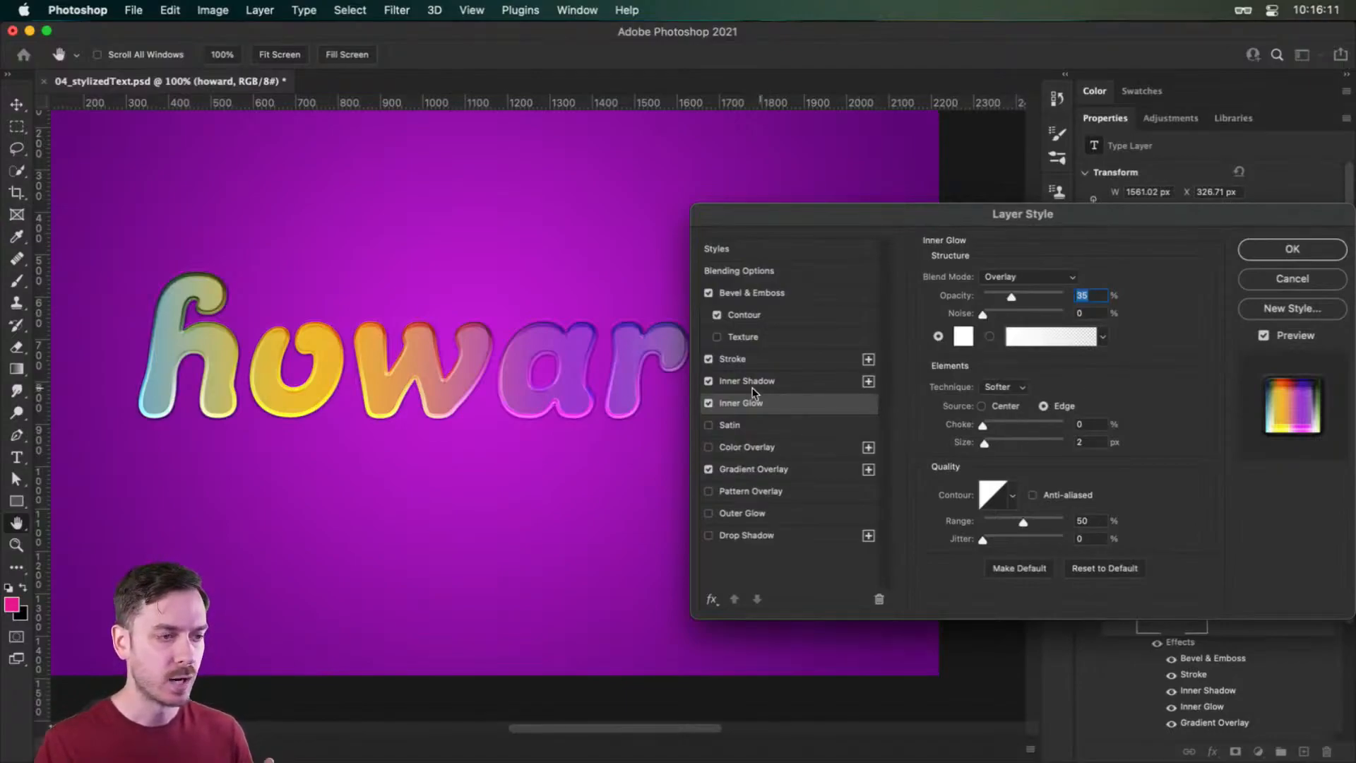
click(709, 404)
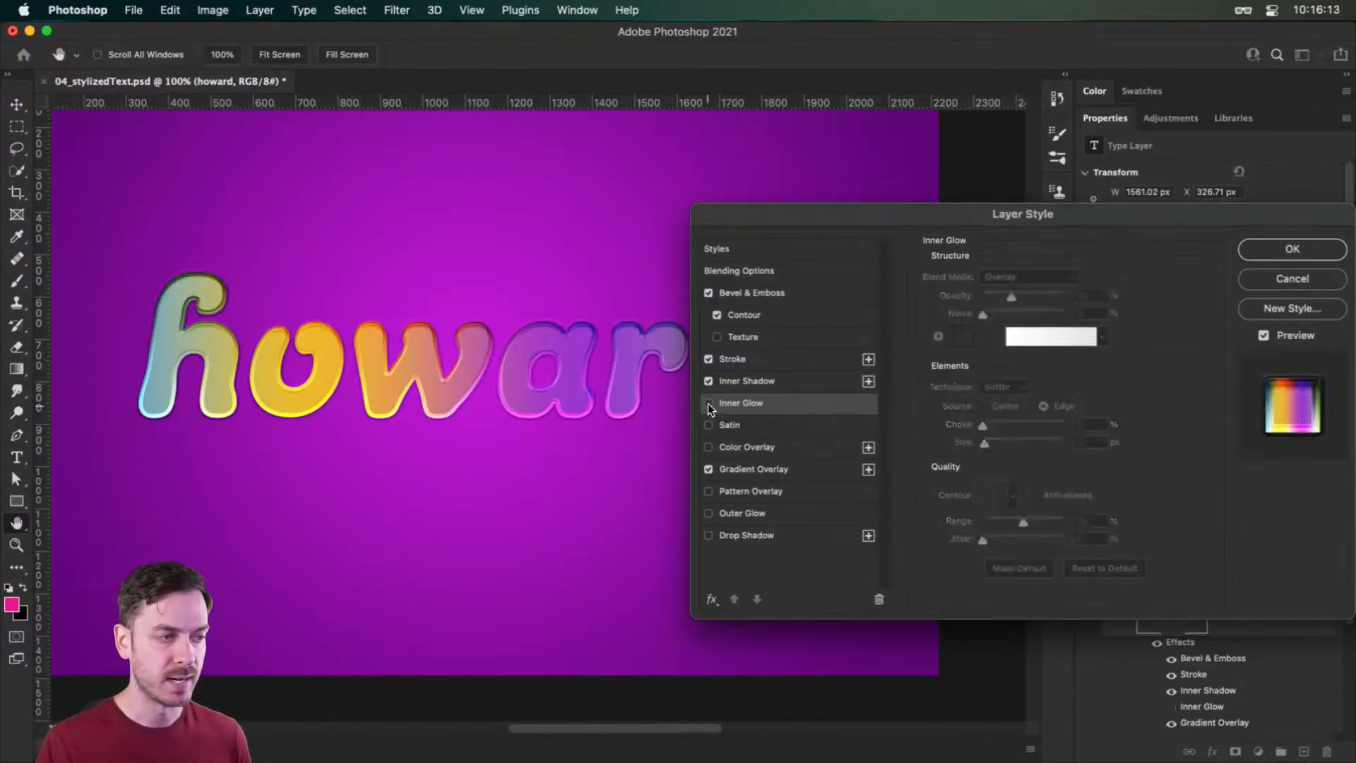
click(708, 404)
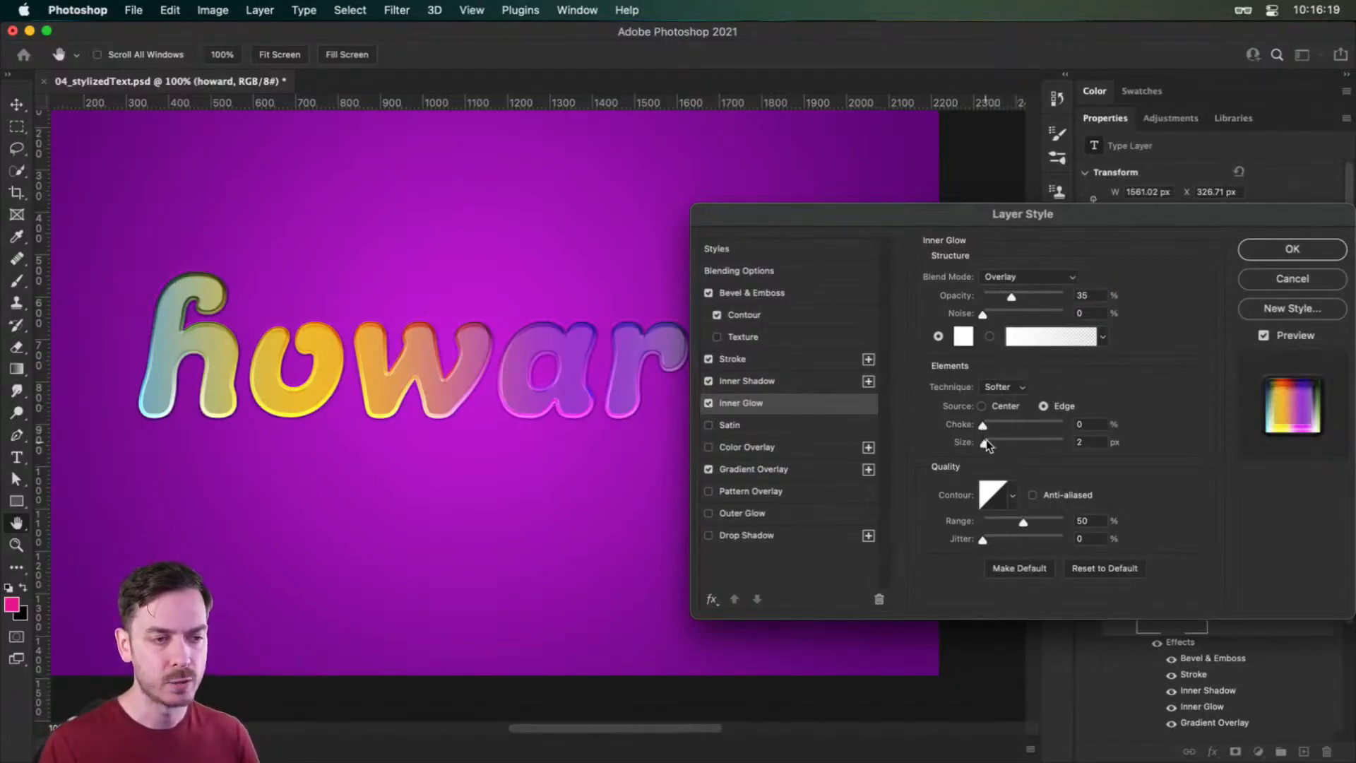
- Set the inner glow's size to 32 px and its choke to 40%, previewing the glow off and on
drag(984, 442, 999, 439)
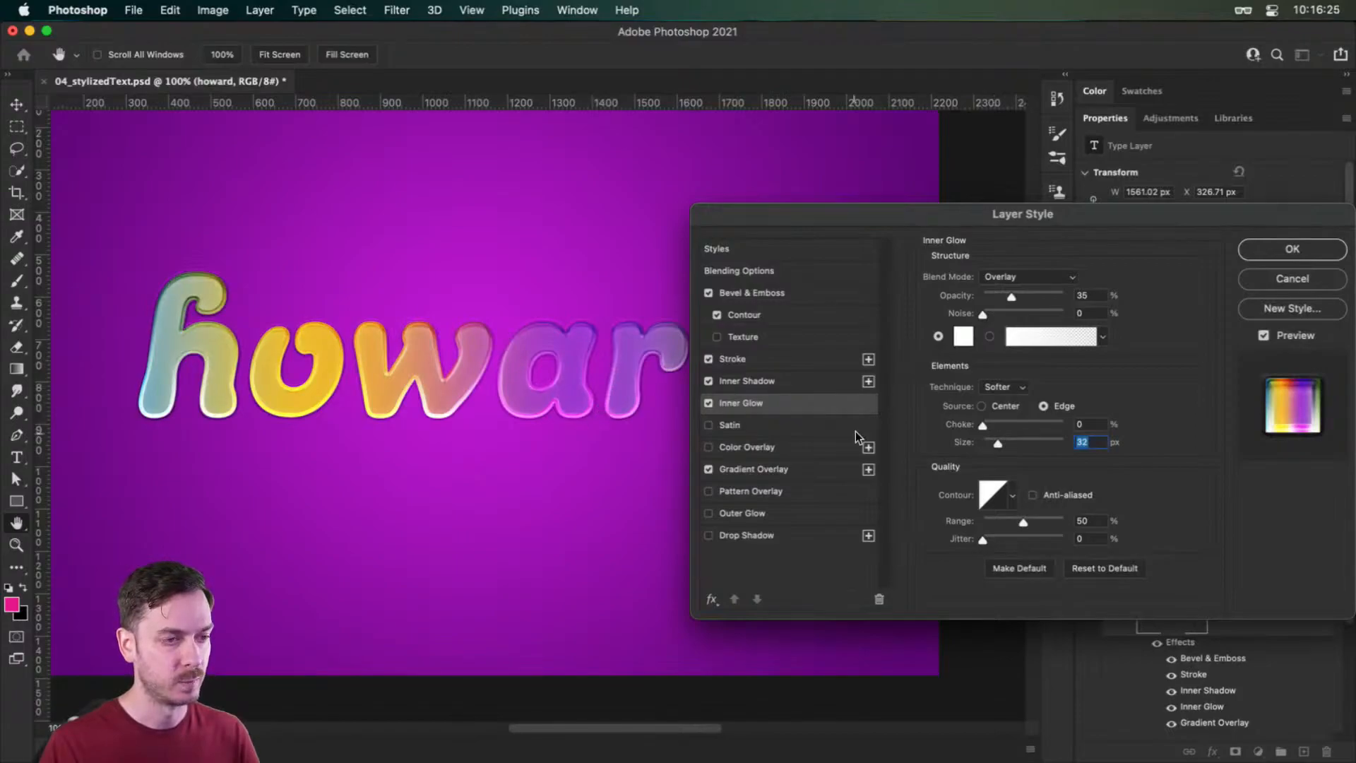
click(708, 403)
click(708, 403)
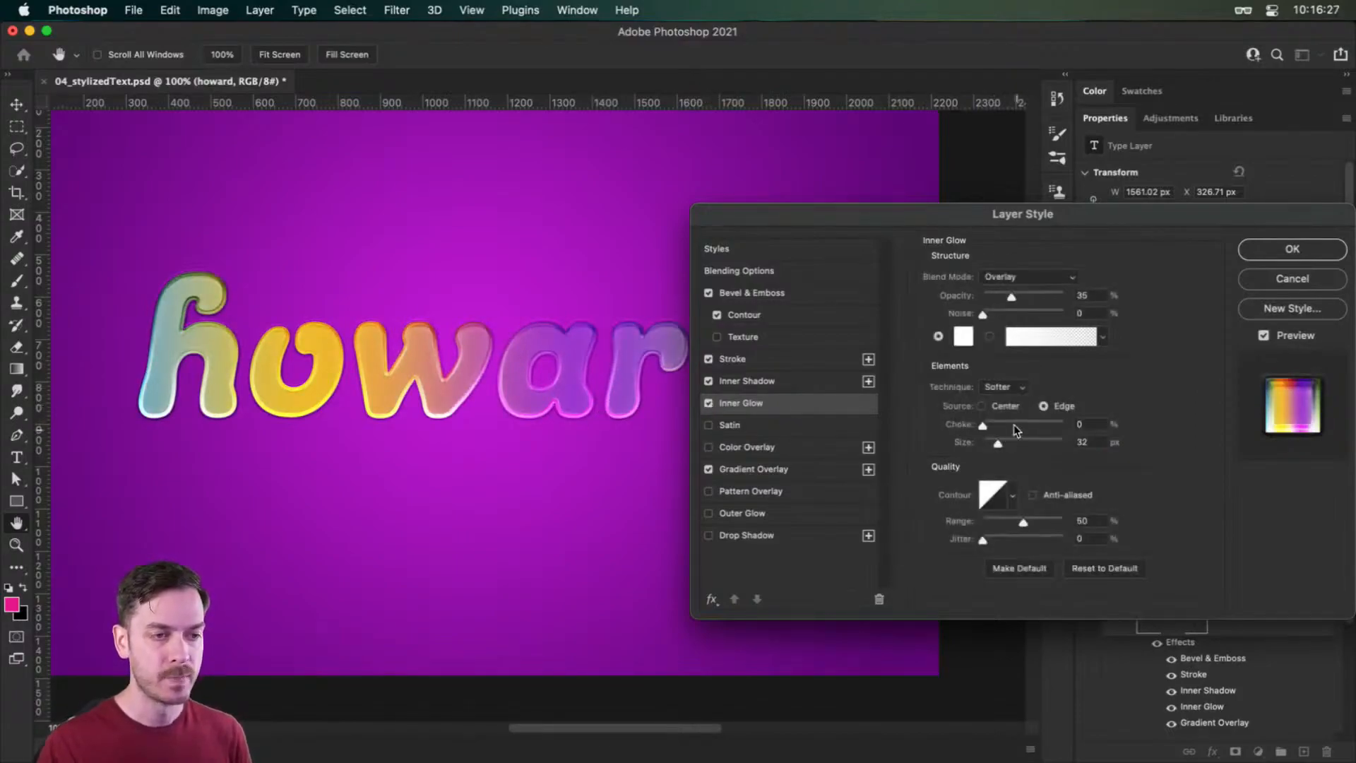
drag(990, 425, 1015, 429)
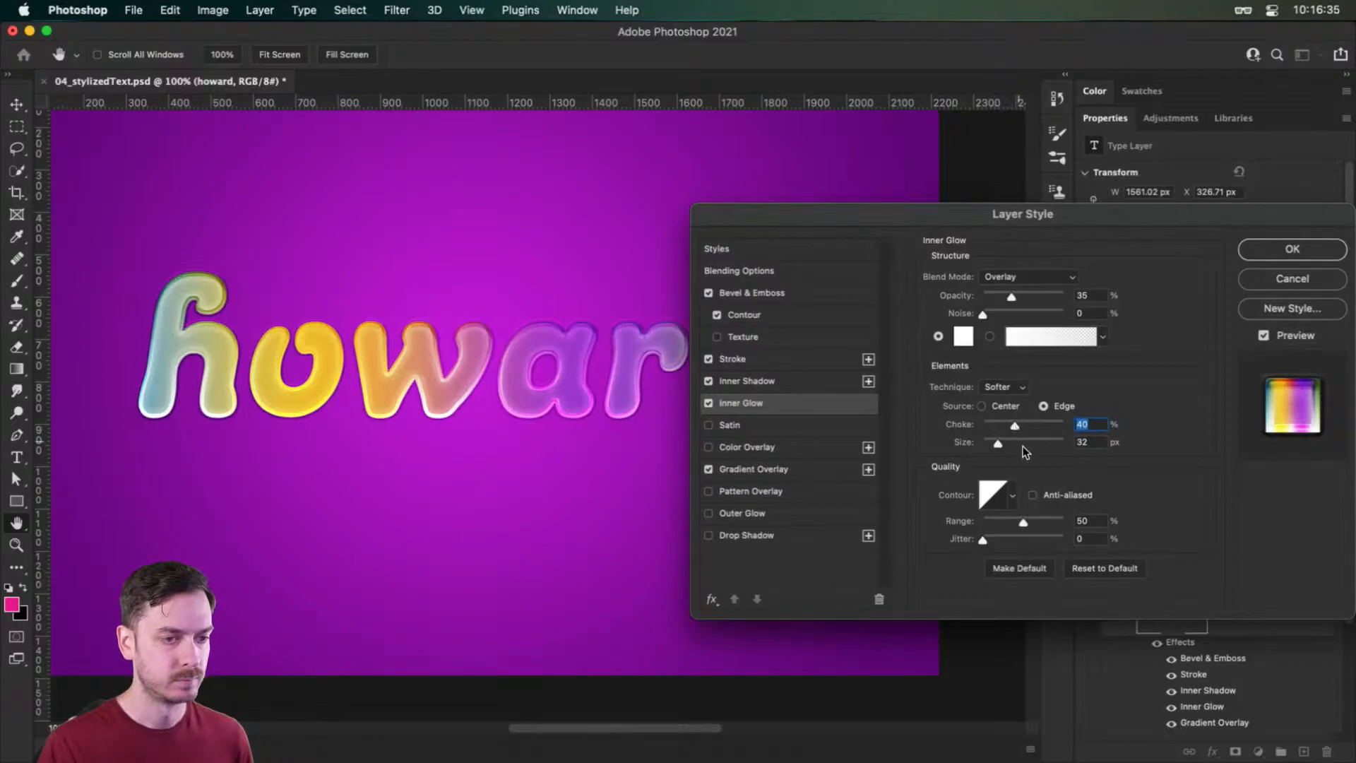
- Try several contour presets for the inner glow, keep the inverted cone shape, and turn on anti-aliasing
click(1013, 496)
click(936, 533)
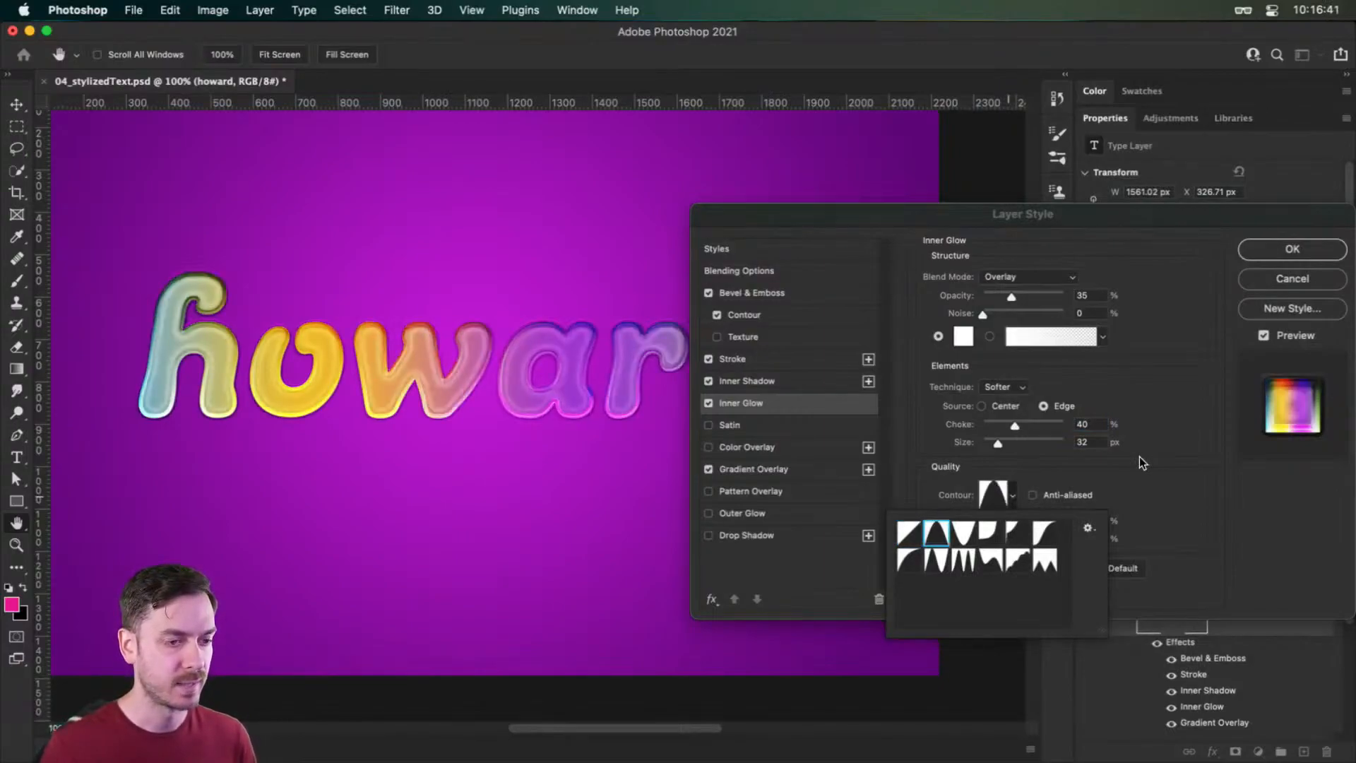
key(Right)
key(Right)
key(Left)
key(Right)
key(Right)
key(Right)
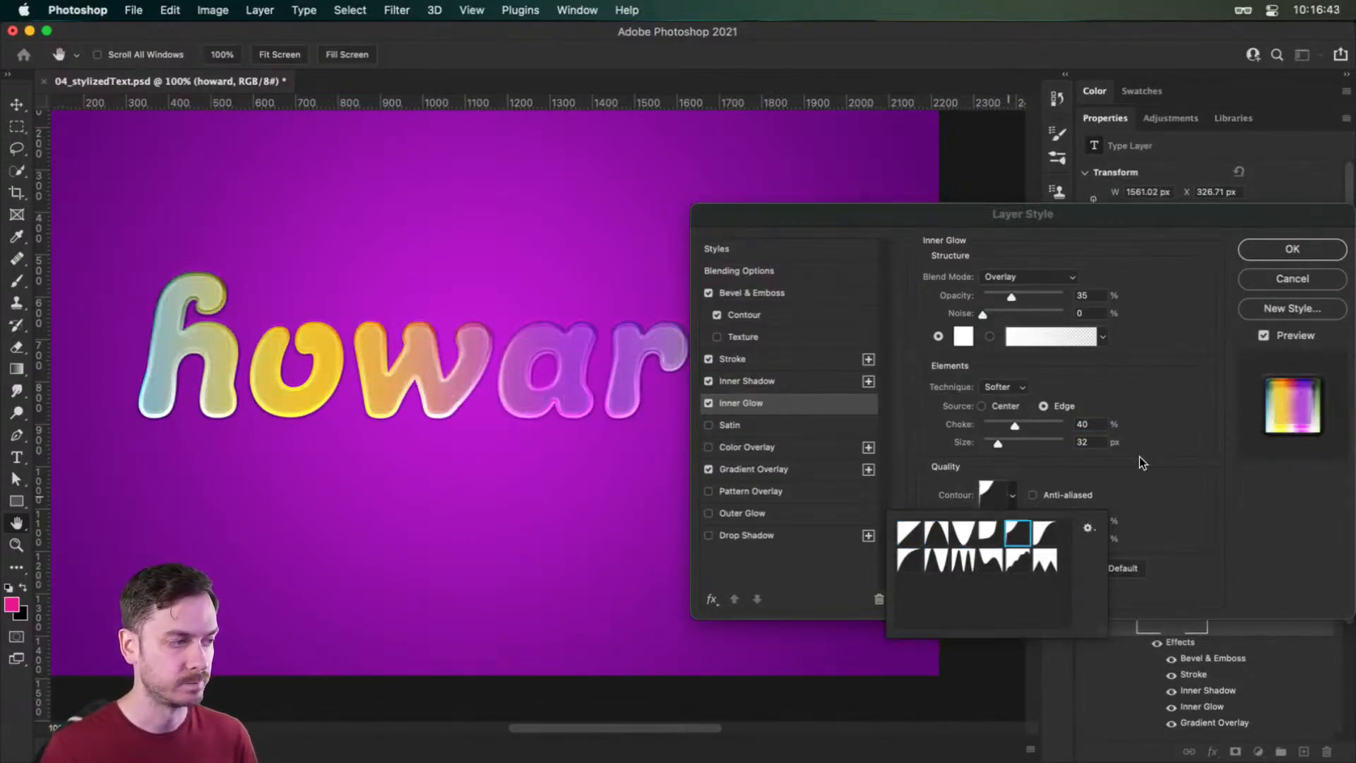
key(Left)
key(Left)
key(Left)
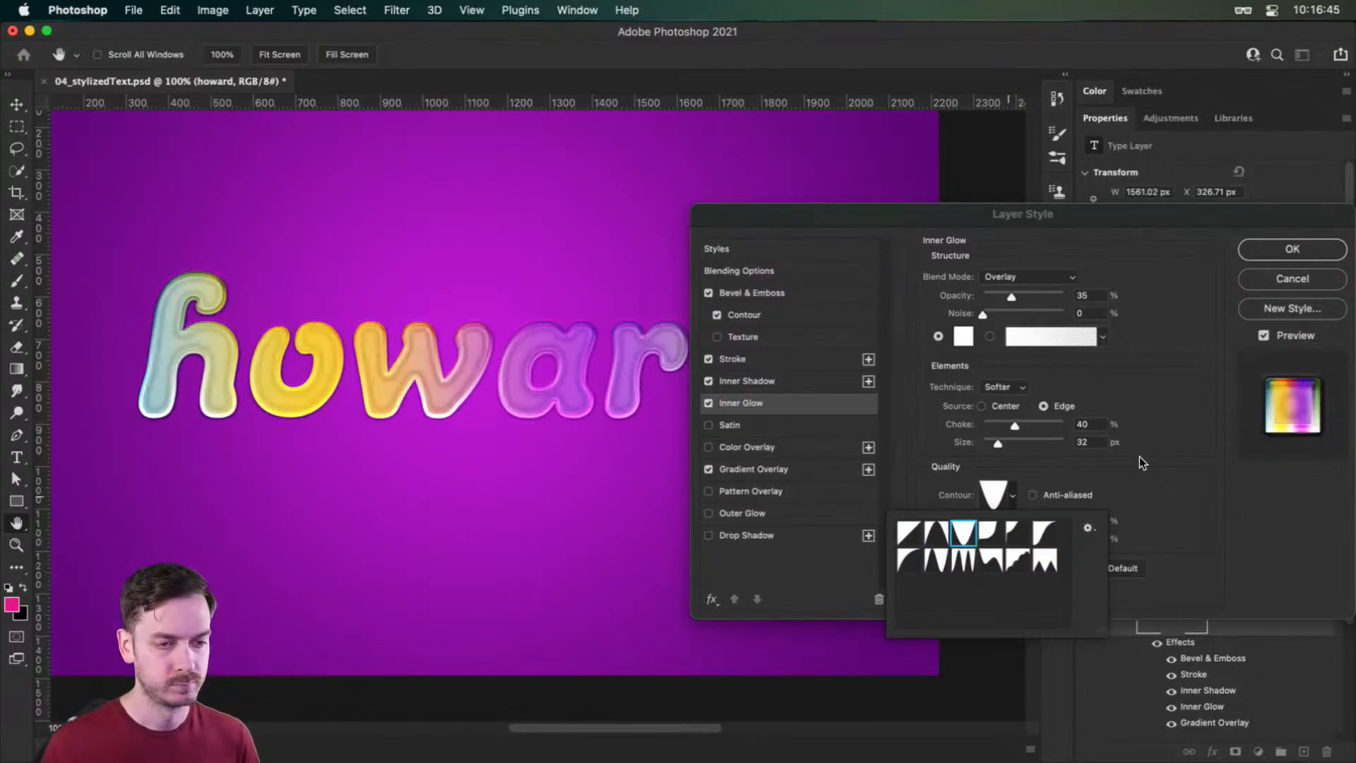
key(Return)
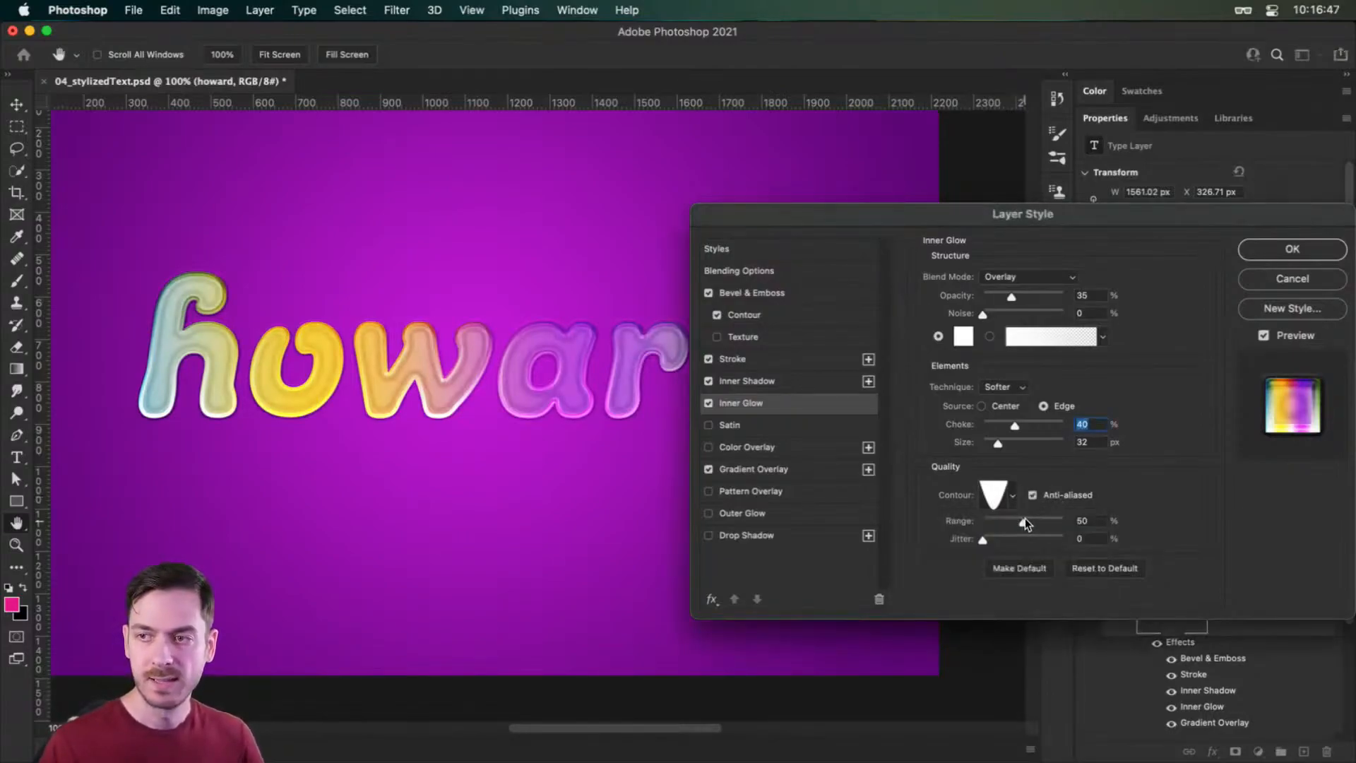
- Set the inner glow's range to 70% and compare the lettering with the glow off and on
drag(1035, 520, 1038, 521)
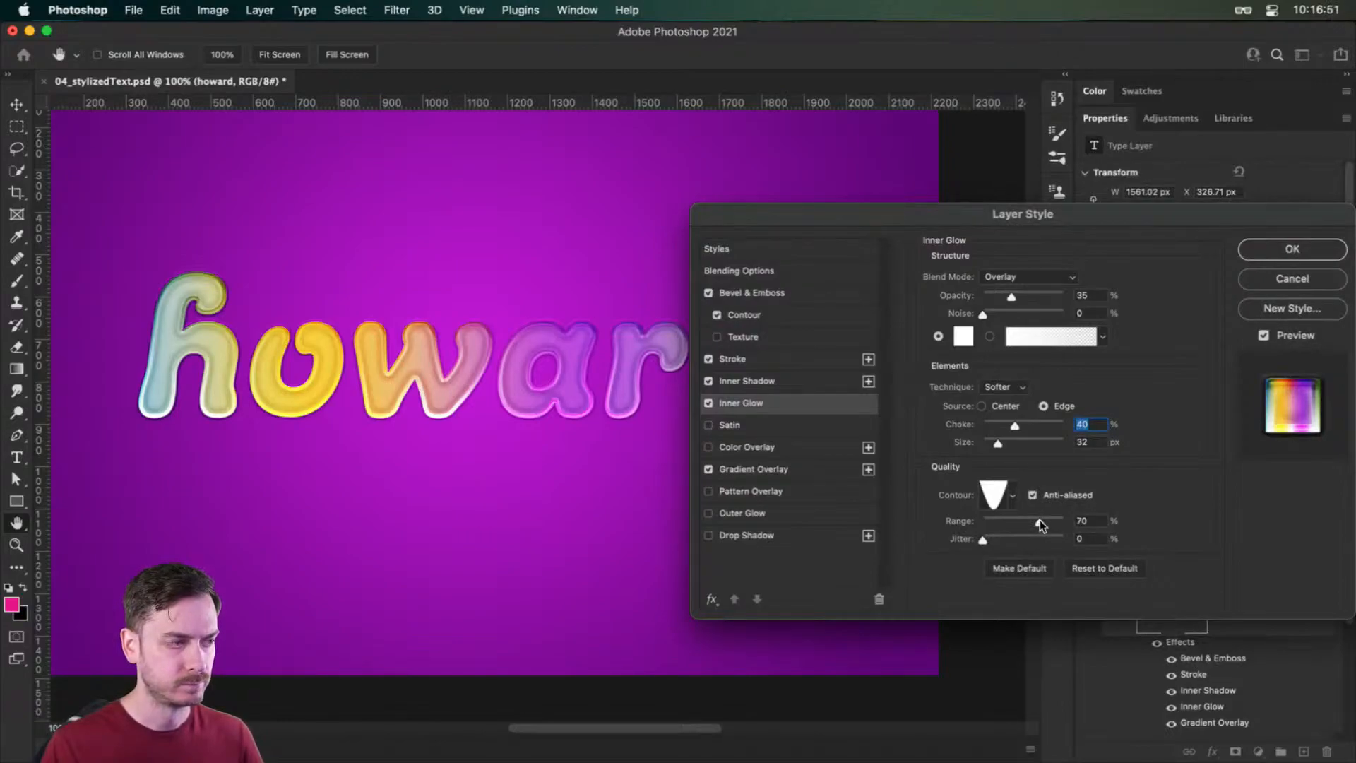
click(708, 404)
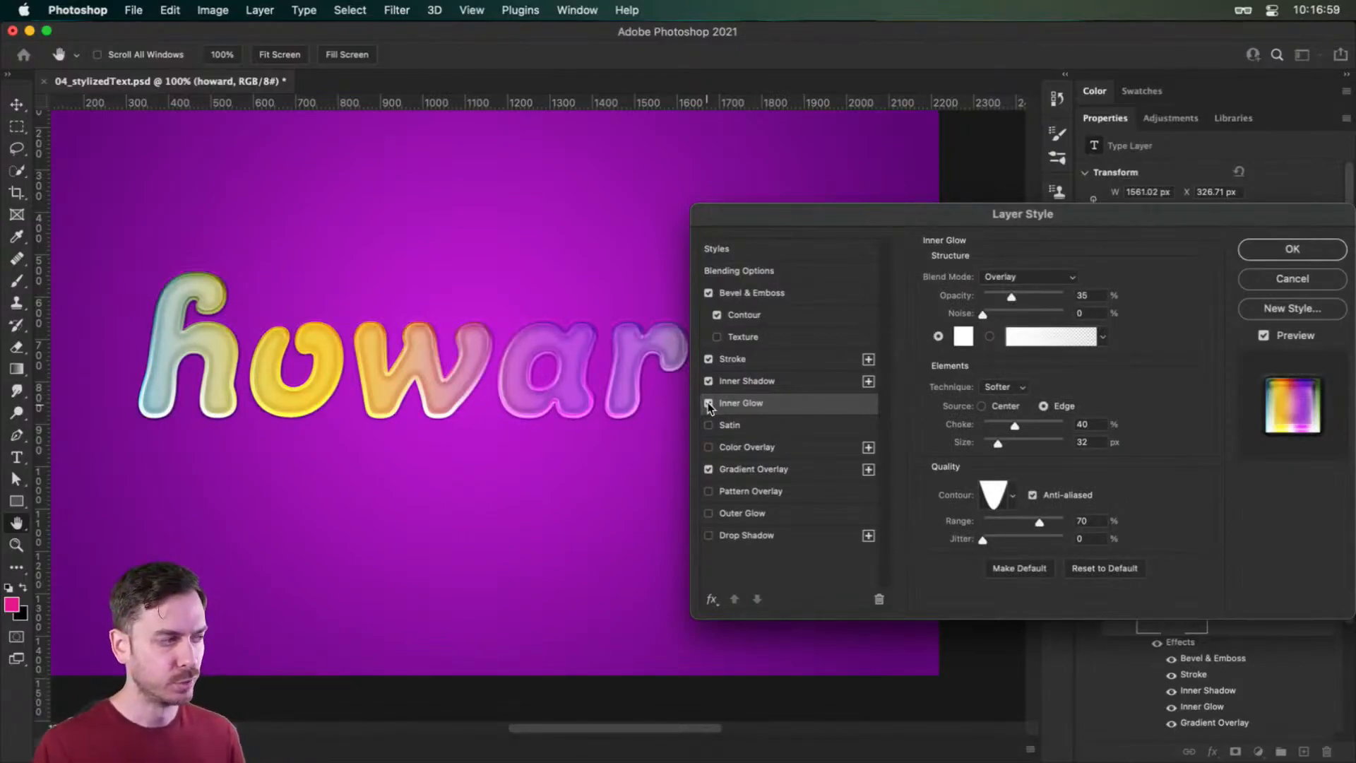
click(708, 403)
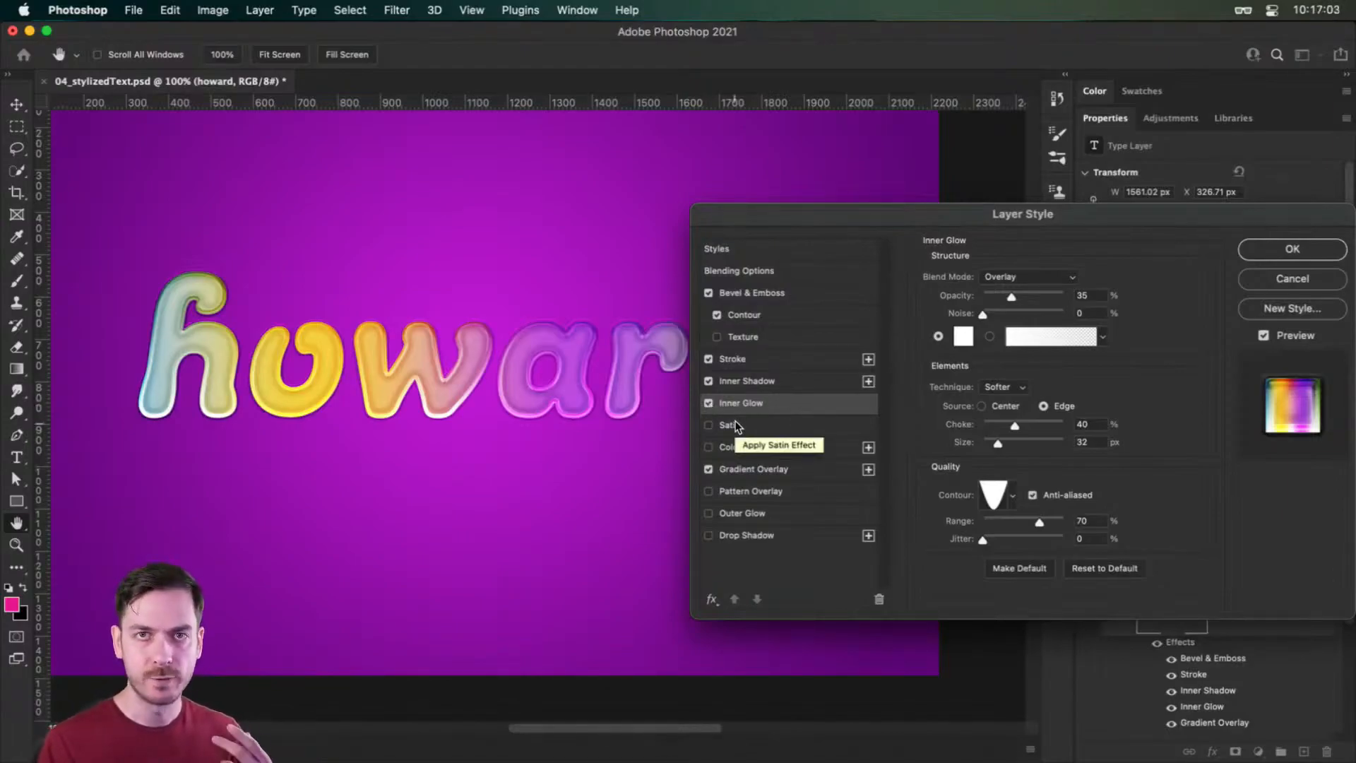
- Enable the satin effect on the lettering with a white (ffffff) color and the Overlay blend mode
click(773, 422)
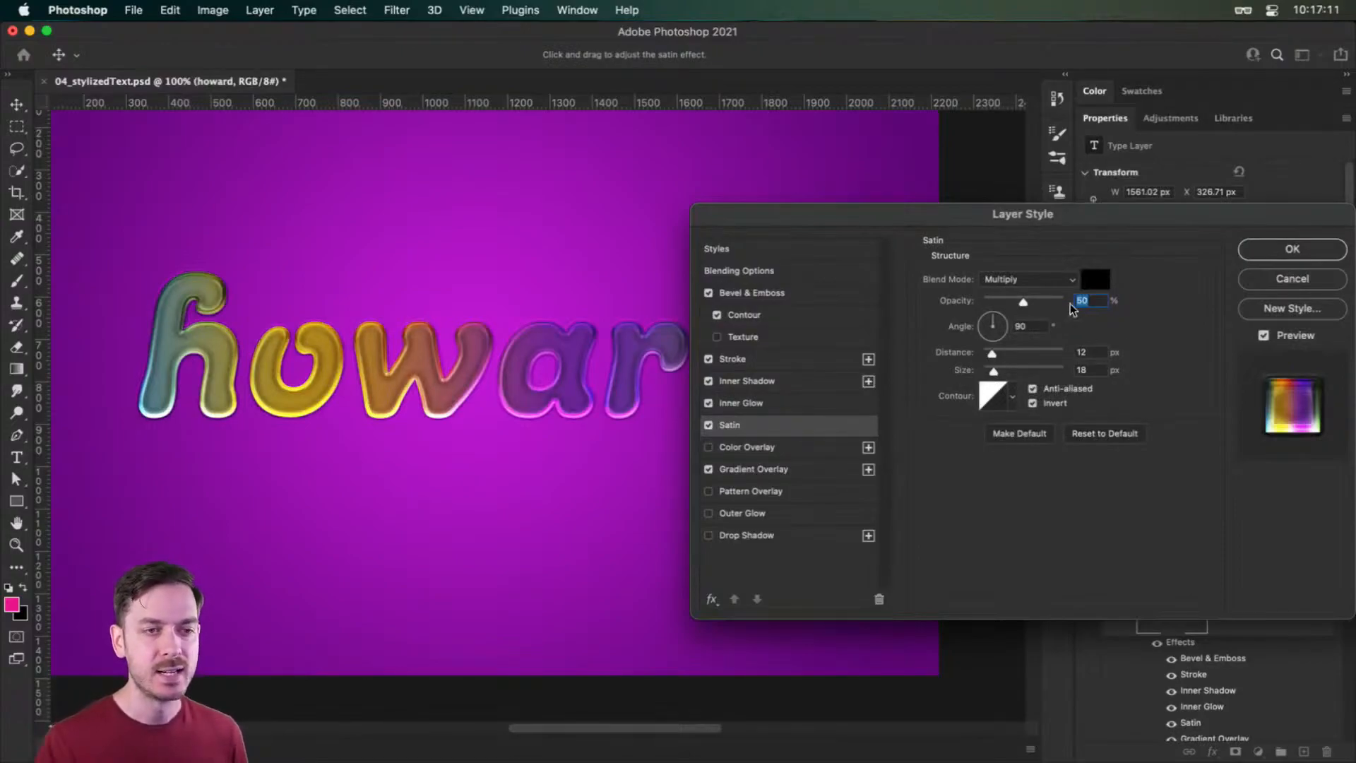
click(1095, 280)
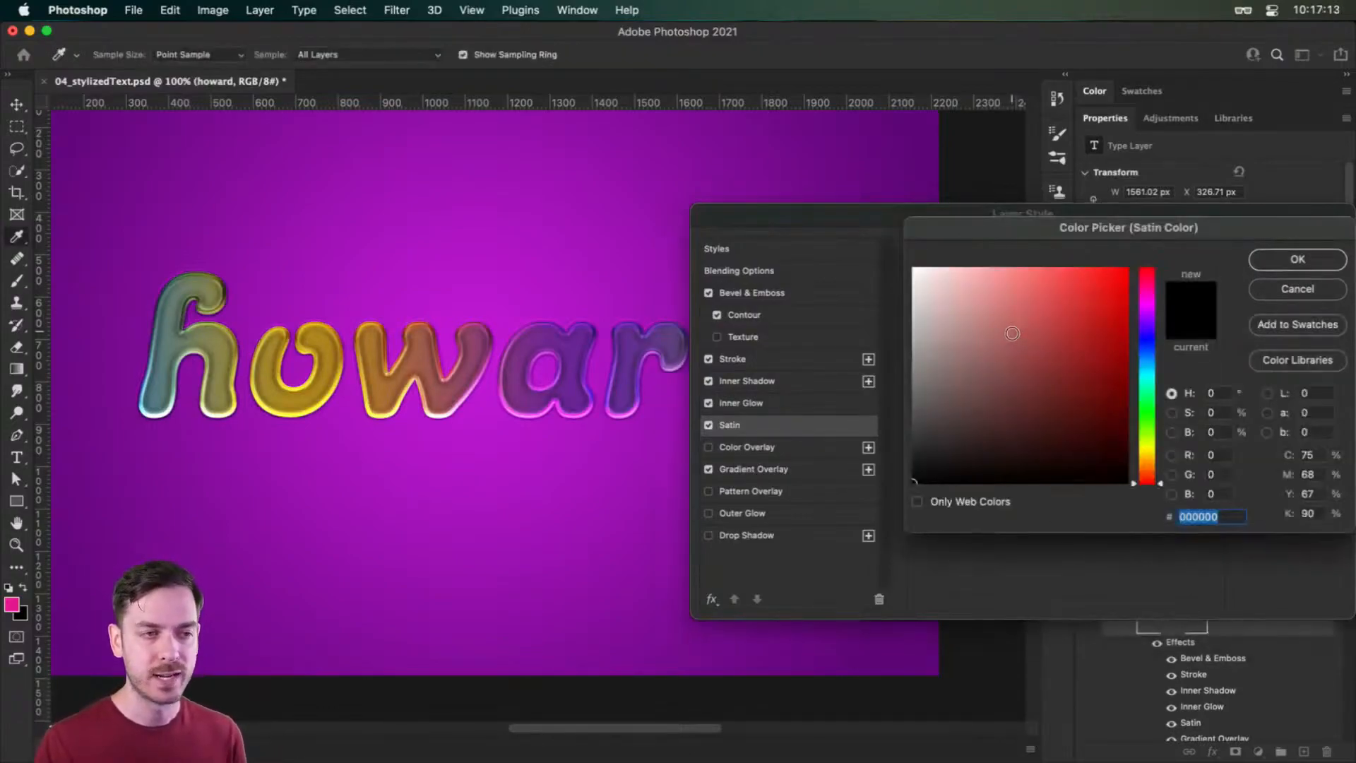
click(914, 269)
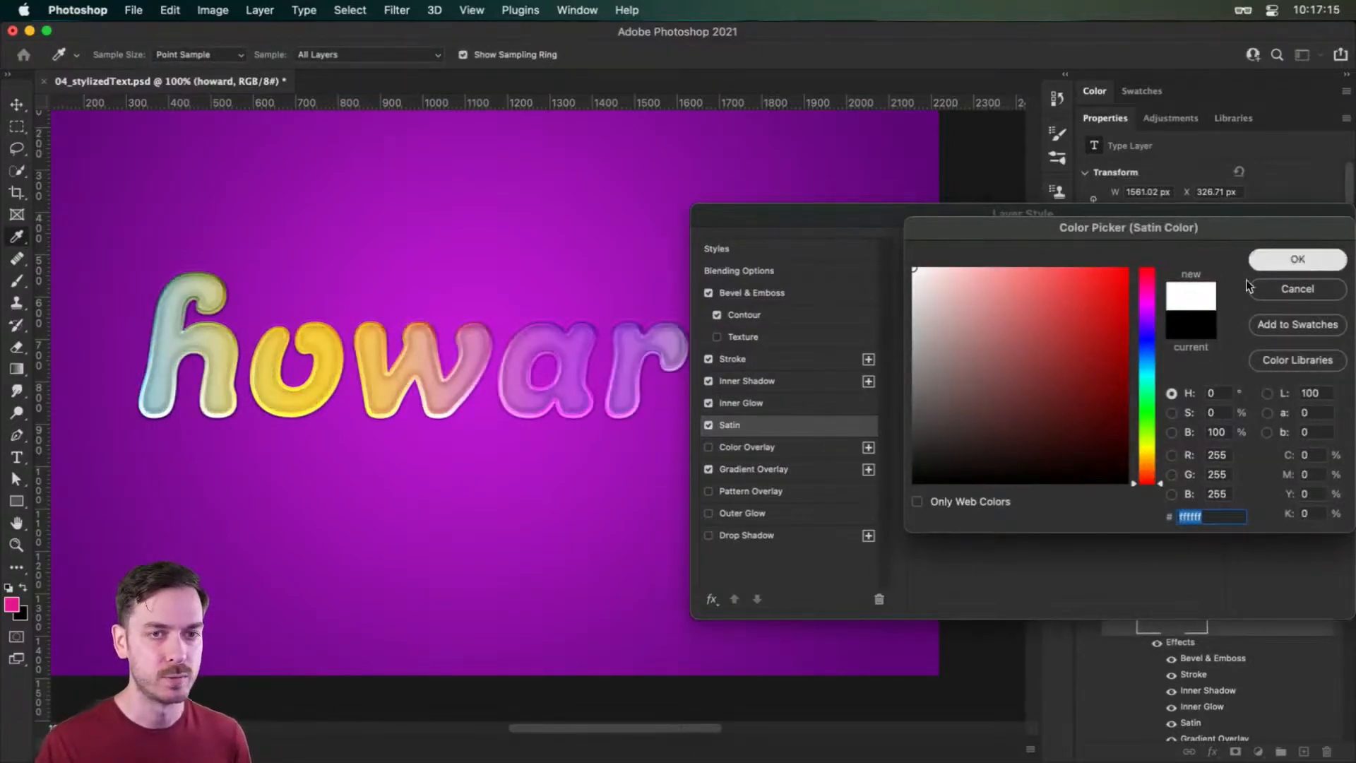
click(1274, 262)
click(1025, 279)
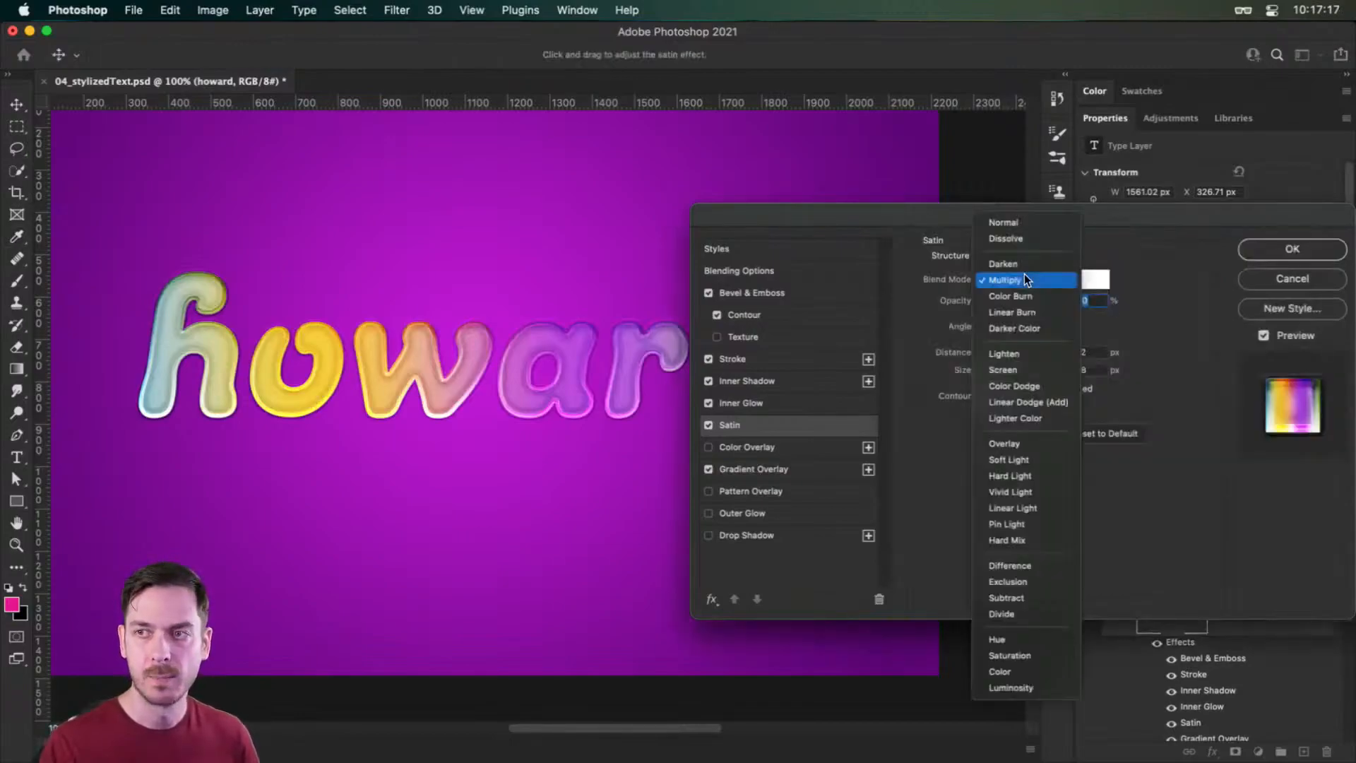
click(1036, 440)
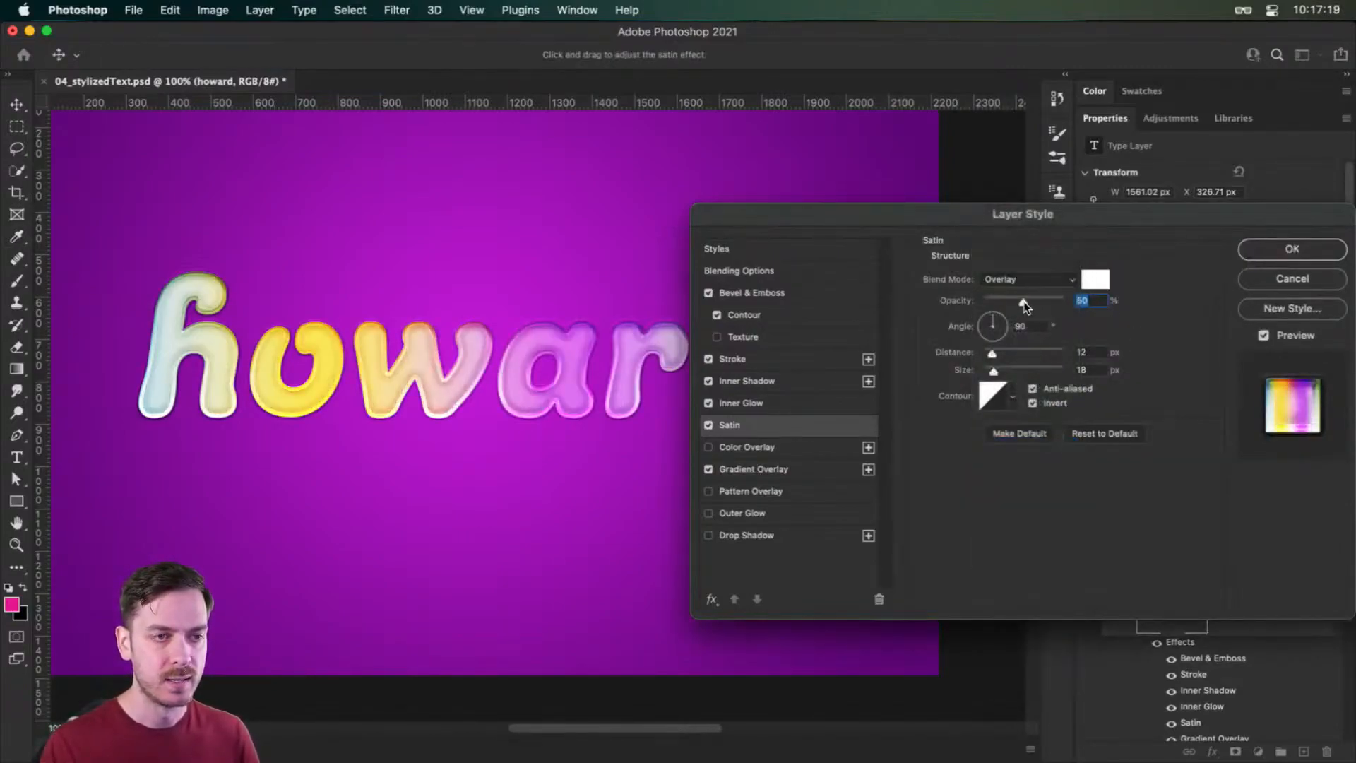
- Set the satin's opacity to 60%, angle to 113°, distance to 190 px and size to 27 px
text(100)
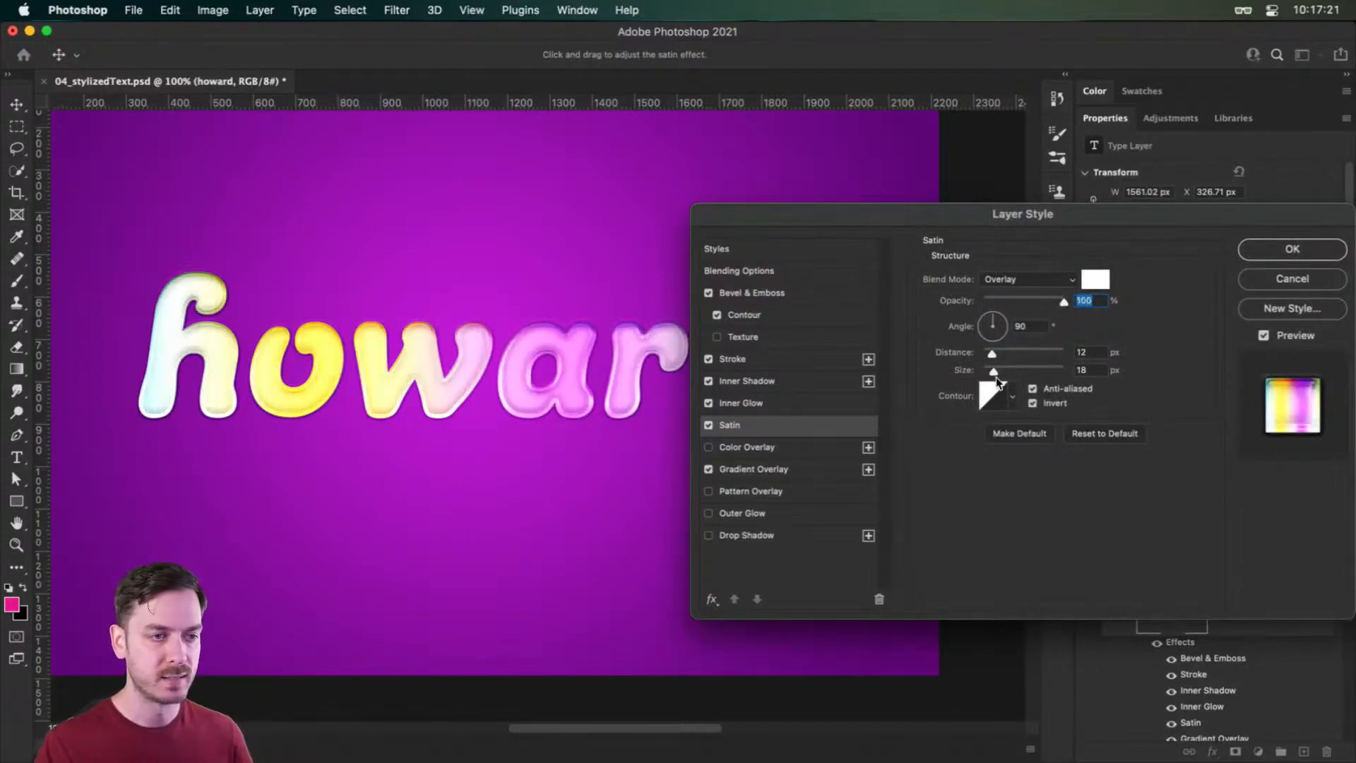
mouse_move(994, 373)
mouse_down()
mouse_move(943, 360)
mouse_move(1028, 355)
mouse_up()
click(1028, 355)
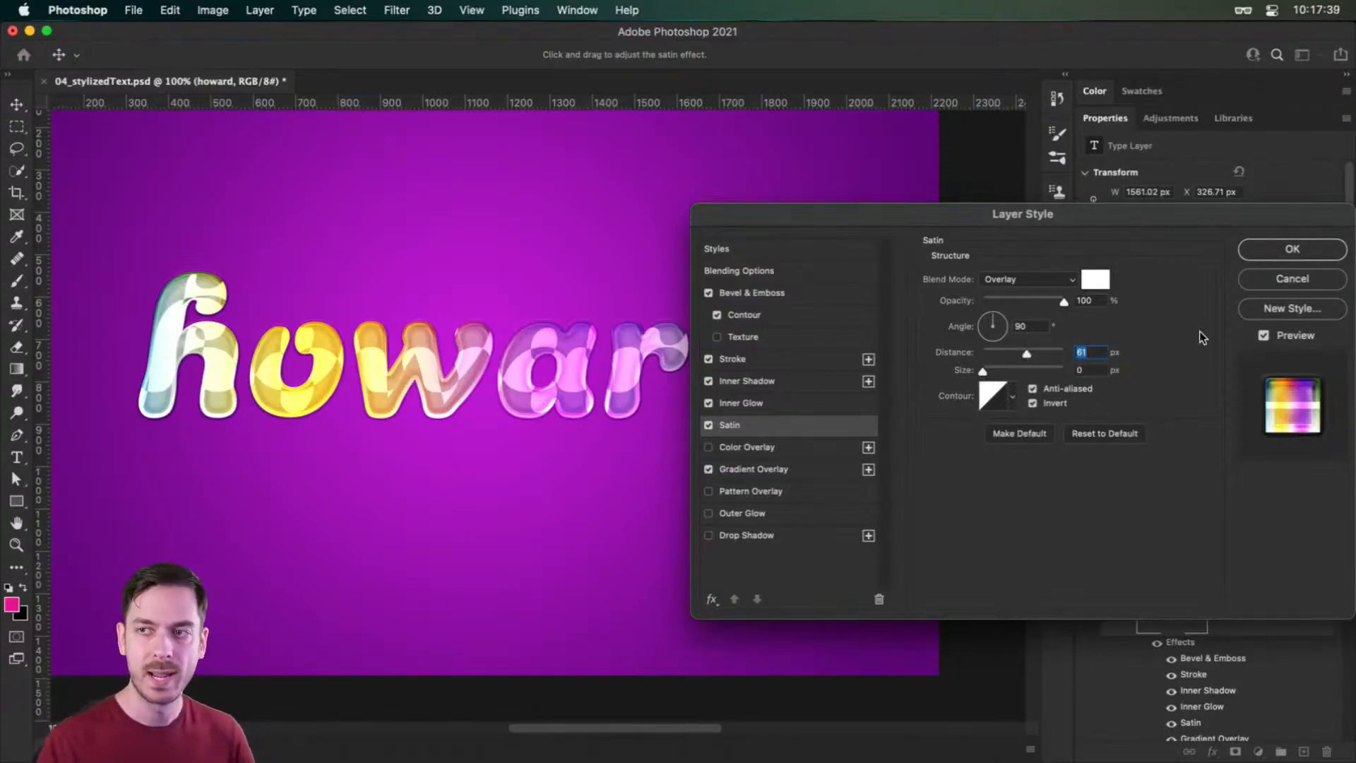
click(1038, 300)
drag(1034, 299, 1031, 300)
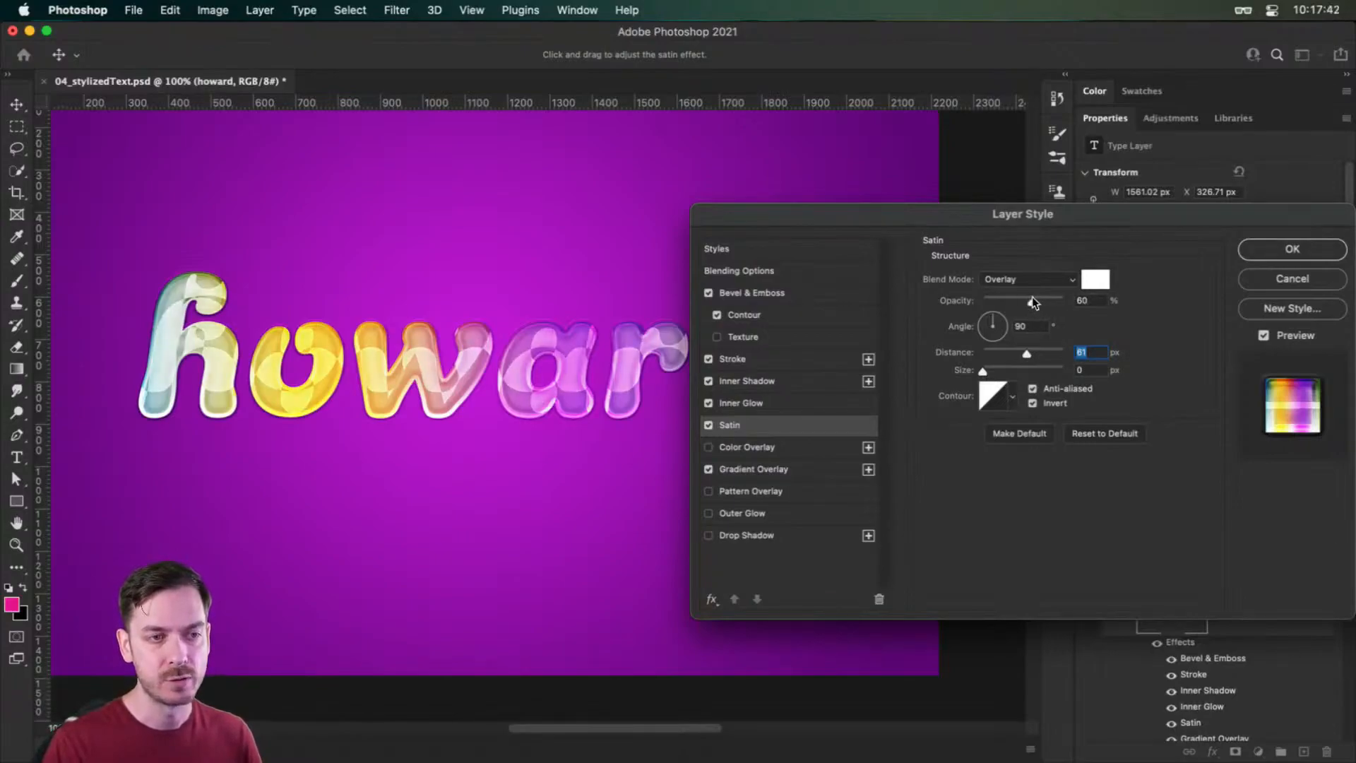
click(992, 319)
drag(993, 319, 996, 370)
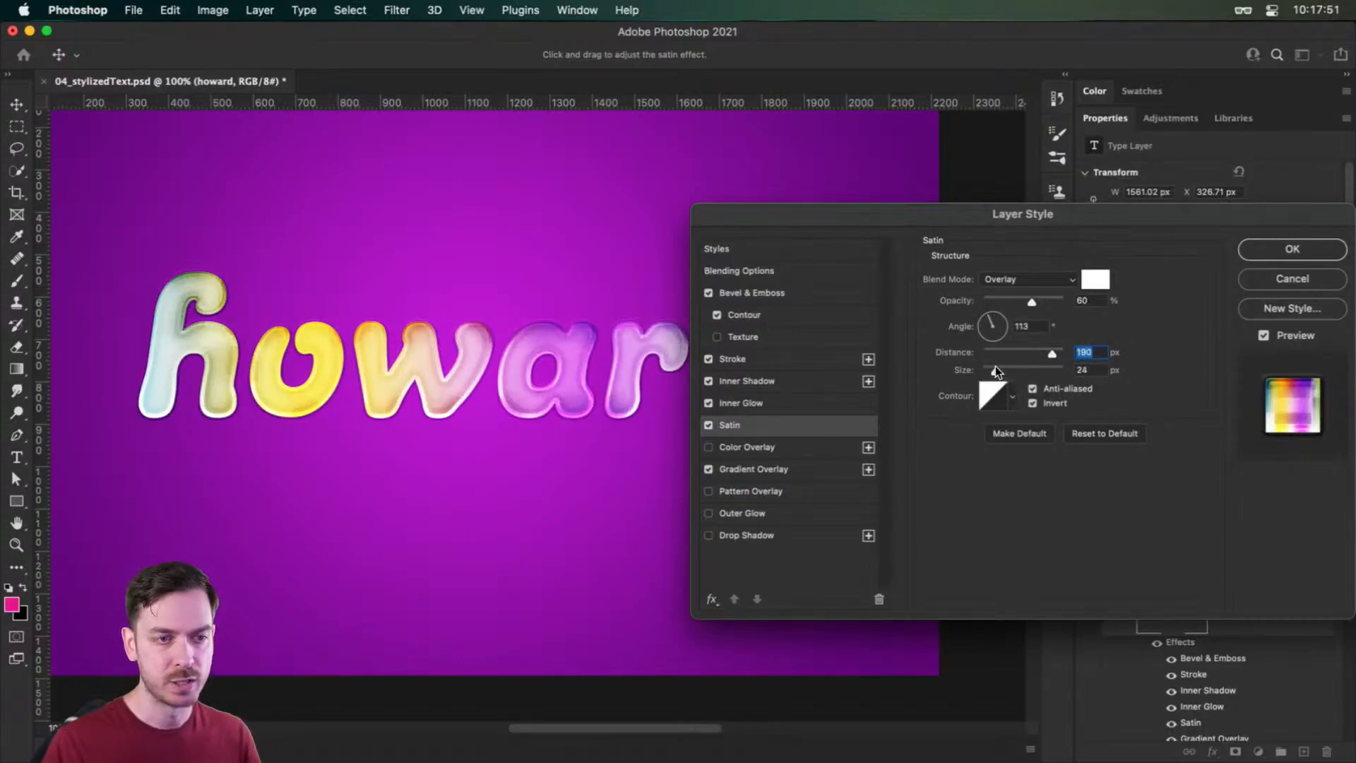
- Compare the lettering with the satin and the inner glow each switched off and on
click(709, 424)
click(706, 421)
click(706, 421)
click(709, 421)
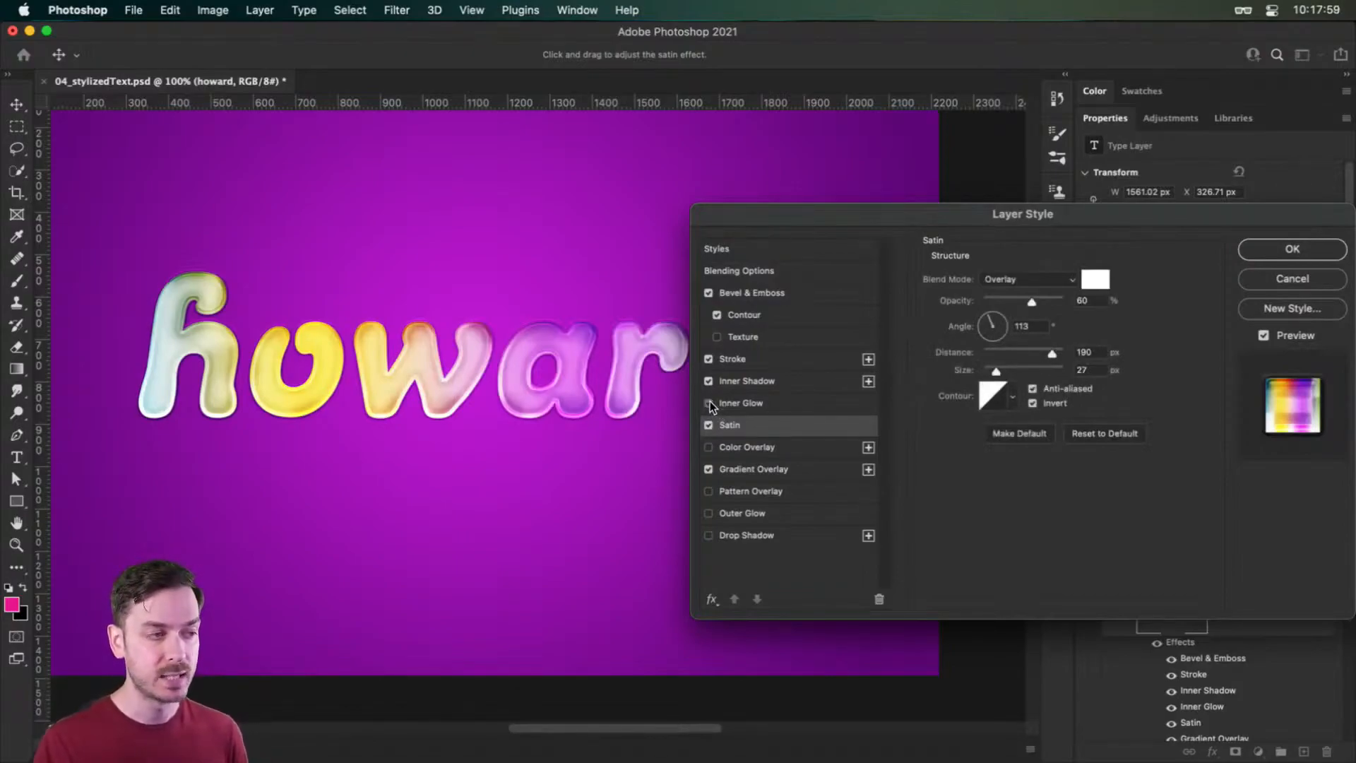
click(710, 402)
click(710, 402)
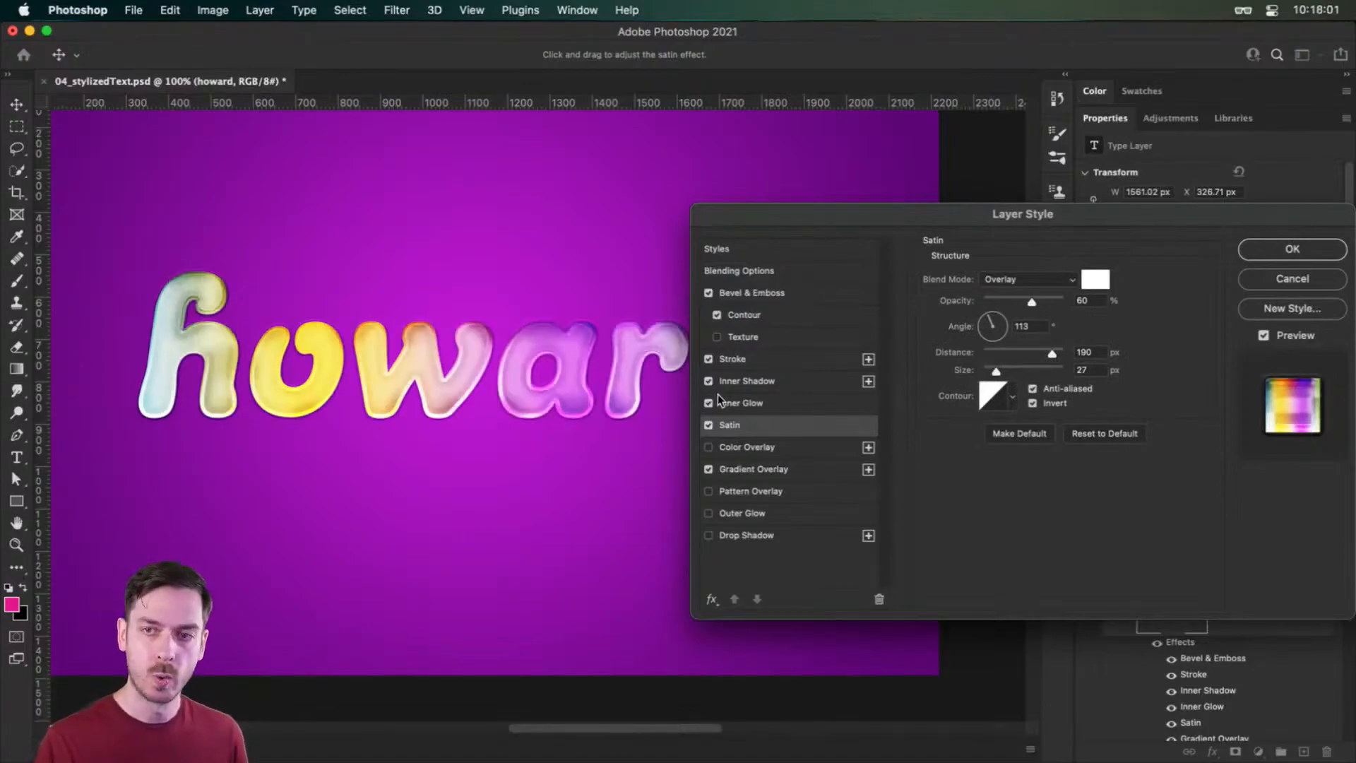
- Choose the rounded half contour preset for the satin effect and turn off its Invert option
click(785, 428)
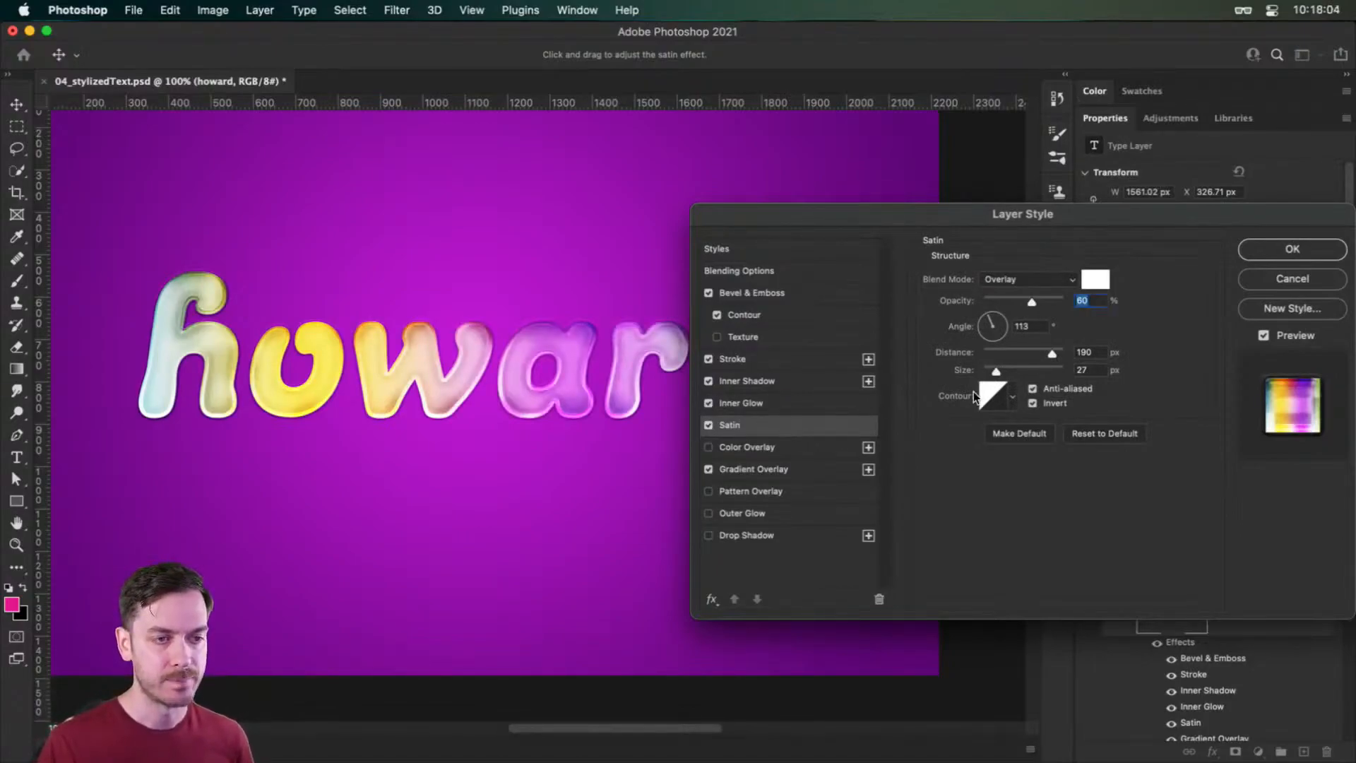
click(1013, 395)
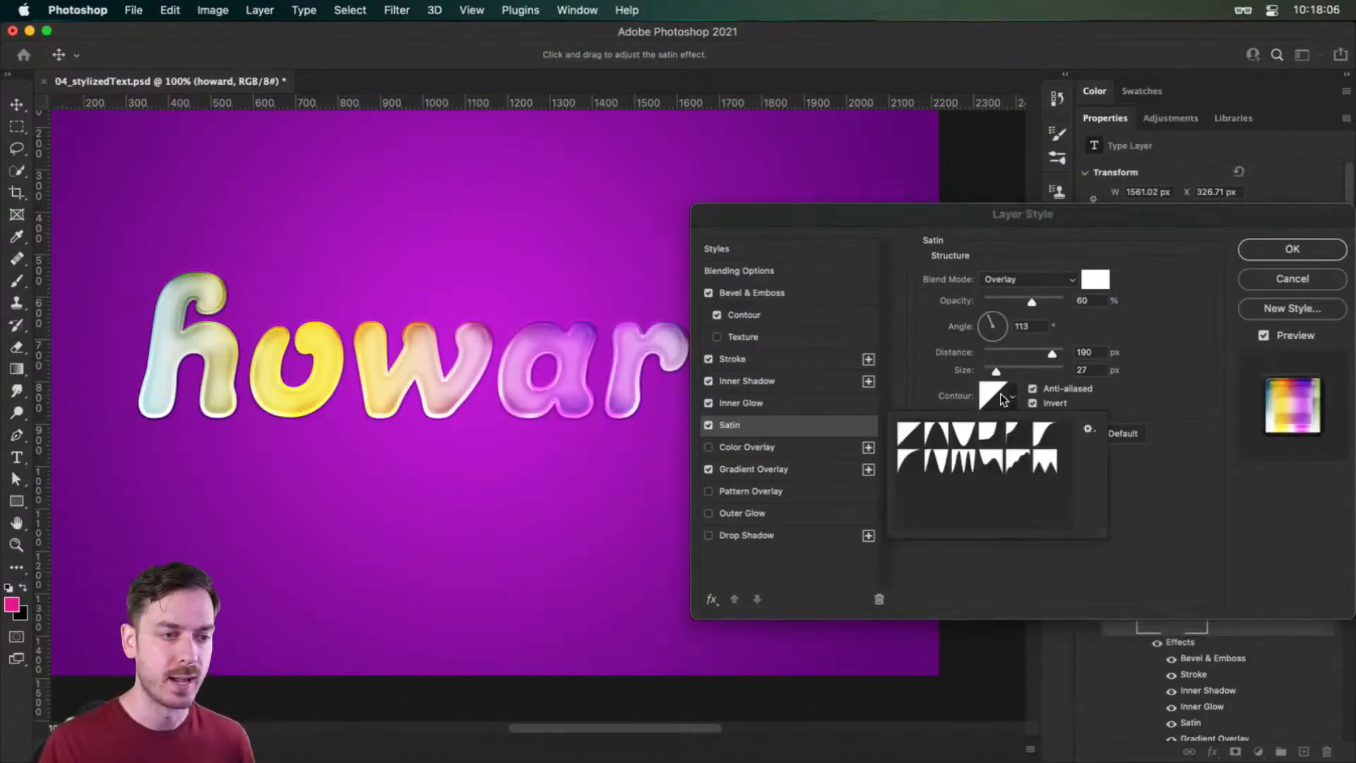
click(915, 455)
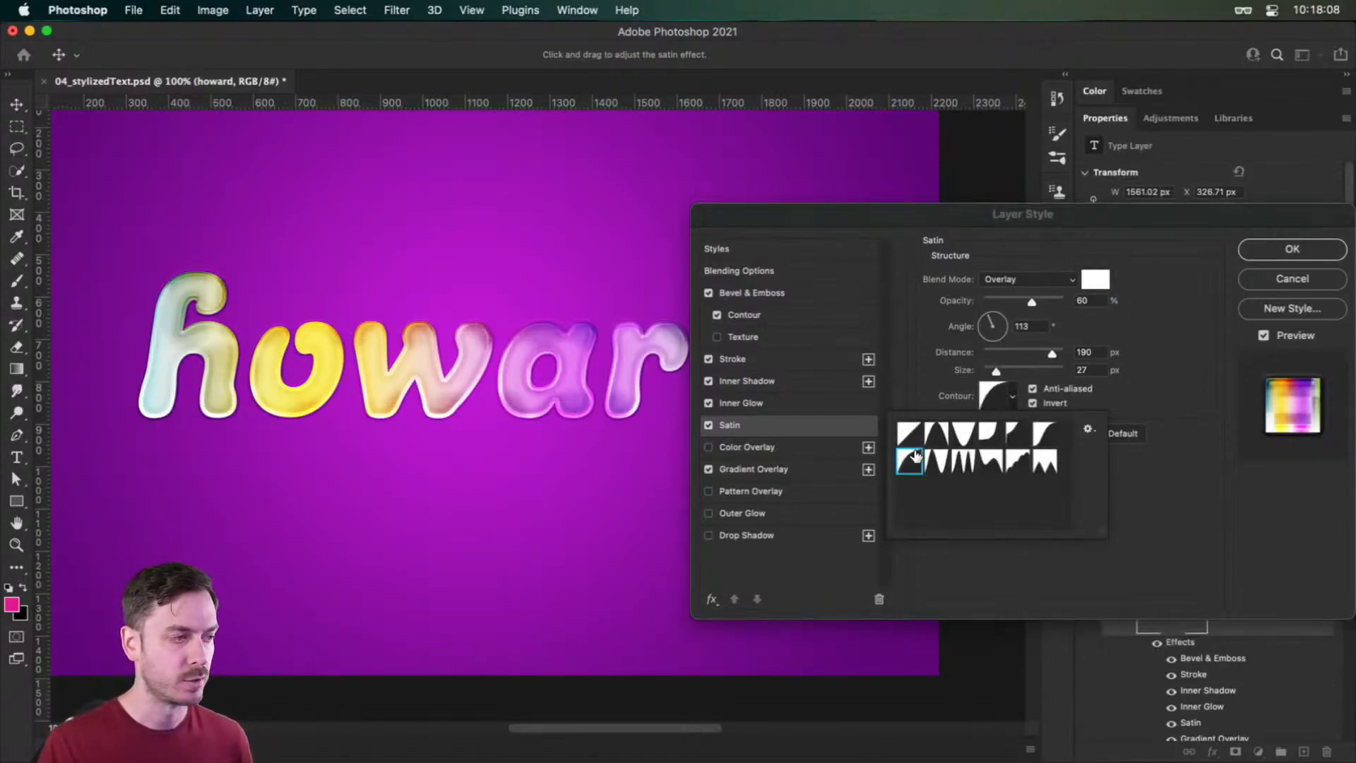
click(1241, 514)
click(1053, 403)
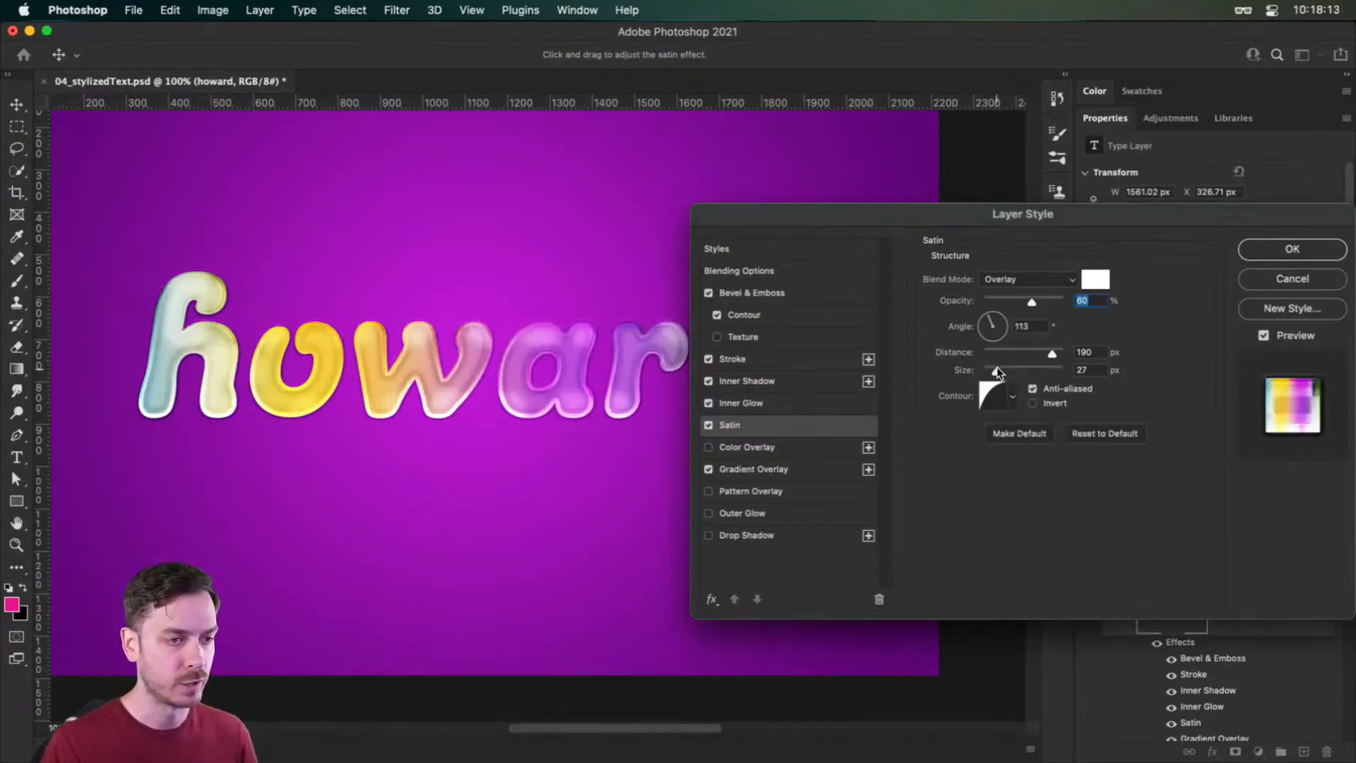
- Set the satin's size to 29 px and opacity to 57%, previewing the lettering without and with inner glow and satin
drag(997, 370, 998, 373)
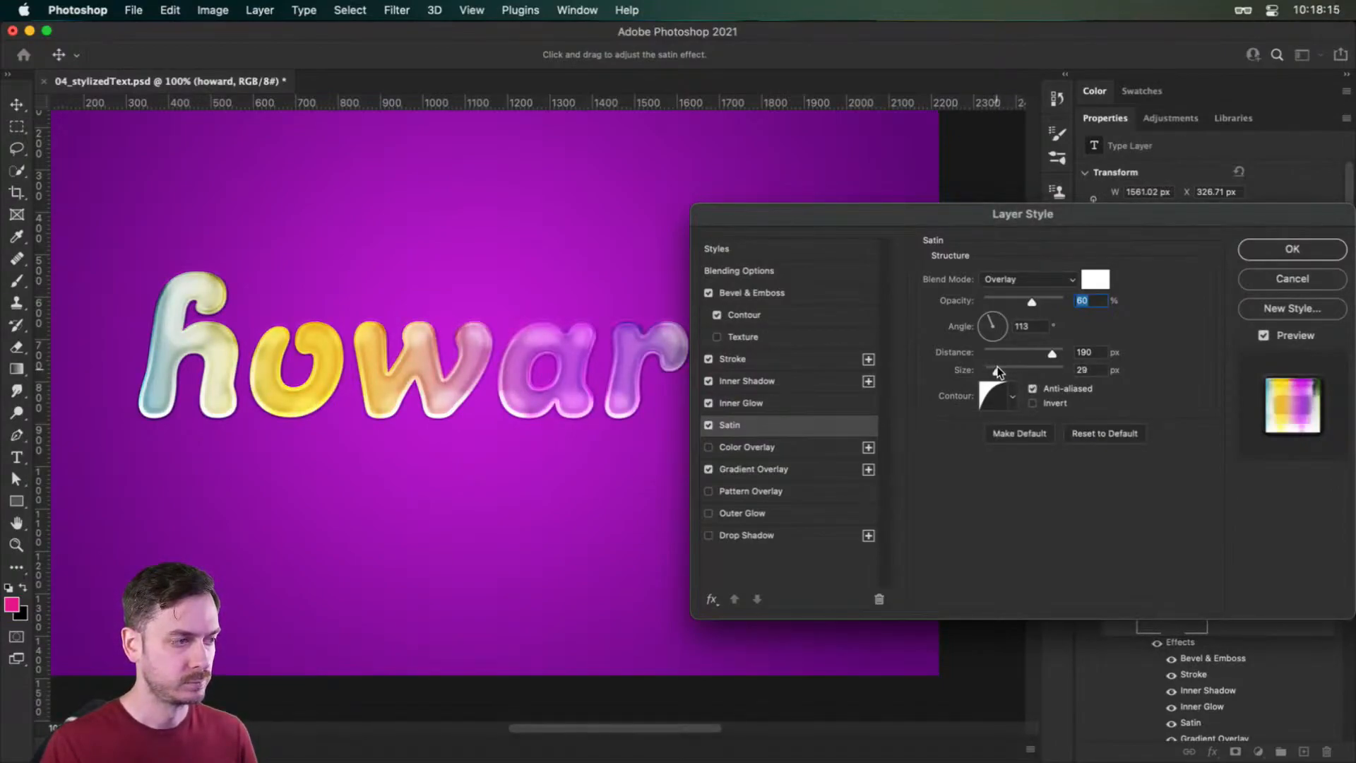
drag(1032, 301, 1029, 301)
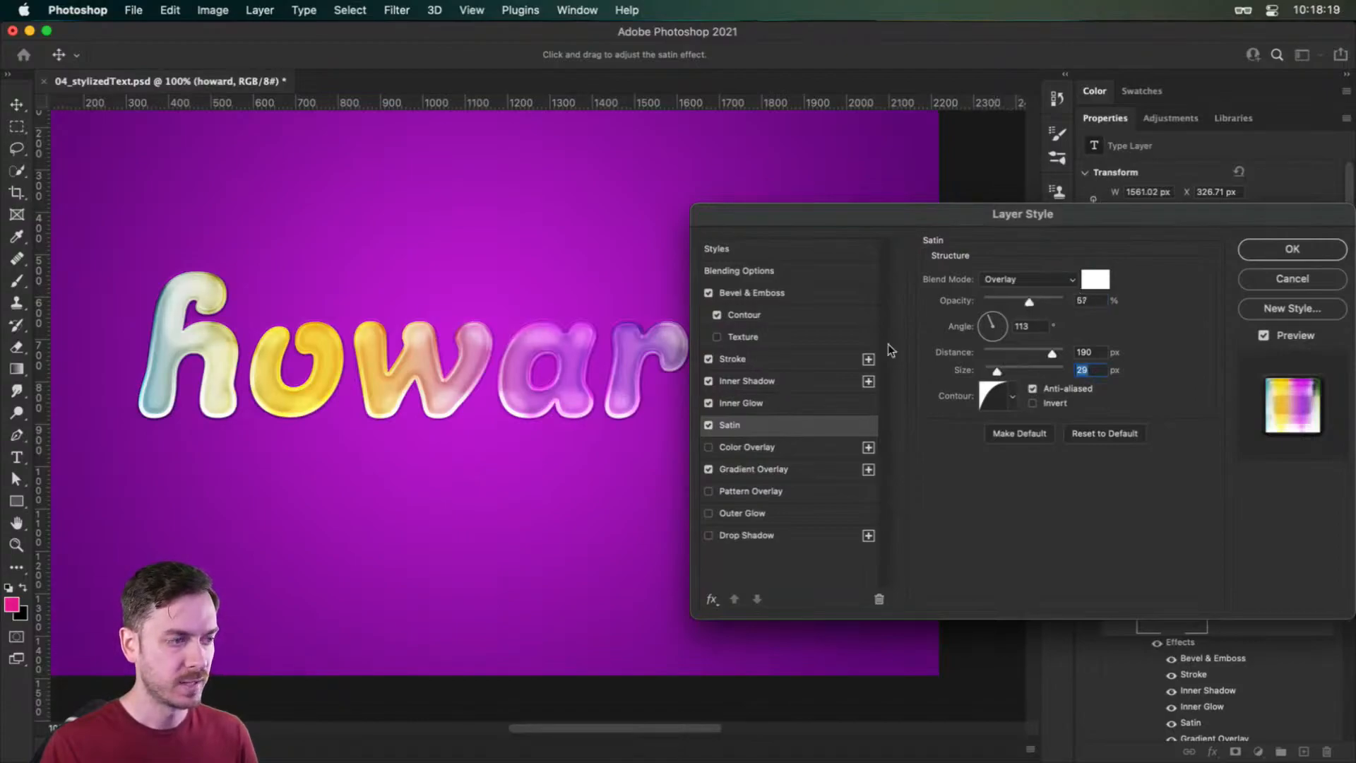
click(708, 403)
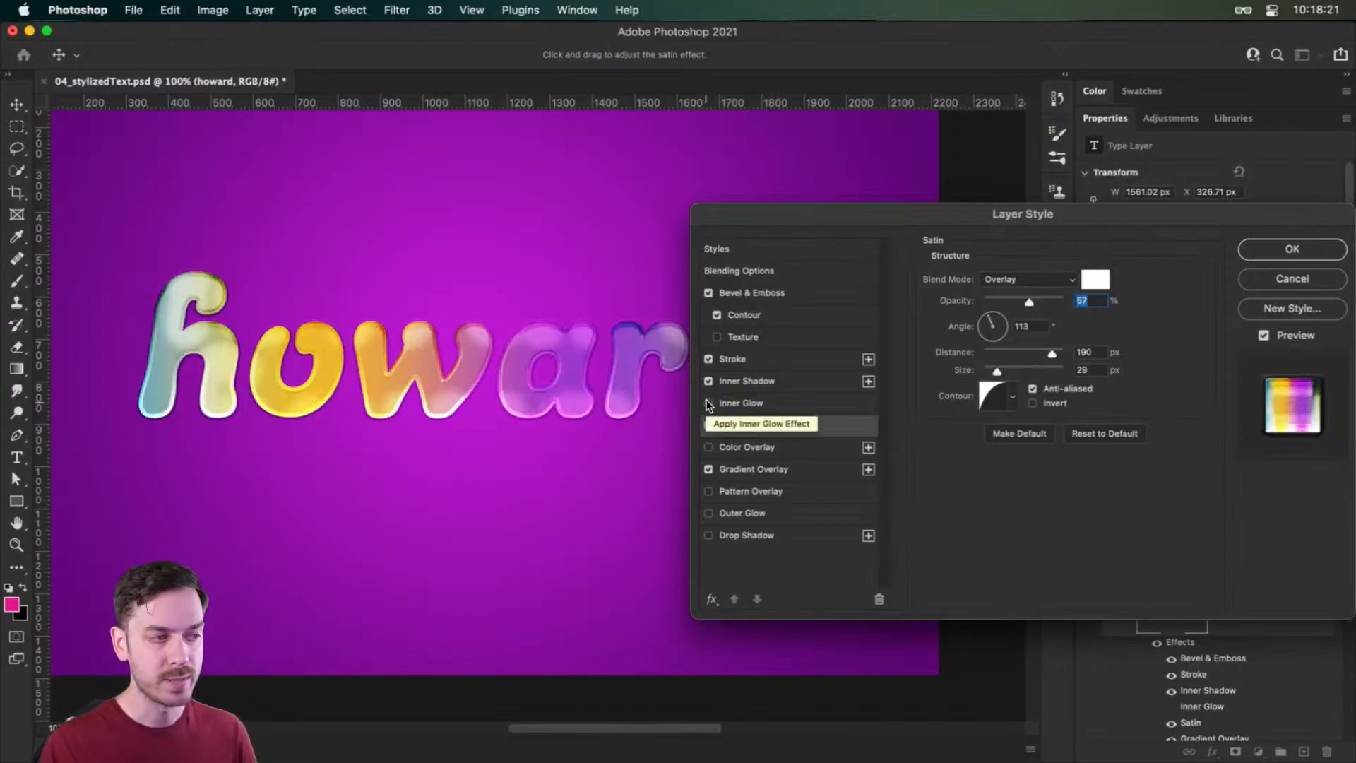
click(708, 426)
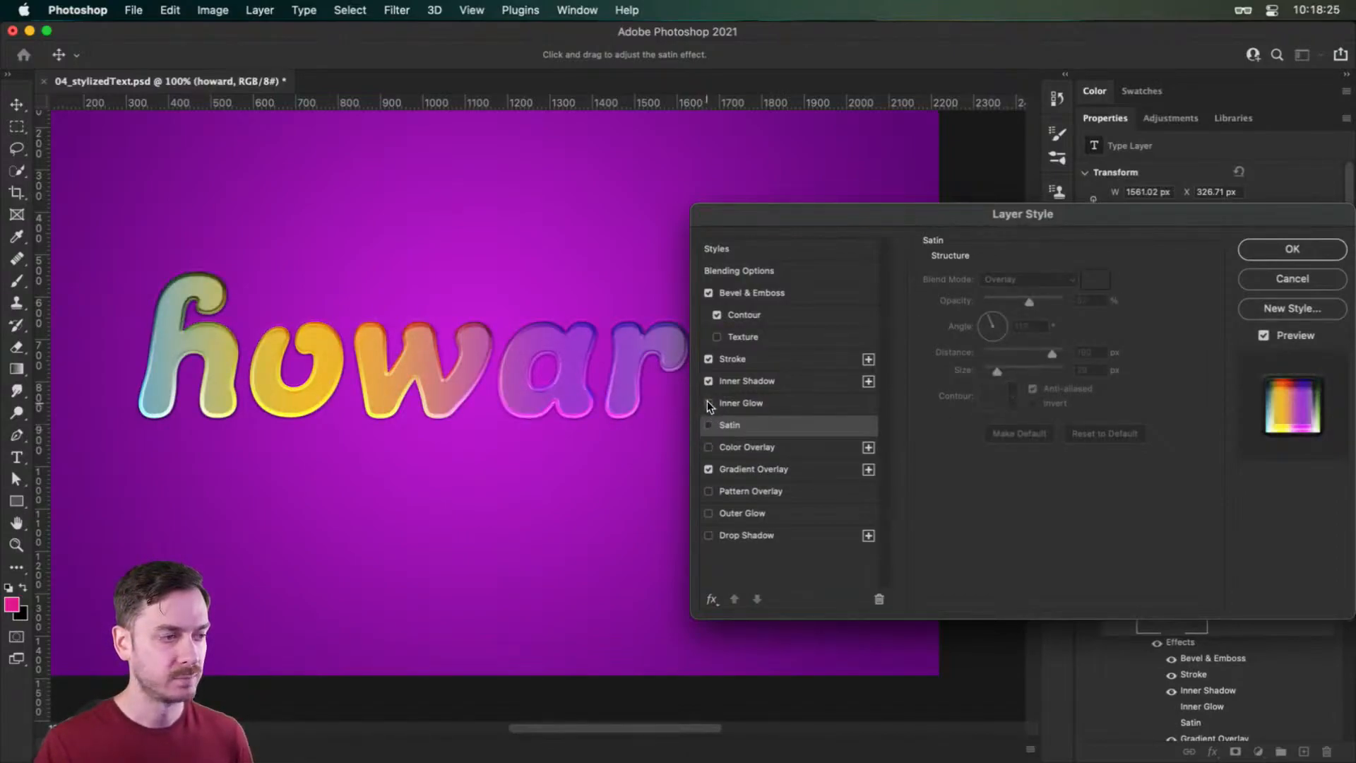
click(707, 402)
click(709, 424)
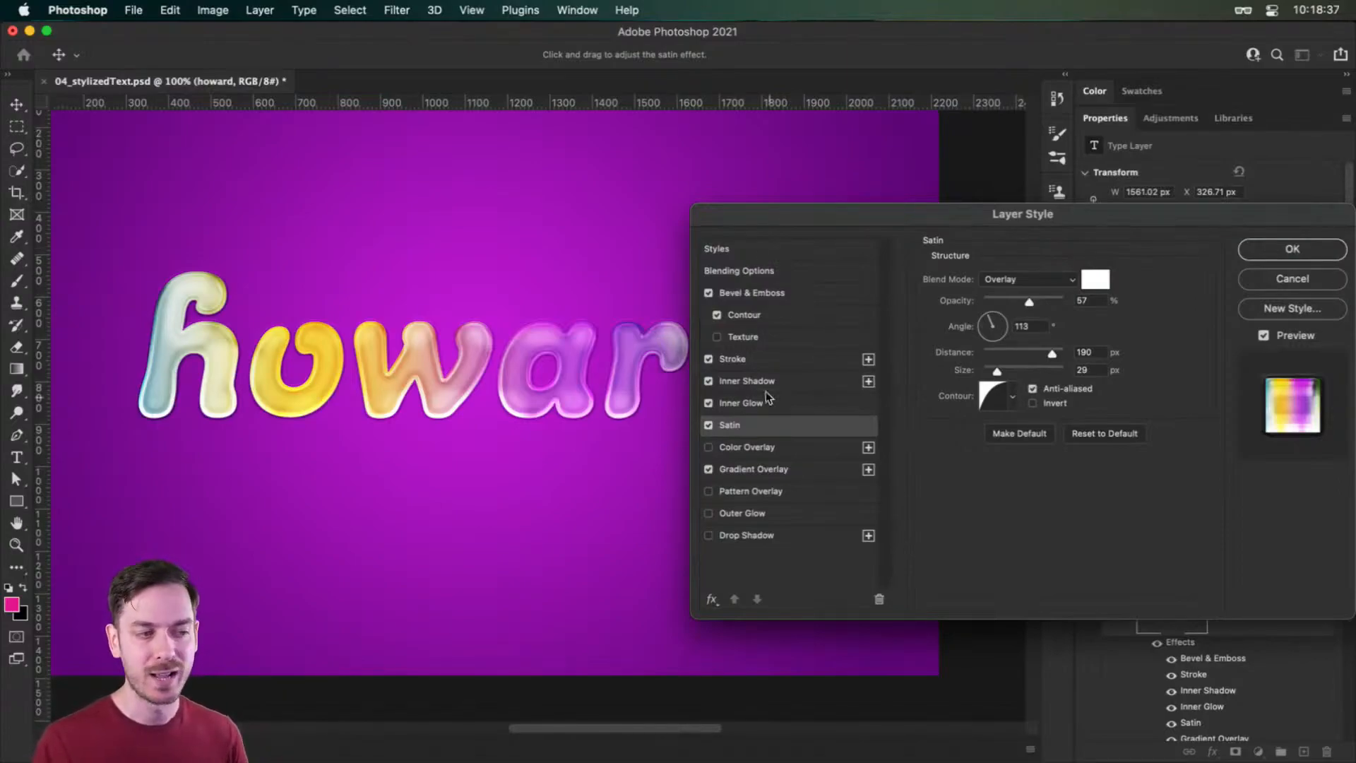
- Enable the drop shadow, reset it to its default settings, and set its blend mode to Normal
click(784, 536)
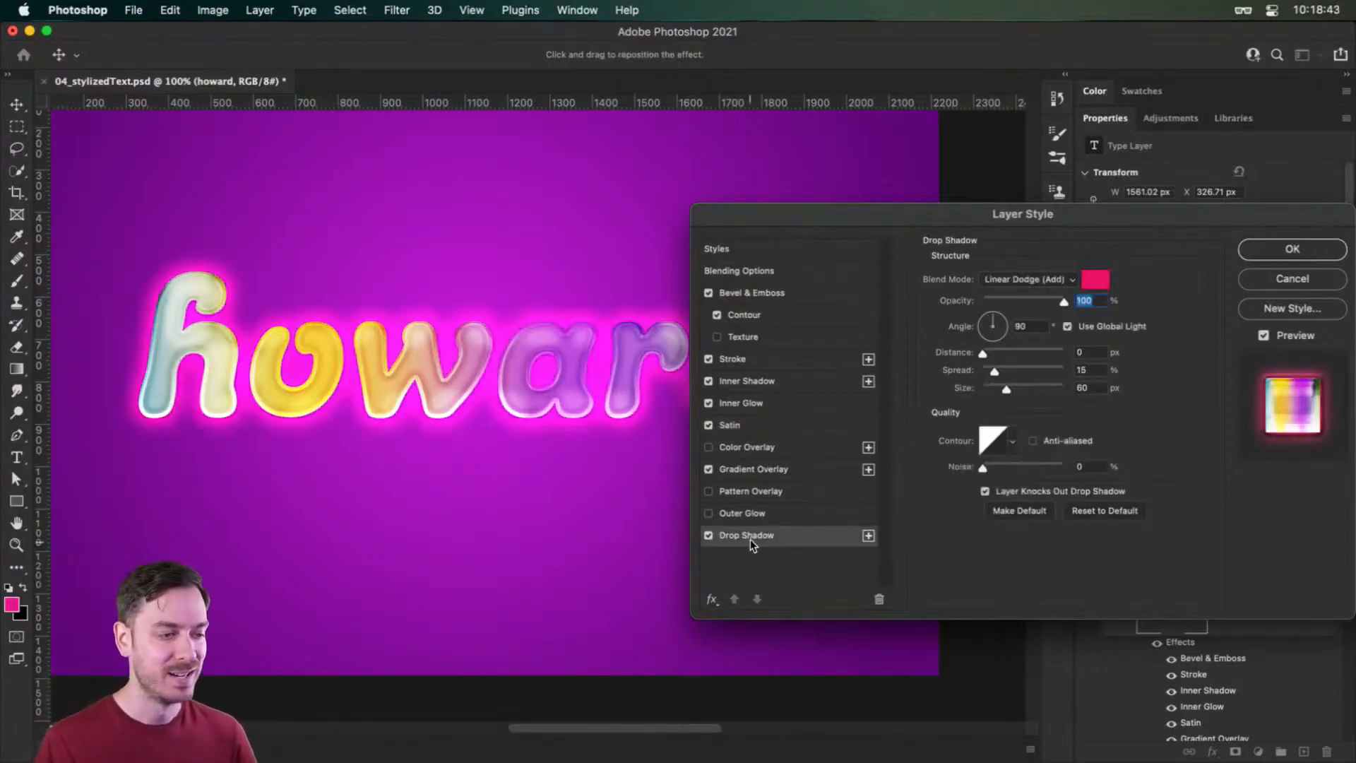
click(1106, 510)
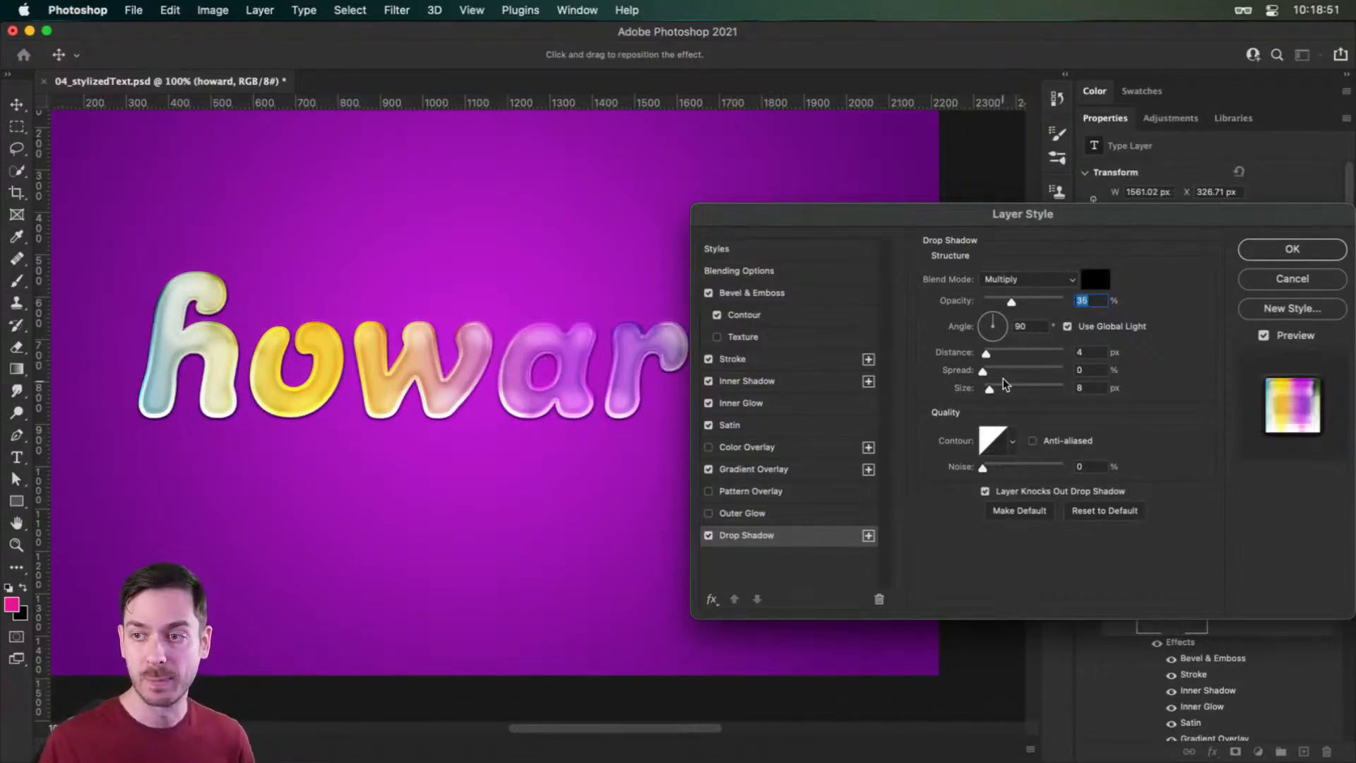
click(1025, 279)
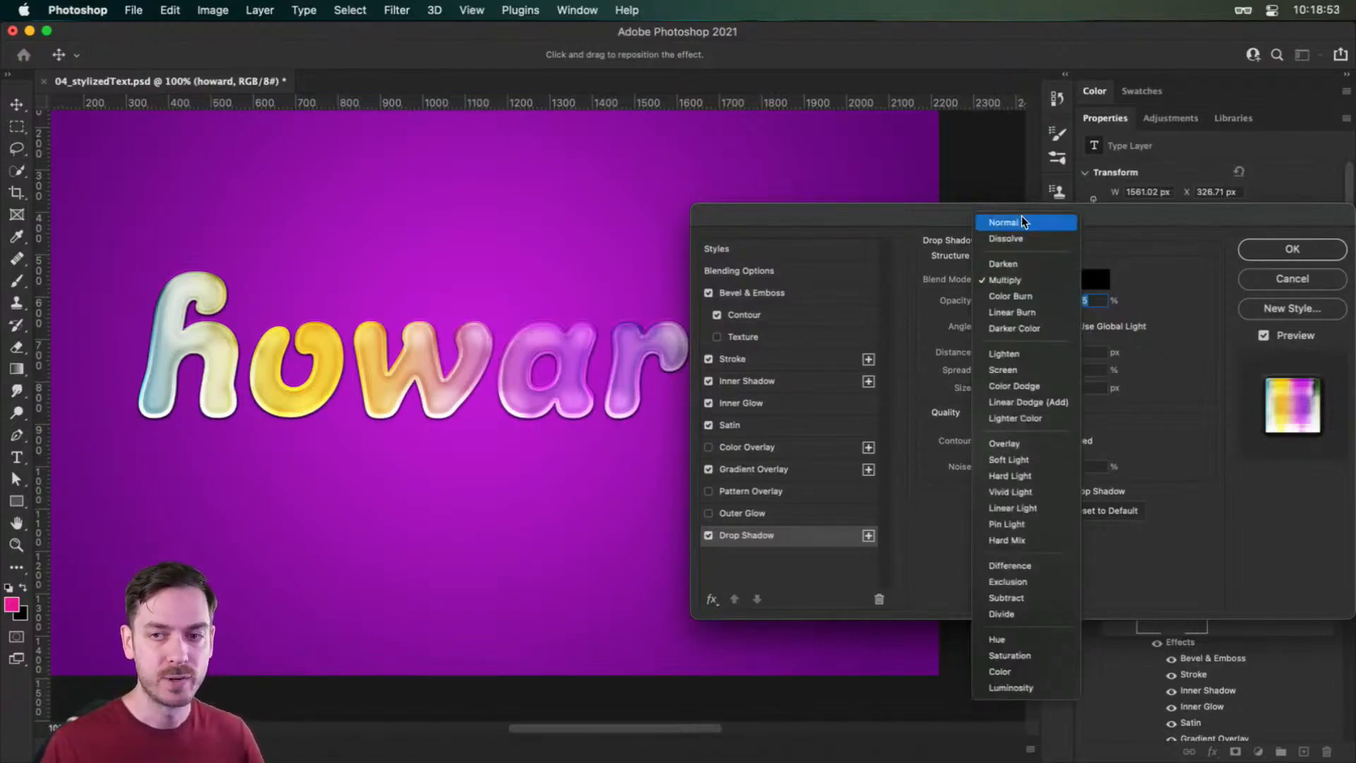
click(1024, 223)
- Change the drop shadow's color to a saturated magenta pink
click(1099, 281)
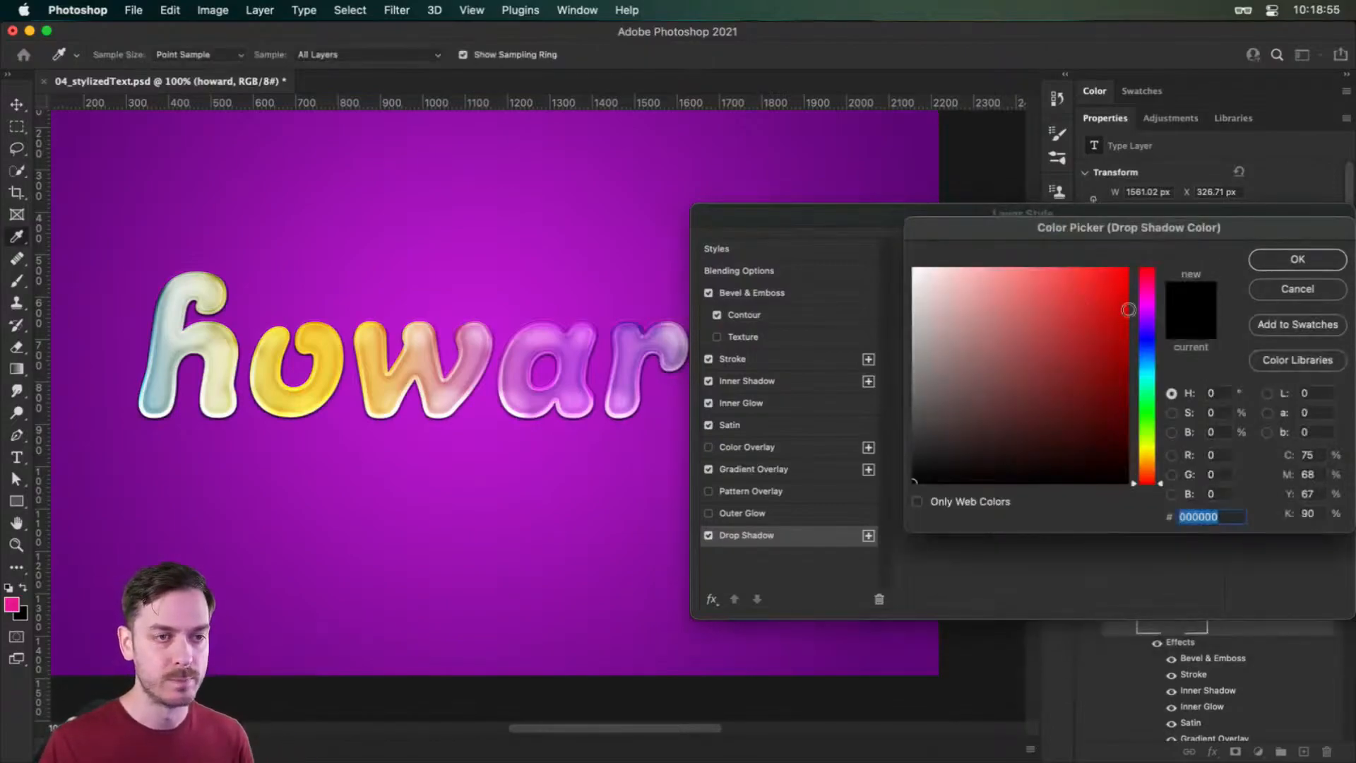
click(1084, 295)
click(1146, 291)
drag(1090, 291, 1101, 292)
click(1279, 265)
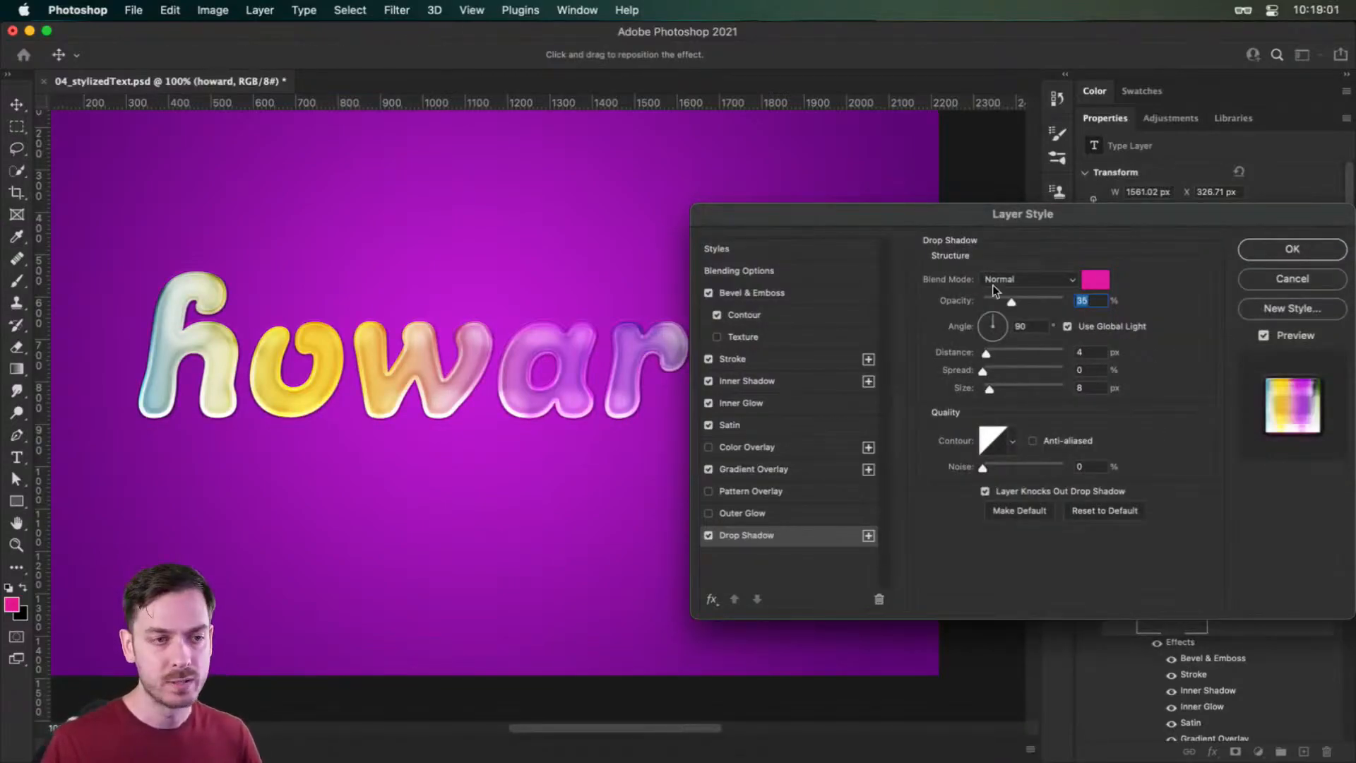
- Turn off global light for the drop shadow and set opacity 59%, angle 113°, distance 18 px and size 0 px
mouse_move(1011, 301)
mouse_down()
mouse_move(1037, 301)
mouse_move(989, 316)
mouse_up()
click(1077, 321)
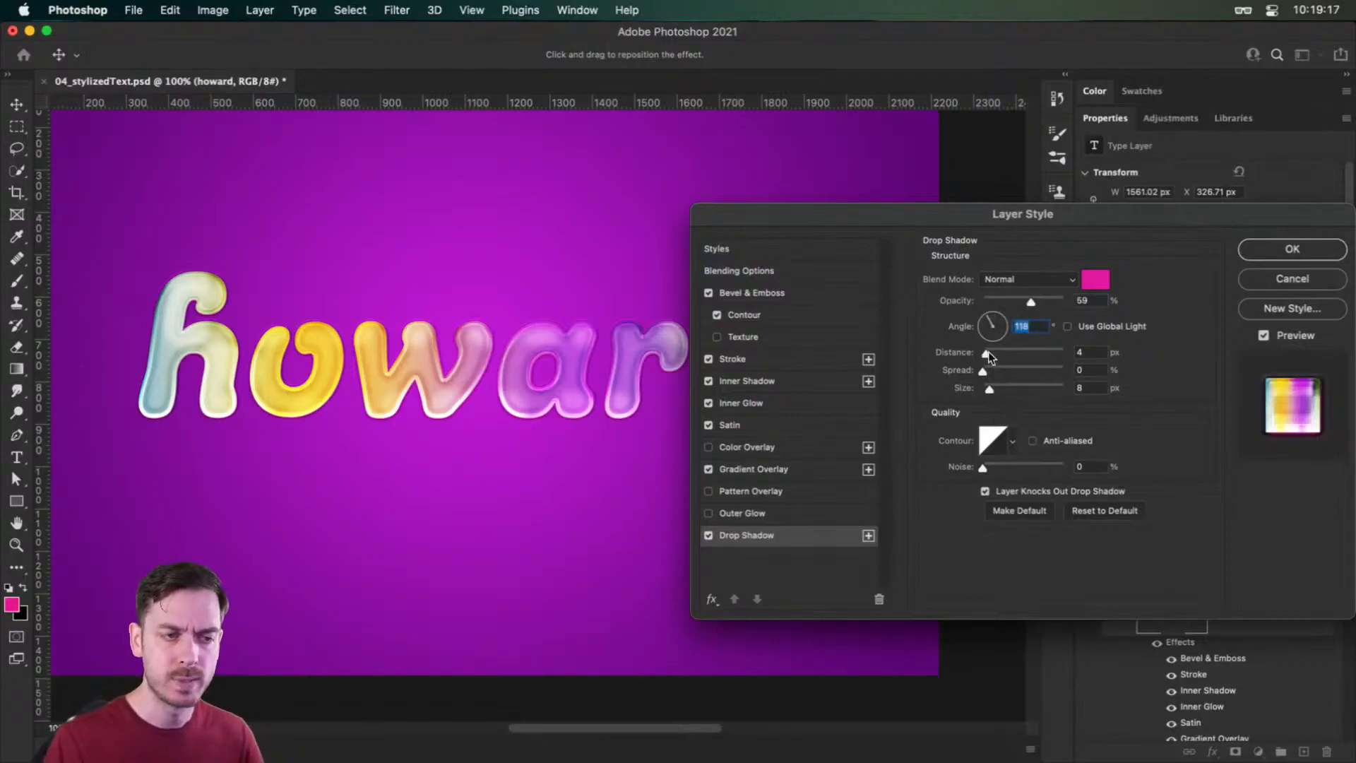
drag(988, 353, 998, 353)
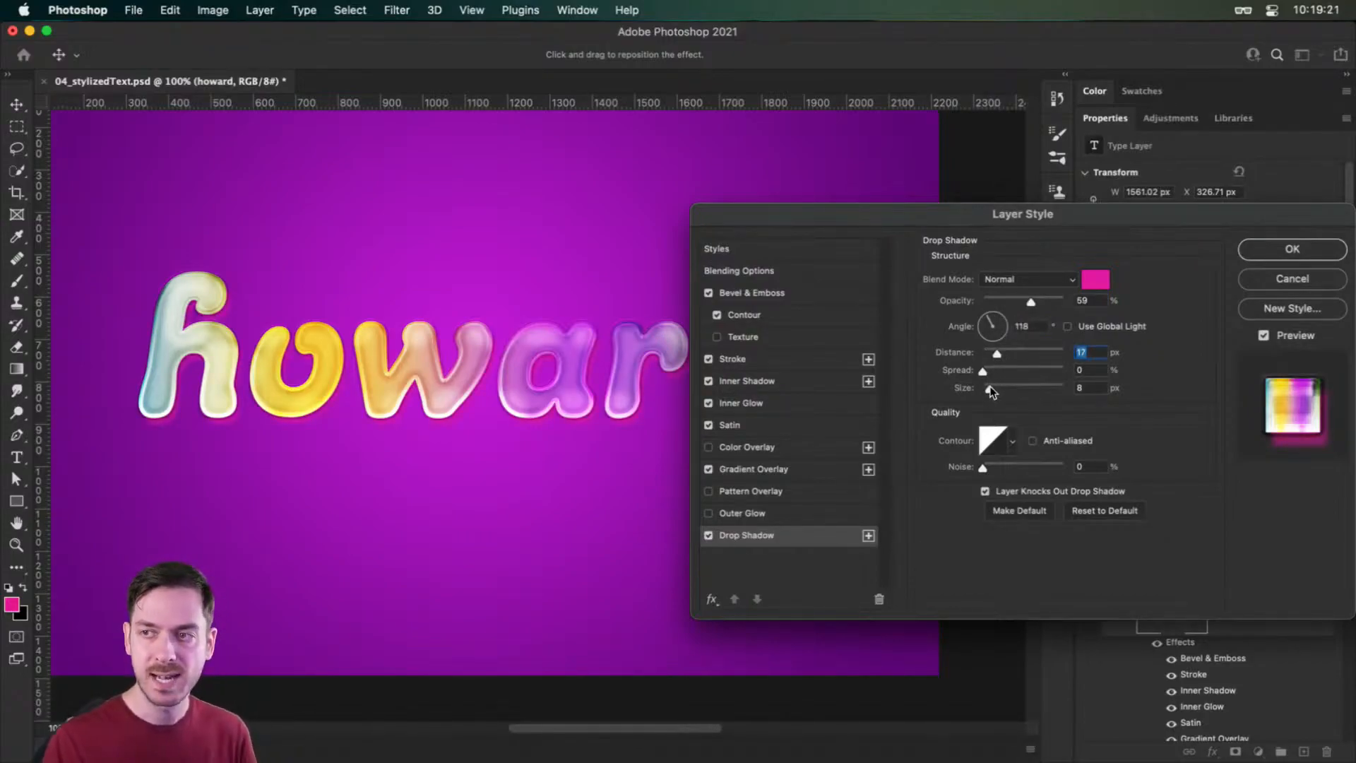
drag(991, 386, 992, 320)
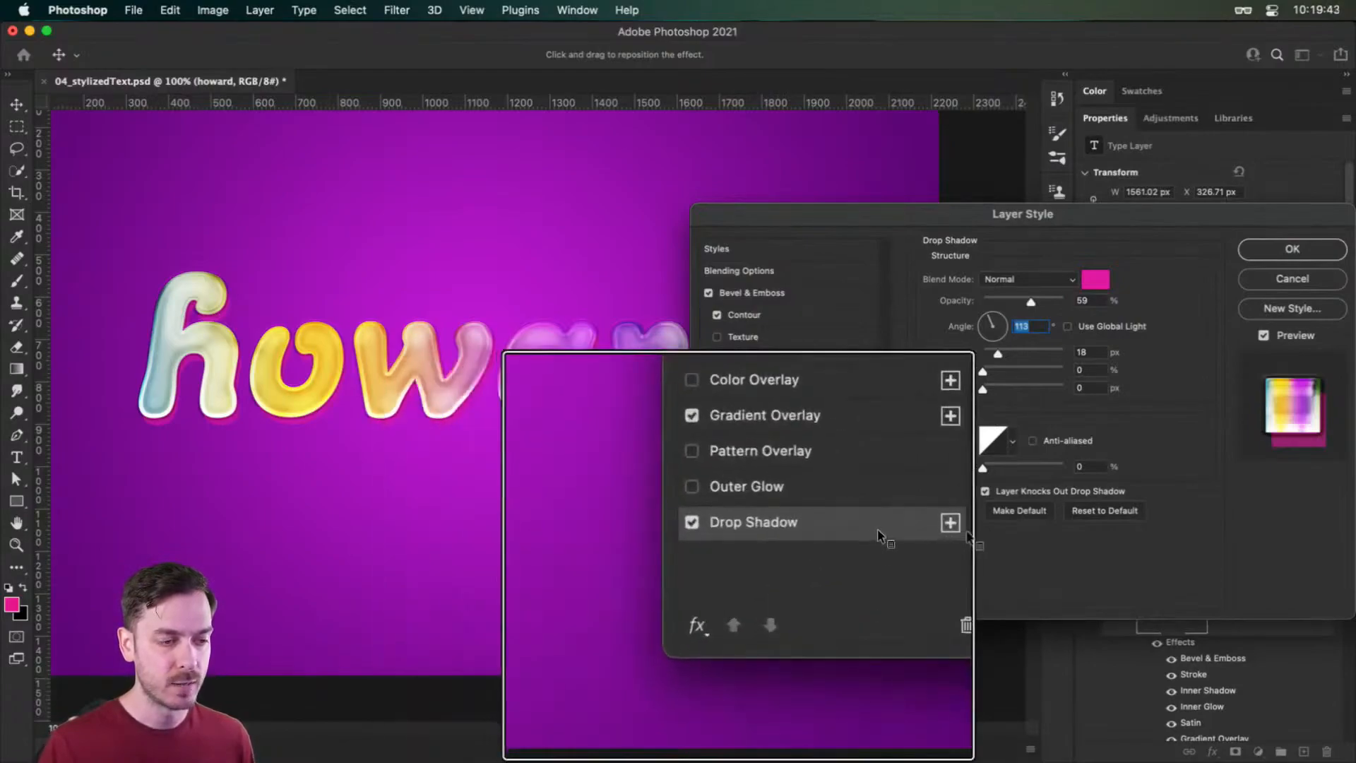
- Add a second drop shadow beneath the first with opacity 100%, distance 4 px, spread 100% and size 29 px
click(868, 539)
click(770, 558)
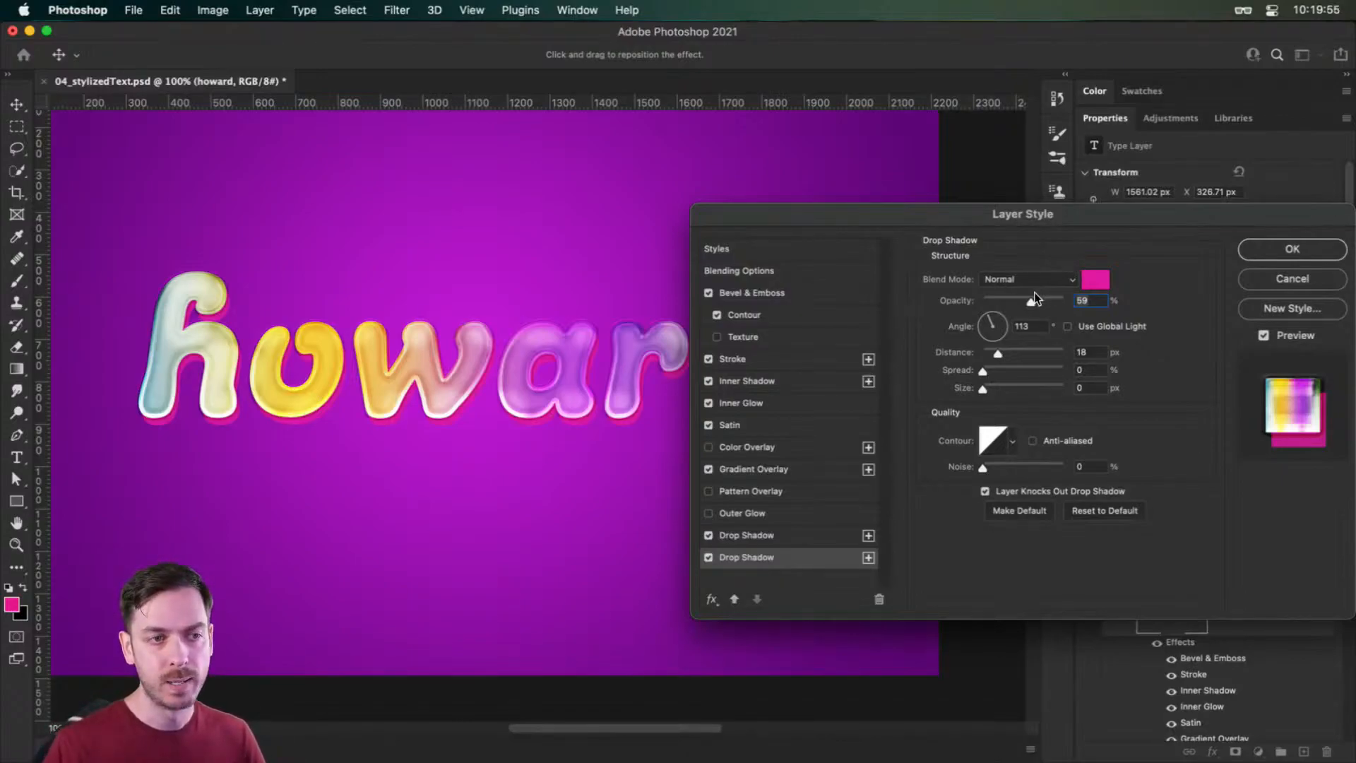
drag(1032, 304, 1097, 308)
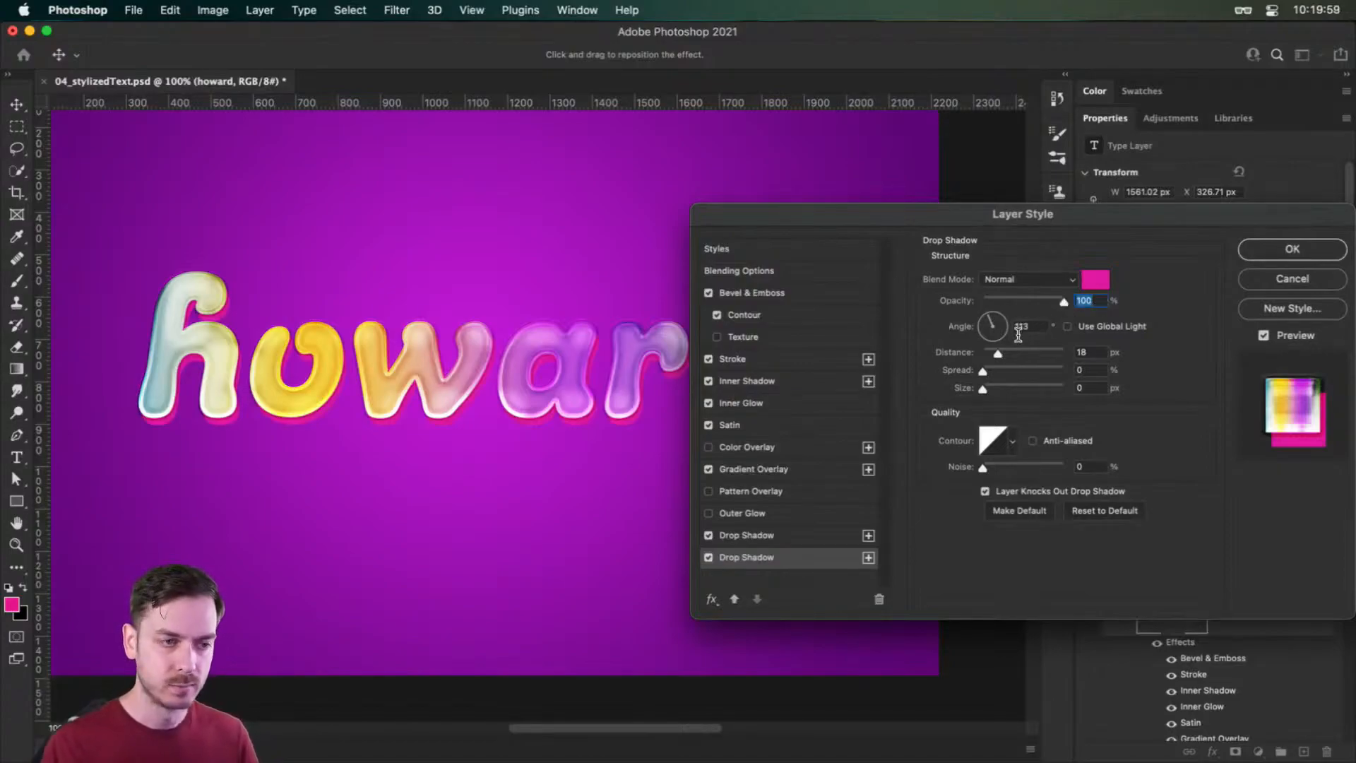
drag(998, 353, 989, 350)
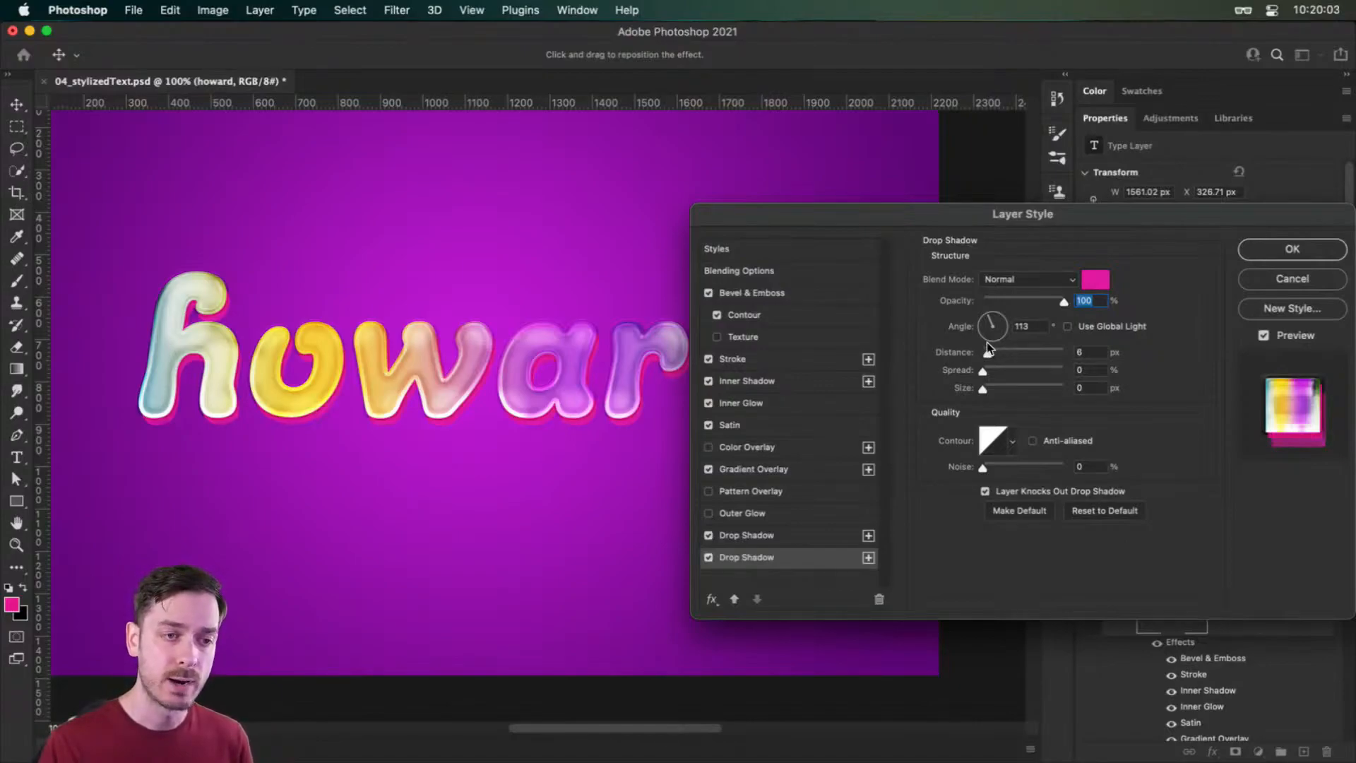
click(986, 342)
drag(984, 370, 1119, 383)
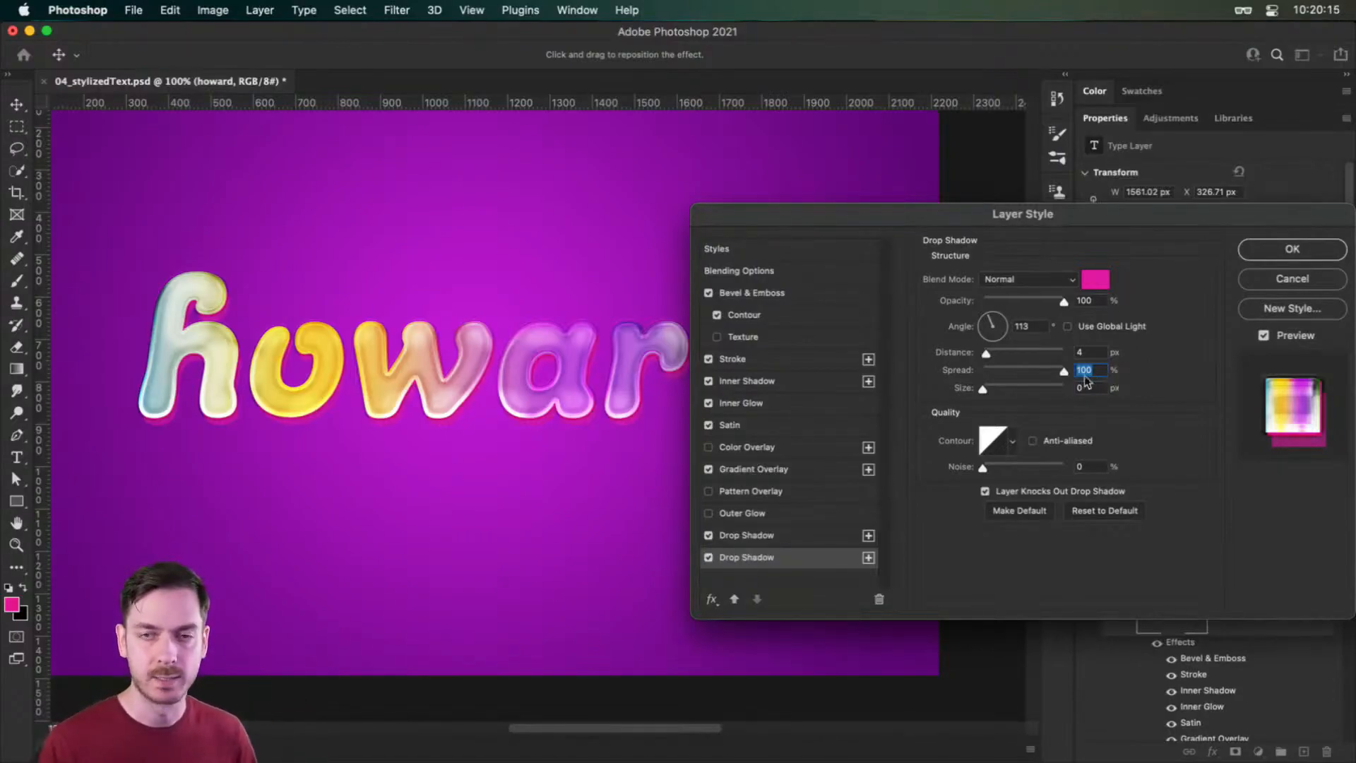
drag(982, 386, 999, 389)
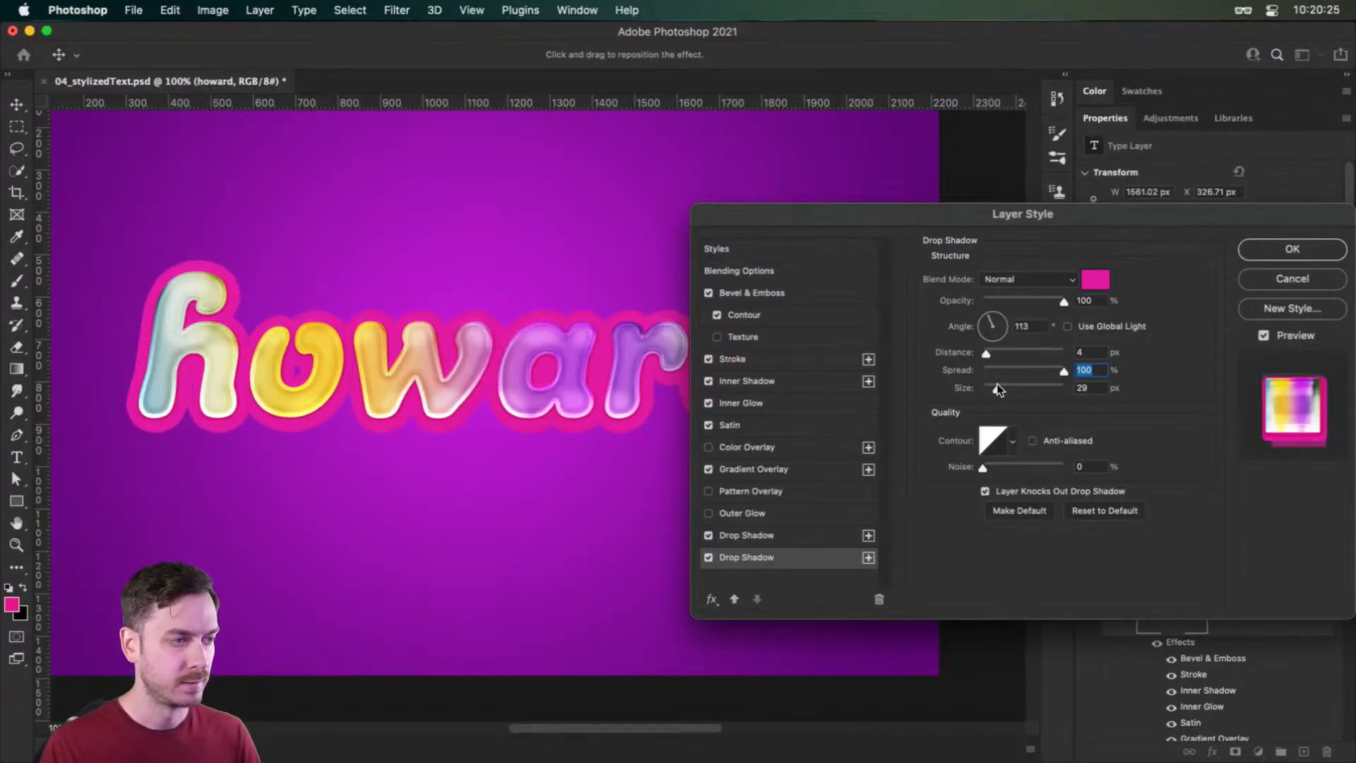
drag(998, 390, 997, 390)
- Turn on anti-aliasing for the second drop shadow and try other contour presets, keeping the linear one
click(1032, 440)
click(1013, 442)
click(943, 469)
key(Right)
key(Right)
key(Right)
key(Right)
click(907, 472)
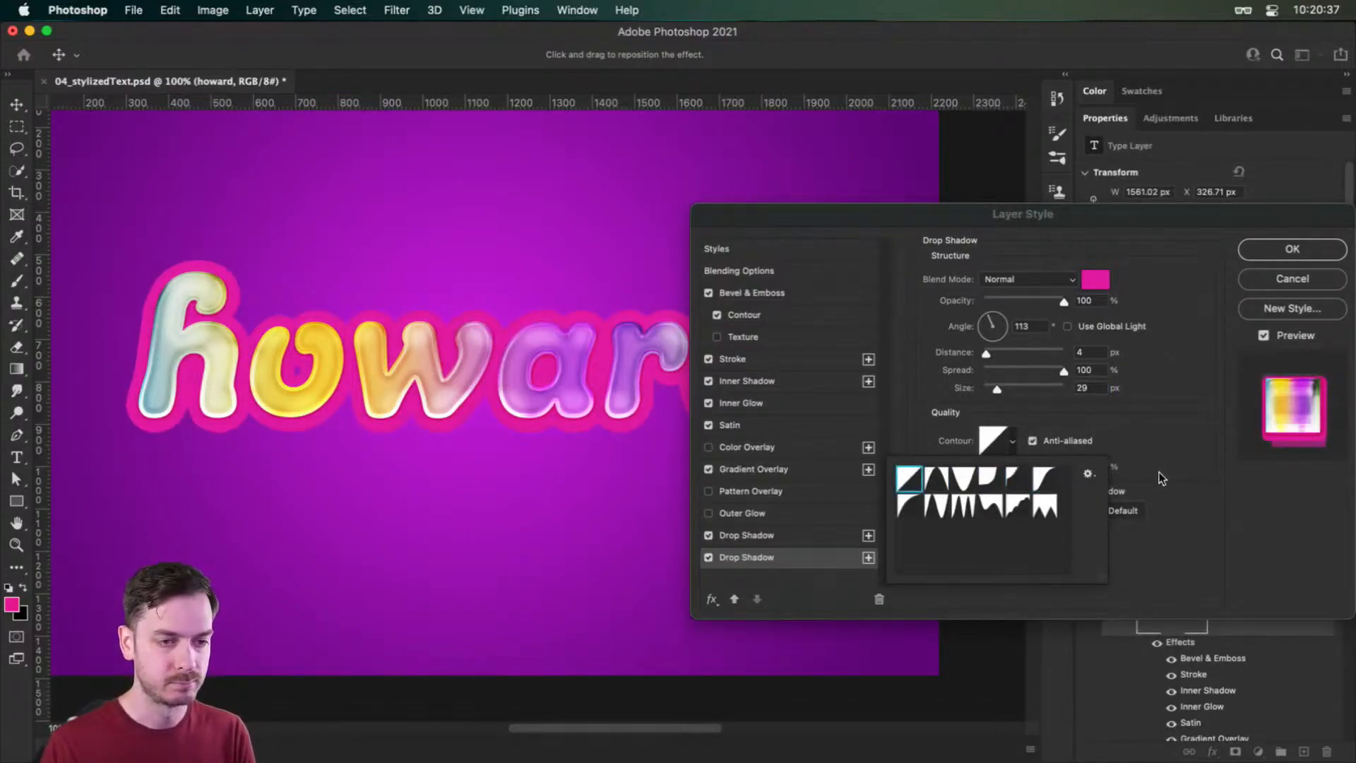
click(1156, 474)
- Increase the second drop shadow's size to 35 px
click(998, 390)
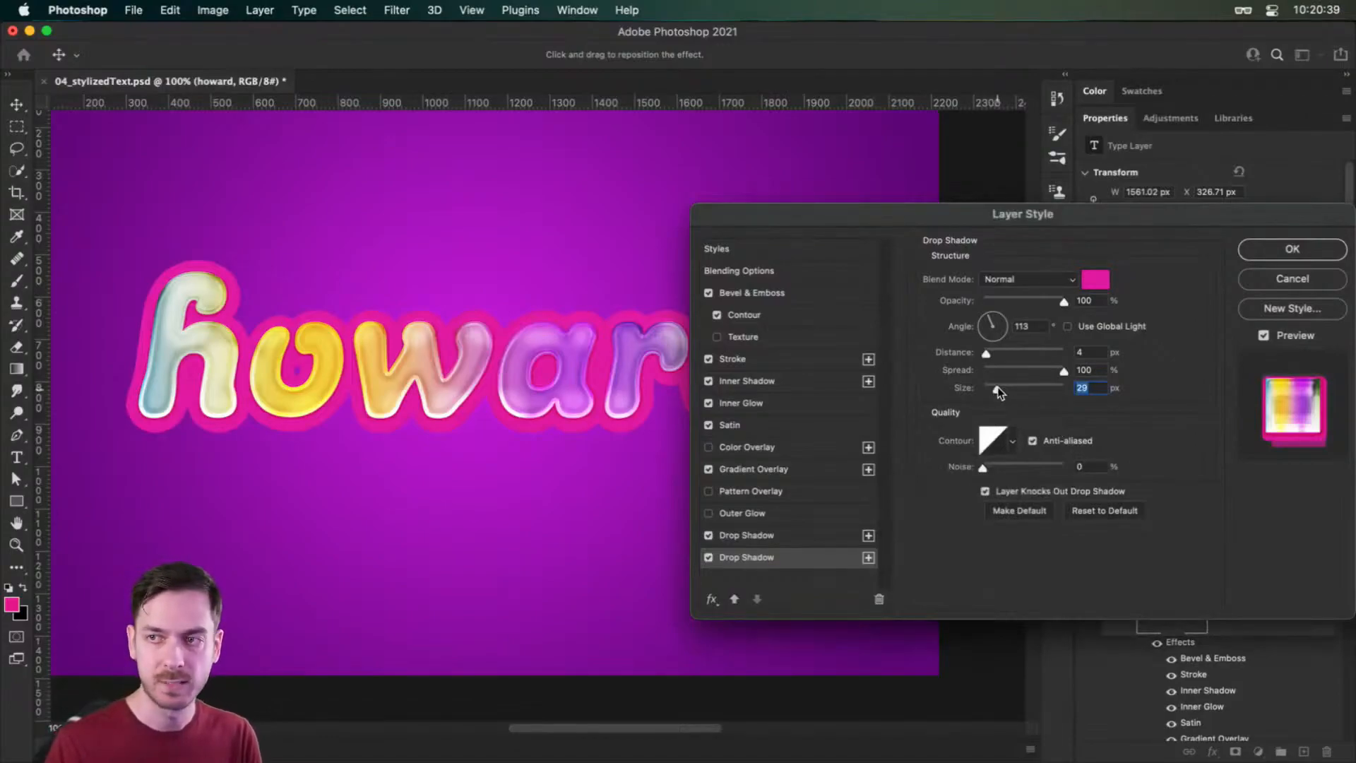
key(Up)
key(Up)
key(Up)
key(Up)
key(Down)
key(Down)
key(Down)
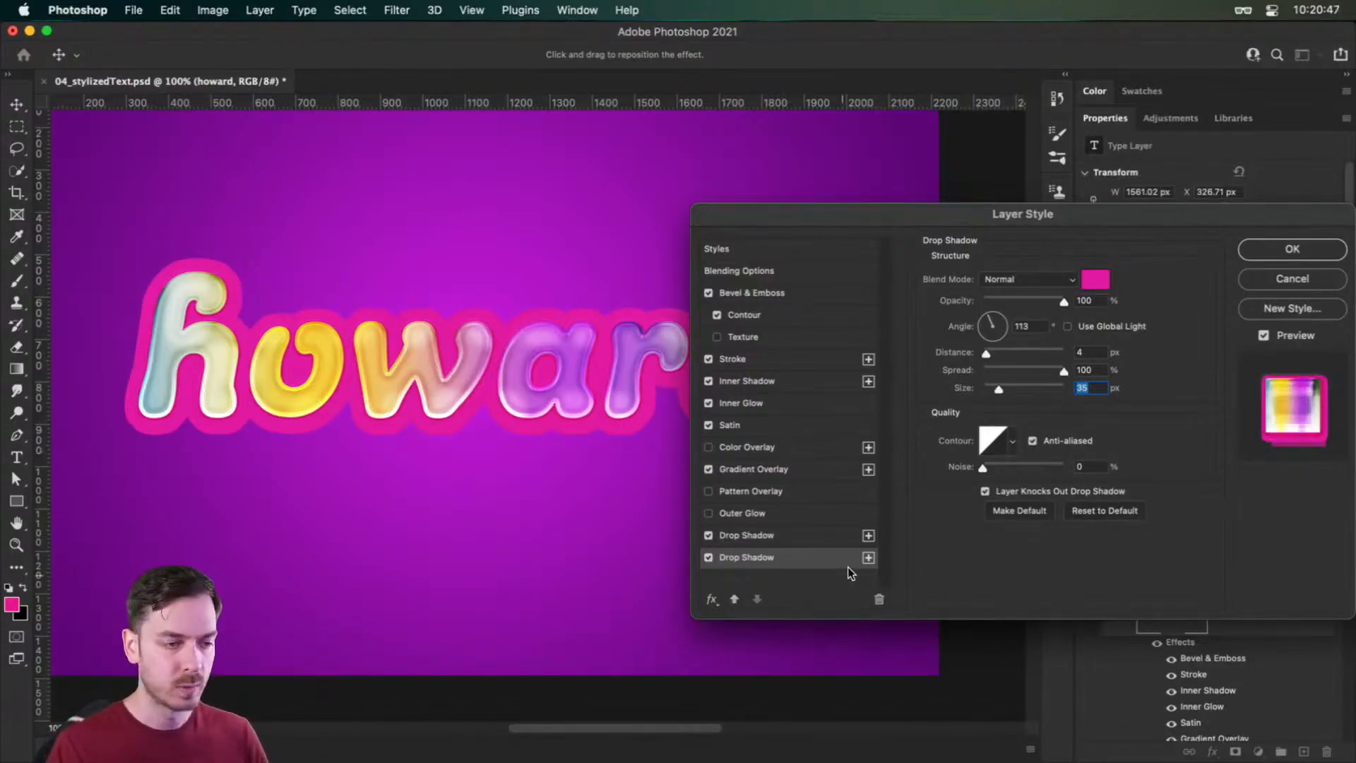
- Add a third drop shadow, changing its color to light pink and its opacity to 70%
click(868, 558)
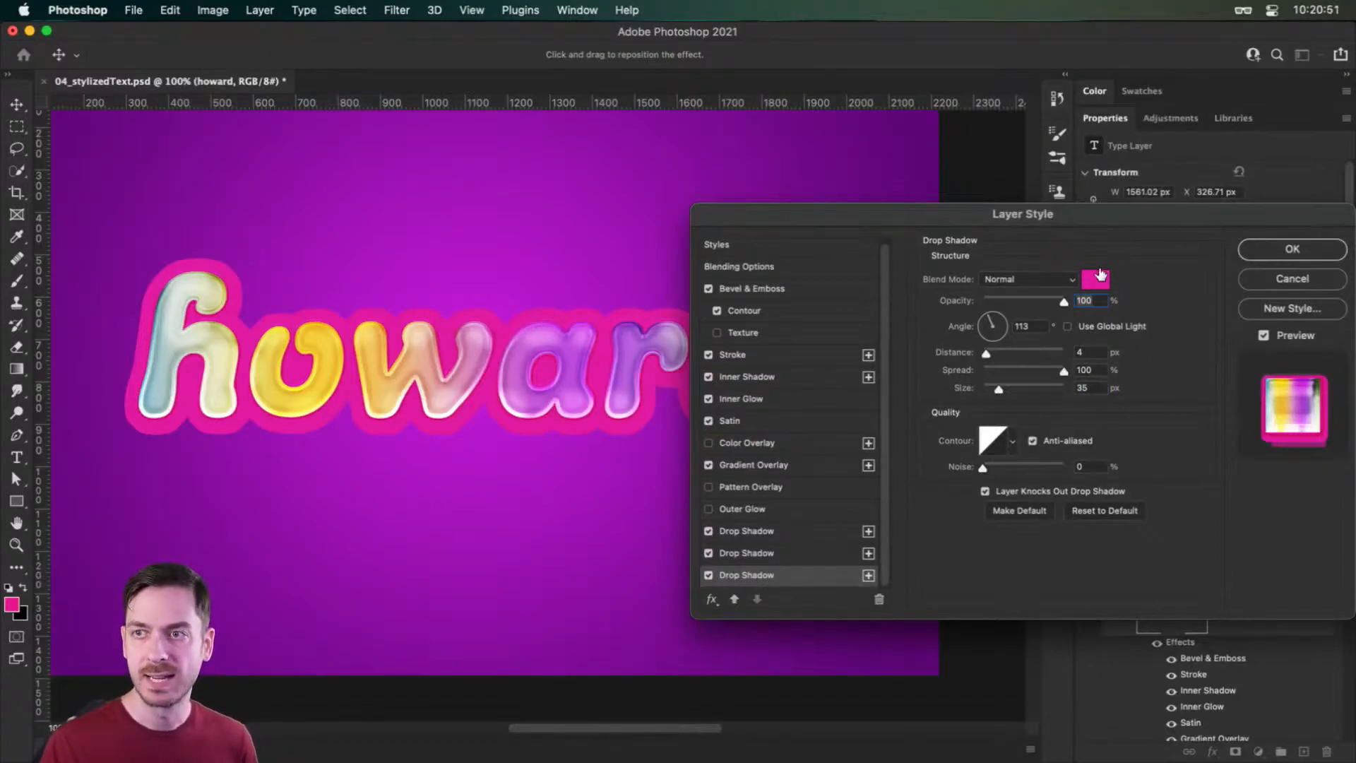
click(1096, 277)
drag(1086, 290, 992, 283)
click(1292, 257)
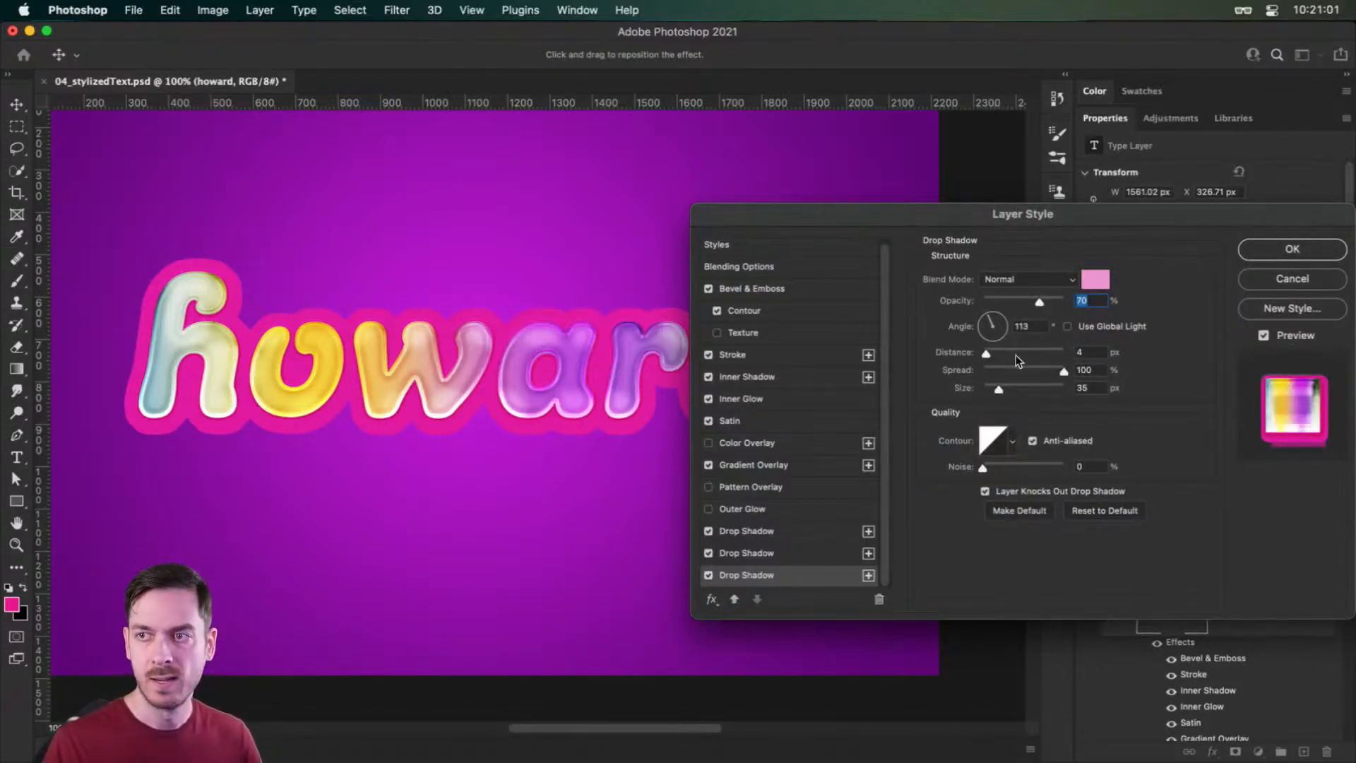
- Set the third drop shadow's spread to 69% and size to 54 px, and give it the wavy descending contour preset
drag(1051, 366, 1039, 367)
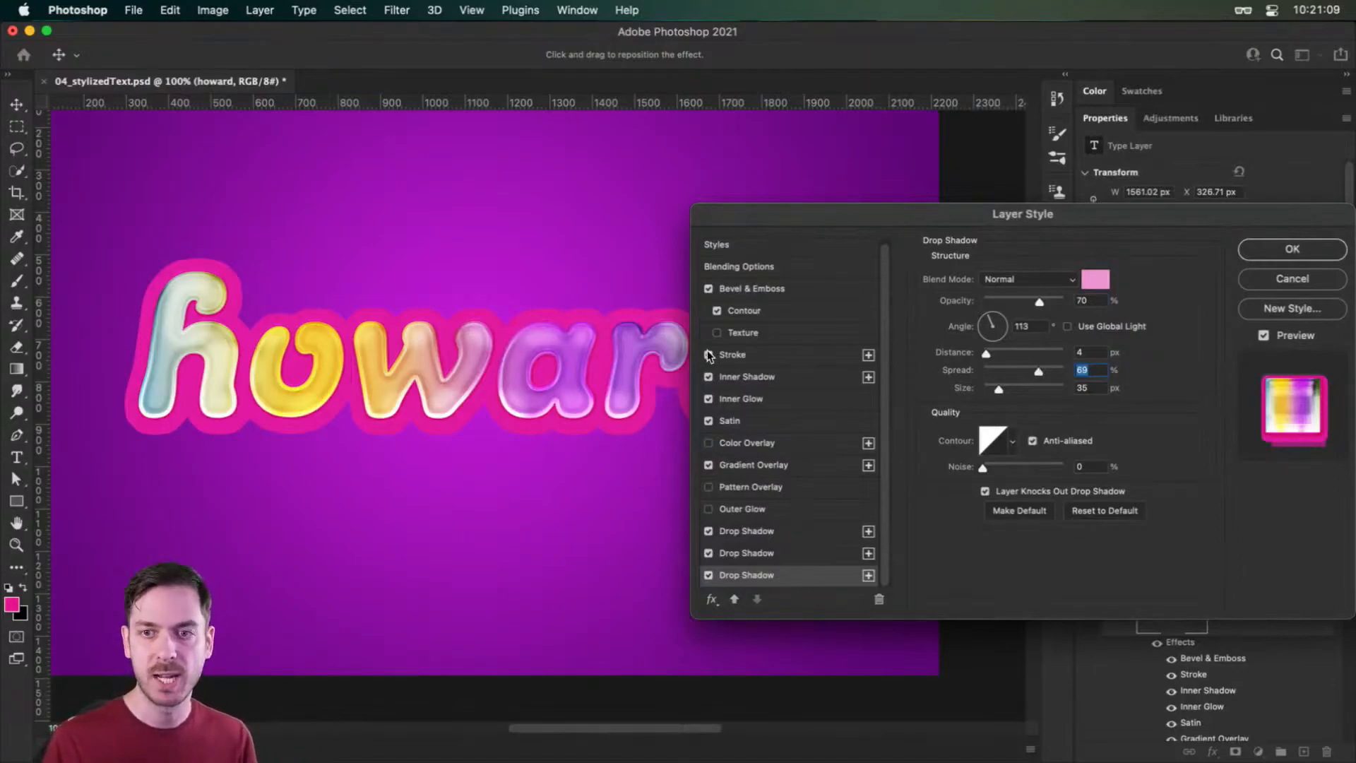
drag(1011, 388, 1005, 387)
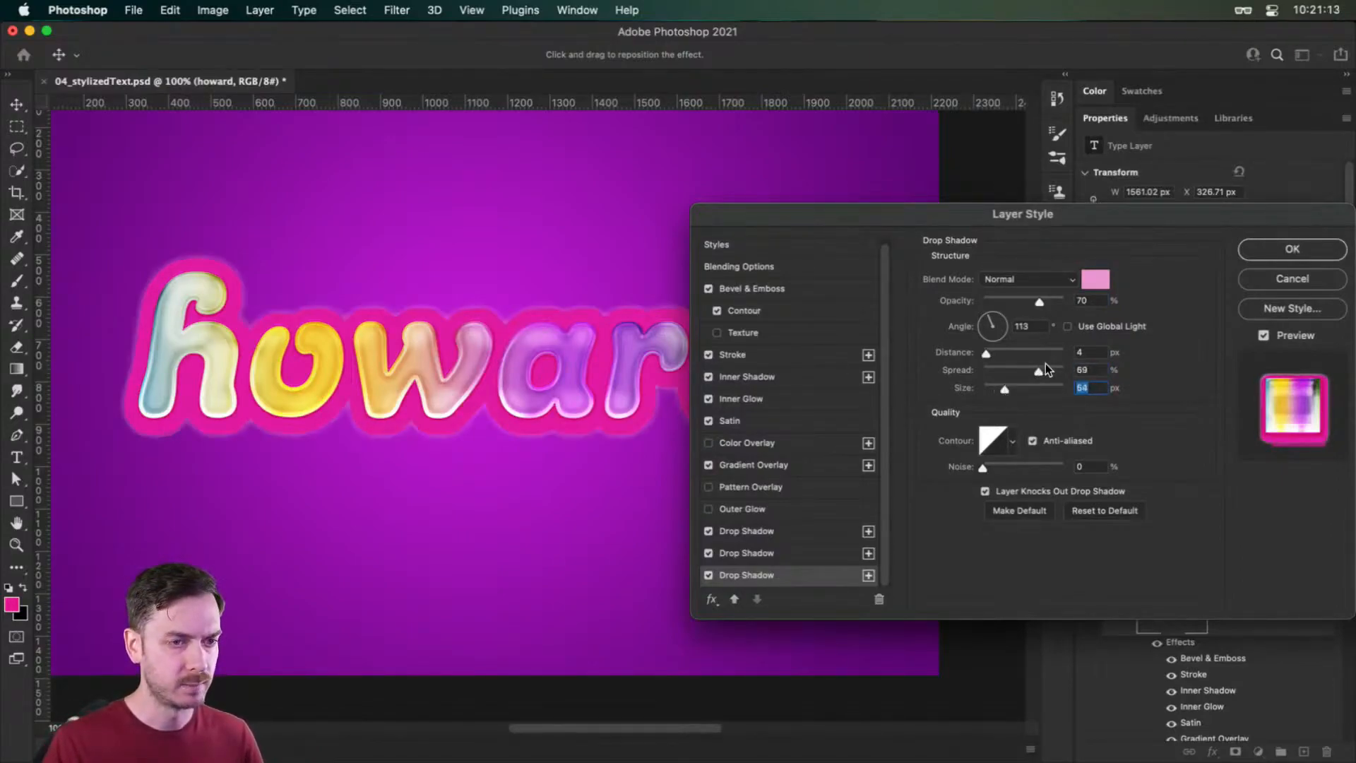
click(1013, 441)
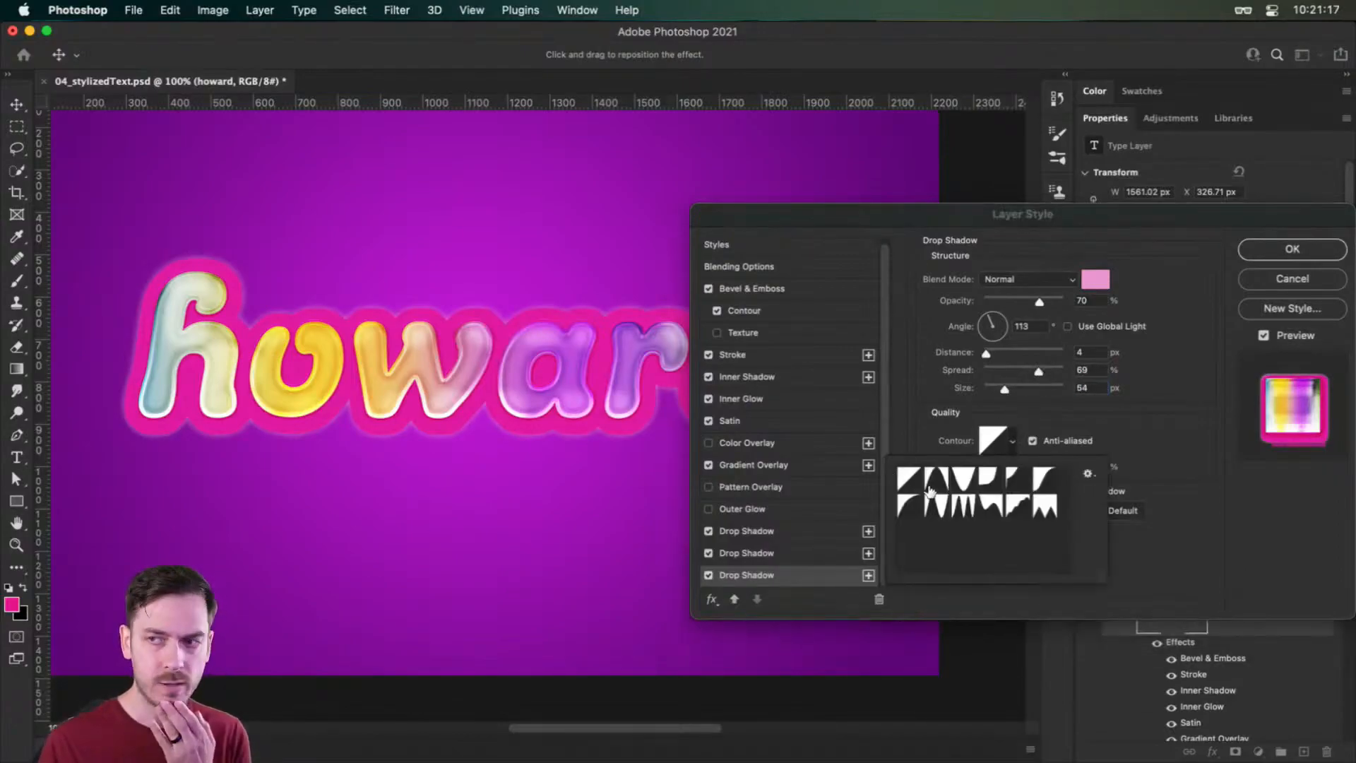
click(1010, 504)
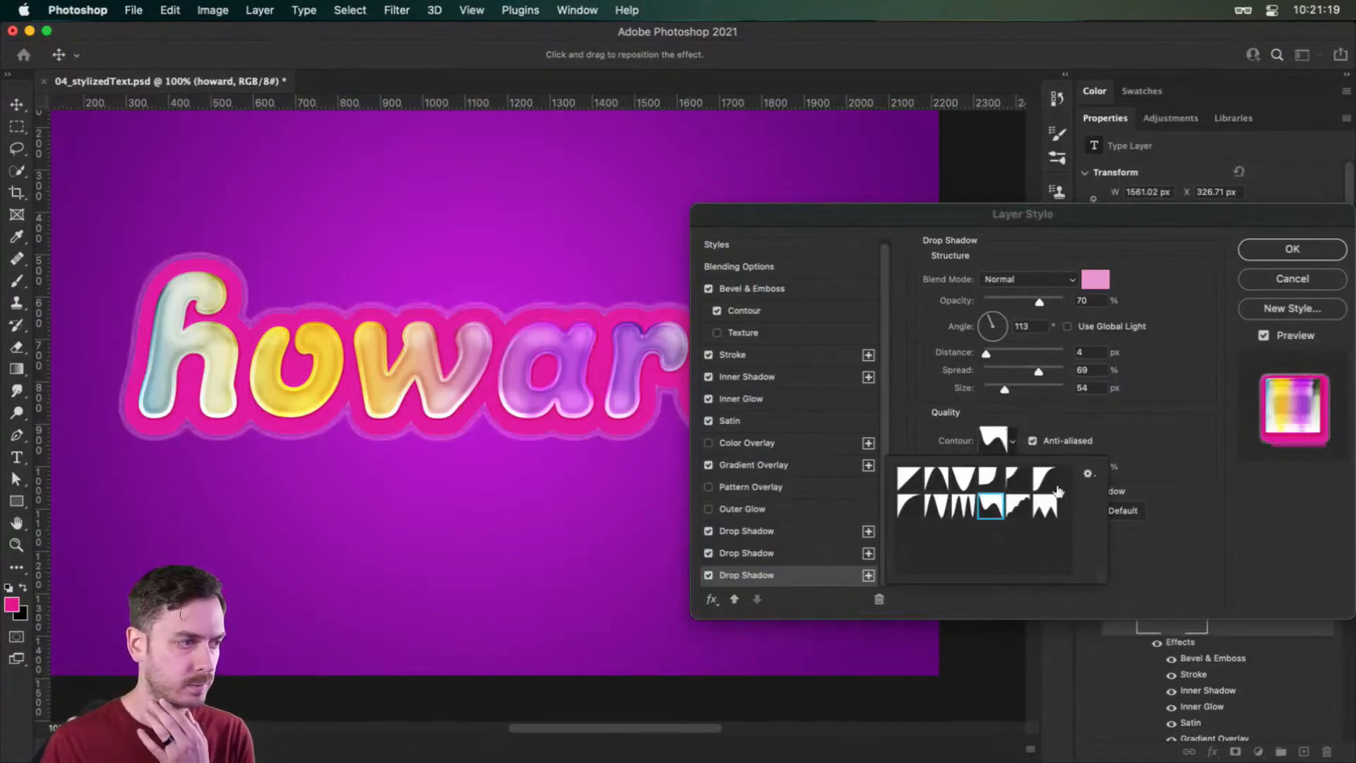
click(1178, 476)
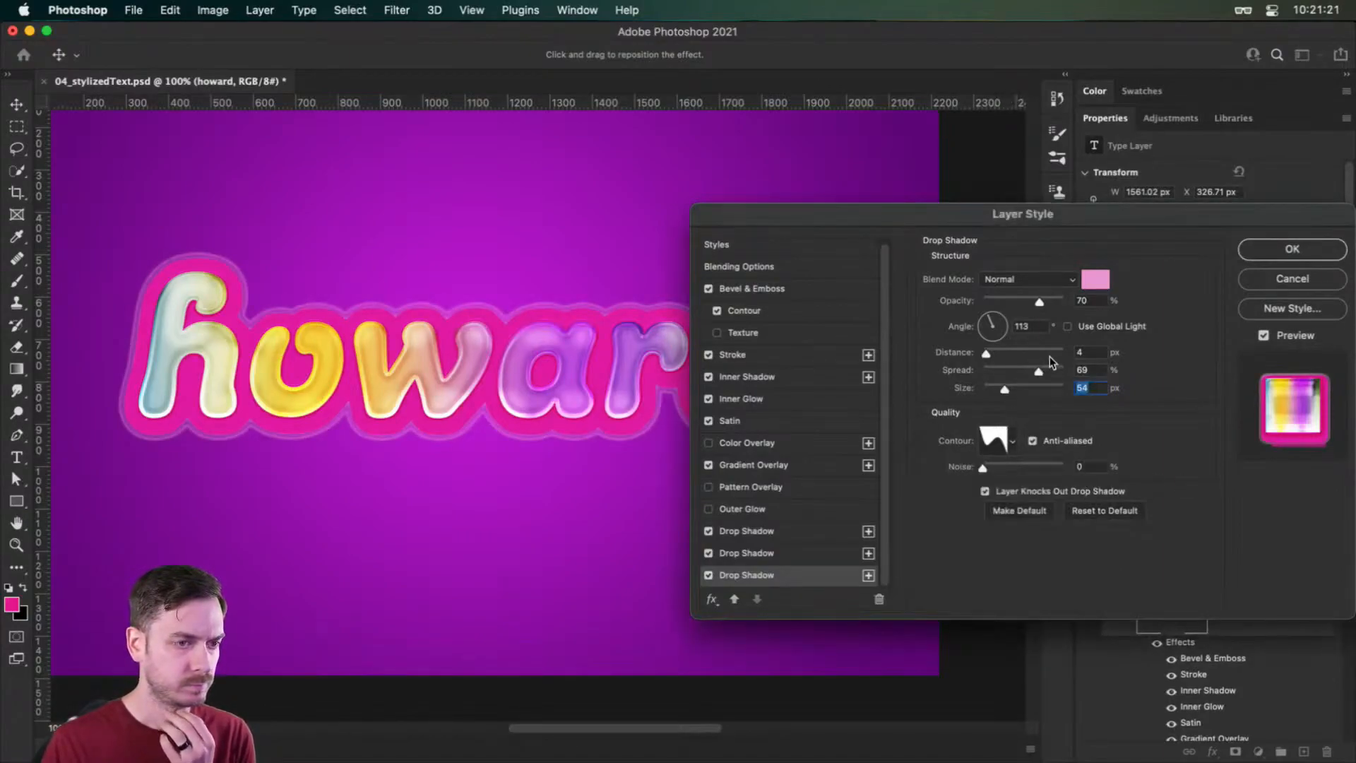
- Adjust the third drop shadow to 75% spread and 45 px size
drag(1043, 373, 1006, 390)
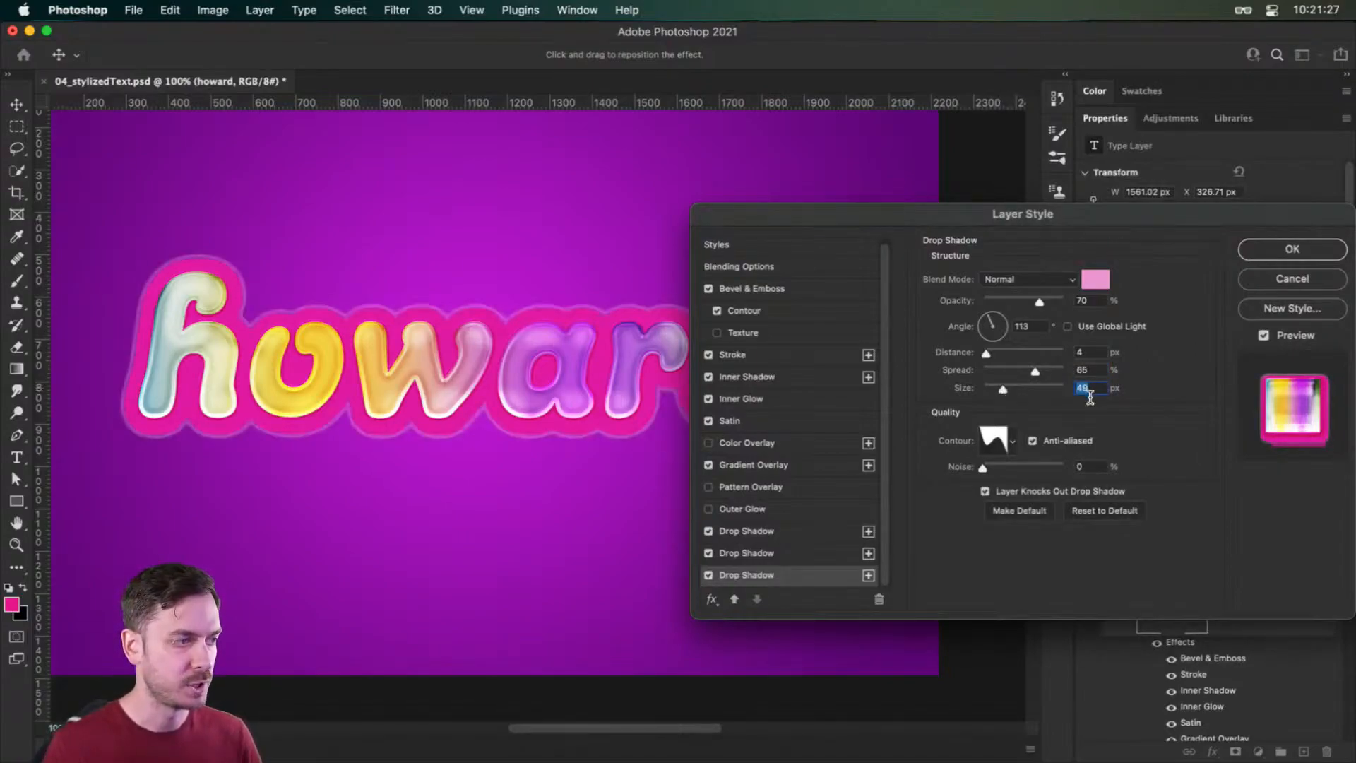
key(Down)
key(Down)
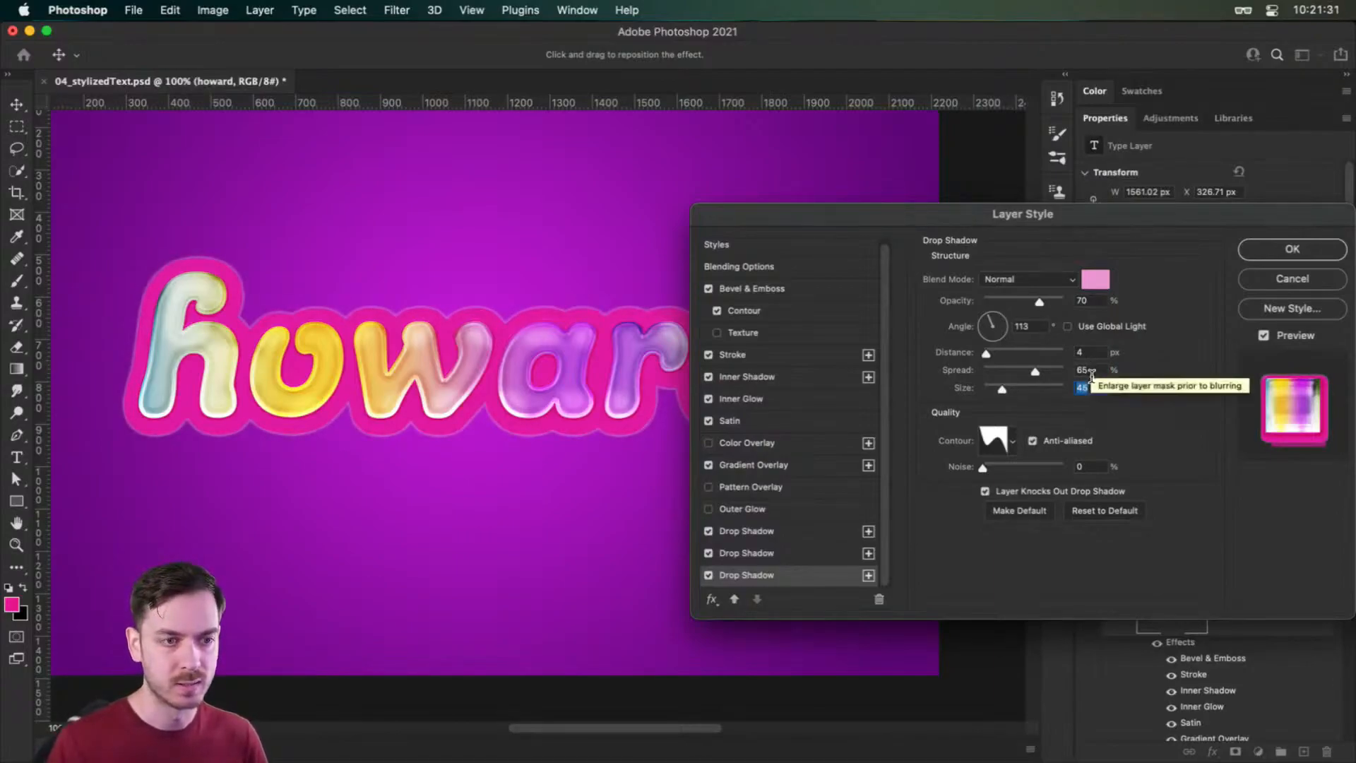
click(1087, 370)
text(75)
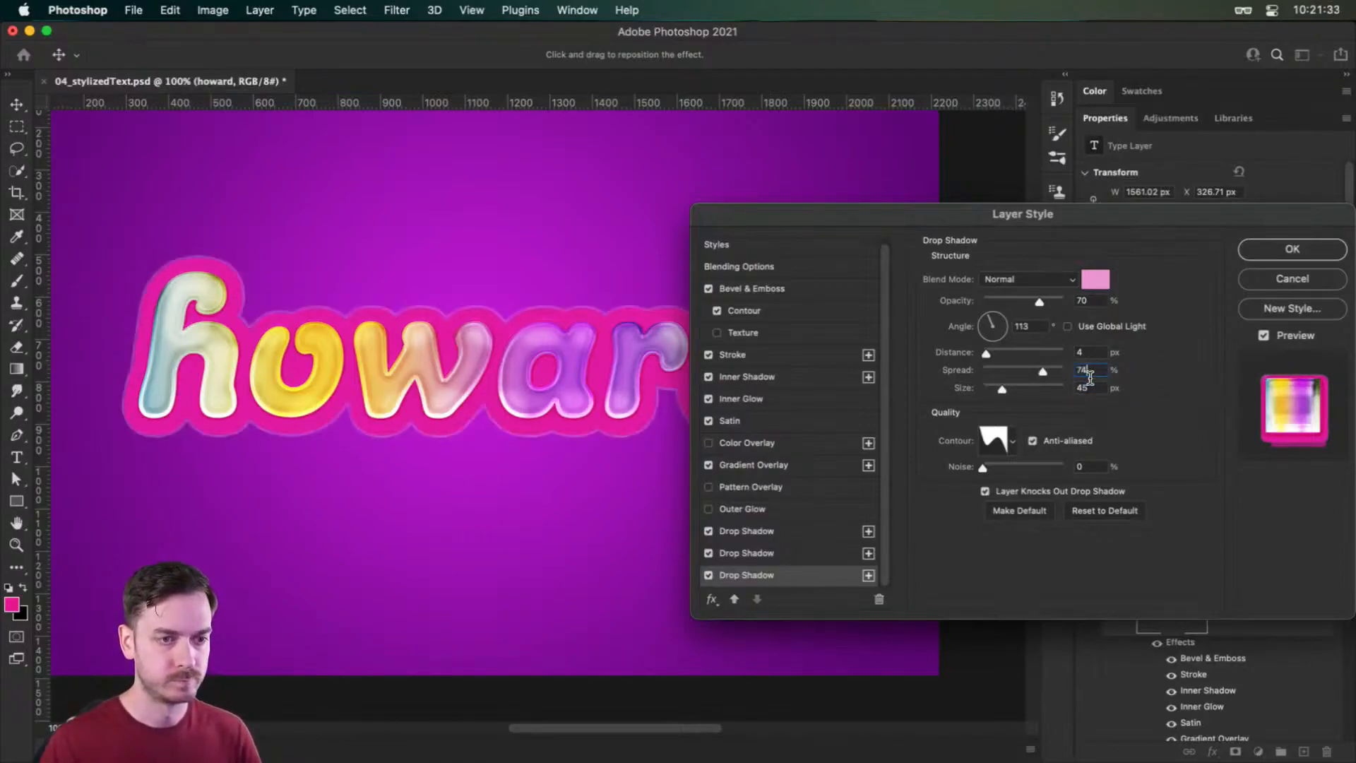
key(Tab)
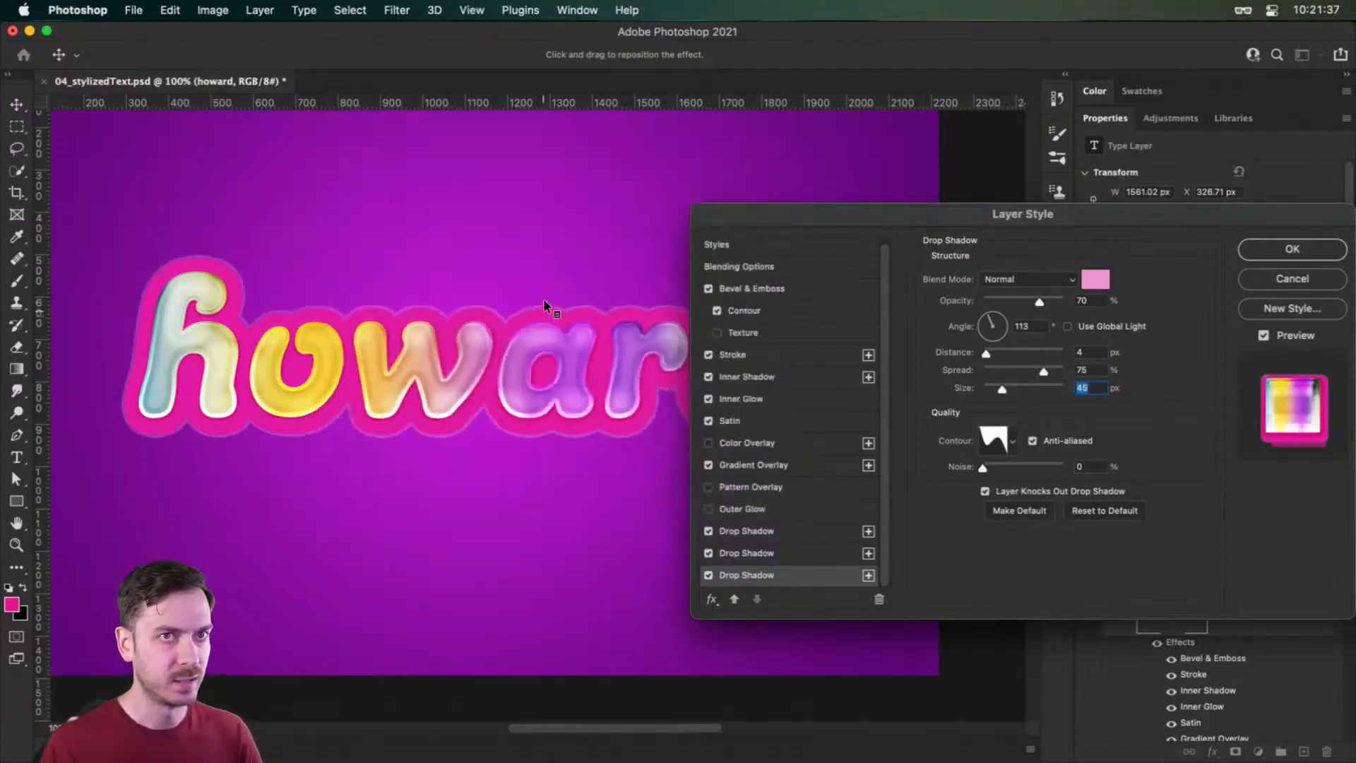
- Reduce the third drop shadow's size to 42 px
key(Down)
key(Down)
key(Down)
key(Down)
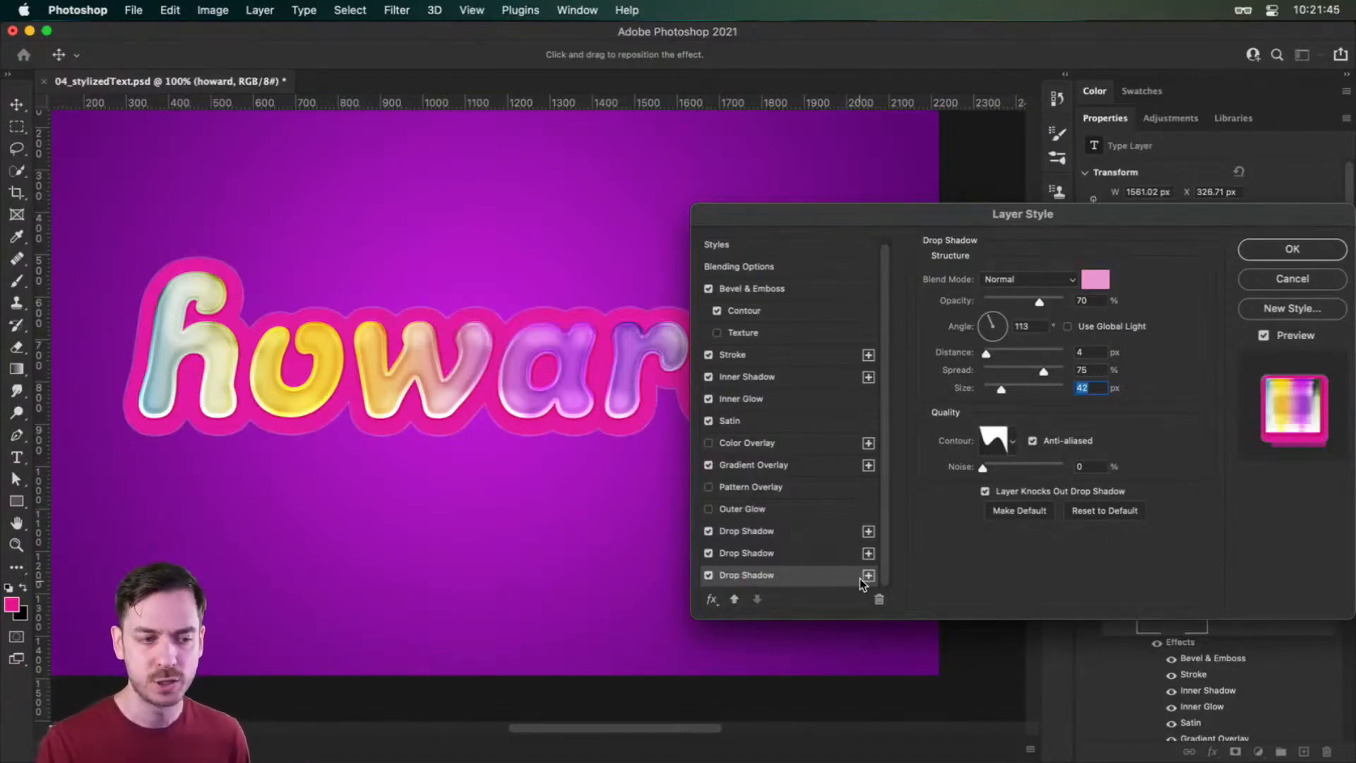
key(shift+Tab)
key(shift+Tab)
key(shift+Tab)
key(shift+Tab)
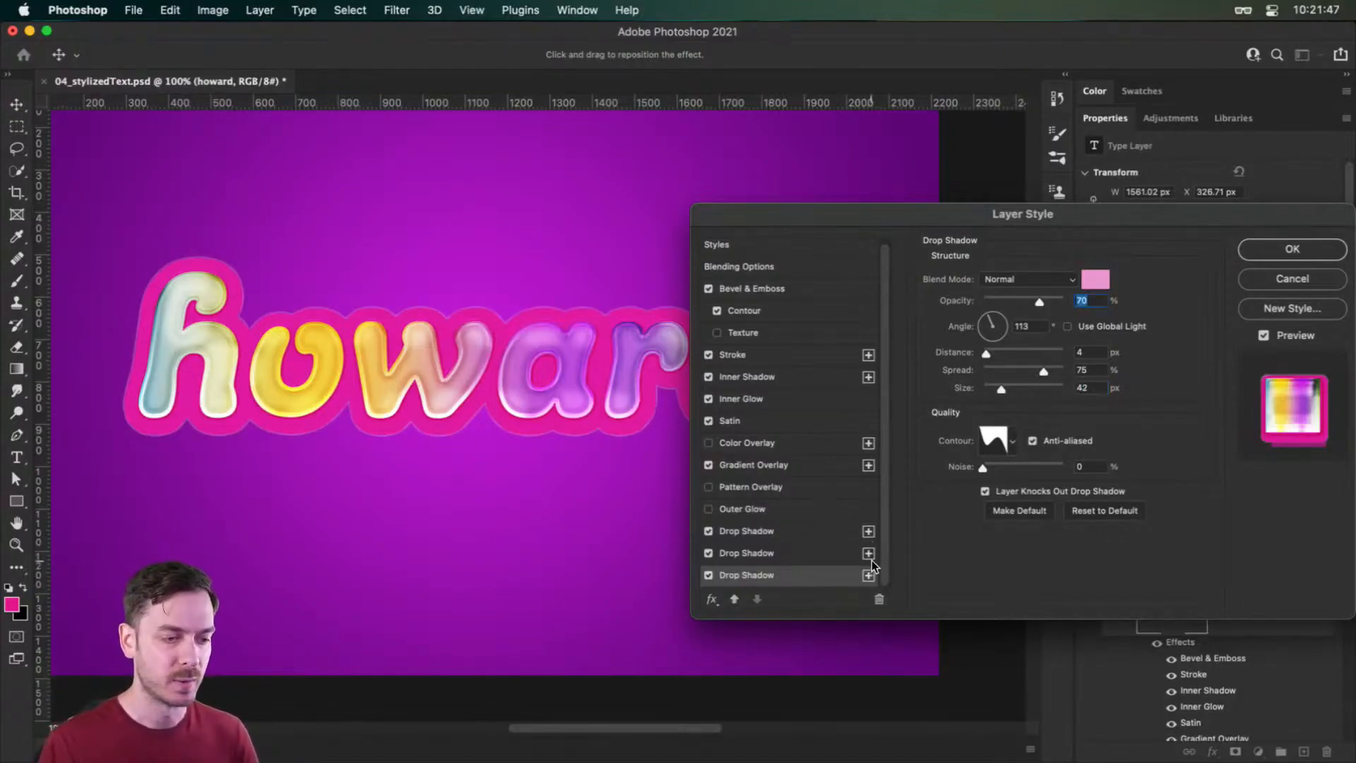
- Add a fourth drop shadow with opacity 100% and change its color to a deep saturated pink
click(868, 553)
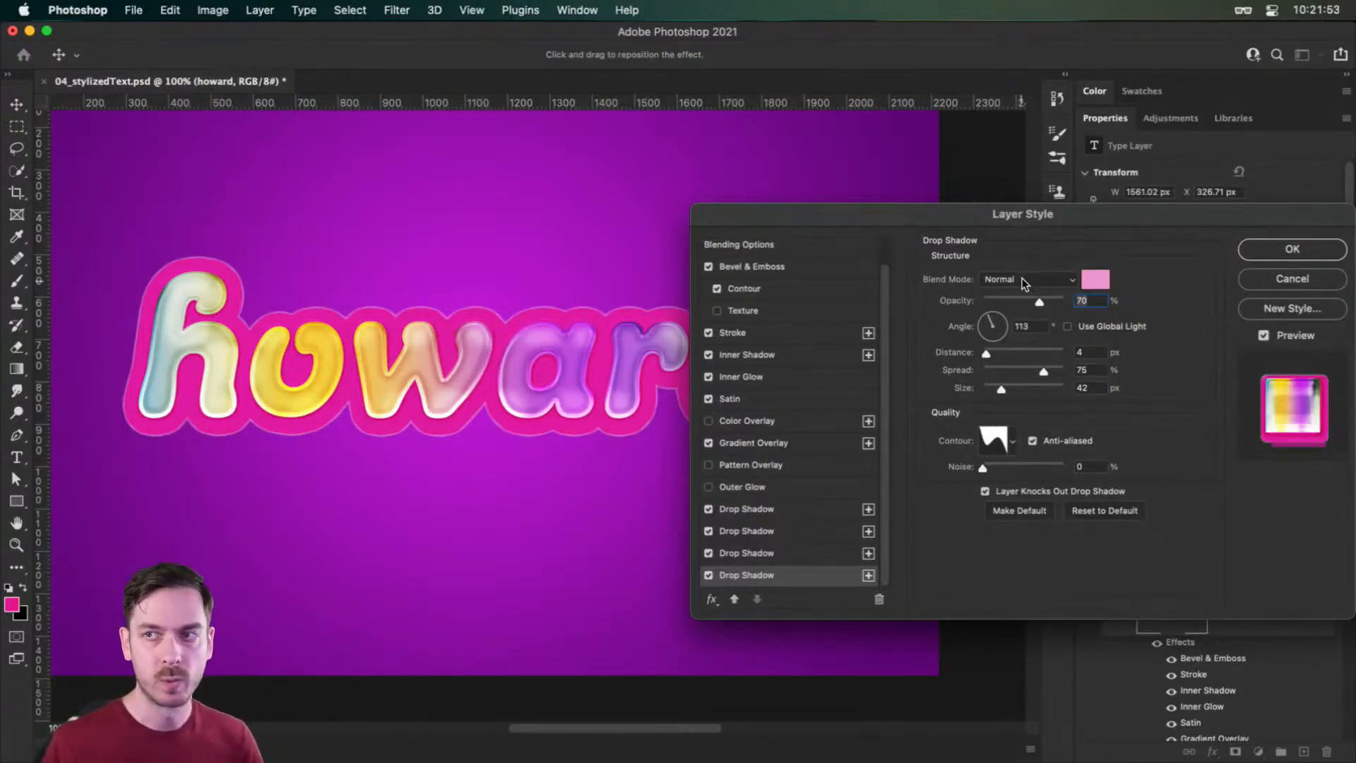
drag(1040, 302, 1113, 305)
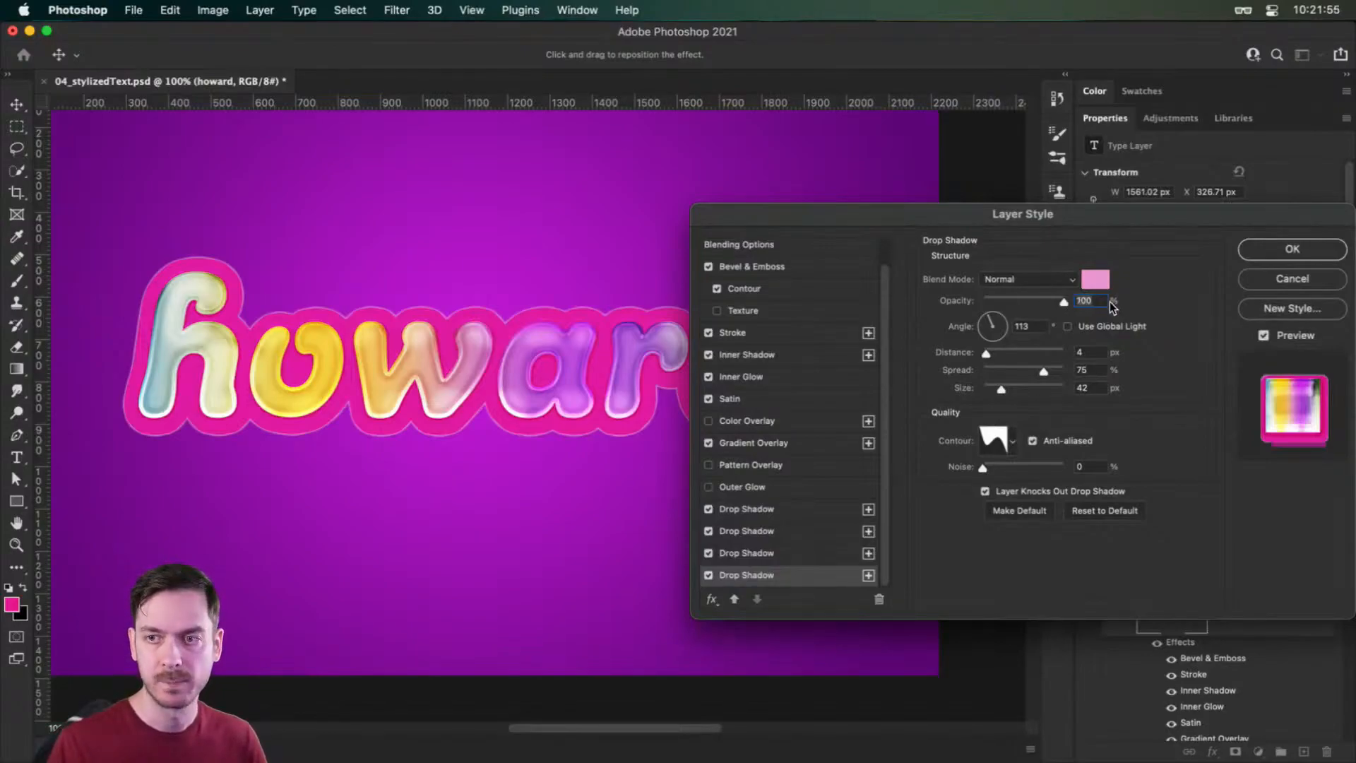
click(1095, 279)
click(1081, 306)
click(1099, 291)
click(1147, 285)
click(1289, 261)
- Set the fourth drop shadow's distance to 26 px, spread to 100% and size to 29 px, with the linear contour
drag(982, 353, 1093, 366)
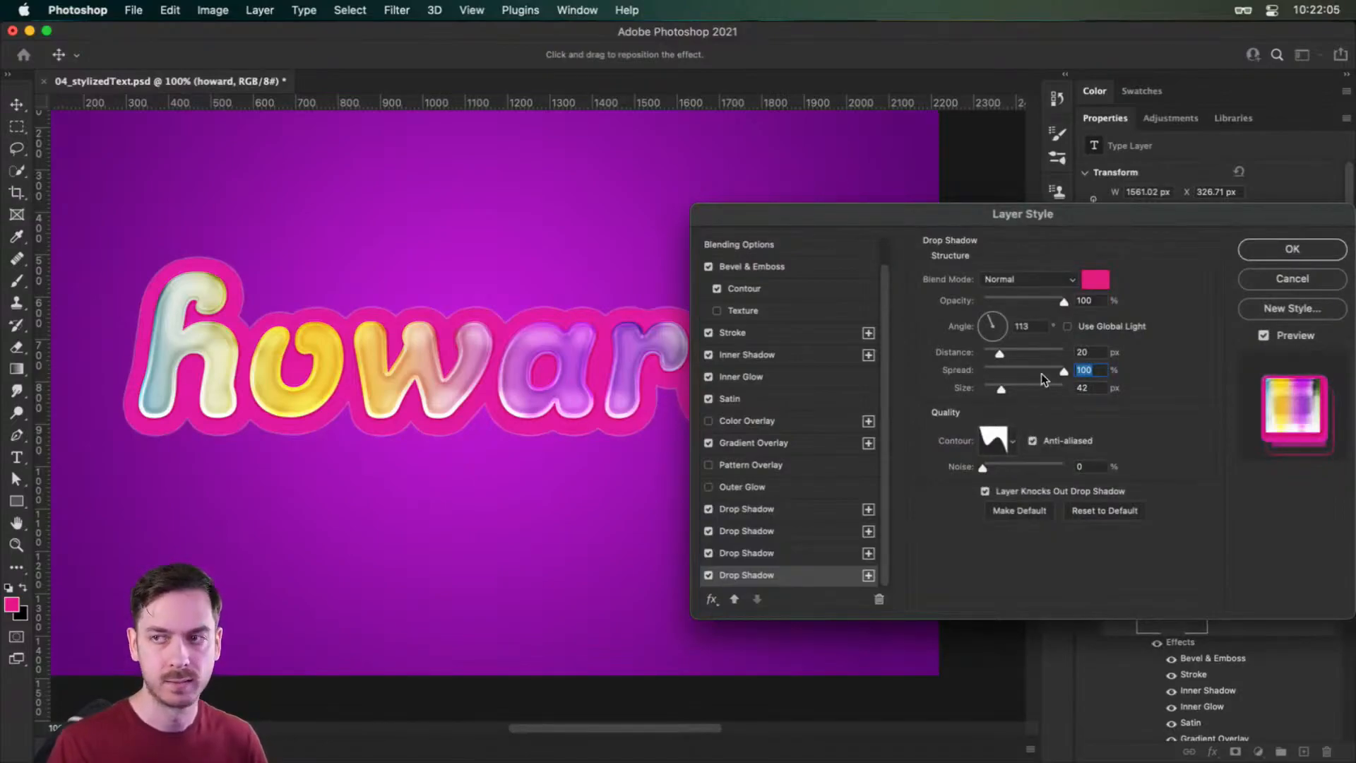
drag(1001, 388, 998, 387)
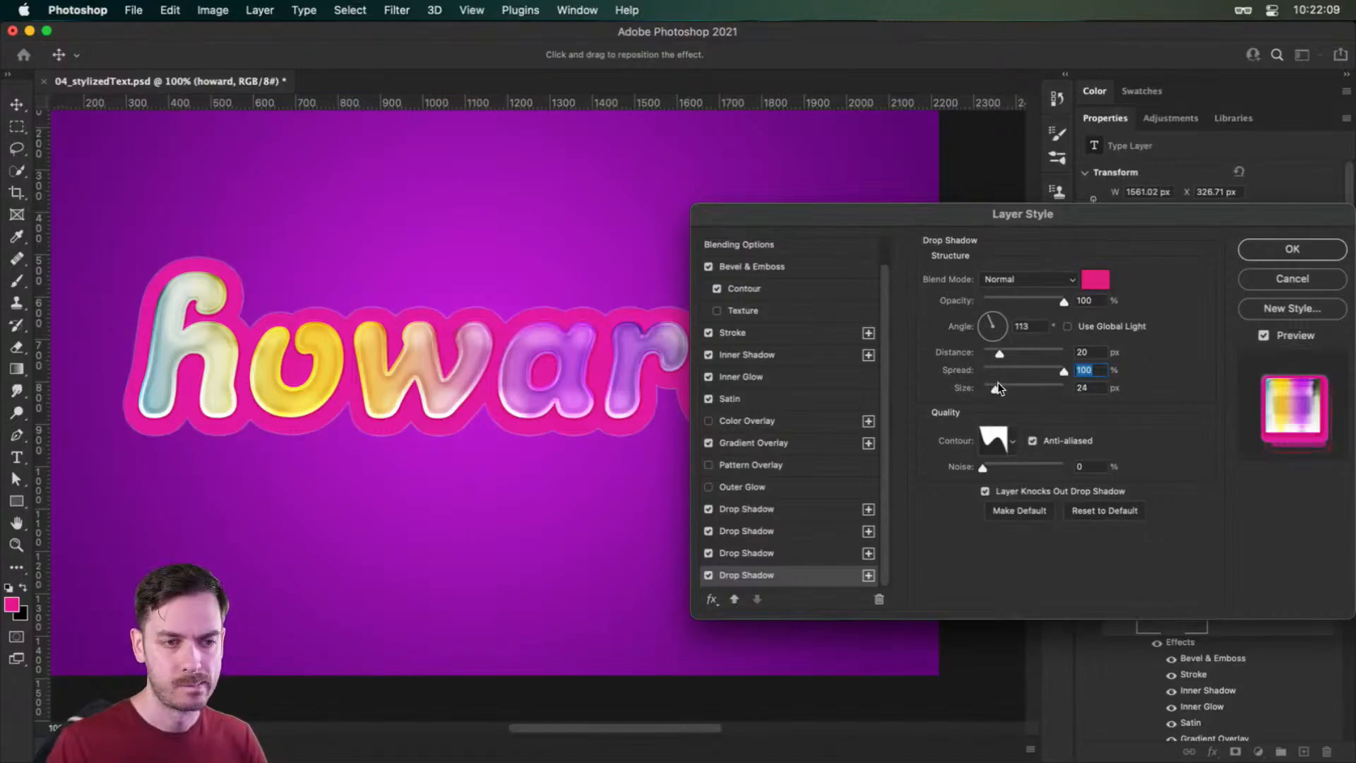
click(1012, 441)
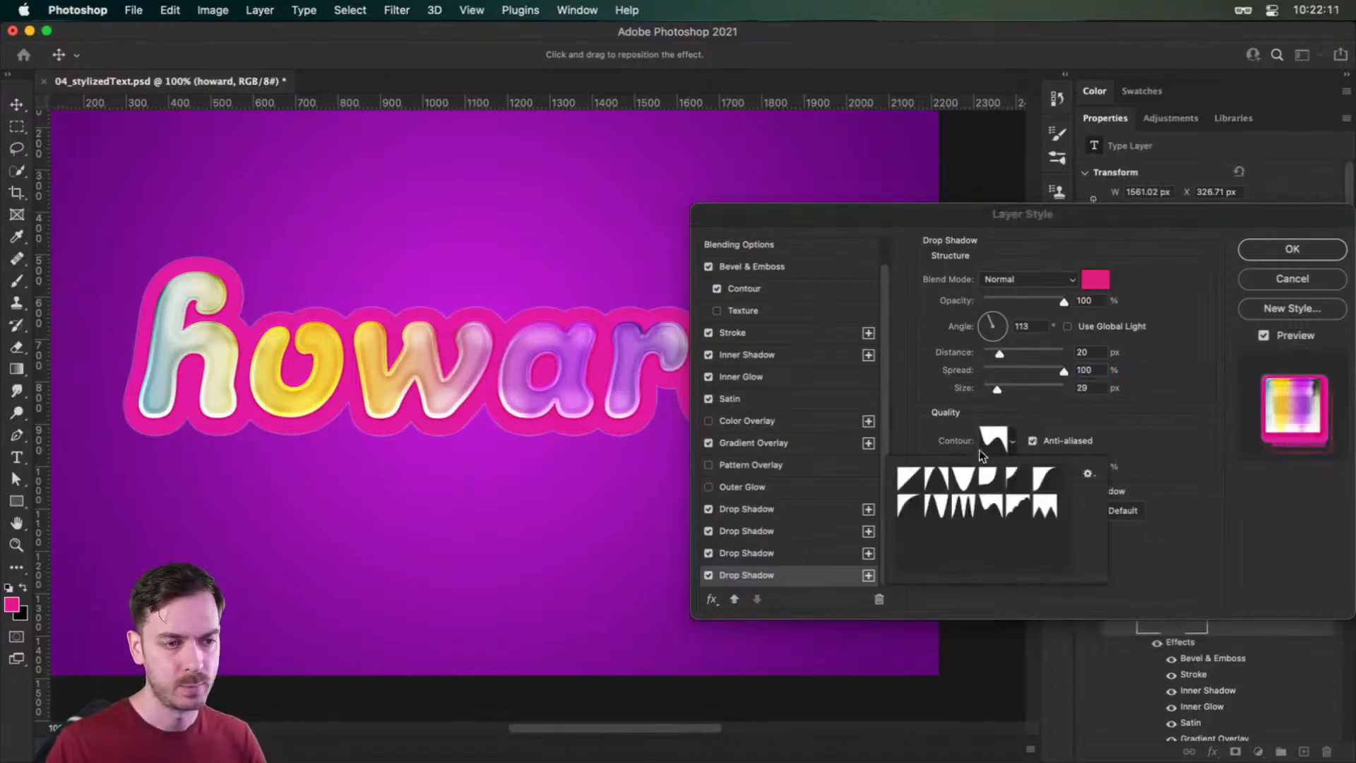
click(908, 478)
click(1218, 487)
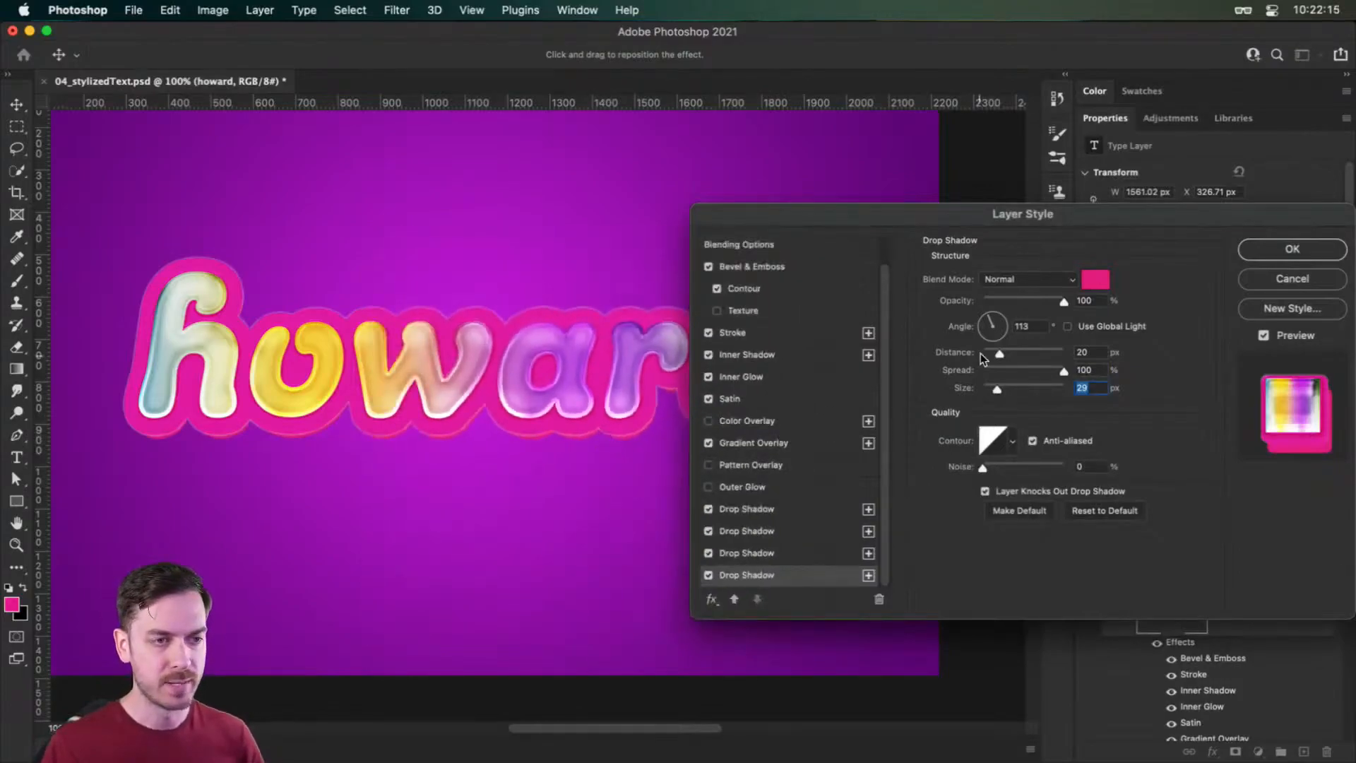
drag(998, 356, 1004, 351)
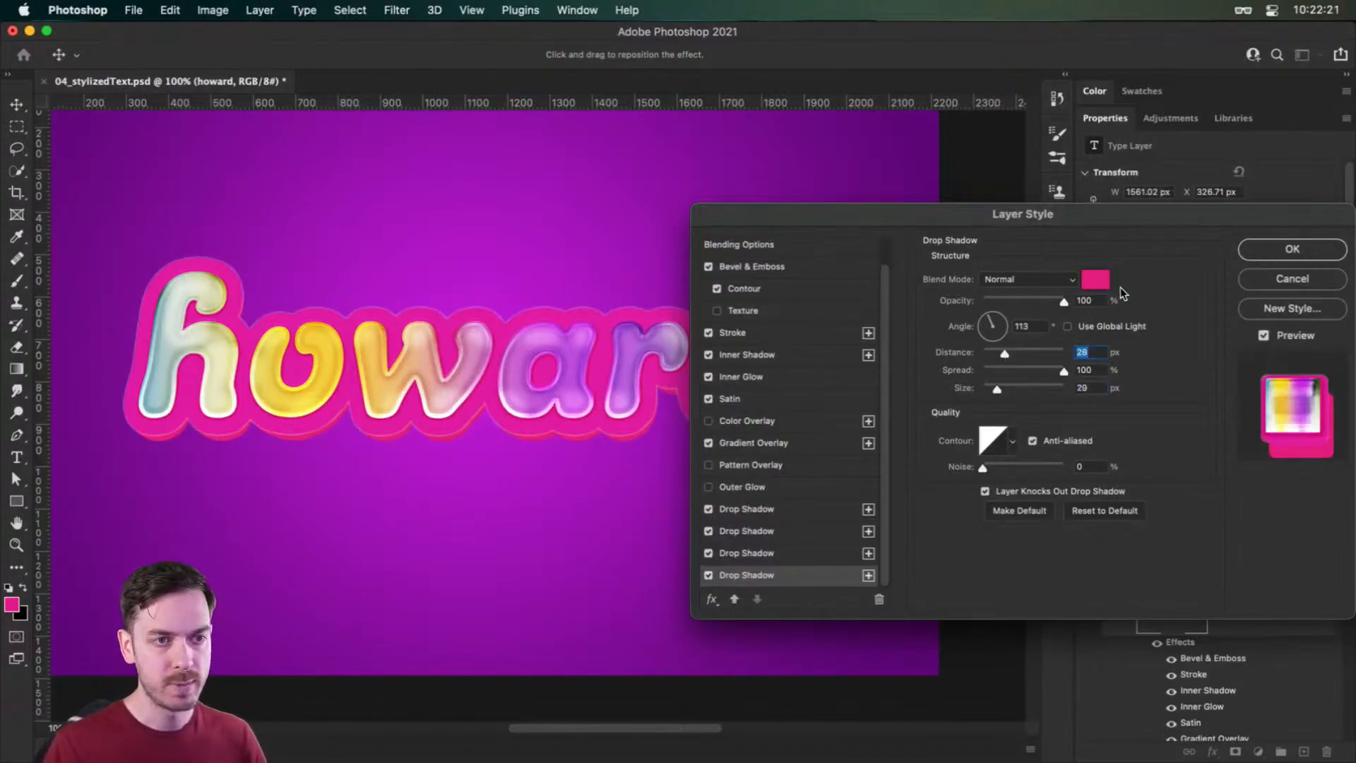
- Darken the fourth drop shadow's color to #ce126f
click(1096, 279)
drag(1099, 298, 1109, 308)
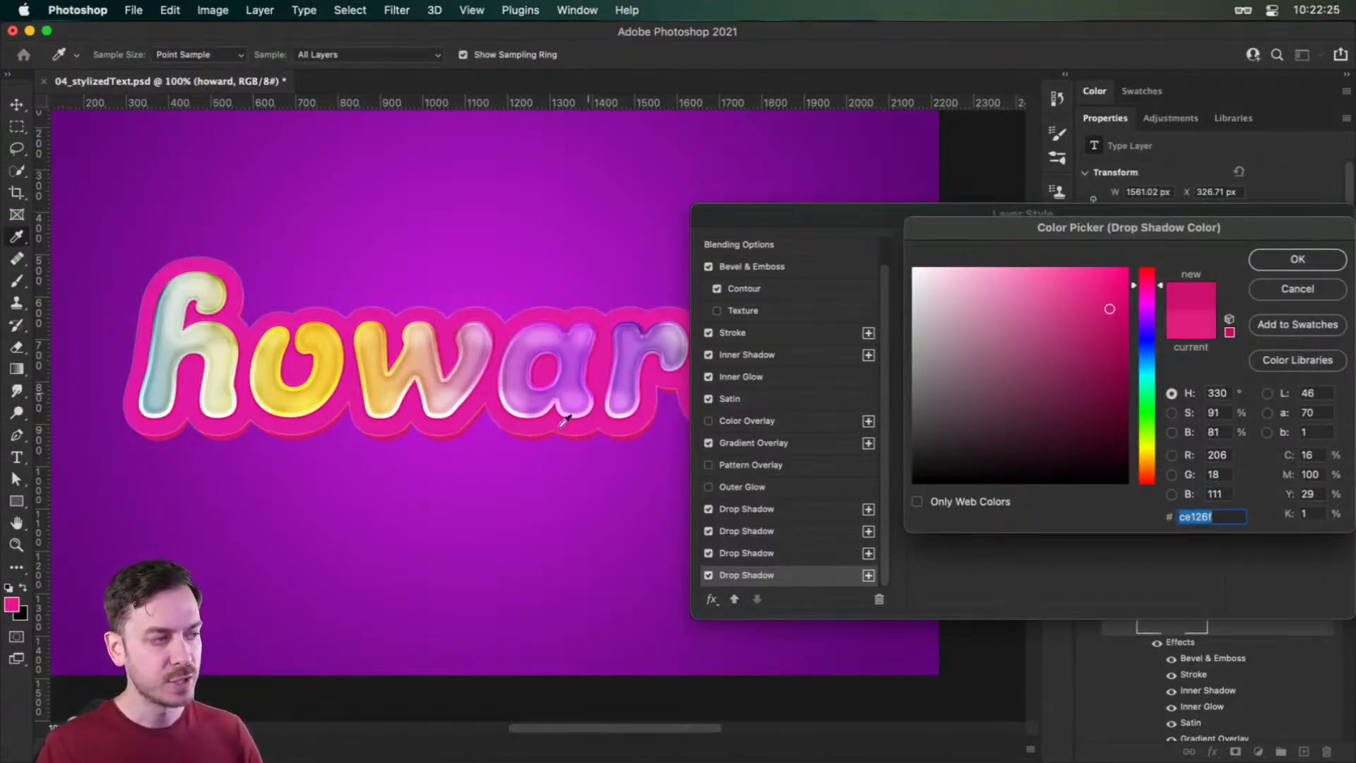
click(1297, 259)
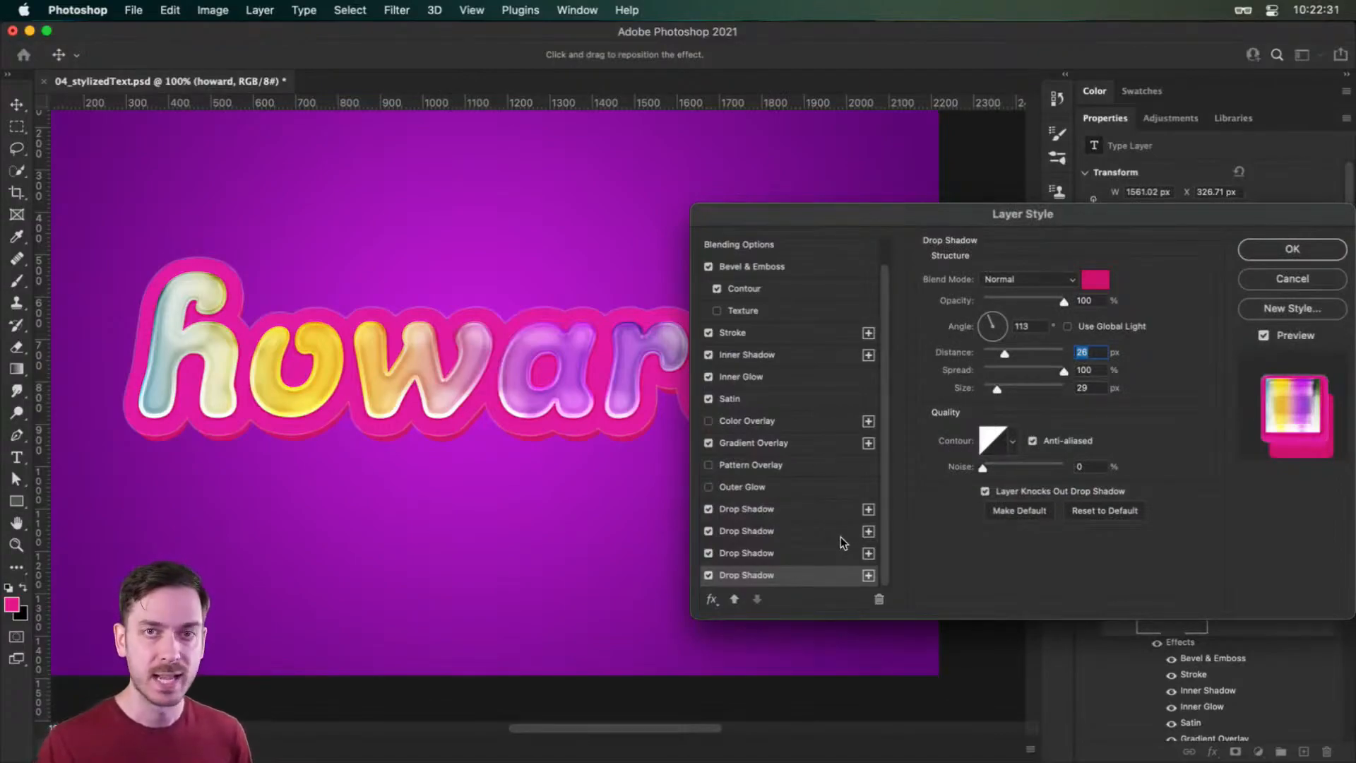
- Add a fifth drop shadow with the Multiply blend mode and a dark maroon color
click(867, 575)
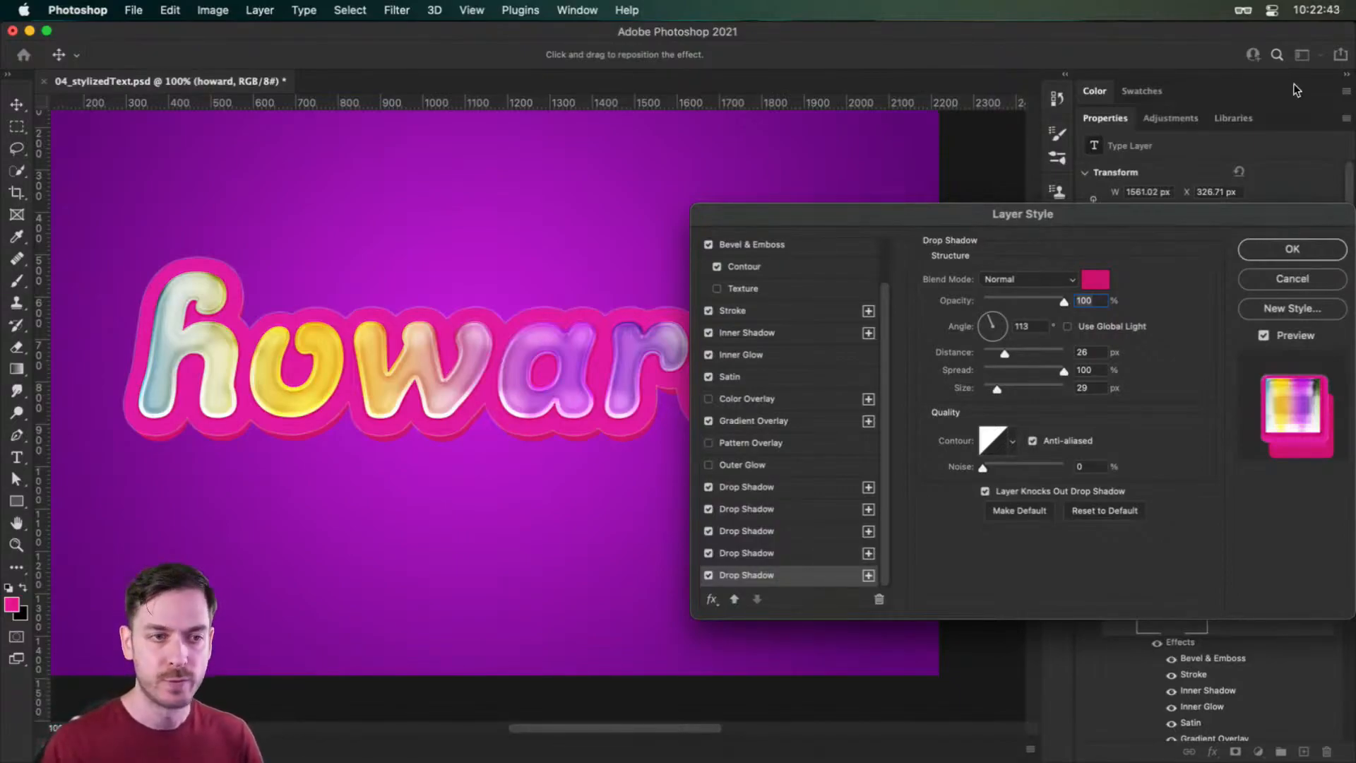
click(1023, 279)
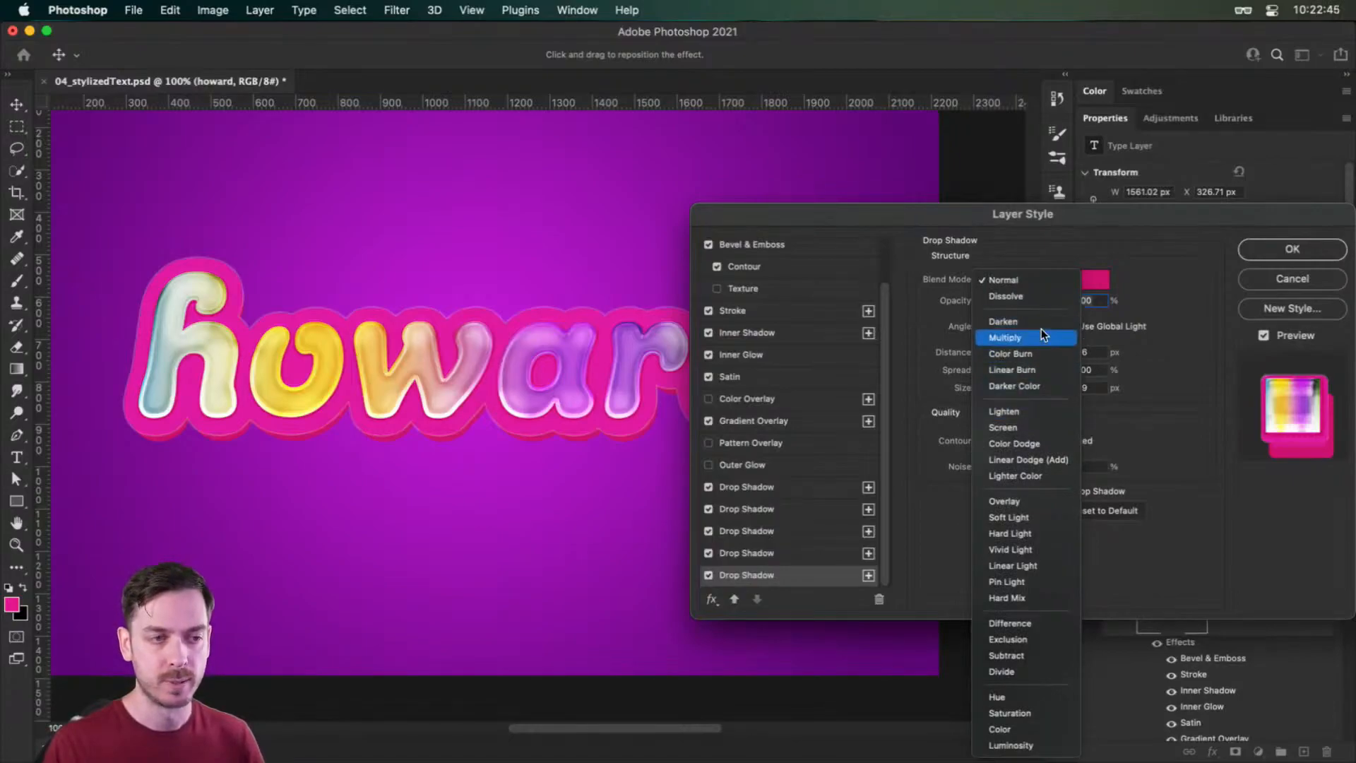
click(1038, 336)
click(1091, 282)
drag(1096, 351, 1094, 403)
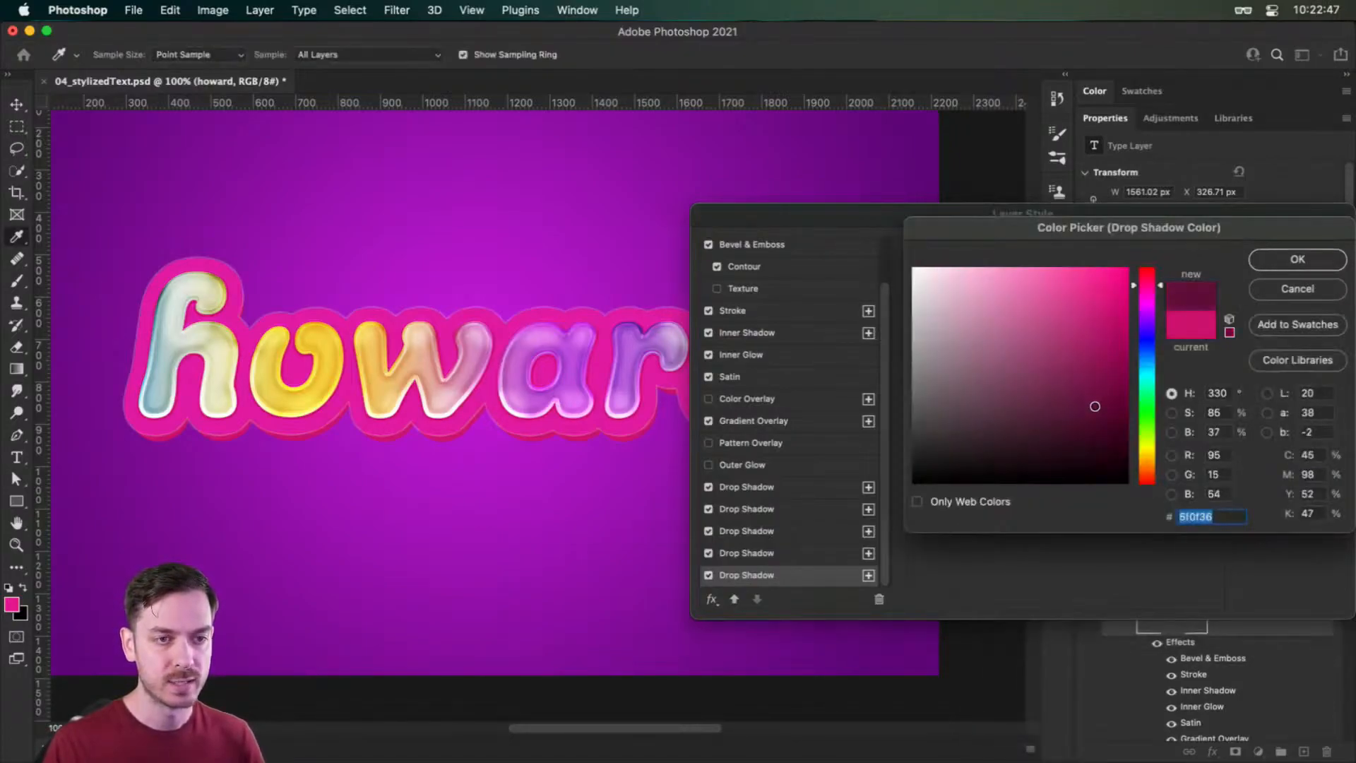
click(1318, 262)
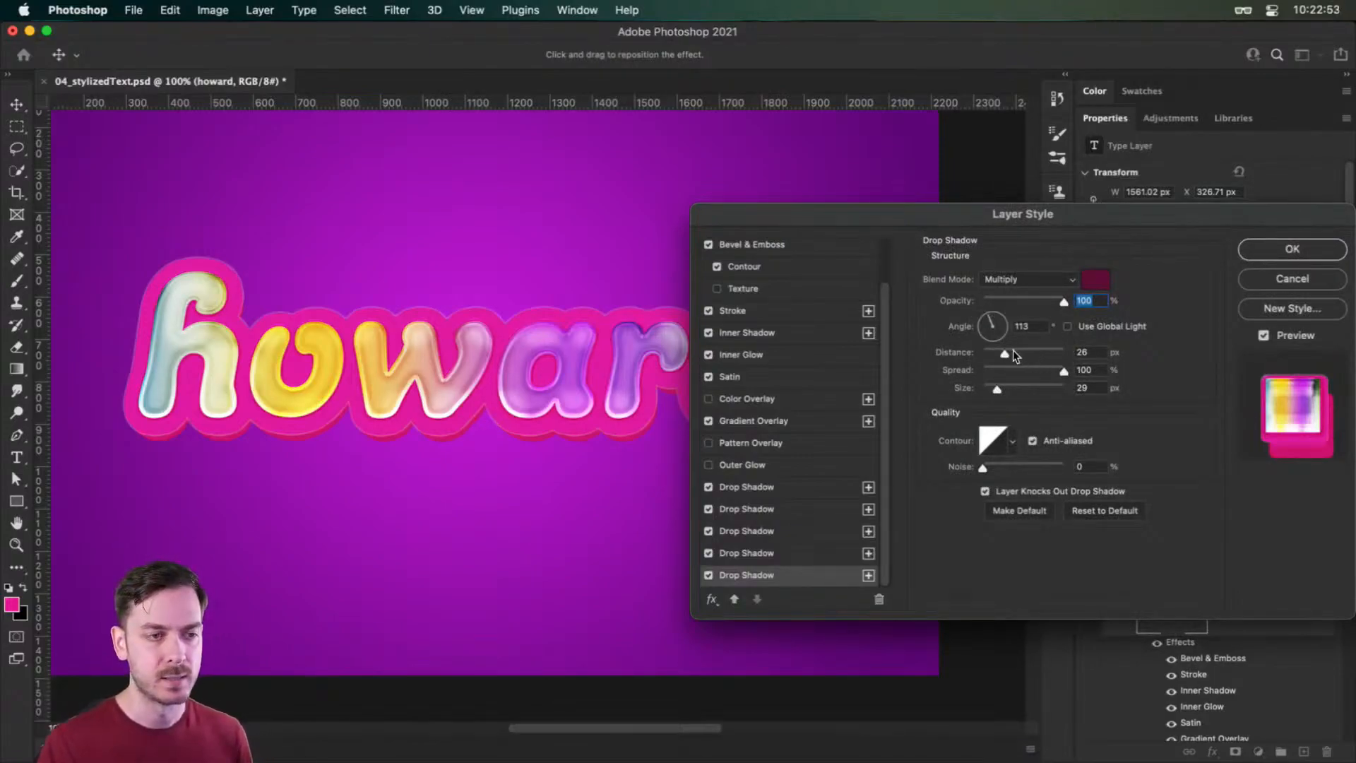
- Set the fifth drop shadow's distance to 51 px, spread to 30%, size to 81 px and opacity to 59%
drag(1020, 348, 1025, 348)
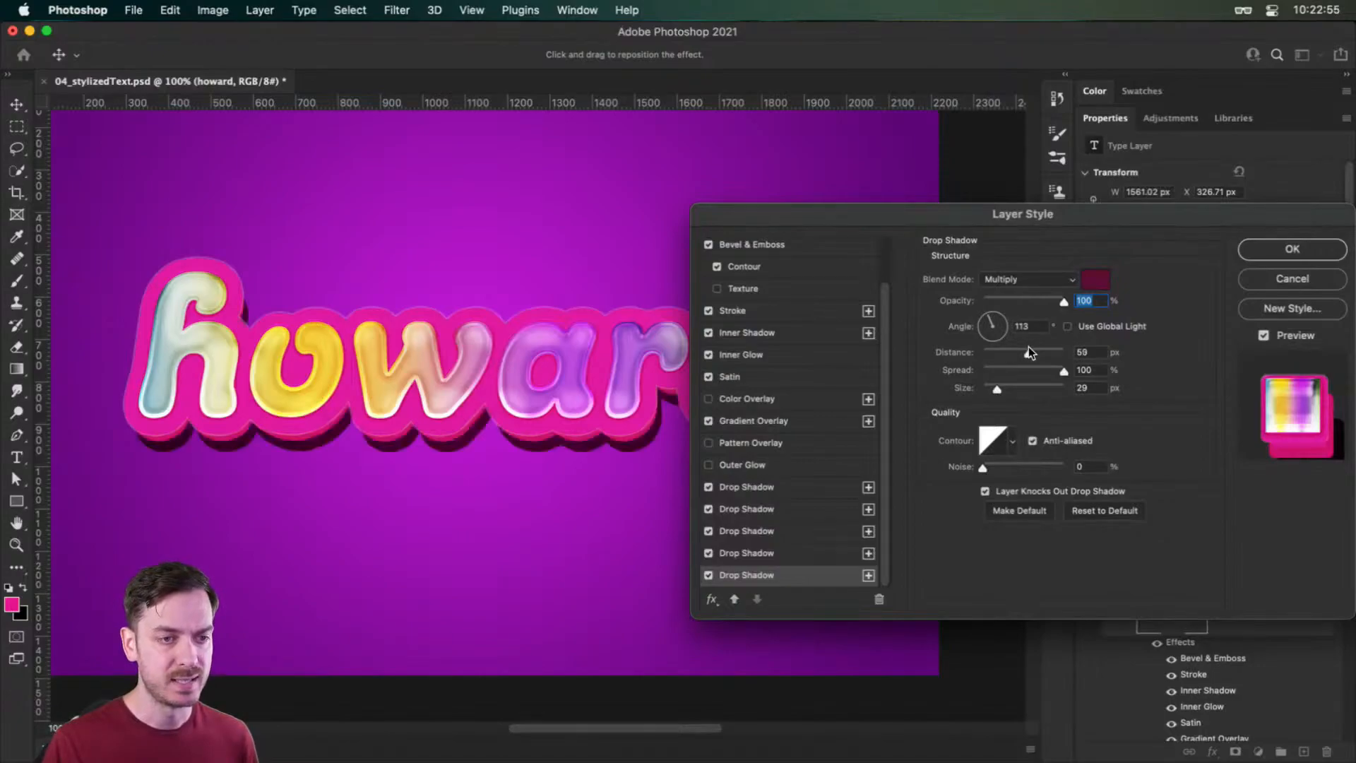
click(1025, 349)
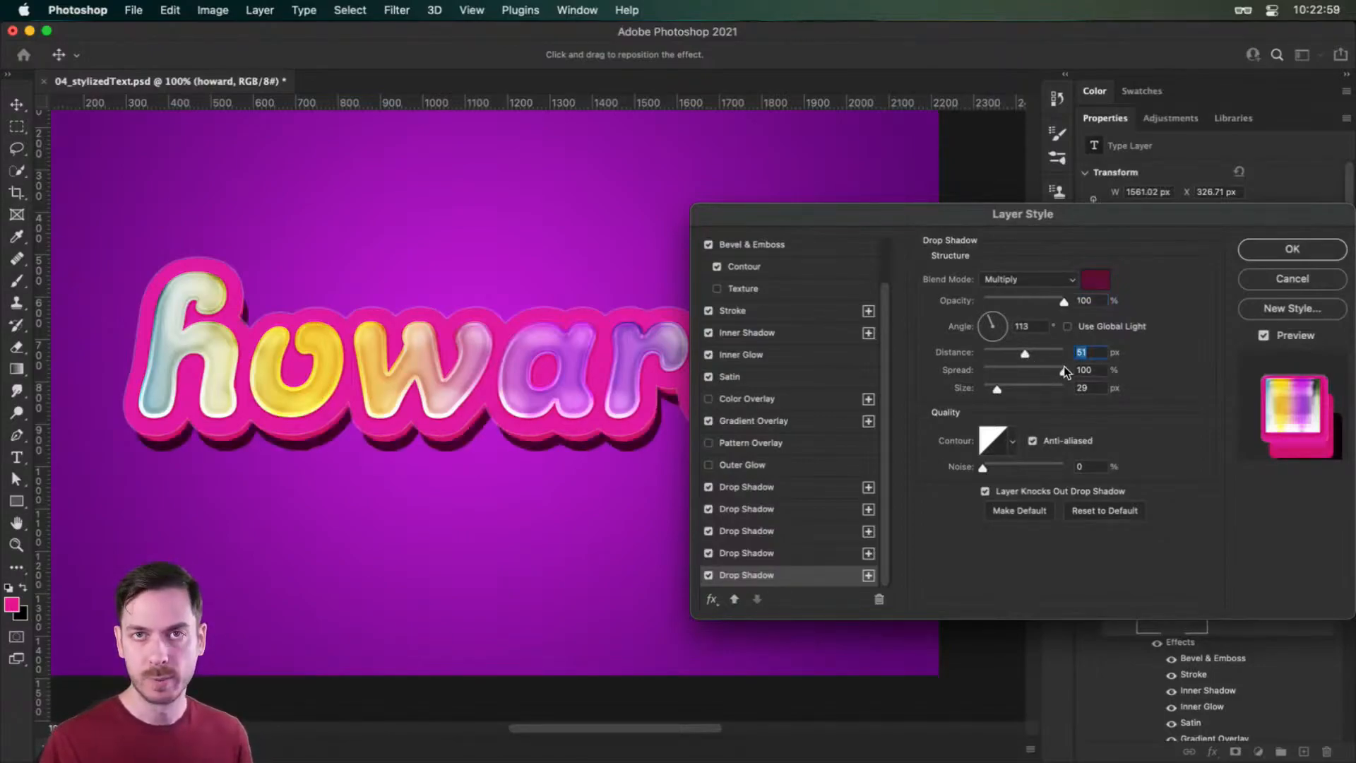
drag(1063, 371, 1013, 386)
drag(1063, 302, 1032, 304)
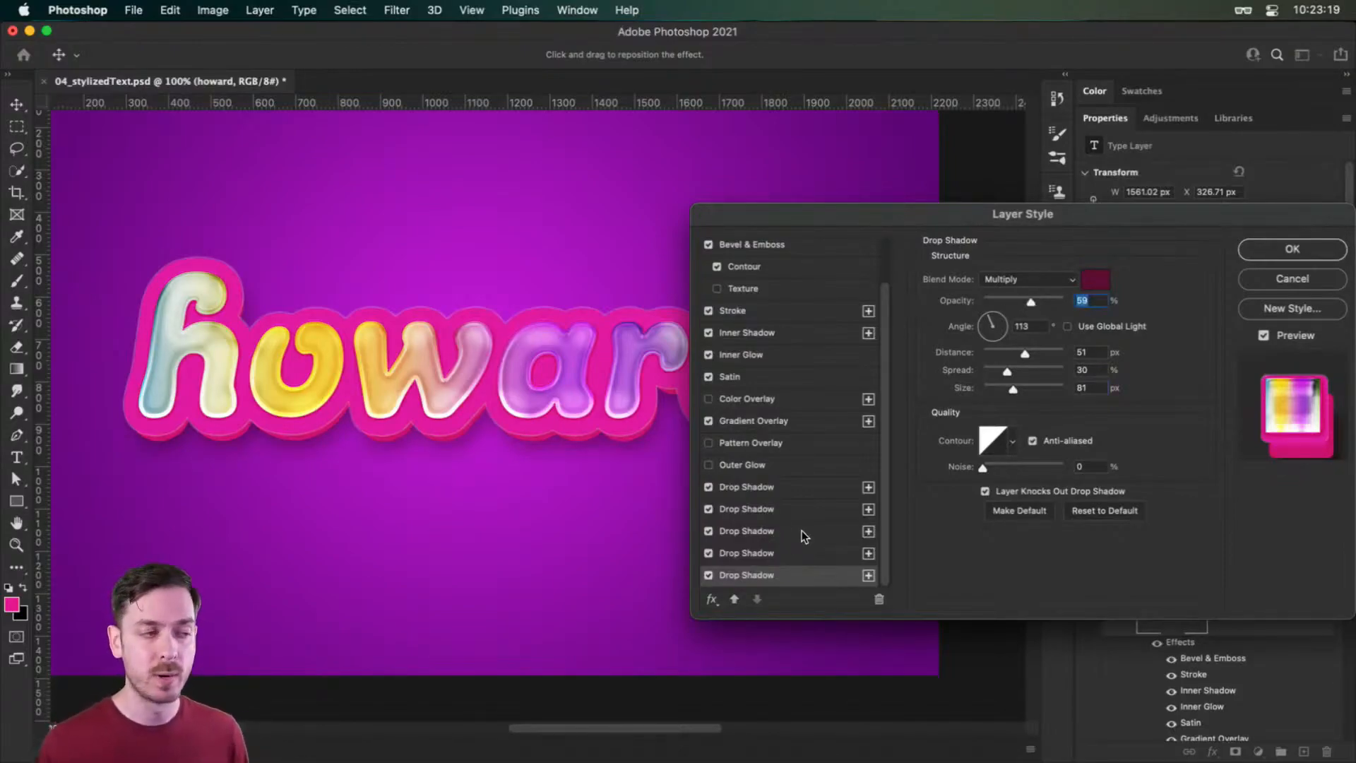
- Set the first drop shadow's distance to 23 px and its opacity to 70%
click(813, 485)
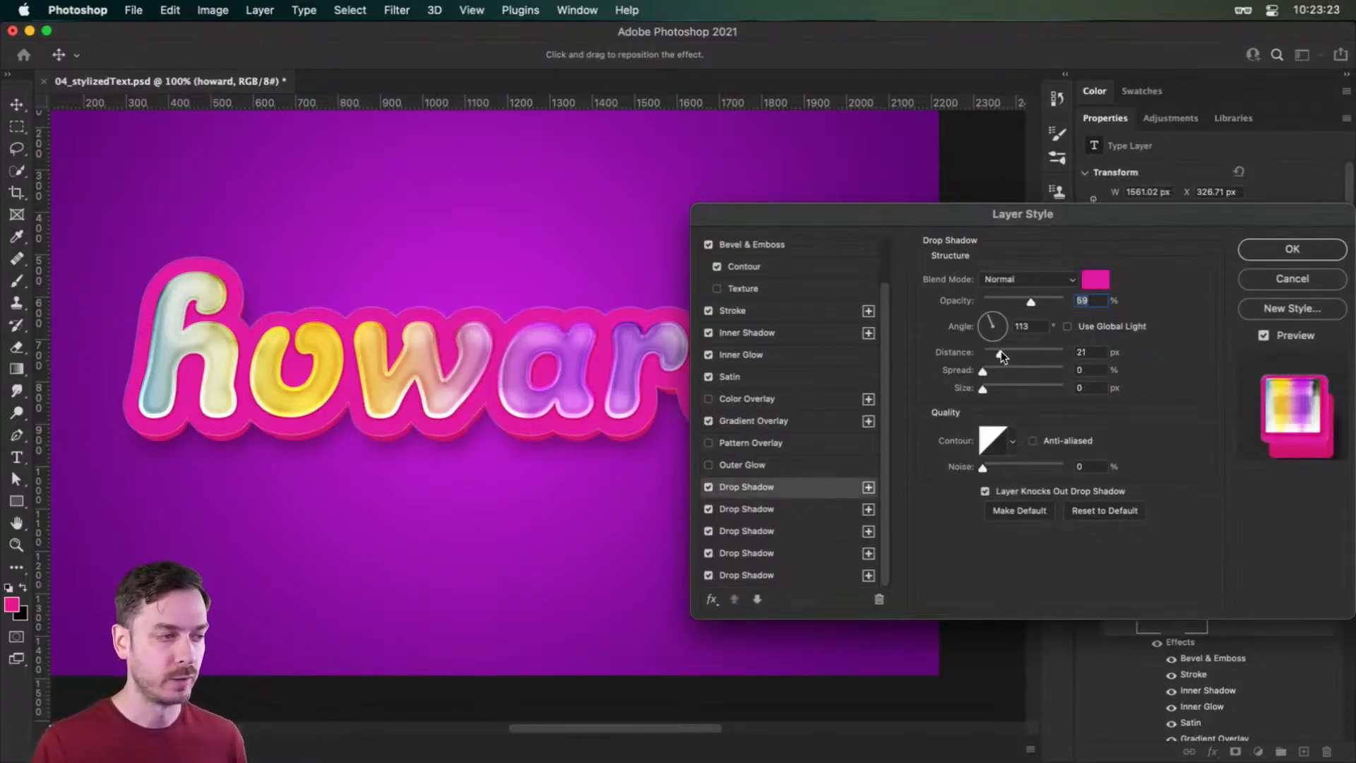
drag(1005, 357, 1013, 357)
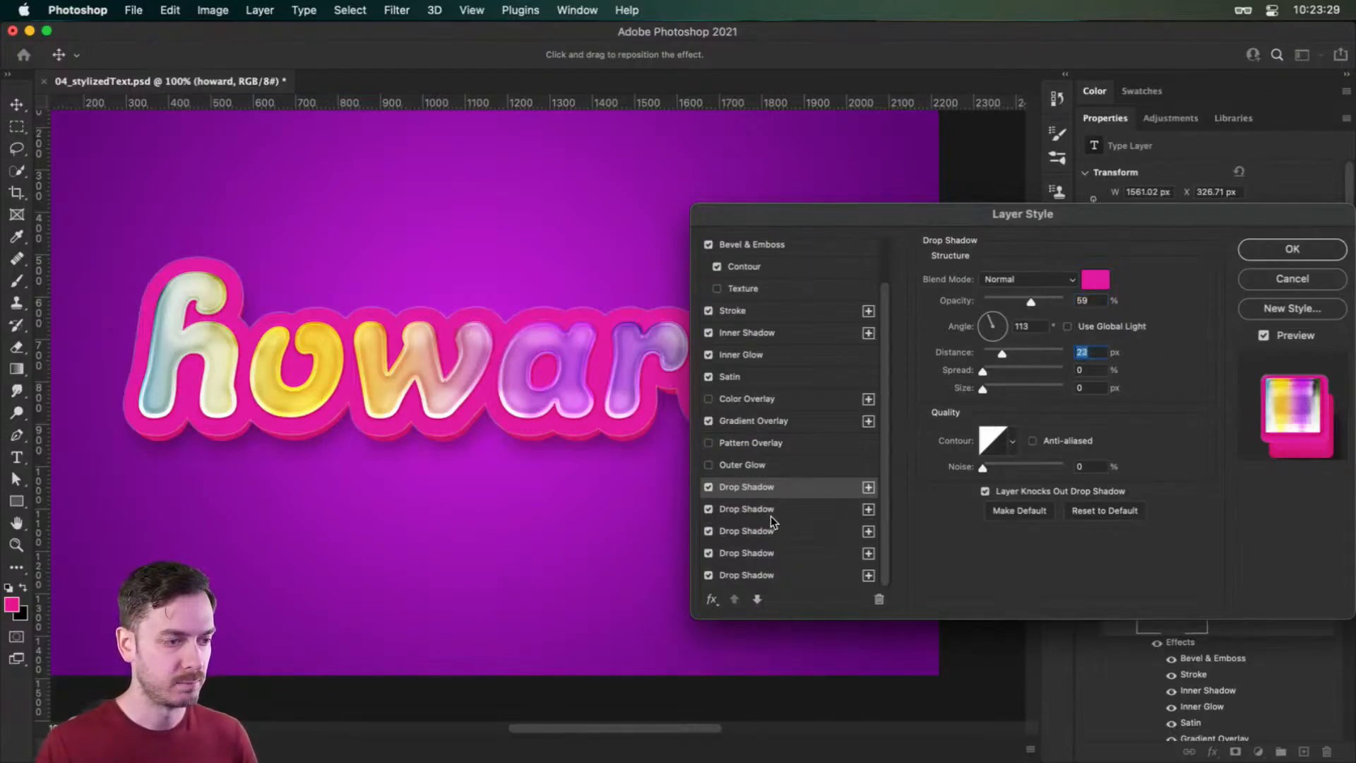
click(1030, 302)
drag(1030, 303, 1038, 303)
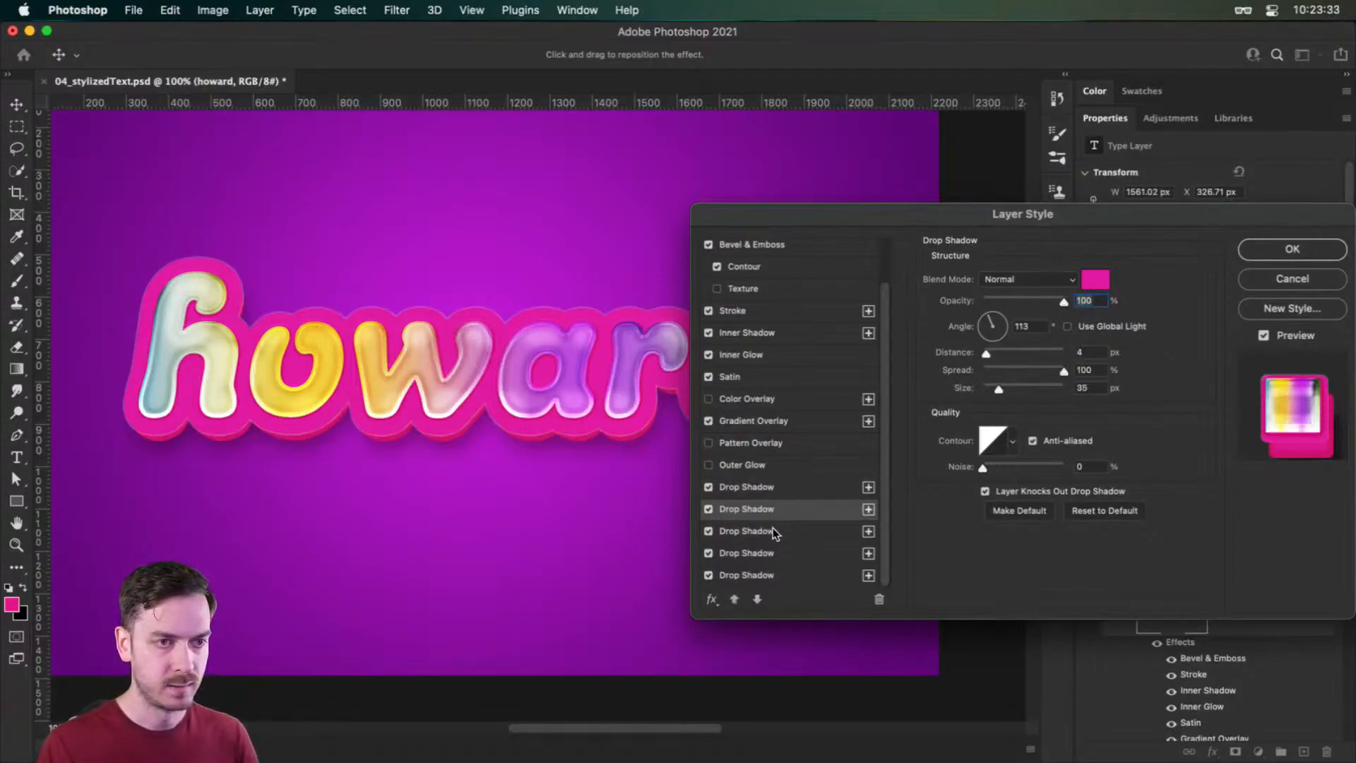
- Set the third, light pink drop shadow's spread to 75% and its size to 41 px
click(773, 530)
click(1091, 370)
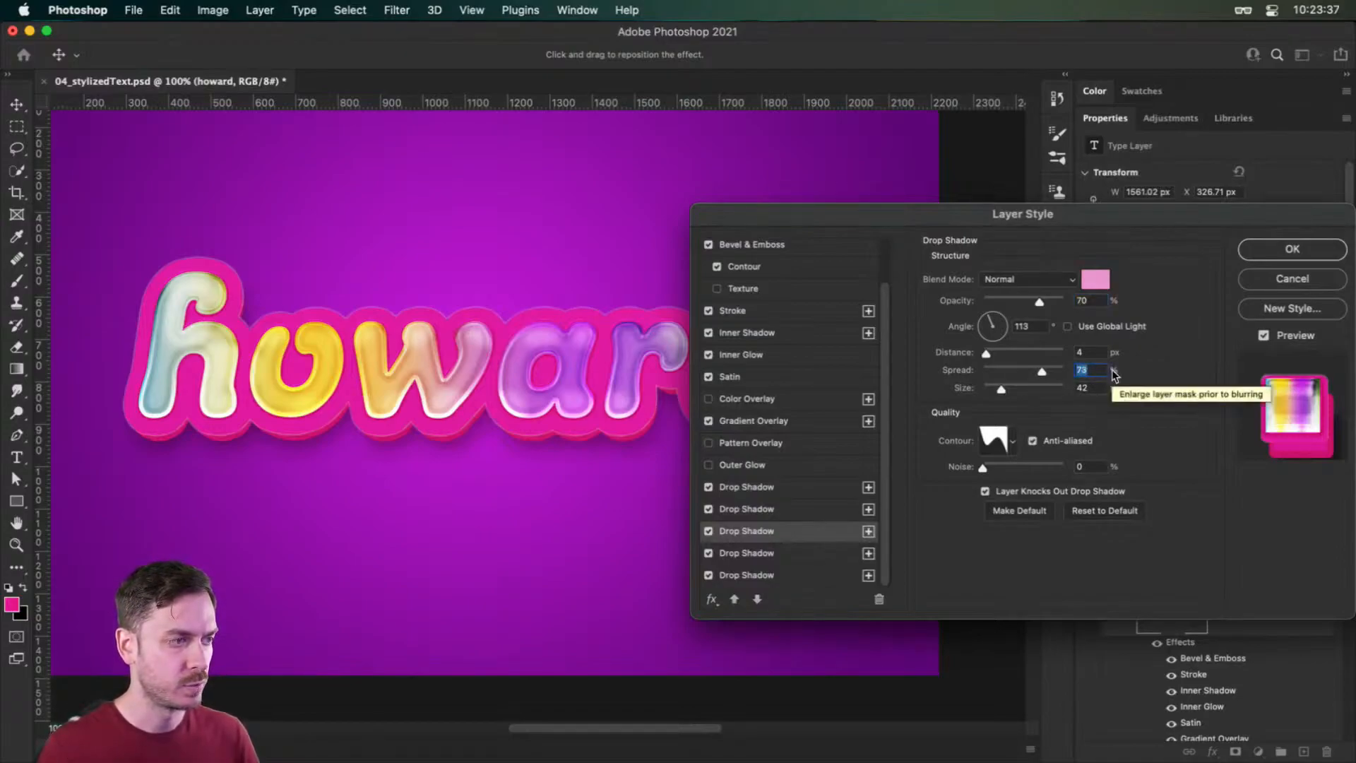
drag(1041, 373, 1046, 370)
click(1102, 390)
key(Down)
key(Down)
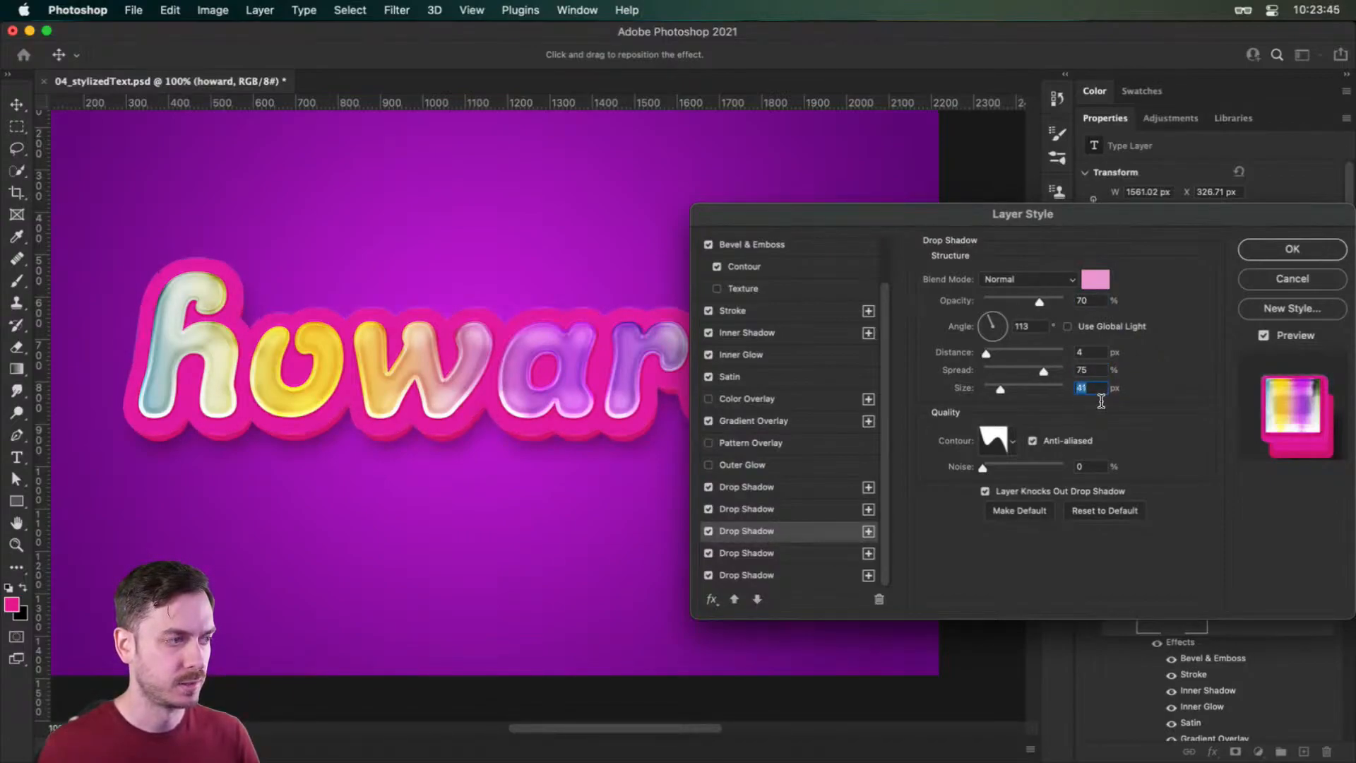
key(Down)
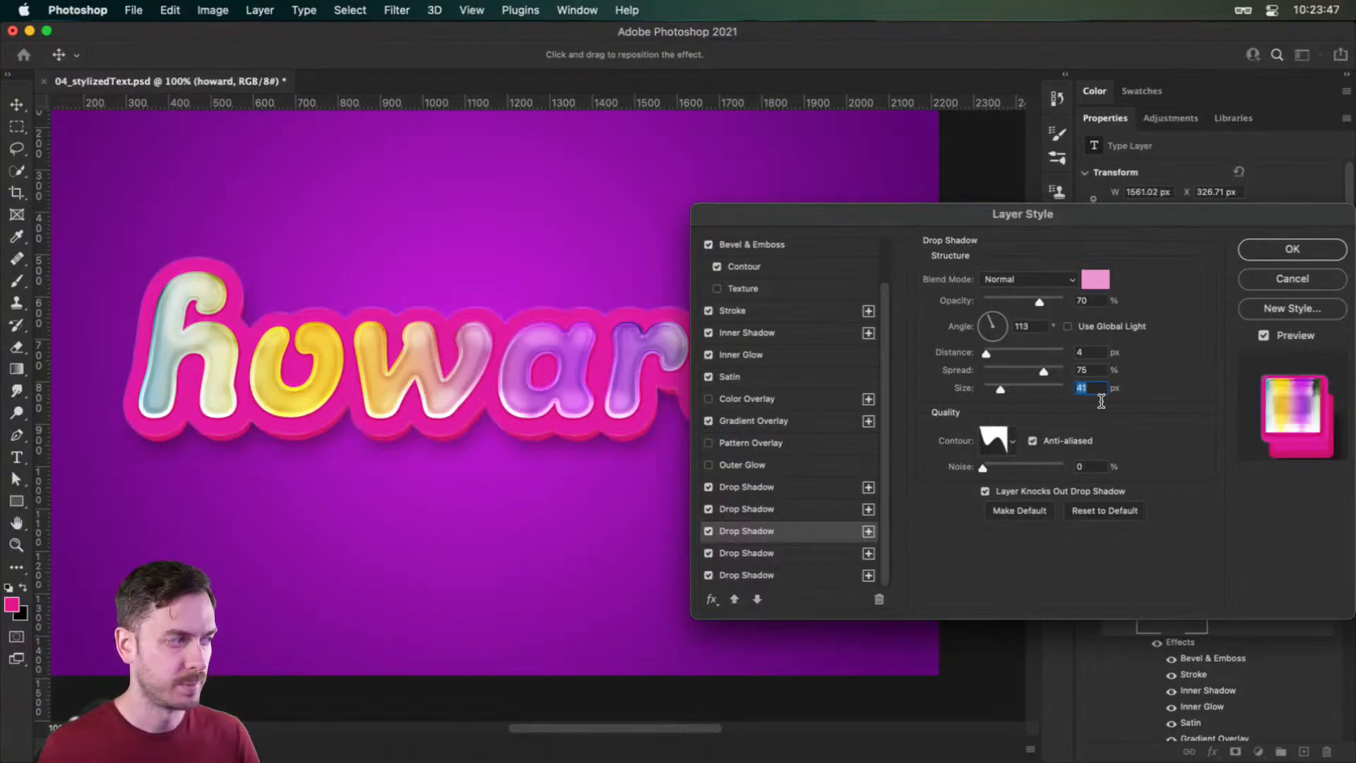
- Turn the Satin and Inner Glow effects off and on to compare their influence on the lettering
click(782, 418)
scroll(740, 384, up, 3)
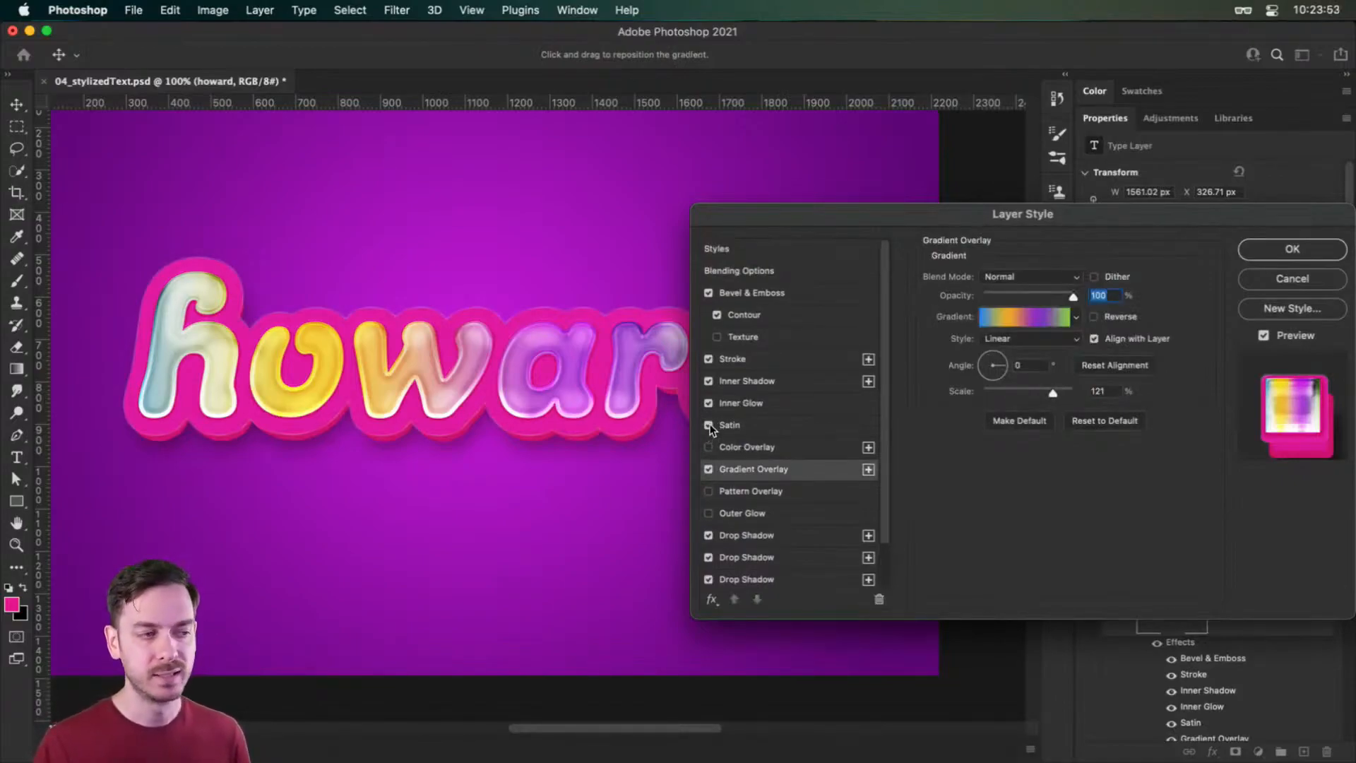
click(709, 427)
click(709, 425)
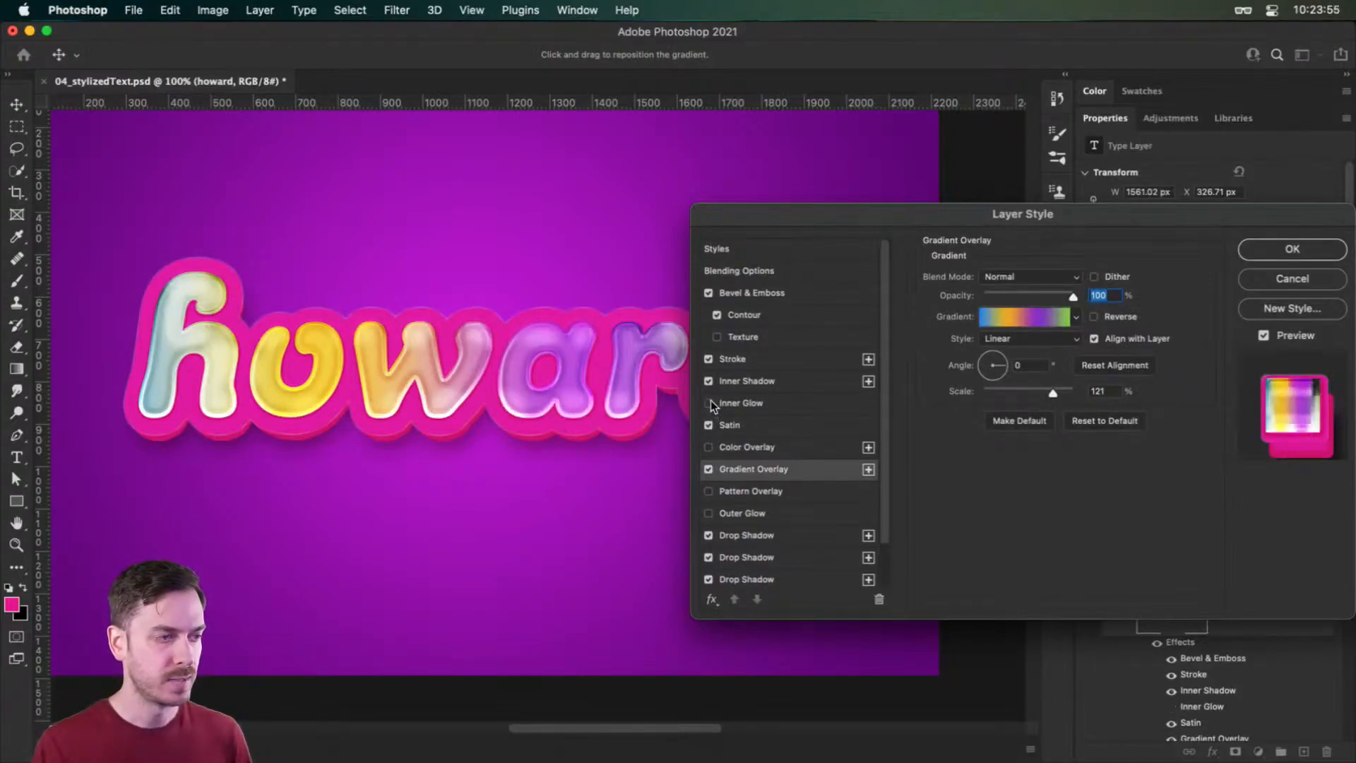
click(710, 401)
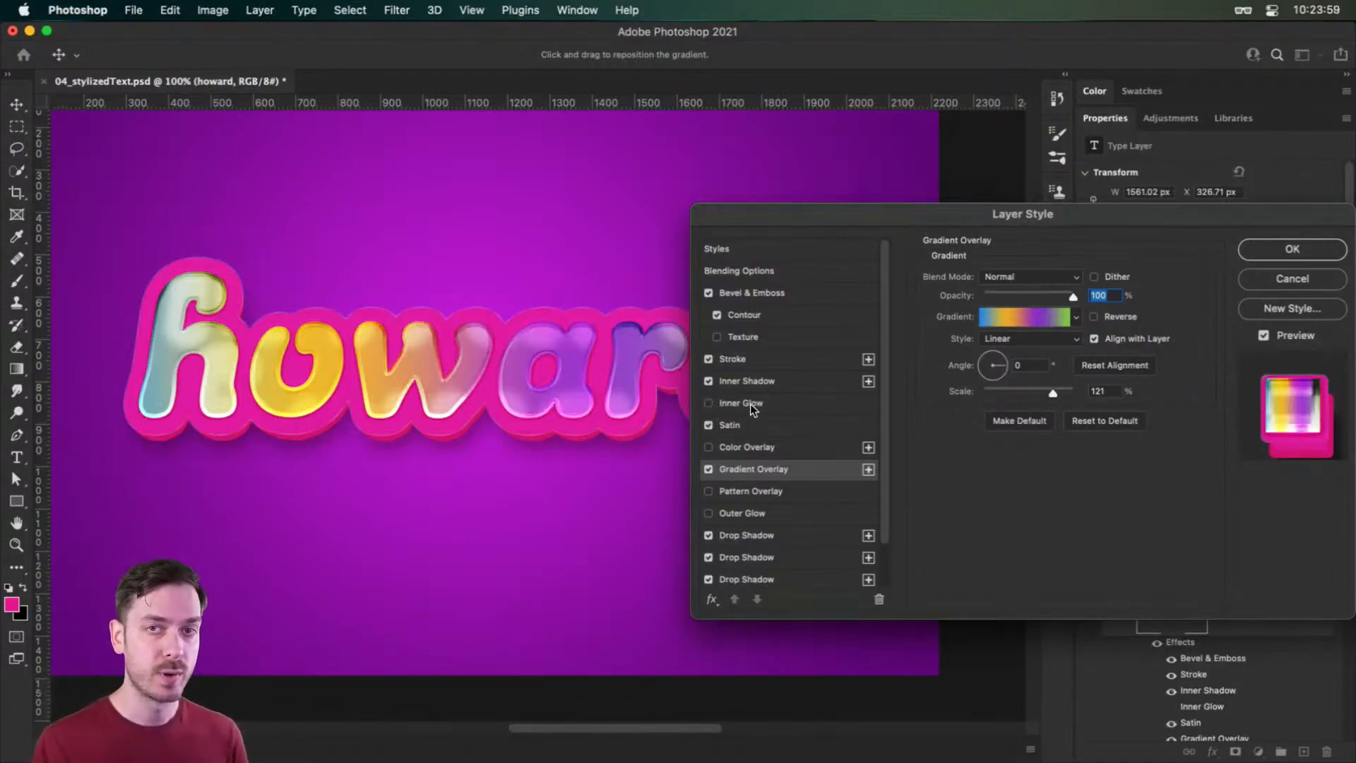
- Try several contour presets on the Inner Glow and apply the deep cove contour
click(715, 403)
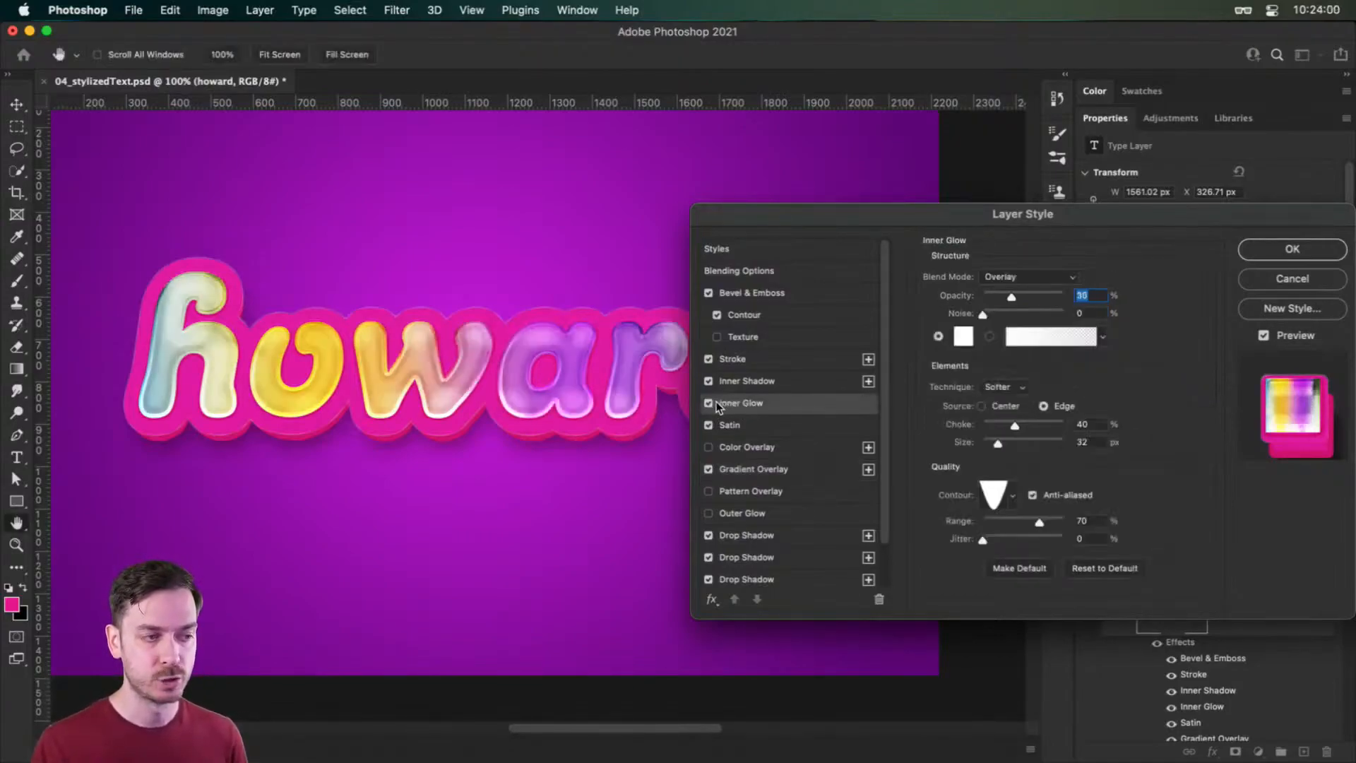
click(1013, 496)
click(945, 529)
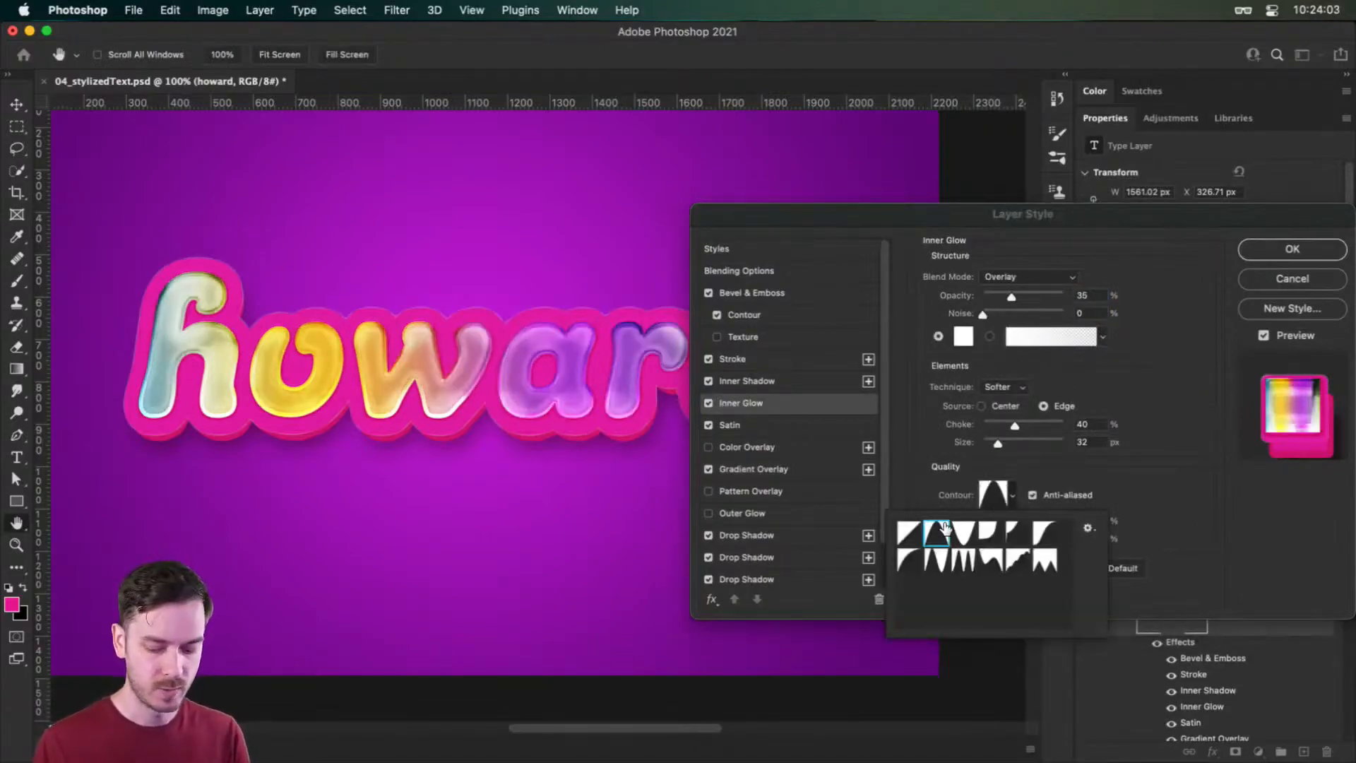
click(1017, 531)
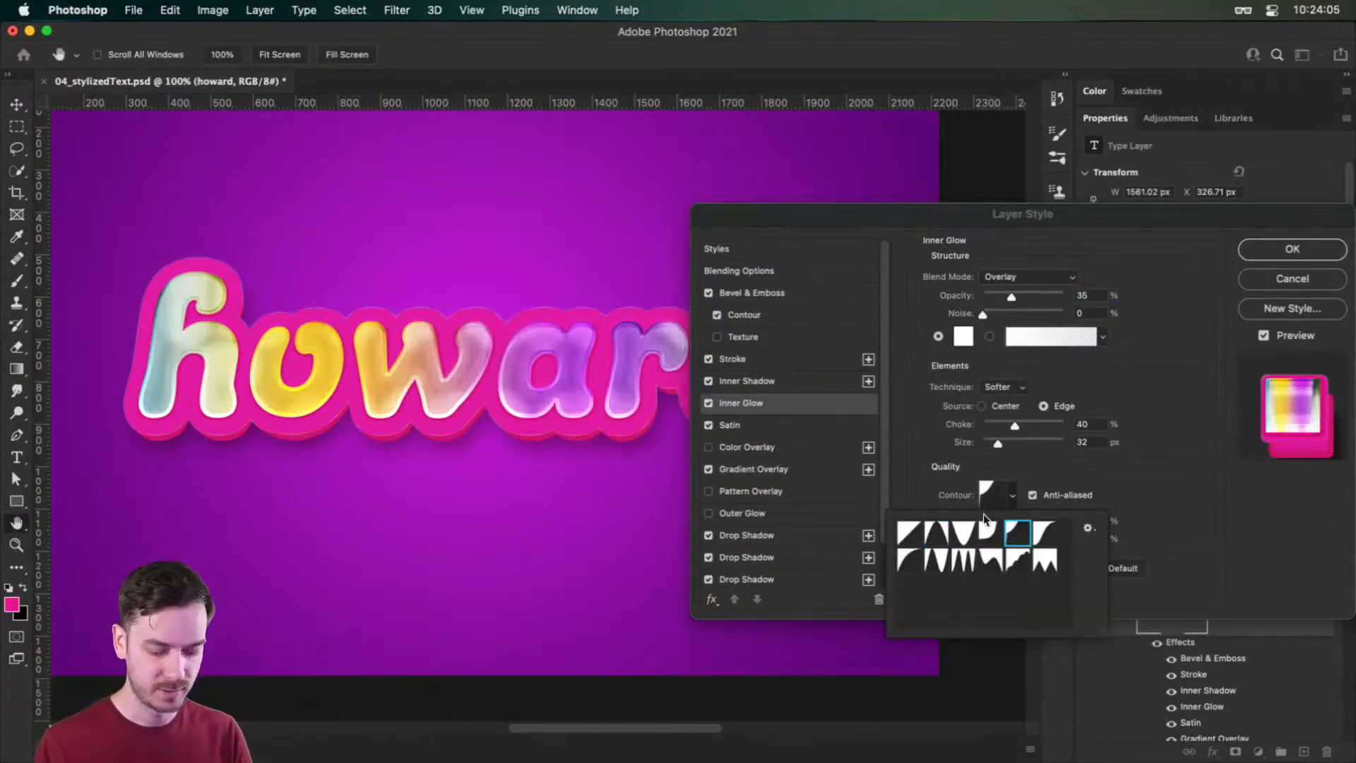
click(1121, 502)
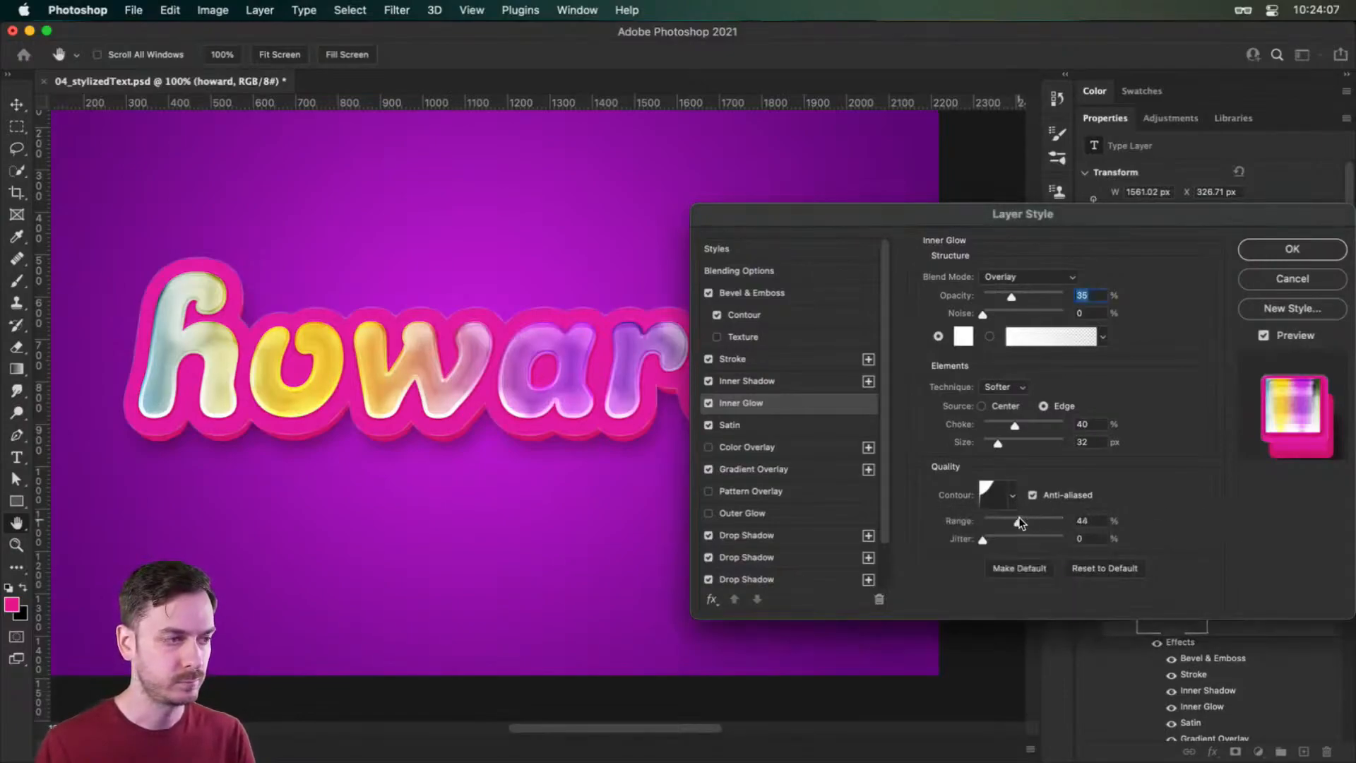
click(1014, 493)
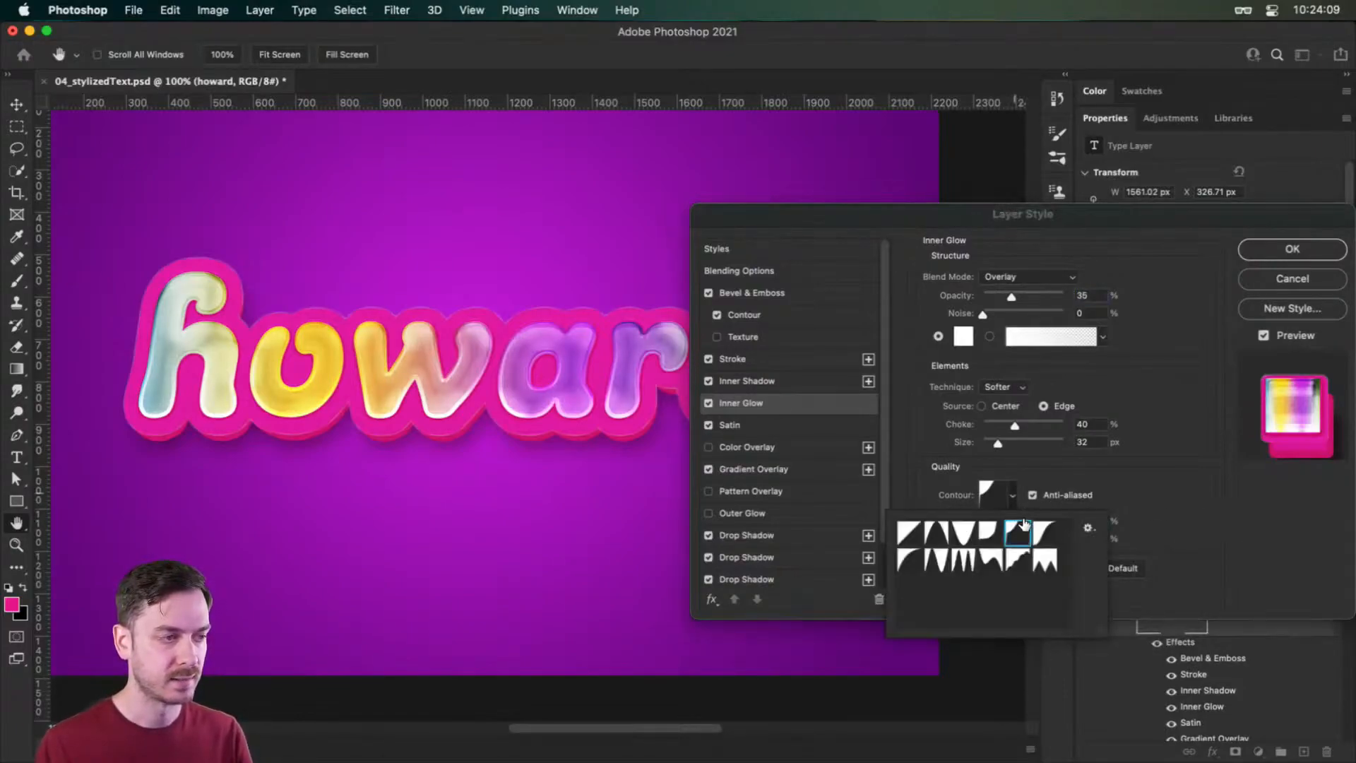
double_click(906, 526)
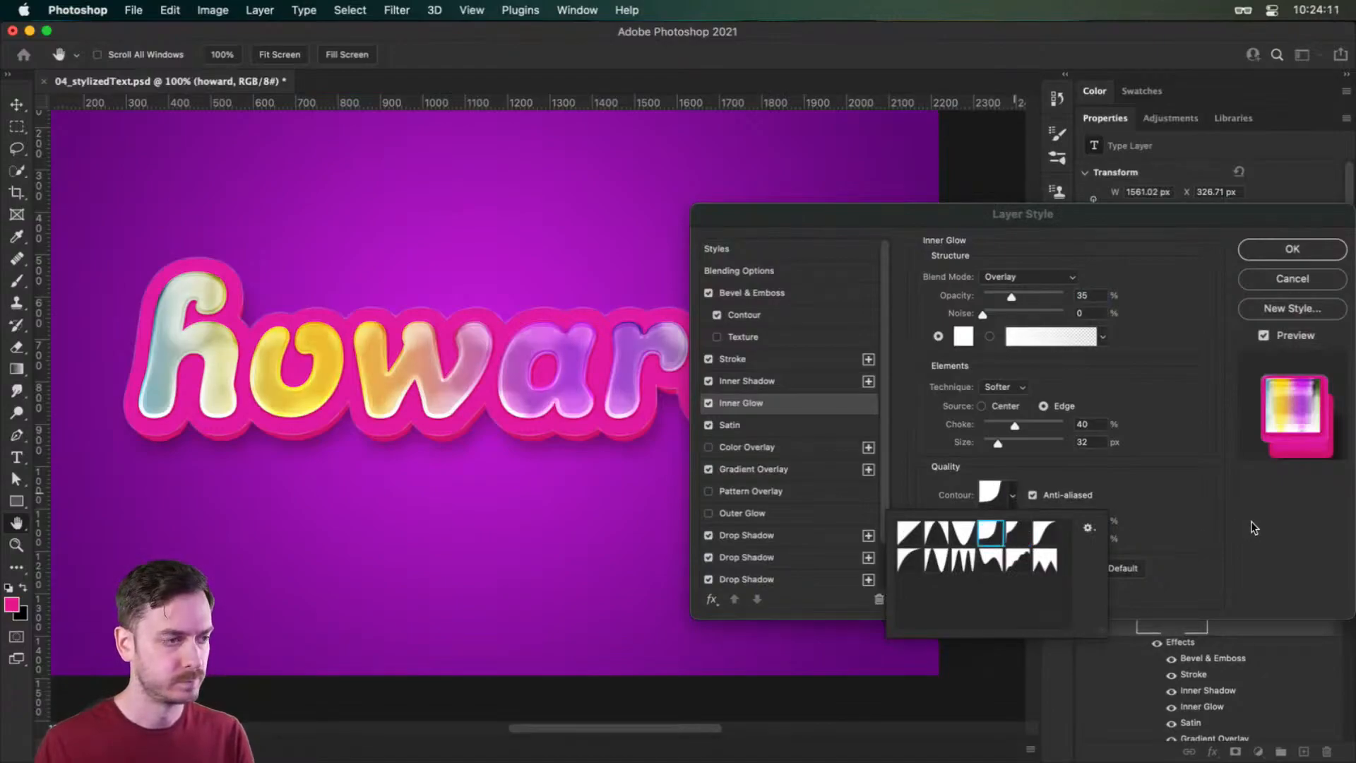
- Set the Inner Glow's range to 61%, choke to 45% and size to 21 px, and reduce the Satin opacity to 61%
drag(1031, 524, 1031, 523)
mouse_move(1011, 427)
mouse_down()
mouse_move(1042, 424)
mouse_move(995, 441)
mouse_up()
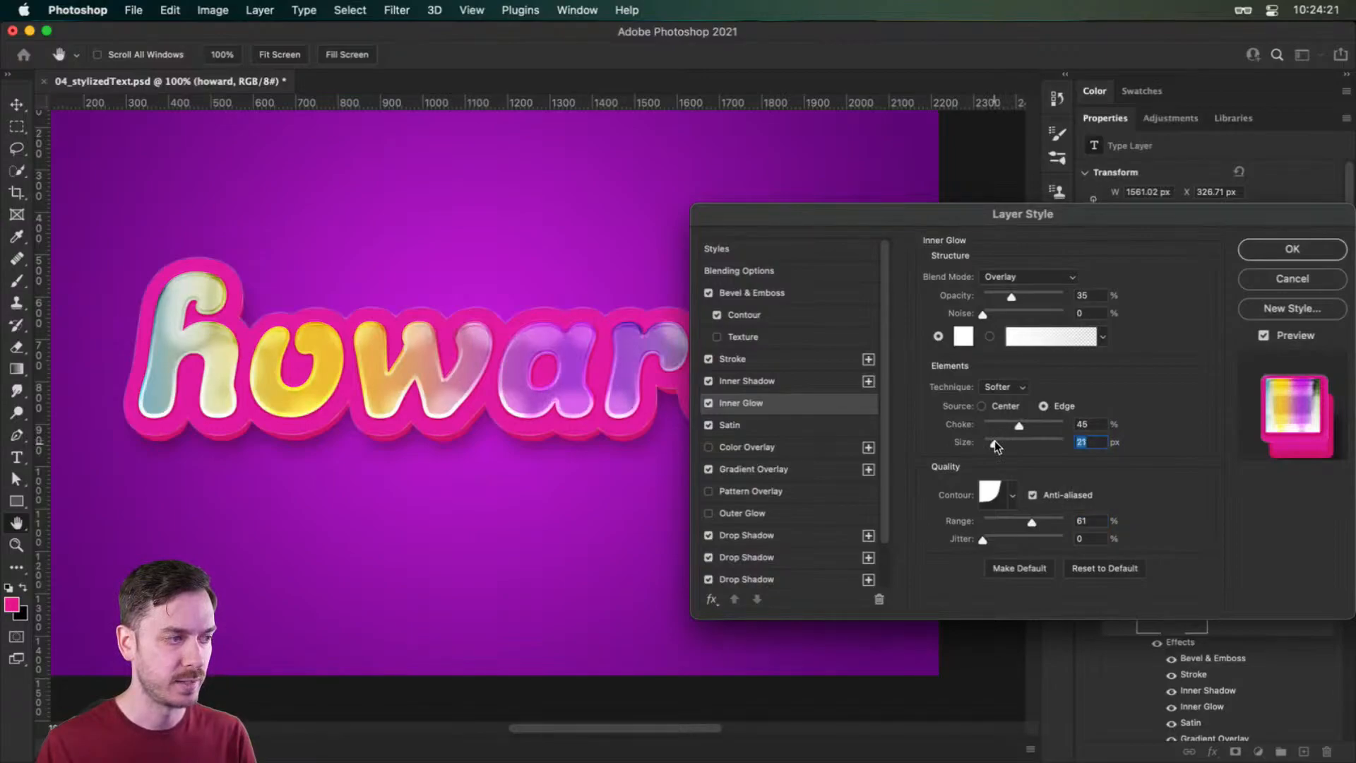
click(730, 425)
drag(1057, 300, 1034, 304)
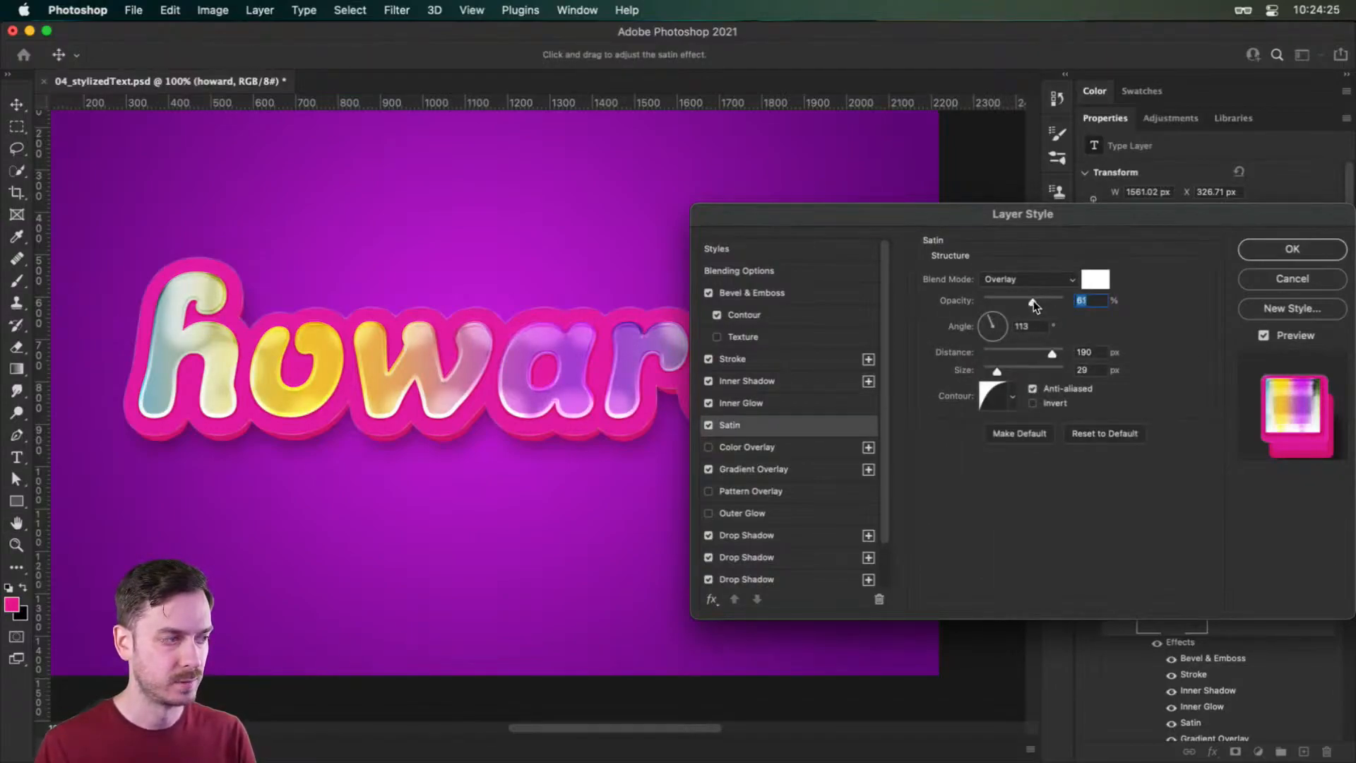
- Try a slightly larger distance for the second drop shadow and restore it to 4 px
click(743, 535)
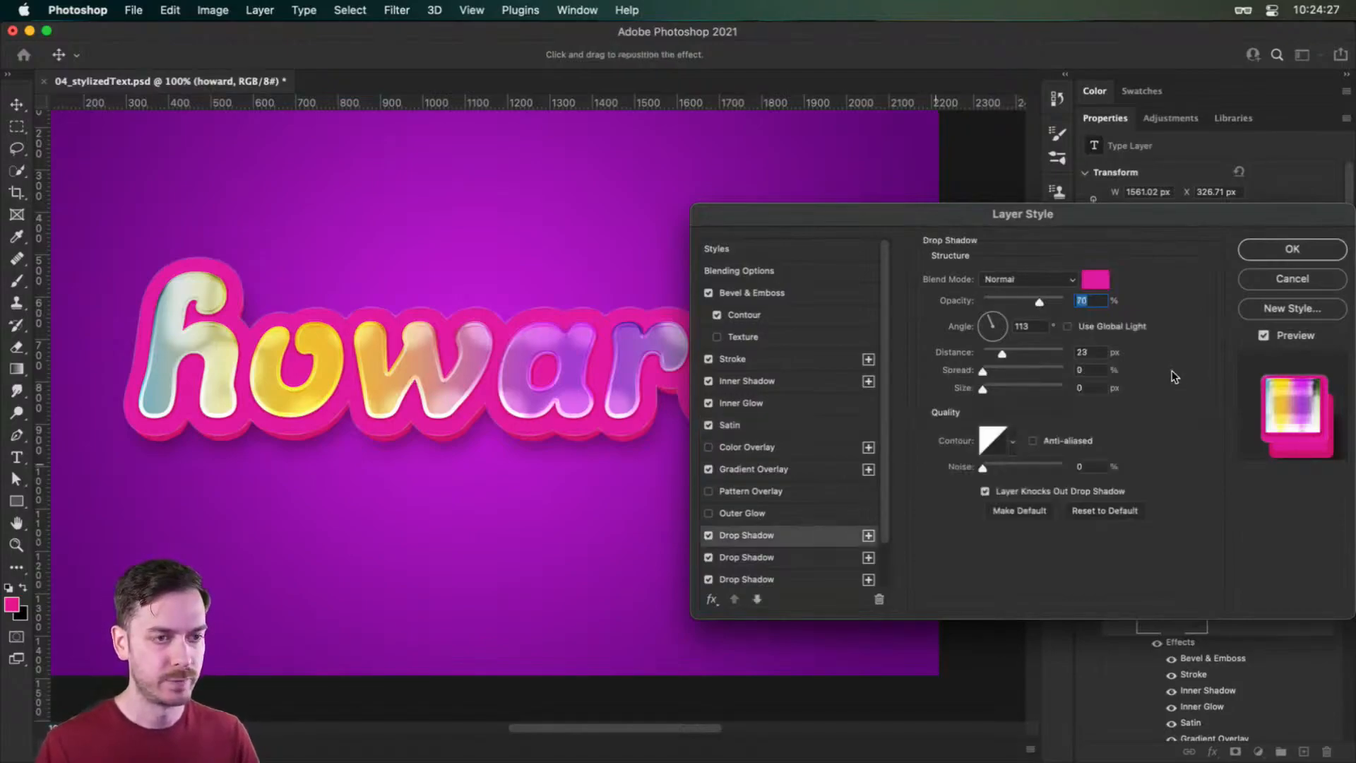
click(762, 557)
scroll(1003, 343, down, 3)
scroll(664, 374, up, 4)
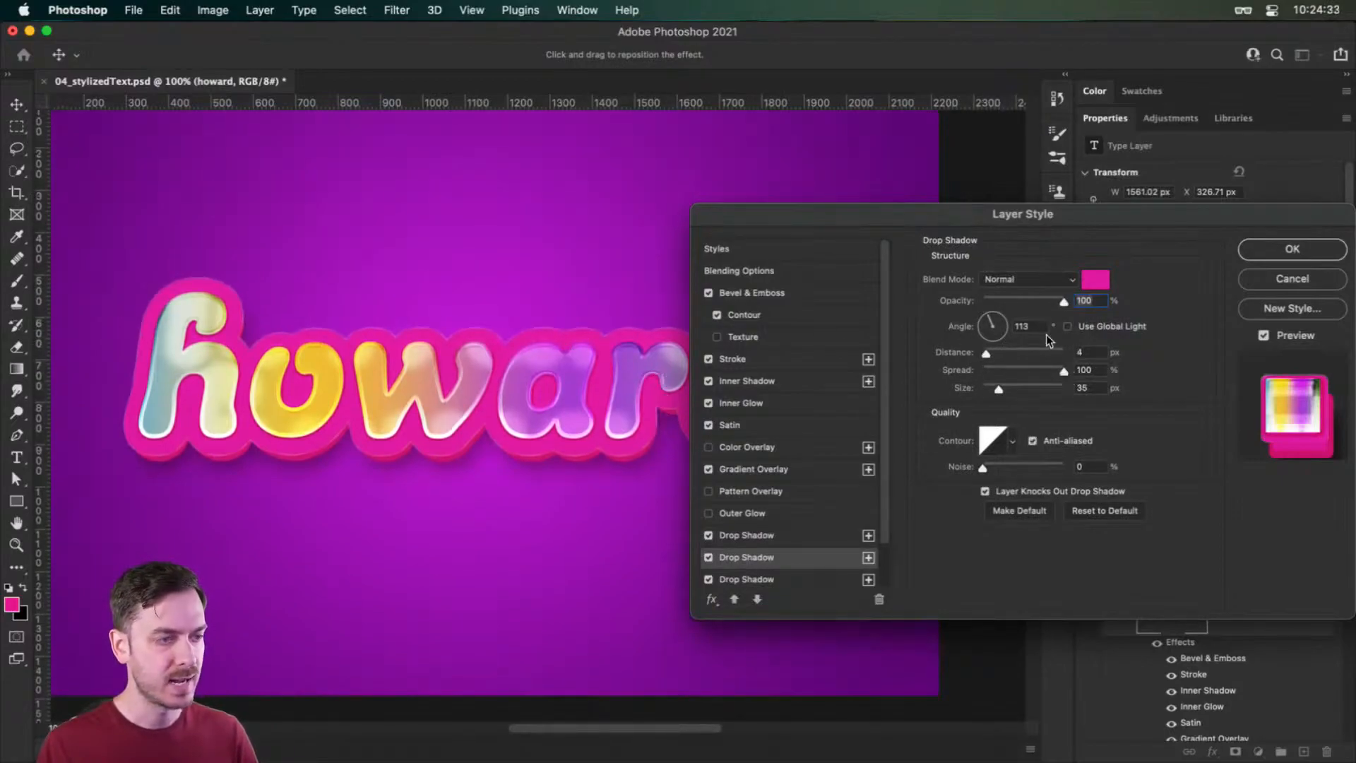
click(1088, 350)
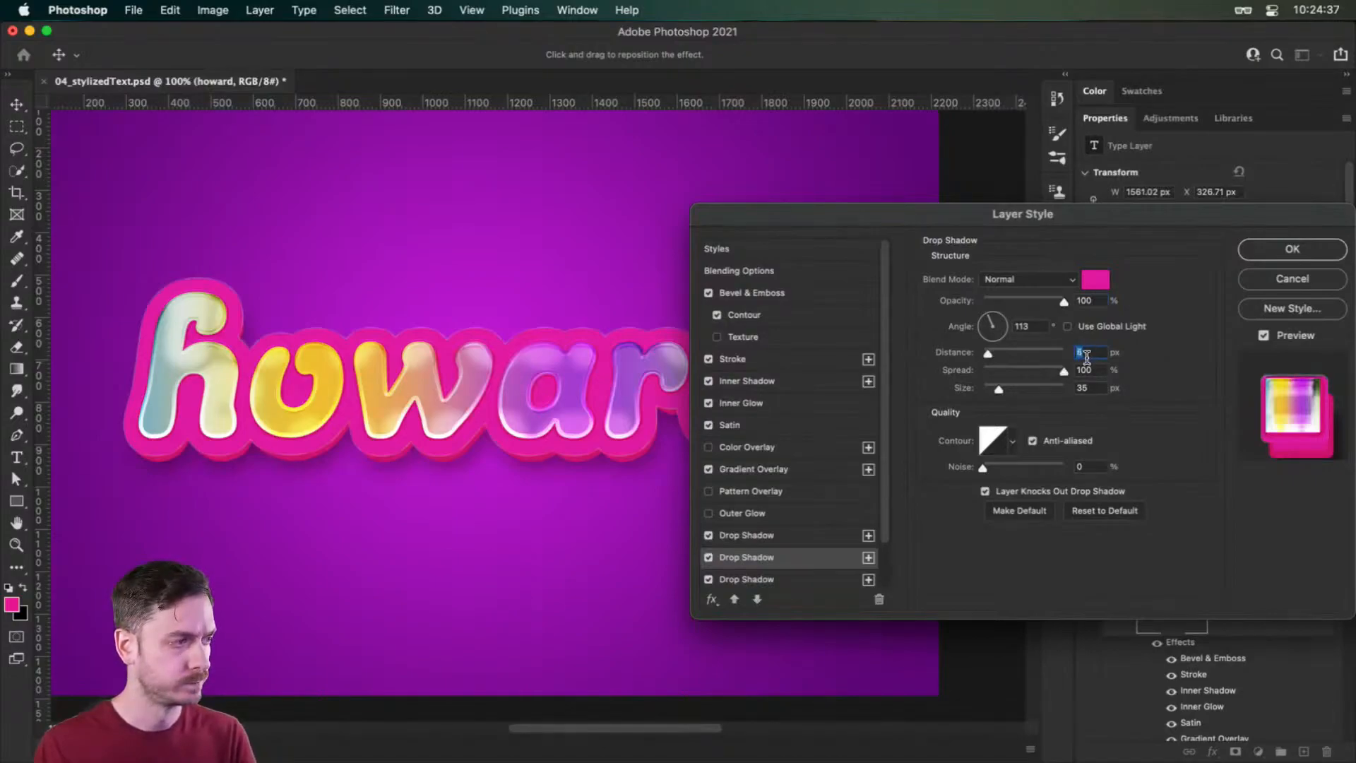
key(Down)
- Increase the fourth drop shadow's distance to 33 px
scroll(769, 563, down, 2)
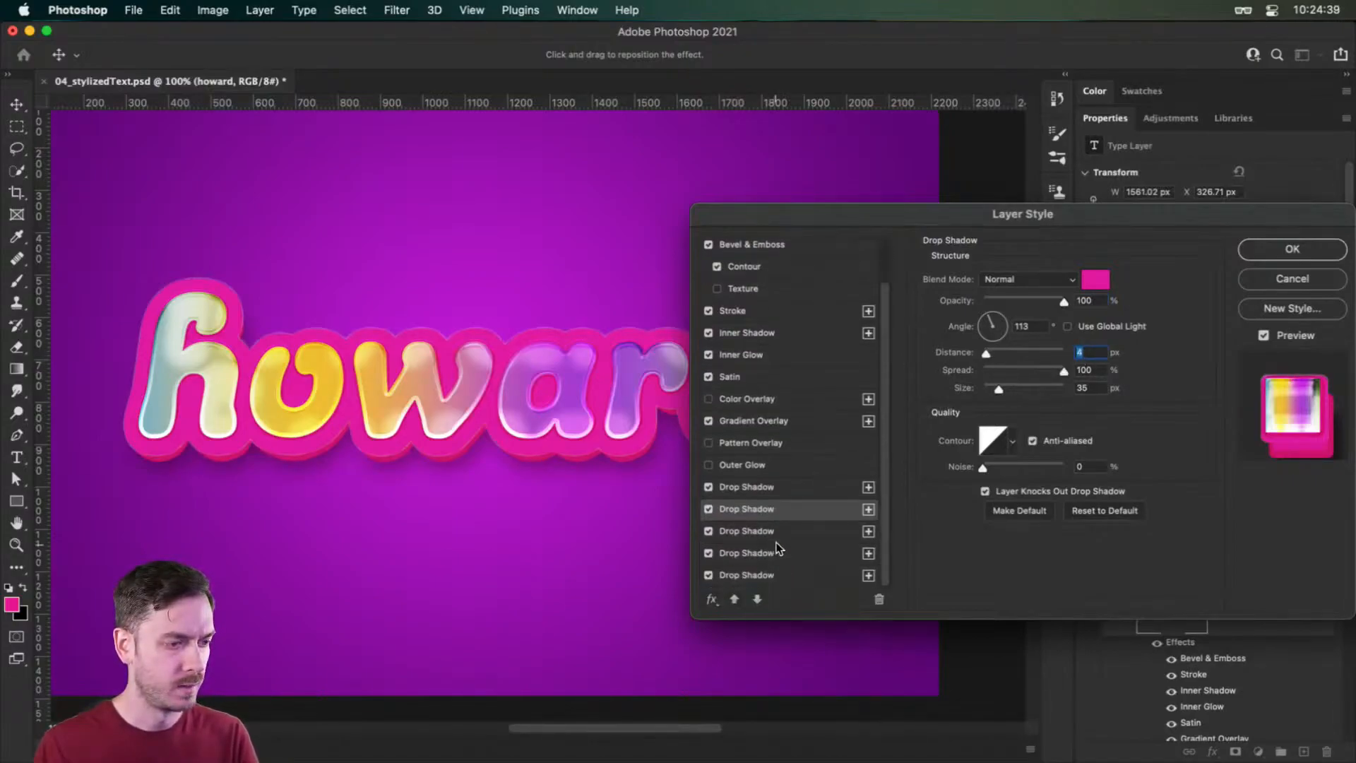
click(777, 553)
click(1087, 353)
key(Up)
key(Up)
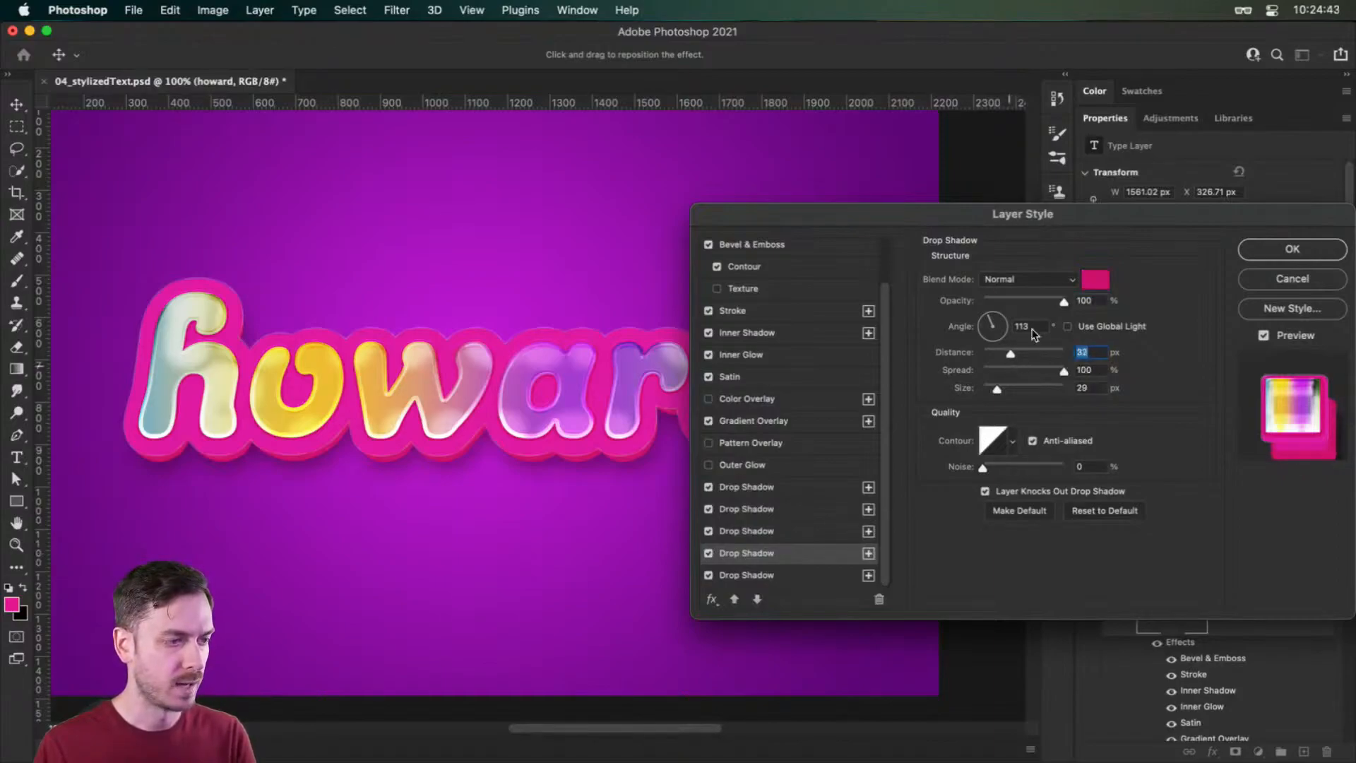
- Change the fourth drop shadow's color to the darker magenta #b20e72
click(1095, 279)
drag(1086, 335, 1111, 333)
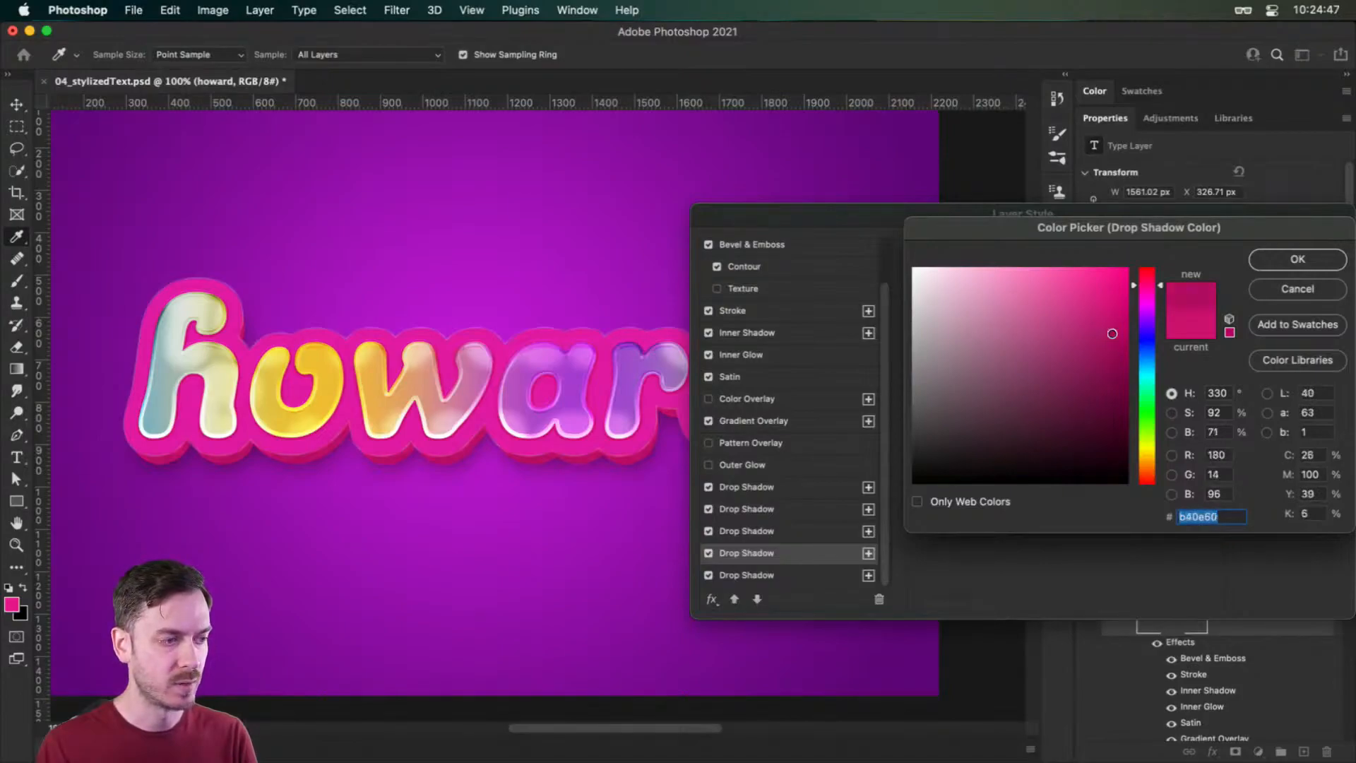
click(1151, 286)
drag(1151, 285, 1151, 288)
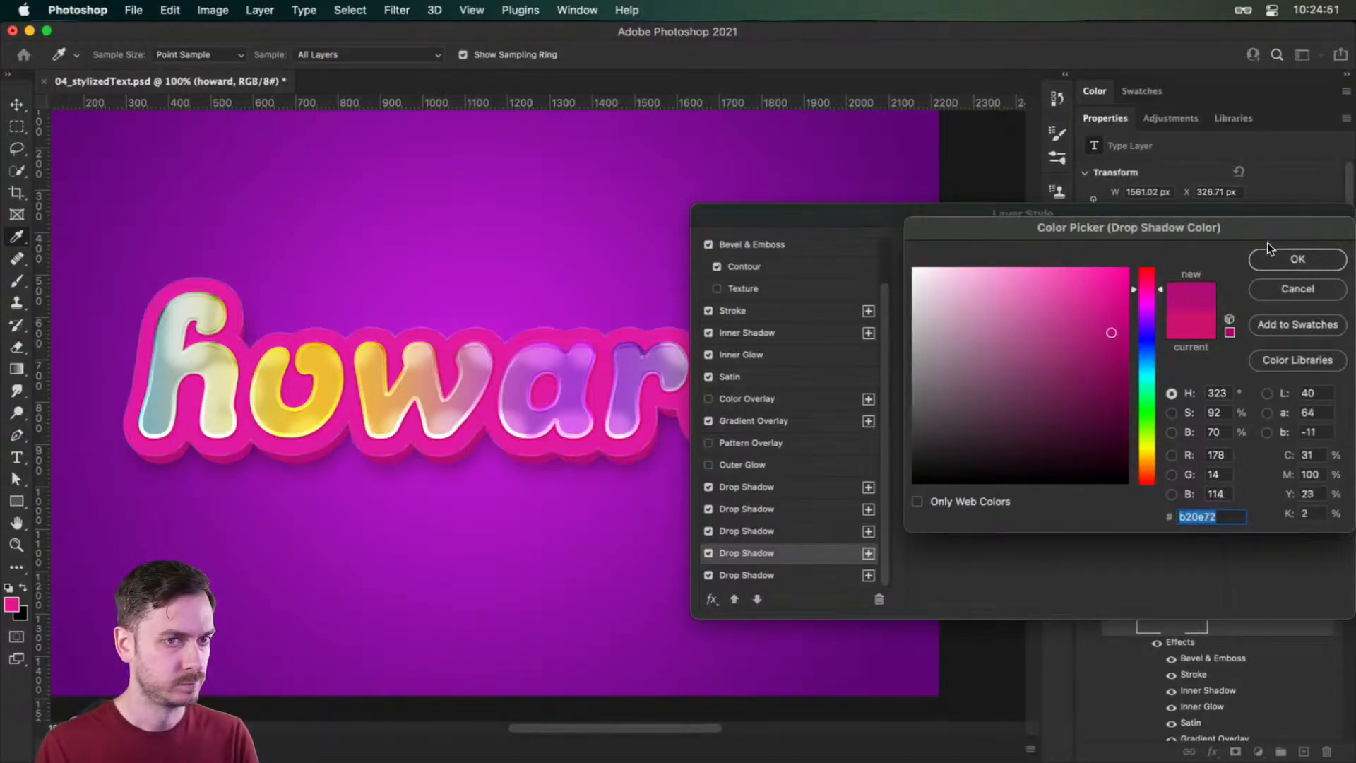
click(1298, 259)
- Raise the first drop shadow's opacity to 86% and darken its color to a deeper magenta
click(768, 487)
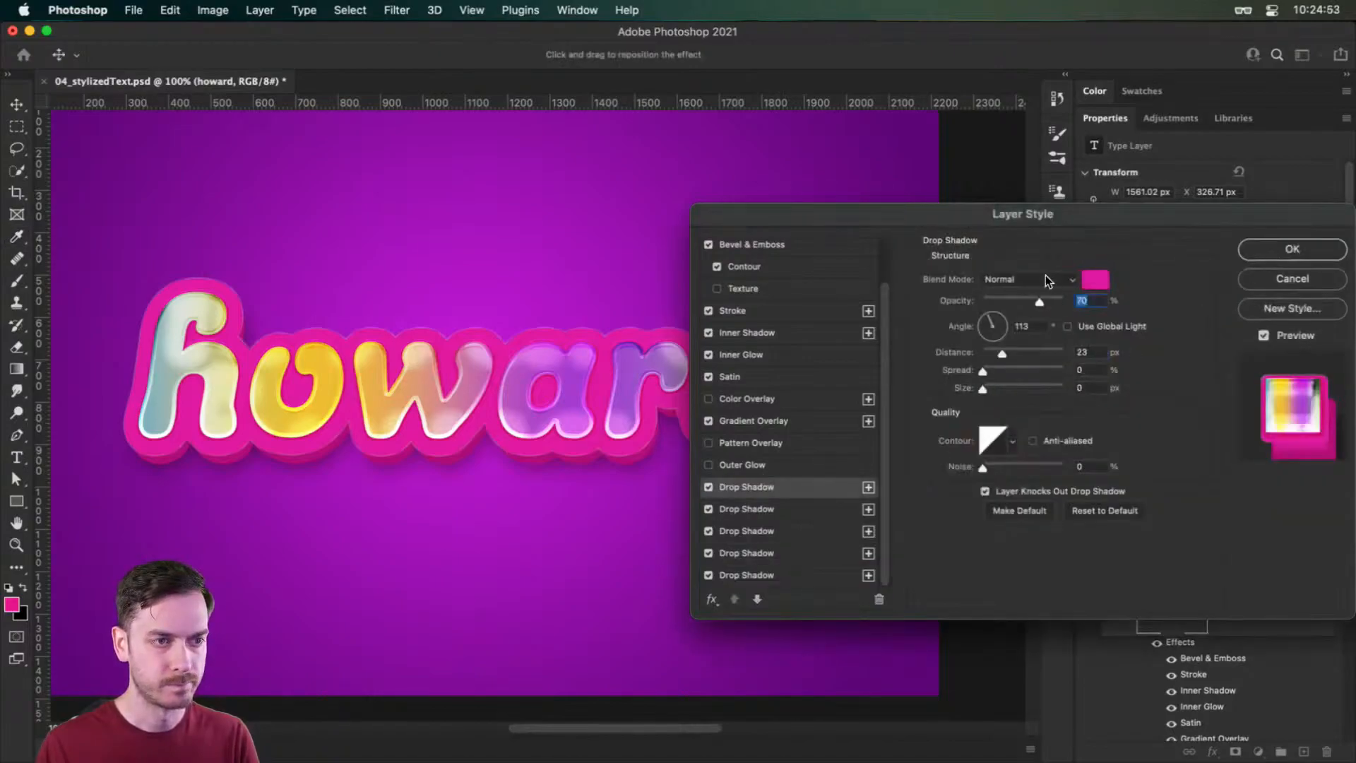
click(1094, 280)
drag(1156, 297, 1156, 300)
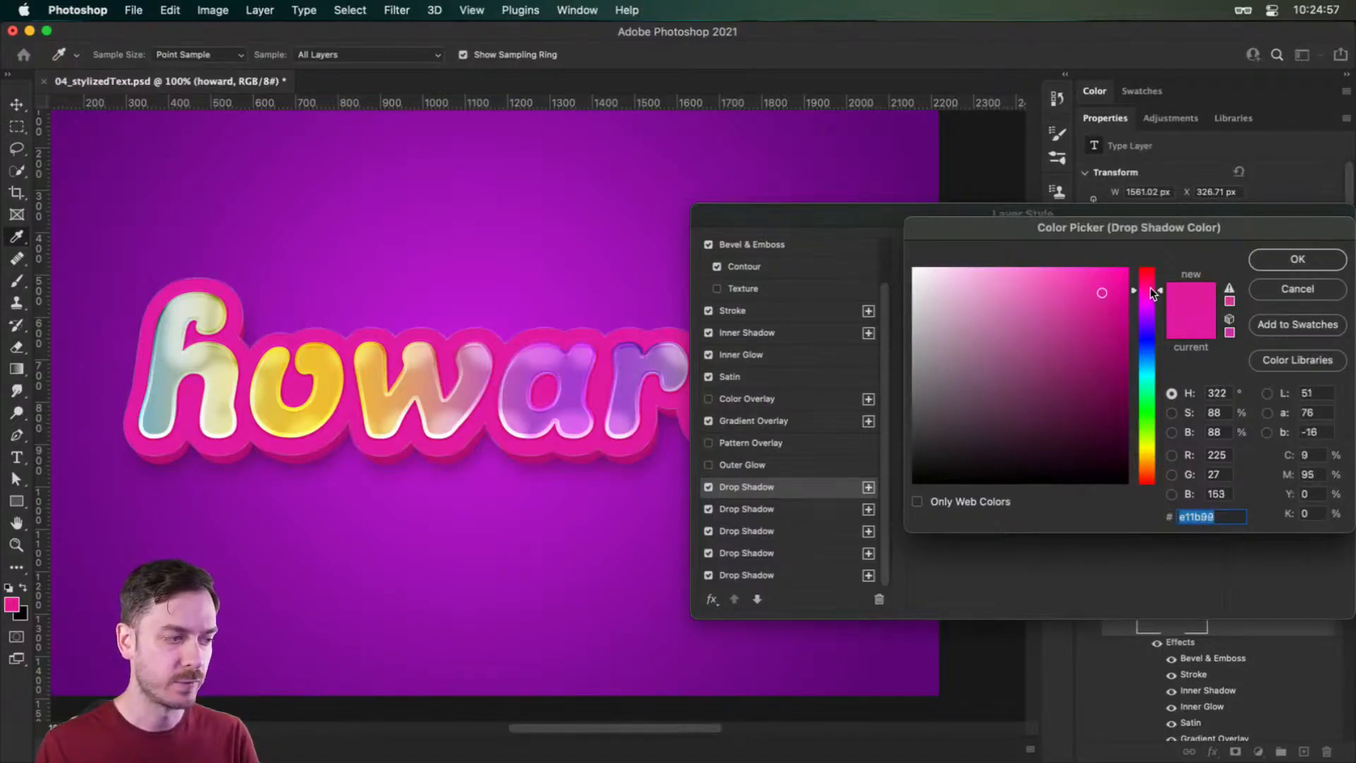
click(1298, 259)
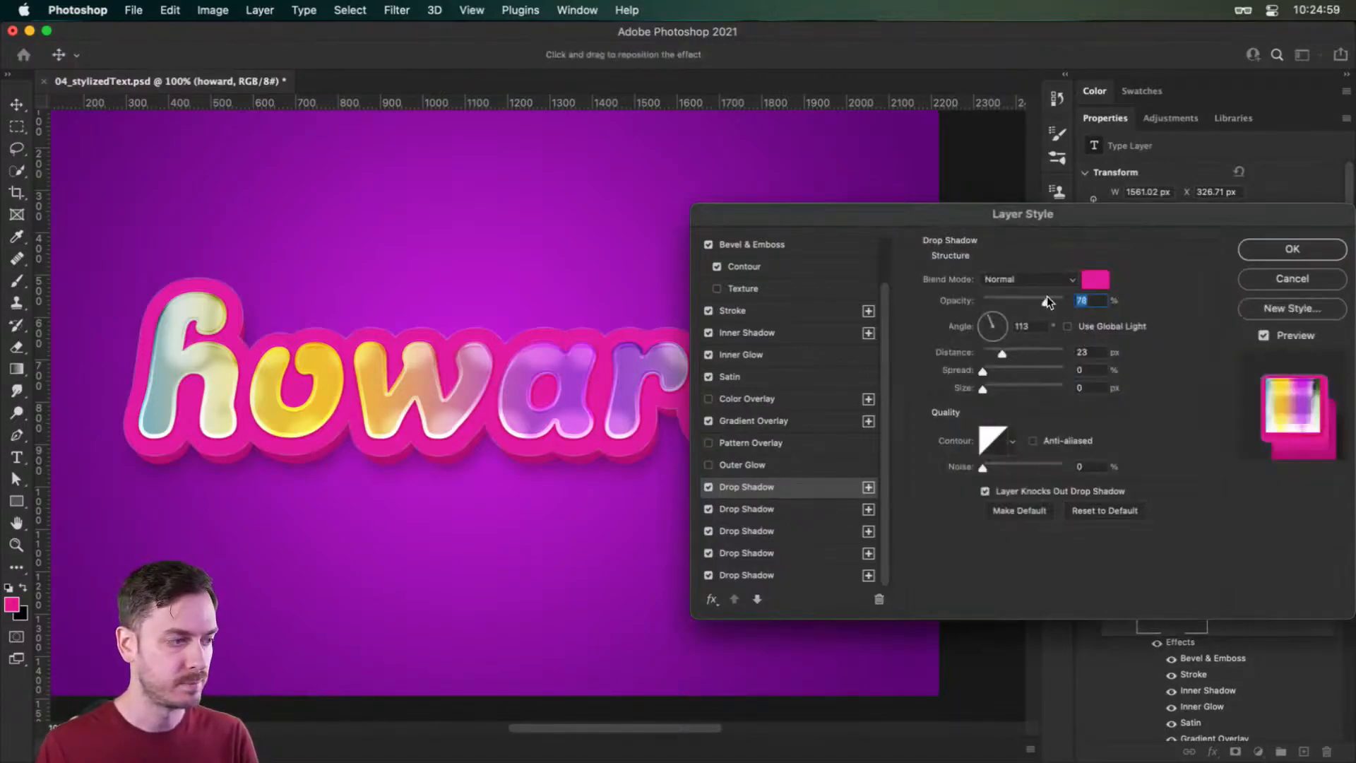
click(1095, 279)
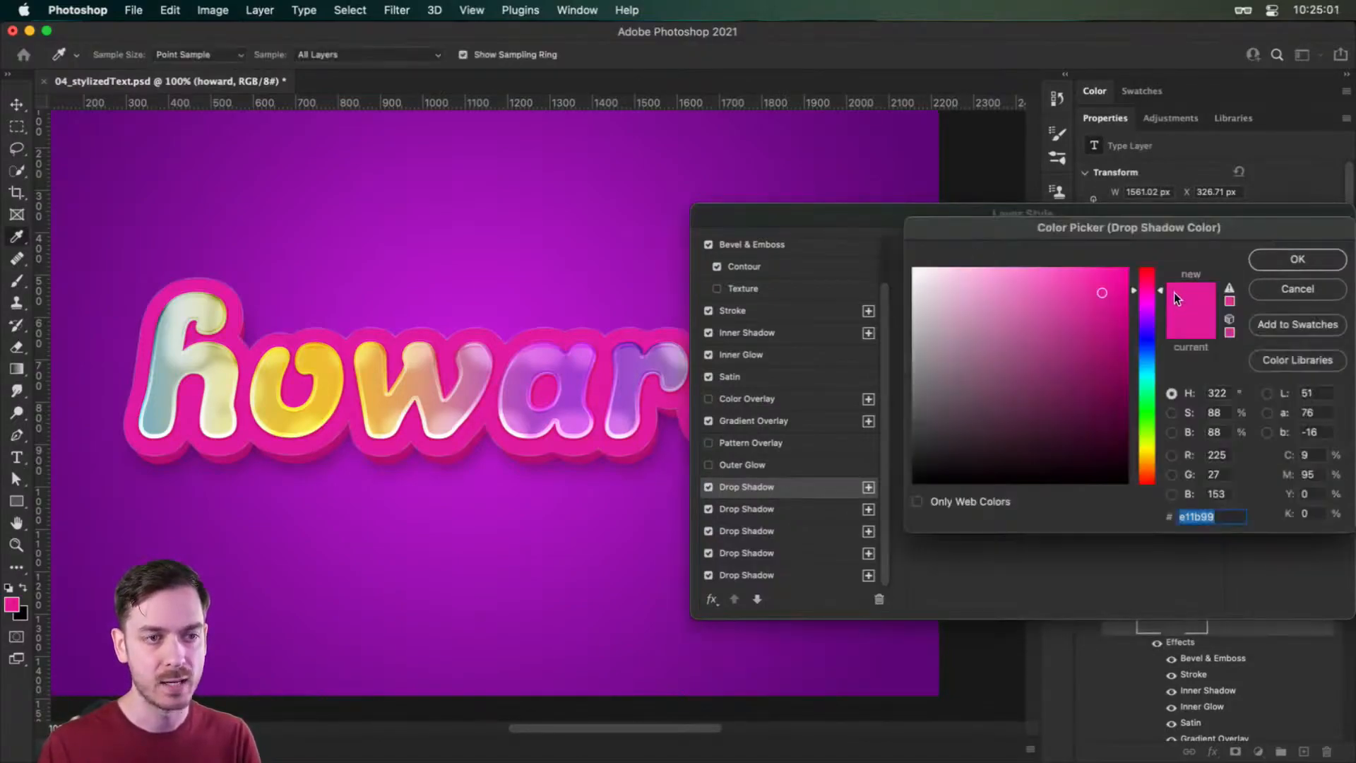
drag(1108, 311, 1104, 316)
click(1280, 267)
- Reduce the first drop shadow's distance to 19 px and apply the layer style to the lettering
click(1091, 355)
key(Down)
key(Down)
key(Down)
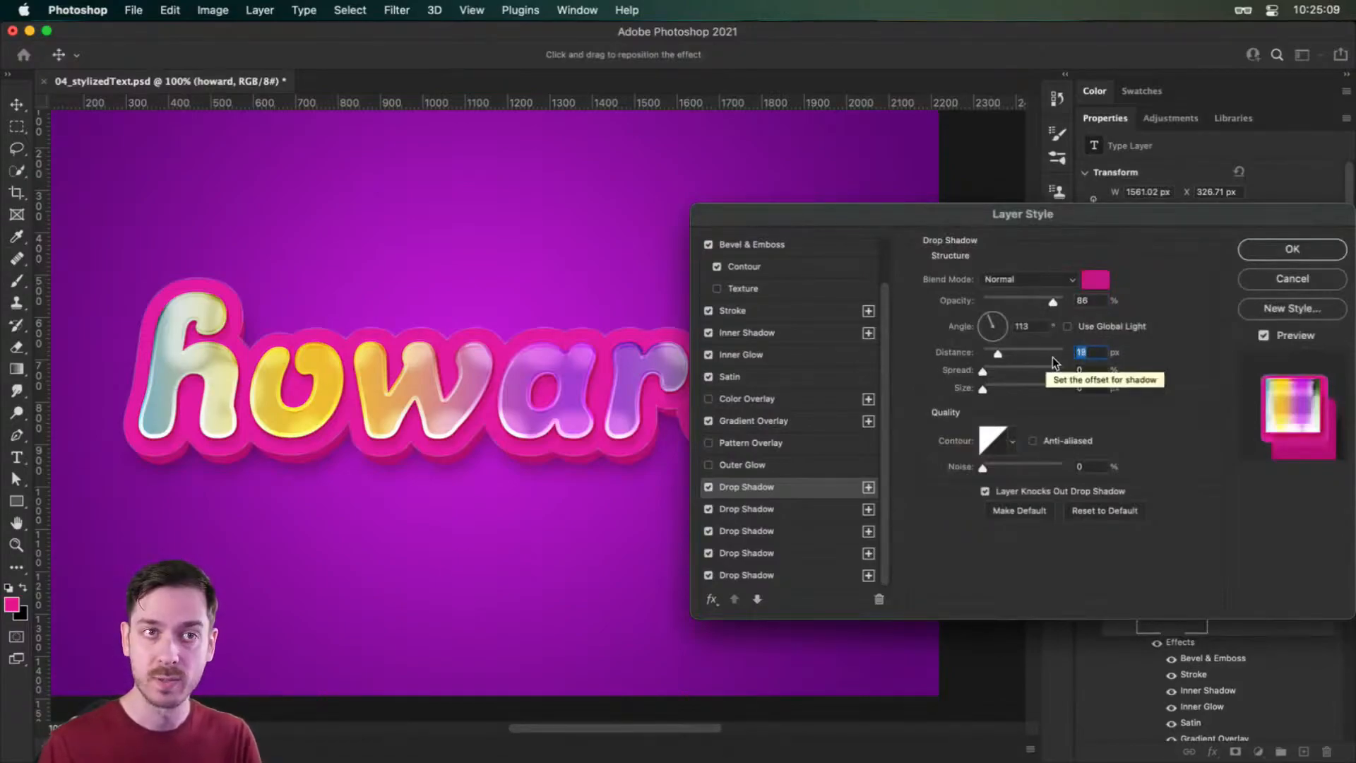
click(1322, 254)
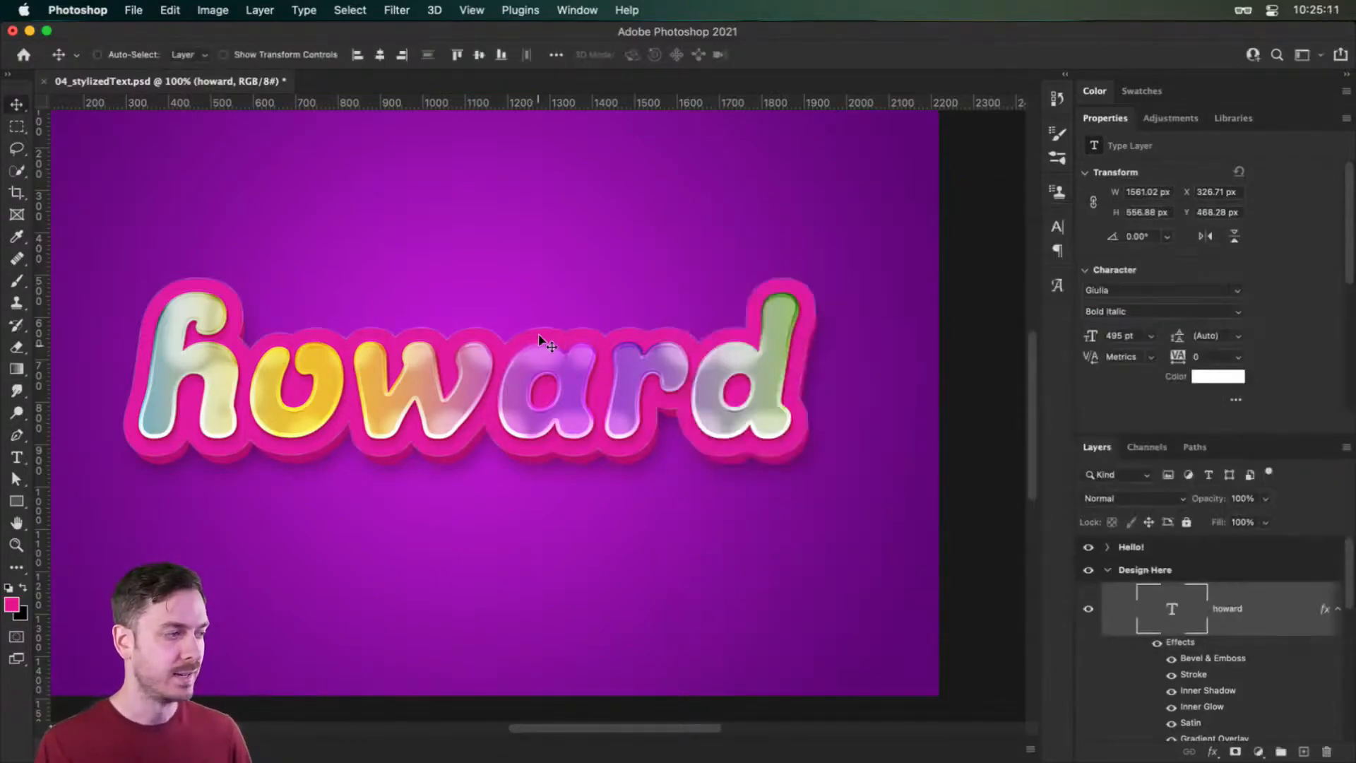
scroll(538, 335, left, 2)
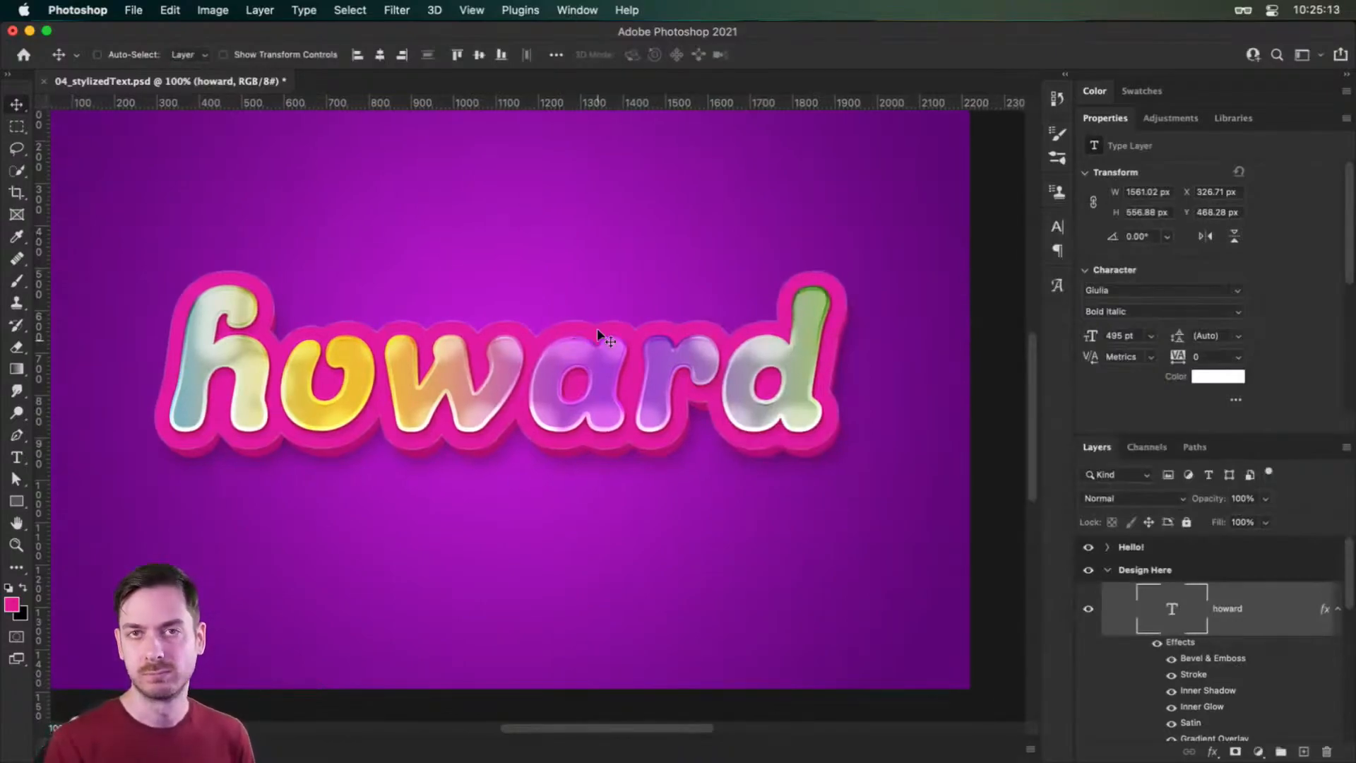